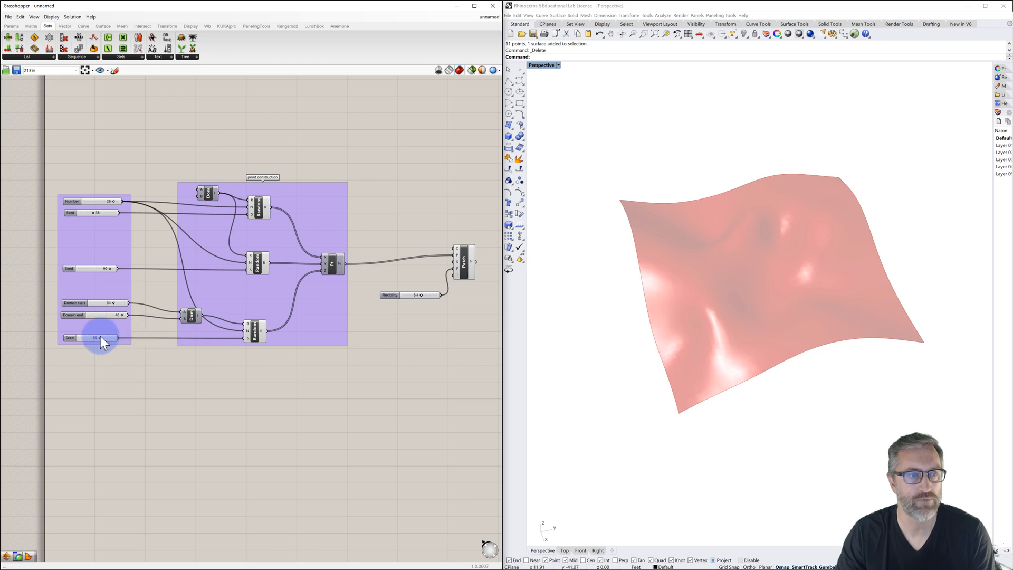
Set the Seed slider feeding the lowest Random component to 80.
{"action": "left_click_drag", "start_coordinate": [98, 339], "coordinate": [106, 339]}
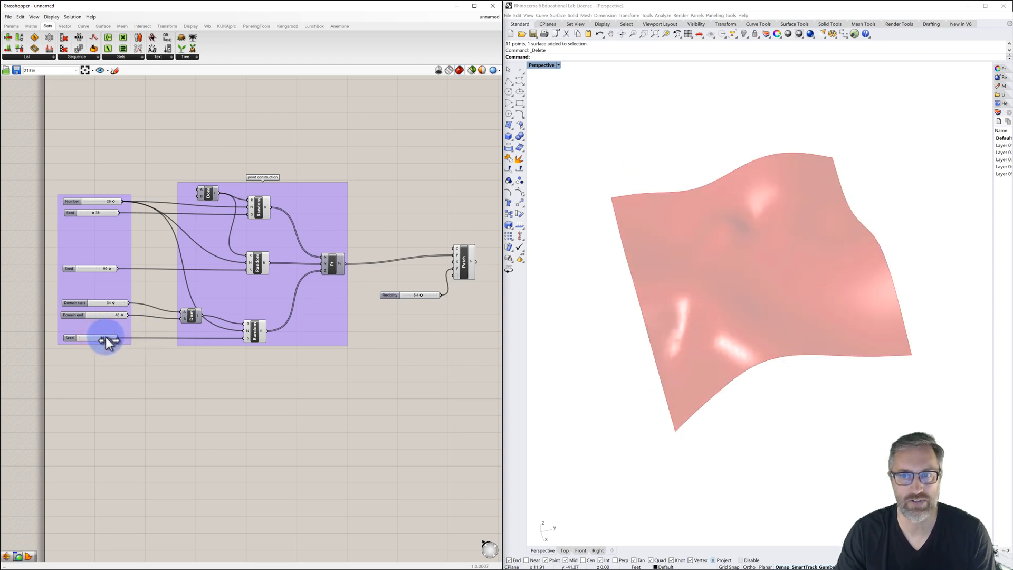
{"action": "mouse_move", "coordinate": [608, 354]}
{"action": "right_mouse_down"}
{"action": "mouse_move", "coordinate": [699, 351]}
{"action": "mouse_move", "coordinate": [607, 352]}
{"action": "right_mouse_up"}
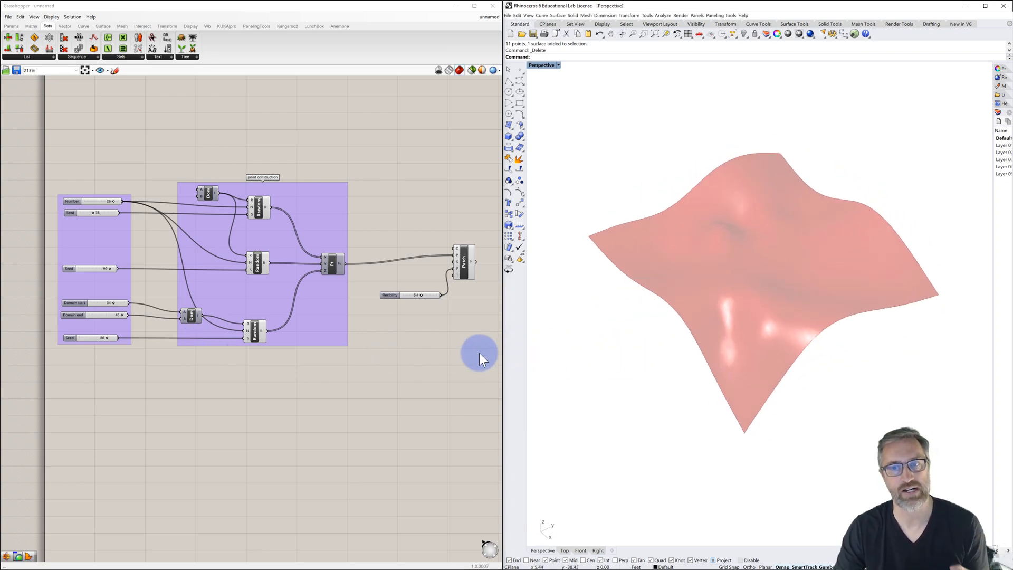
Add a Contour component for Breps and meshes after Patch and connect the Patch output to its Shape input.
{"action": "right_click_drag", "start_coordinate": [474, 357], "coordinate": [344, 330]}
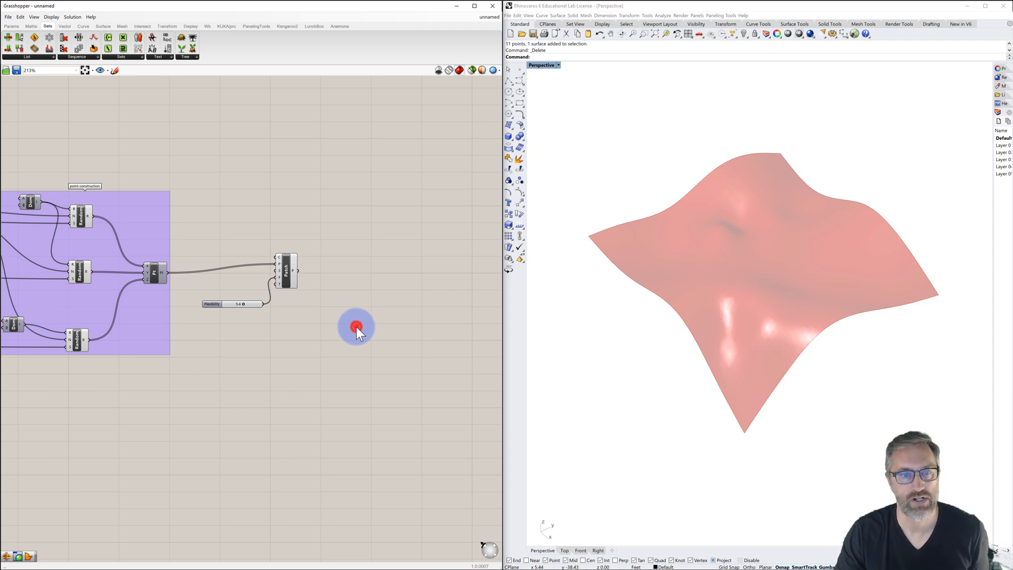
{"action": "double_click", "coordinate": [356, 327]}
{"action": "type", "text": "contour"}
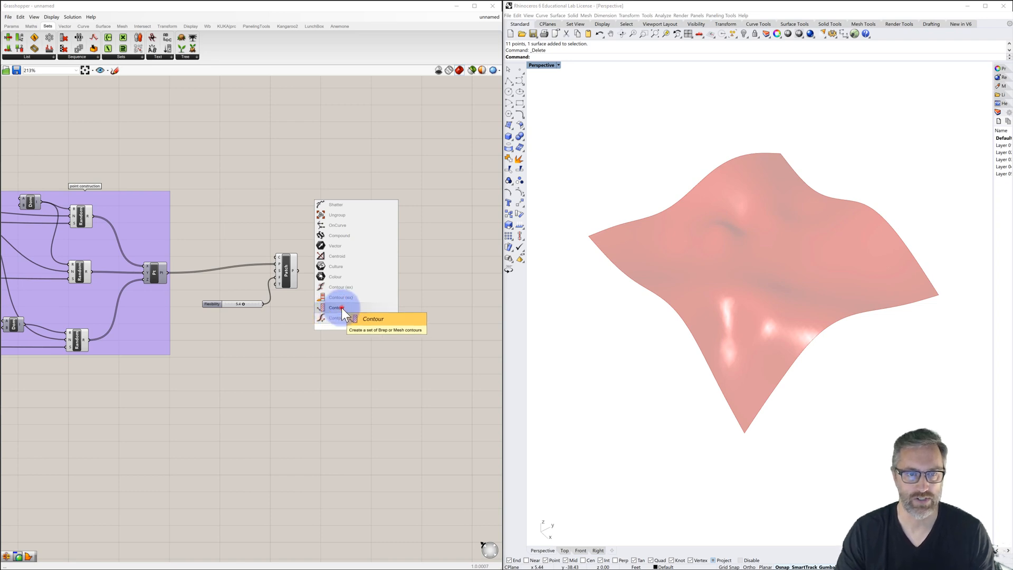
{"action": "left_click_drag", "start_coordinate": [341, 308], "coordinate": [385, 276]}
{"action": "scroll", "coordinate": [346, 270], "scroll_direction": "up", "scroll_amount": 1}
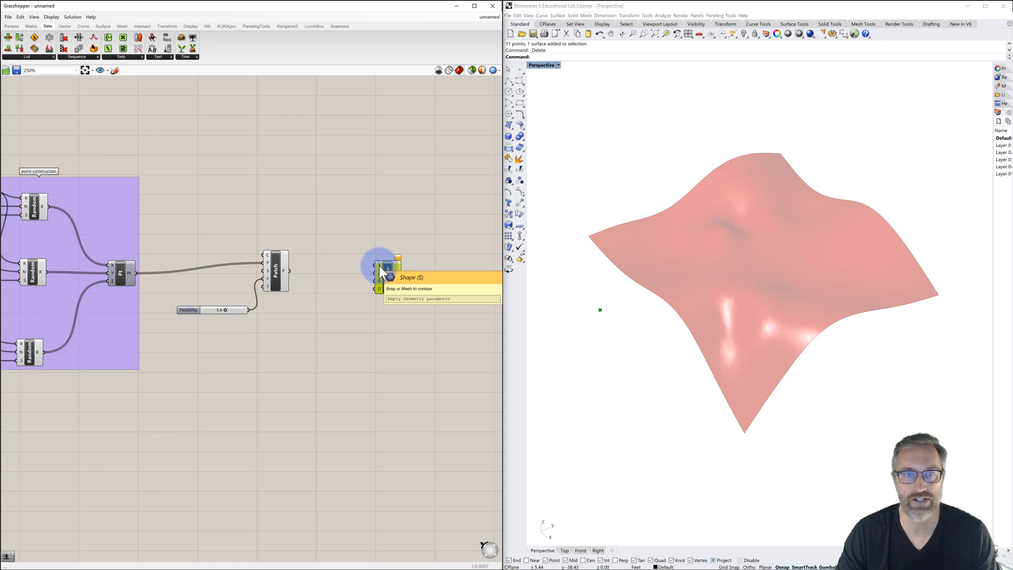
{"action": "left_click_drag", "start_coordinate": [289, 271], "coordinate": [374, 265]}
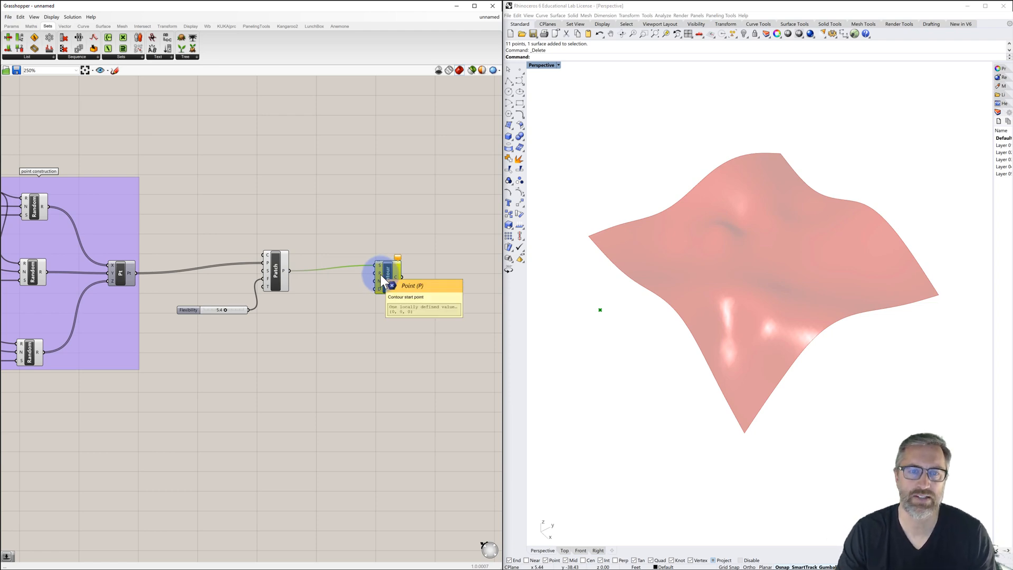
Examine the patch surface's height above the origin point and the domain sliders in the point construction group.
{"action": "right_click_drag", "start_coordinate": [624, 334], "coordinate": [667, 327]}
{"action": "scroll", "coordinate": [628, 321], "scroll_direction": "up", "scroll_amount": 2}
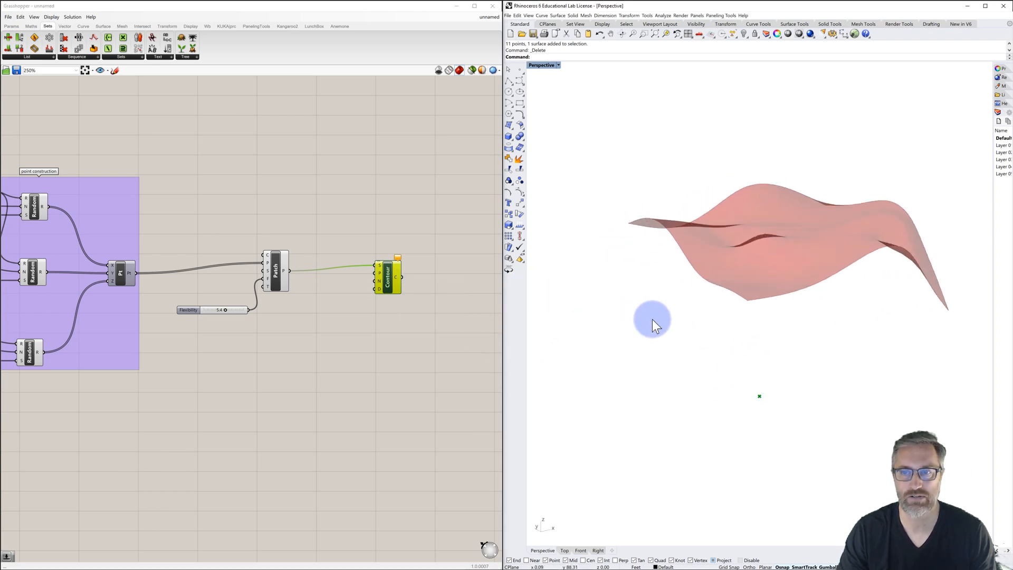
{"action": "scroll", "coordinate": [250, 383], "scroll_direction": "down", "scroll_amount": 2}
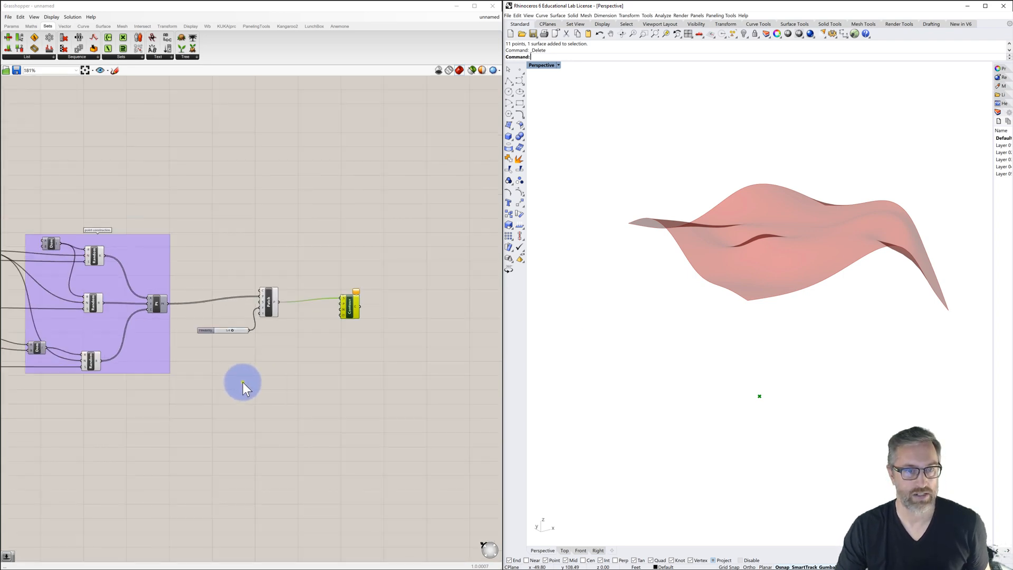
{"action": "right_click_drag", "start_coordinate": [242, 382], "coordinate": [378, 345]}
{"action": "right_click_drag", "start_coordinate": [259, 365], "coordinate": [321, 359]}
{"action": "scroll", "coordinate": [185, 320], "scroll_direction": "up", "scroll_amount": 3}
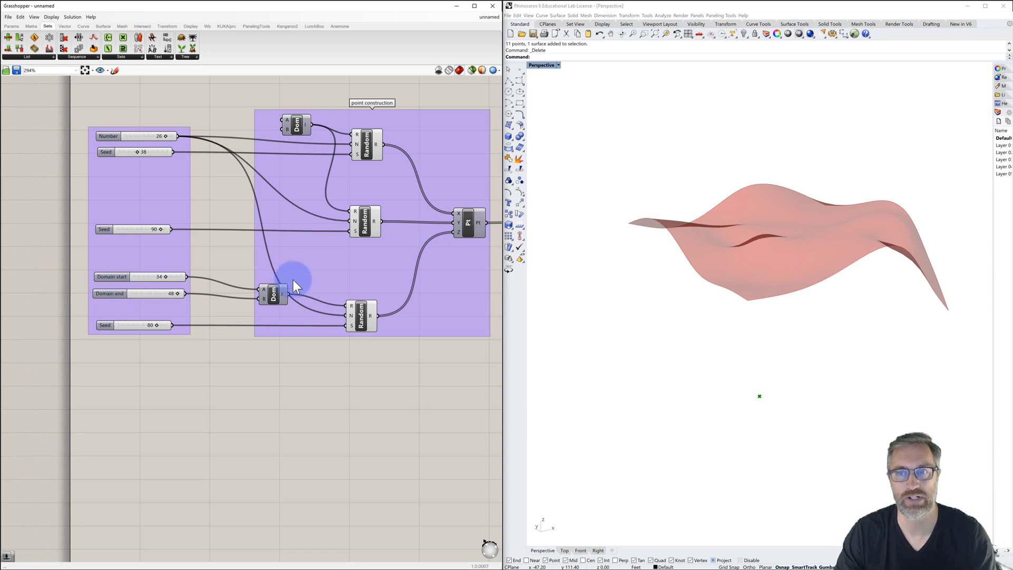
{"action": "right_click_drag", "start_coordinate": [760, 390], "coordinate": [673, 374]}
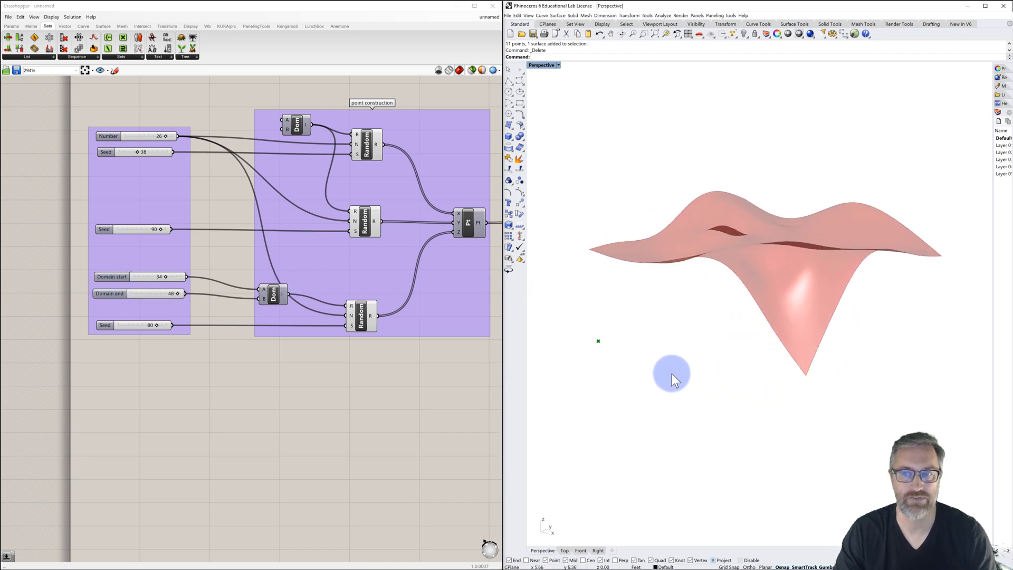
Create a number slider from 1 to 10 with value 5 and connect it to the Contour component's Distance input.
{"action": "scroll", "coordinate": [438, 353], "scroll_direction": "down", "scroll_amount": 3}
{"action": "right_click_drag", "start_coordinate": [438, 353], "coordinate": [208, 350]}
{"action": "scroll", "coordinate": [401, 289], "scroll_direction": "up", "scroll_amount": 2}
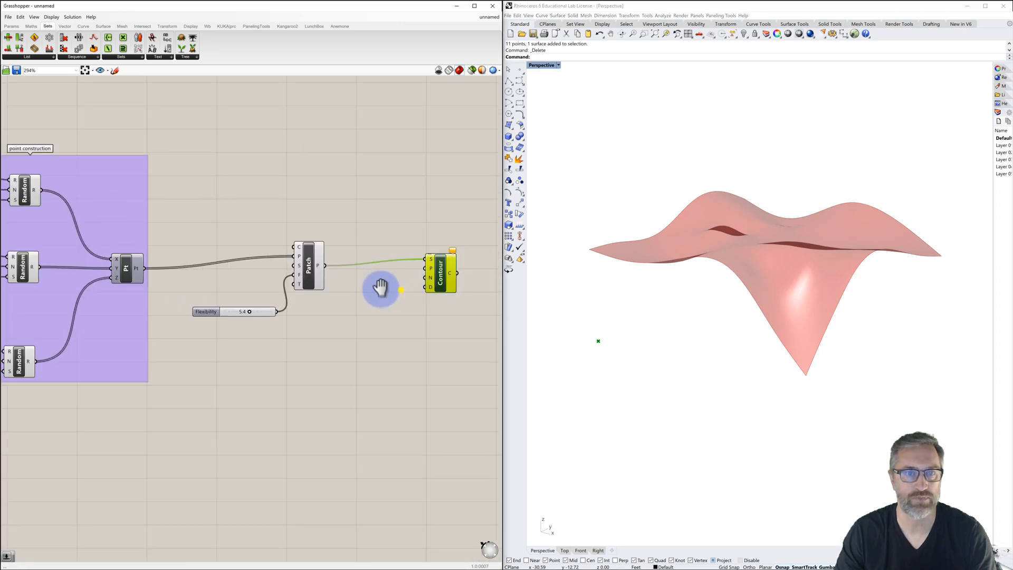
{"action": "right_click_drag", "start_coordinate": [380, 288], "coordinate": [391, 272]}
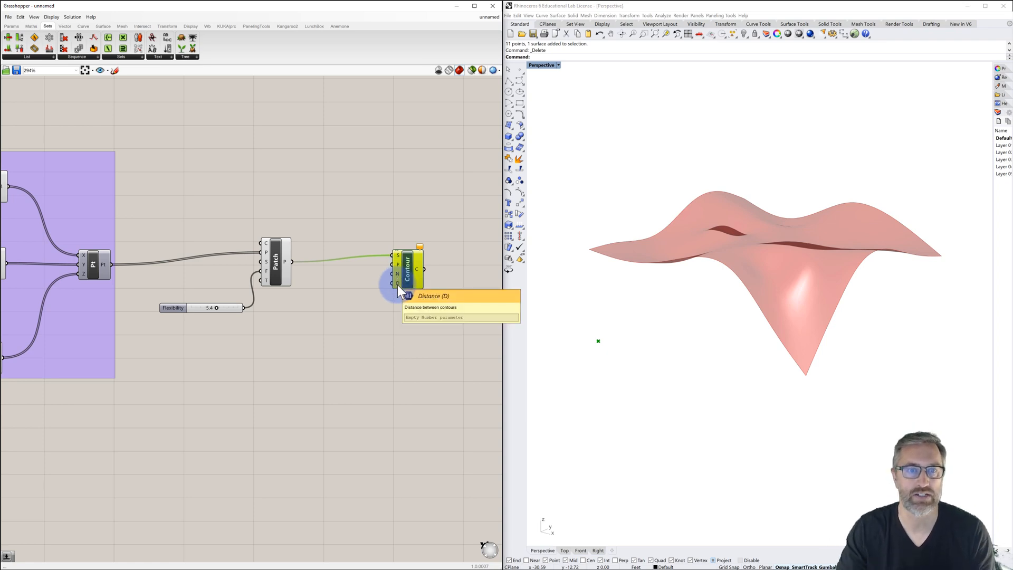
{"action": "double_click", "coordinate": [350, 340]}
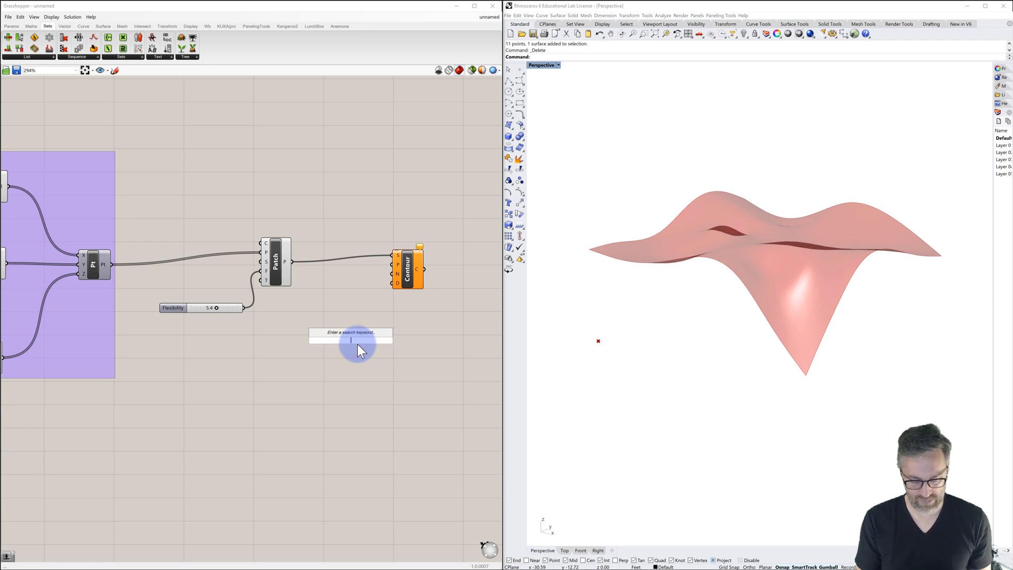
{"action": "type", "text": "1<5<10"}
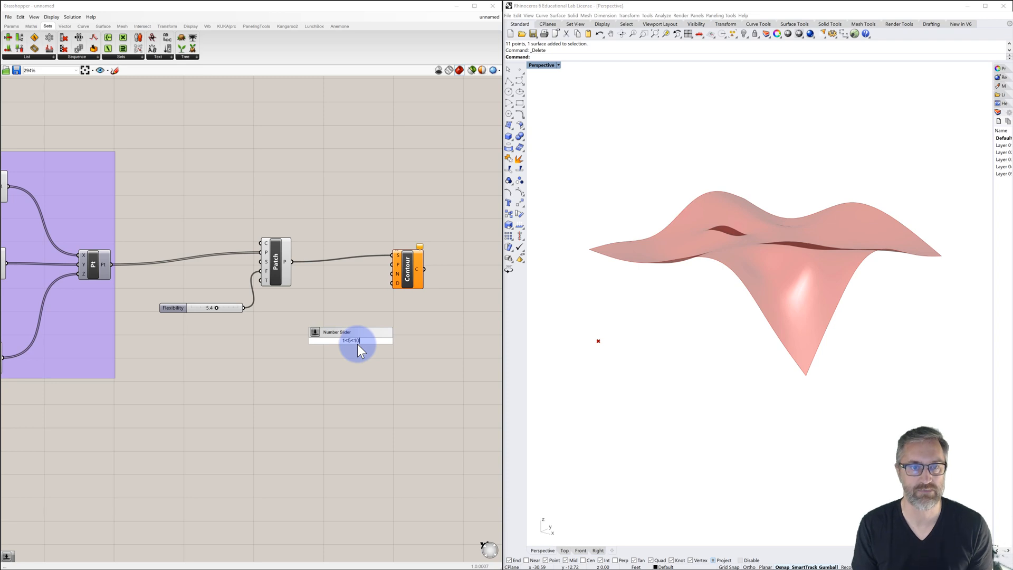
{"action": "key", "text": "Return"}
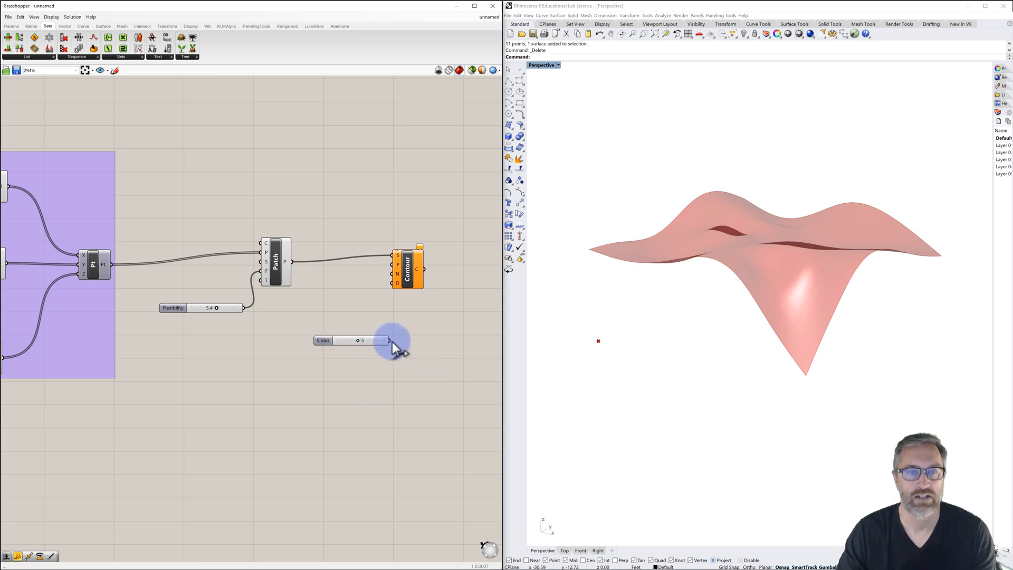
{"action": "left_click_drag", "start_coordinate": [390, 340], "coordinate": [385, 282]}
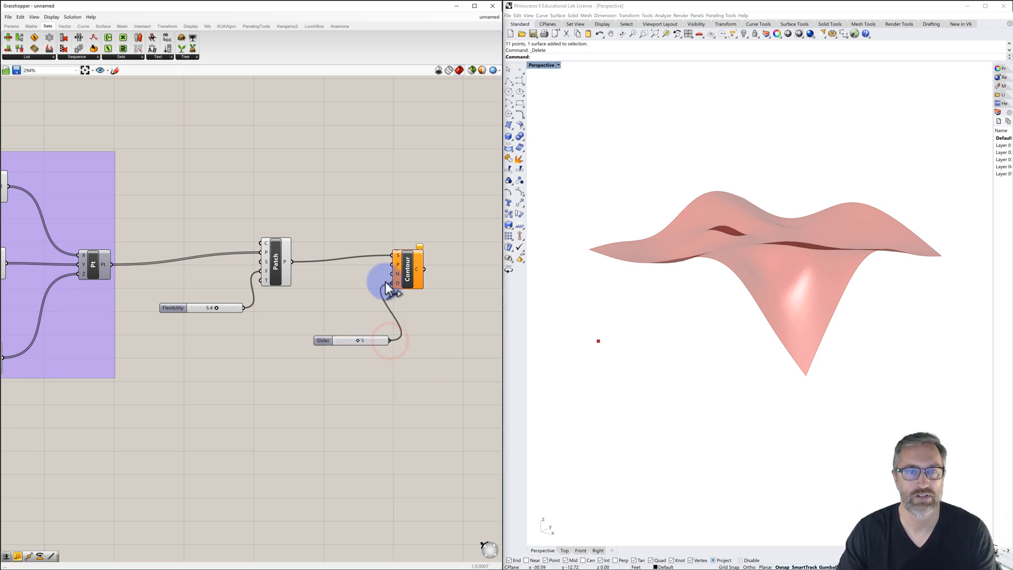
Set the contour Distance slider to 1 and check the contour lines on the surface.
{"action": "right_click_drag", "start_coordinate": [660, 276], "coordinate": [666, 294]}
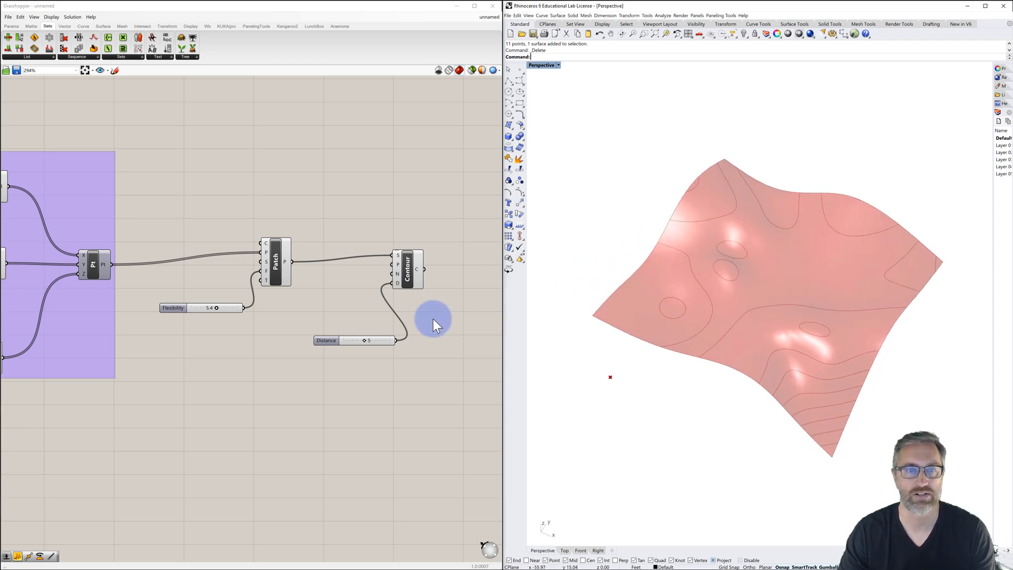
{"action": "left_click_drag", "start_coordinate": [366, 341], "coordinate": [346, 343]}
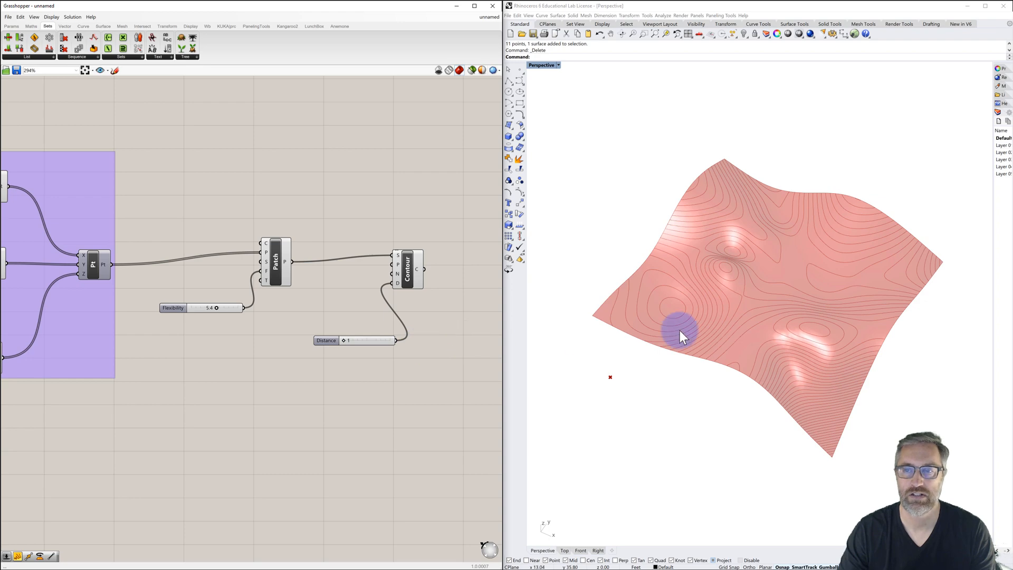
{"action": "right_click_drag", "start_coordinate": [782, 338], "coordinate": [750, 340]}
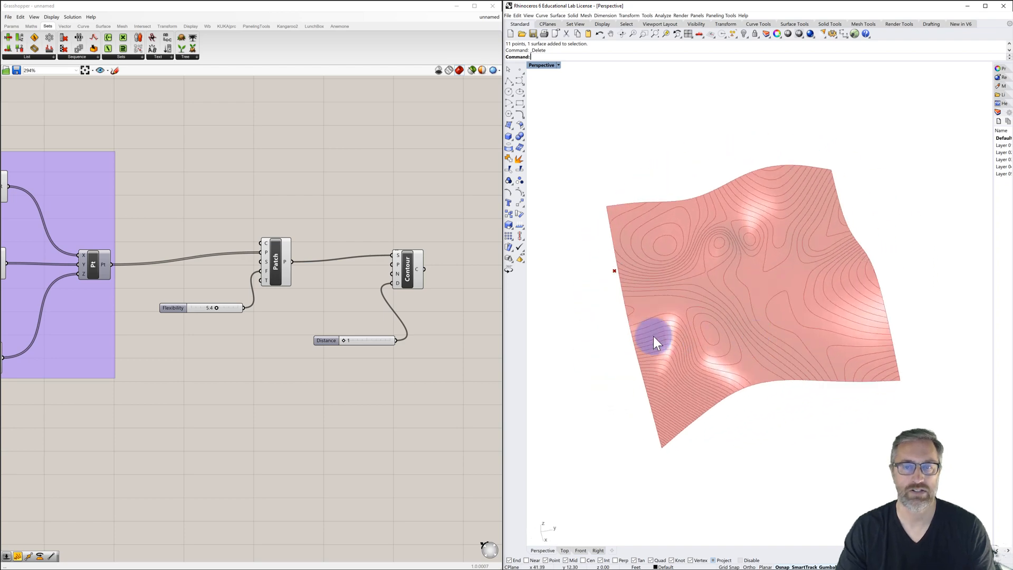
Add a Construct Point component below Patch and connect its output to the Contour component's Point input.
{"action": "right_click_drag", "start_coordinate": [441, 332], "coordinate": [407, 324]}
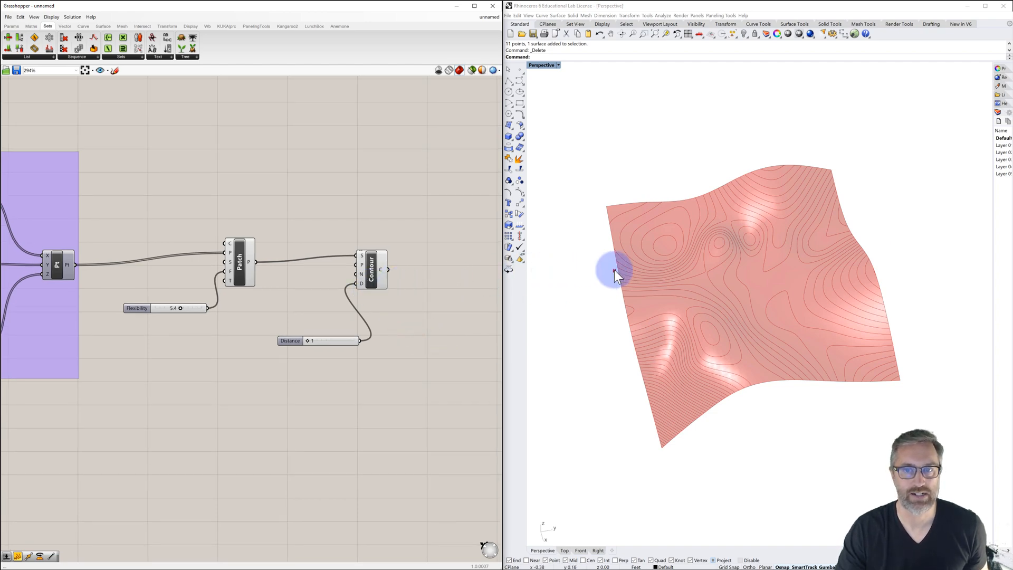
{"action": "right_click_drag", "start_coordinate": [614, 270], "coordinate": [631, 267]}
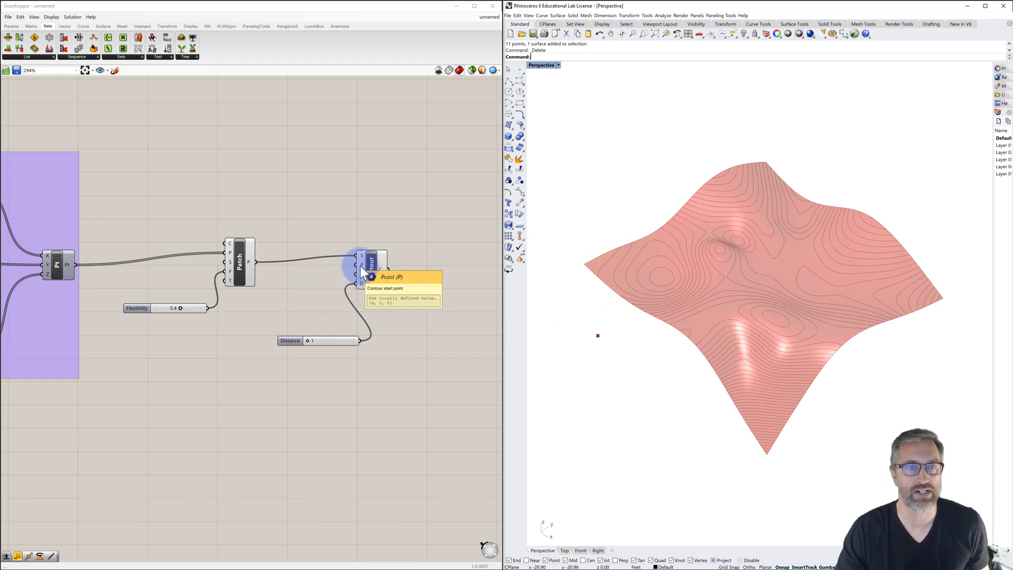
{"action": "mouse_move", "coordinate": [361, 274]}
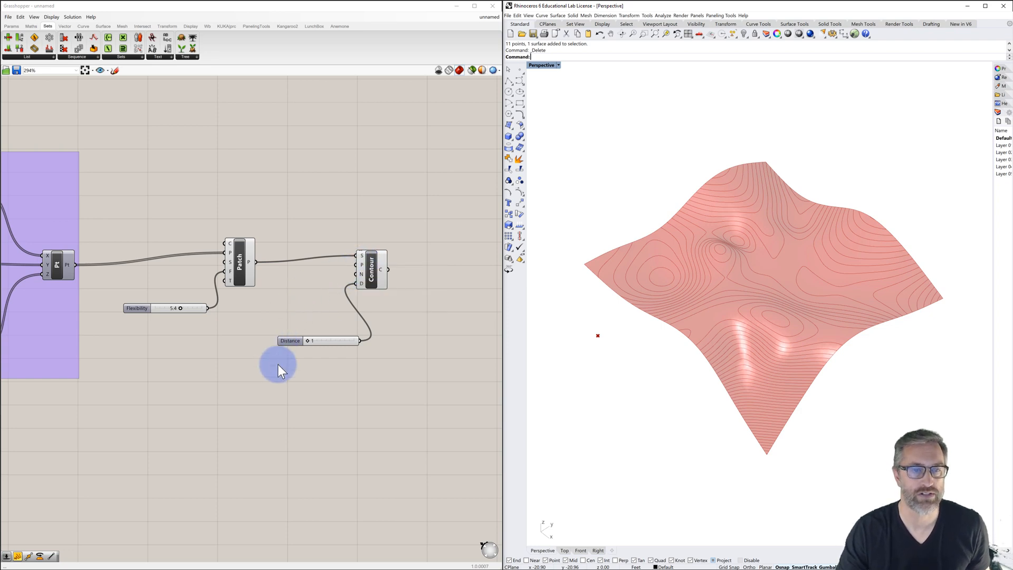
{"action": "double_click", "coordinate": [280, 319]}
{"action": "type", "text": "constru"}
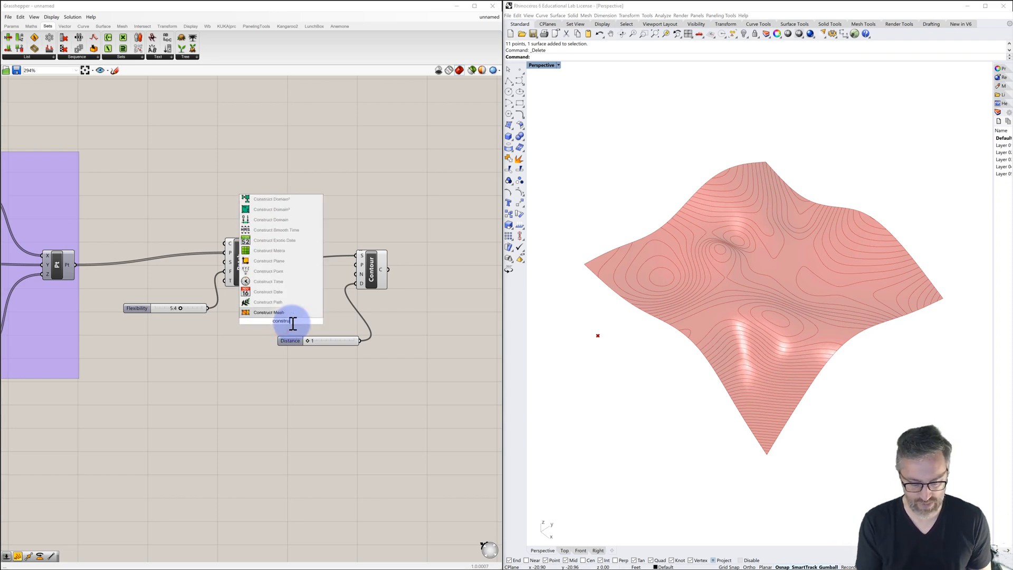
{"action": "type", "text": "ct"}
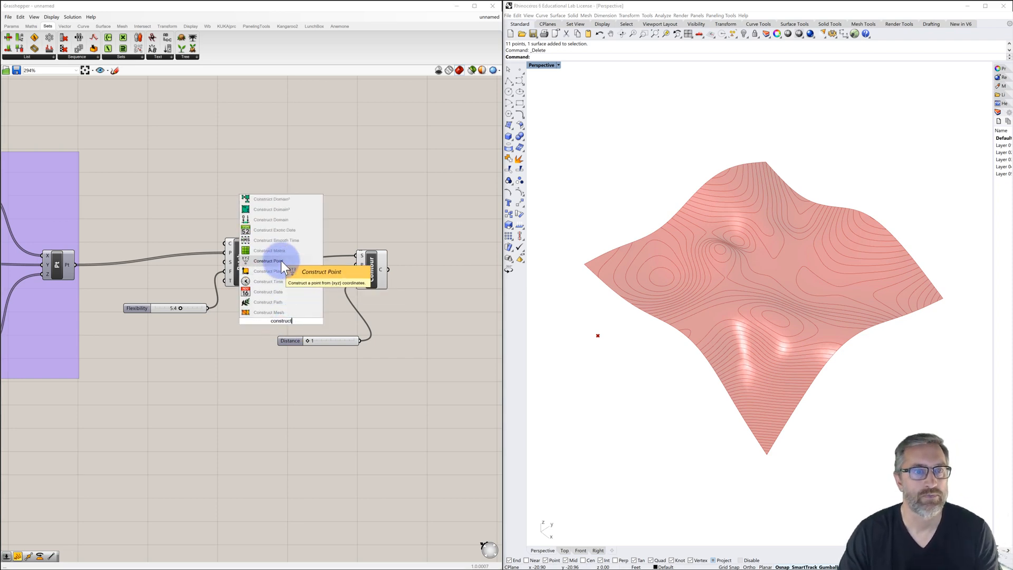
{"action": "left_click", "coordinate": [276, 262]}
{"action": "mouse_move", "coordinate": [281, 316]}
{"action": "left_mouse_down"}
{"action": "mouse_move", "coordinate": [251, 354]}
{"action": "mouse_move", "coordinate": [320, 281]}
{"action": "mouse_move", "coordinate": [354, 263]}
{"action": "left_mouse_up"}
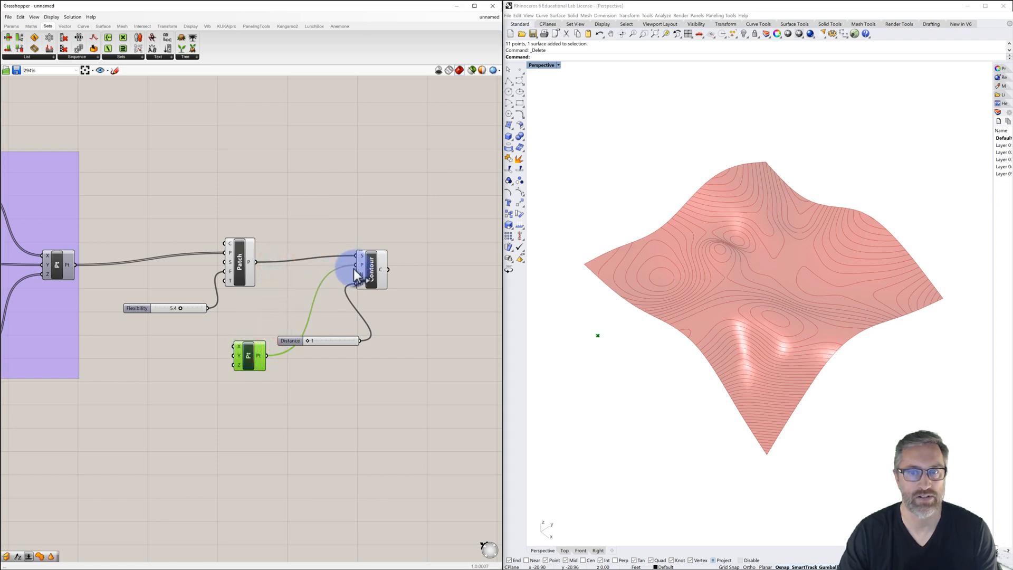
Reposition the new Construct Point component under the Flexibility slider and turn off its preview.
{"action": "left_click_drag", "start_coordinate": [248, 354], "coordinate": [219, 345]}
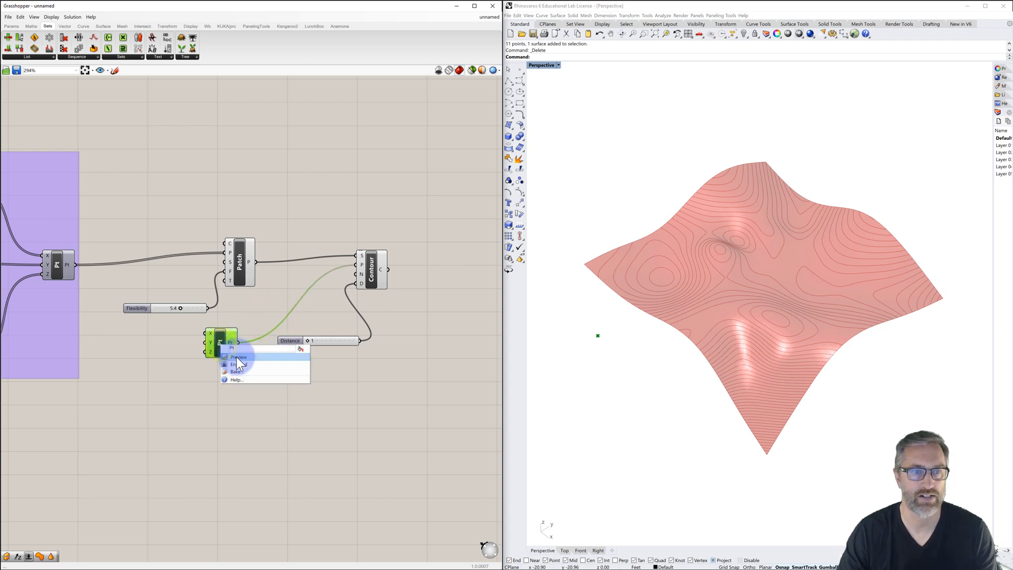
{"action": "left_click", "coordinate": [237, 356]}
{"action": "left_click", "coordinate": [353, 374]}
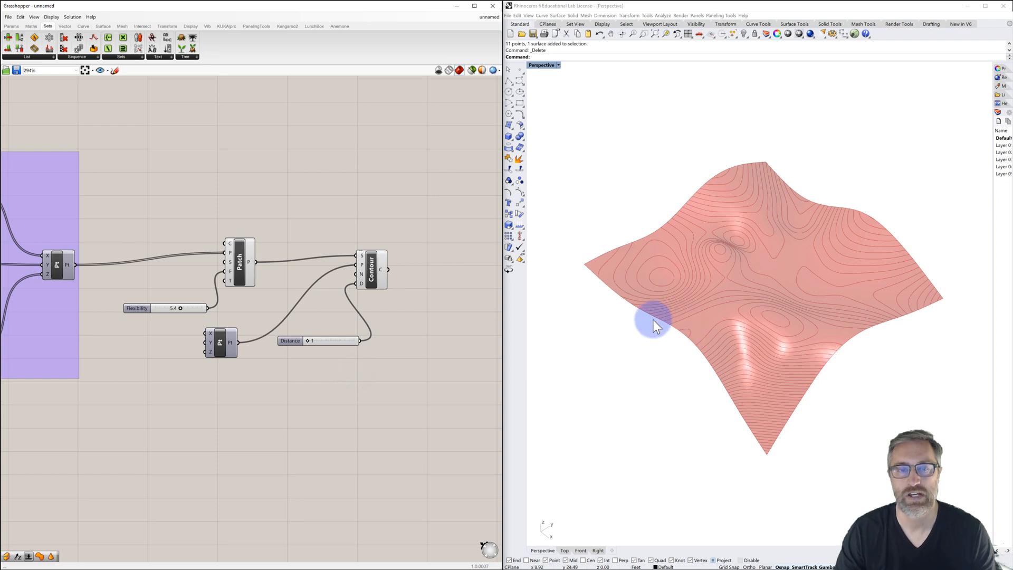
Add a Custom Preview component beyond Contour, slightly above it on the canvas.
{"action": "right_click_drag", "start_coordinate": [448, 356], "coordinate": [382, 357]}
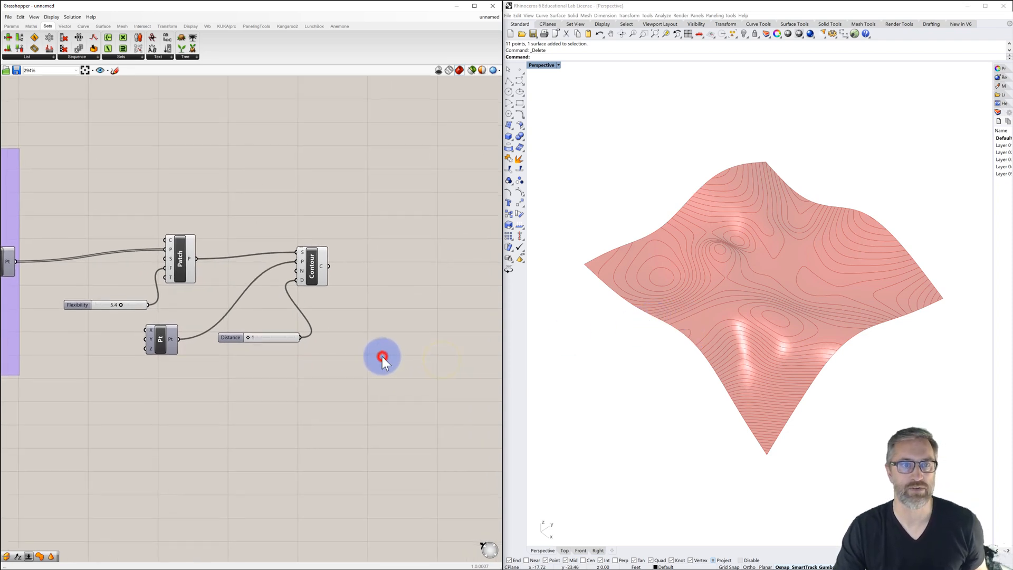
{"action": "left_click", "coordinate": [189, 26]}
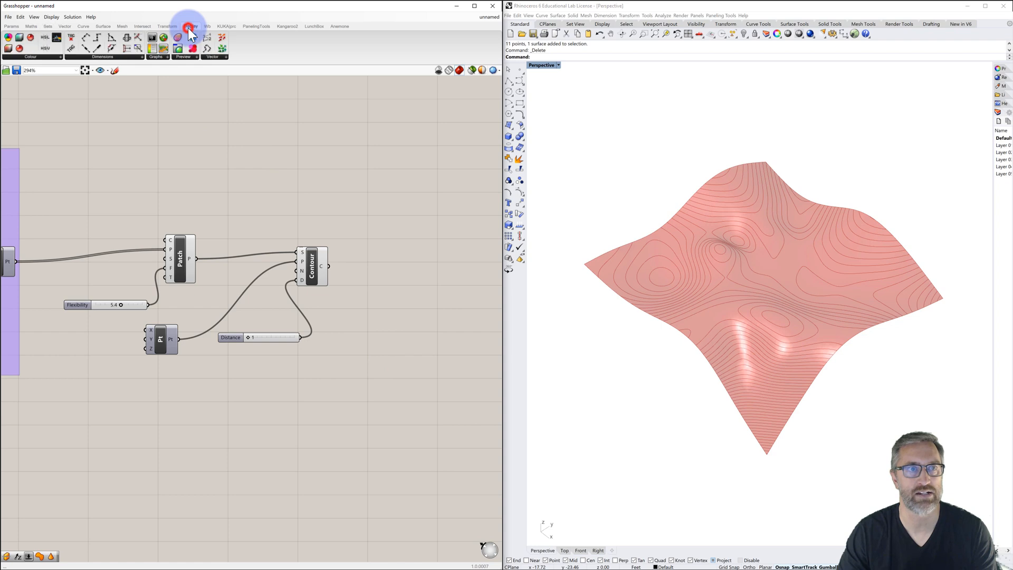
{"action": "left_click", "coordinate": [177, 57]}
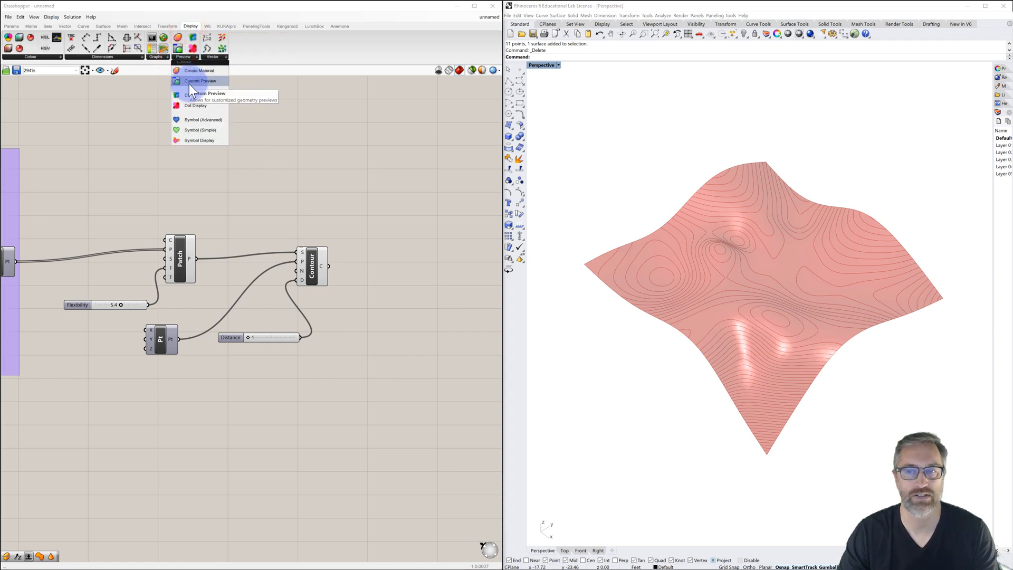
{"action": "left_click", "coordinate": [188, 80]}
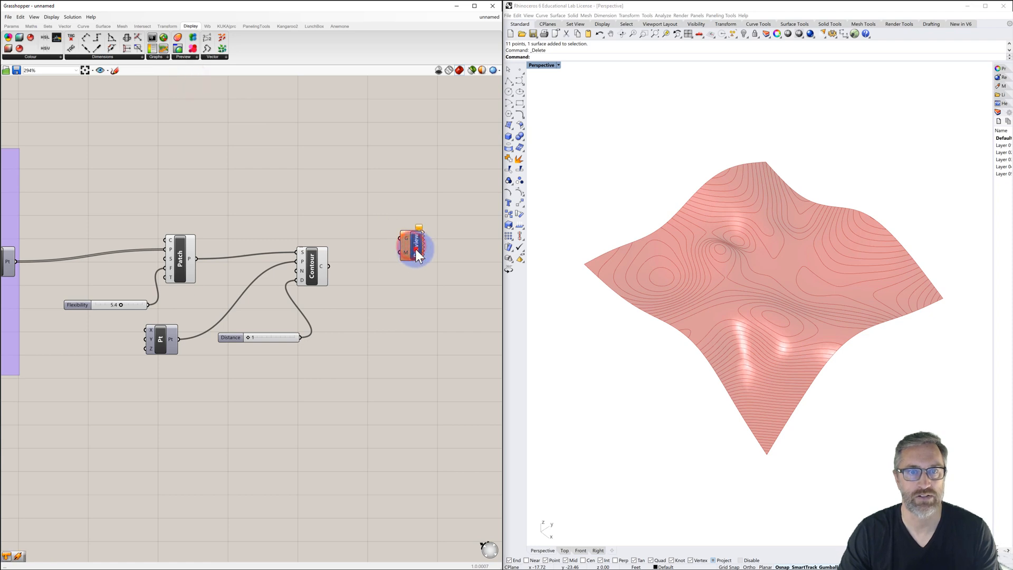
{"action": "left_click", "coordinate": [416, 249]}
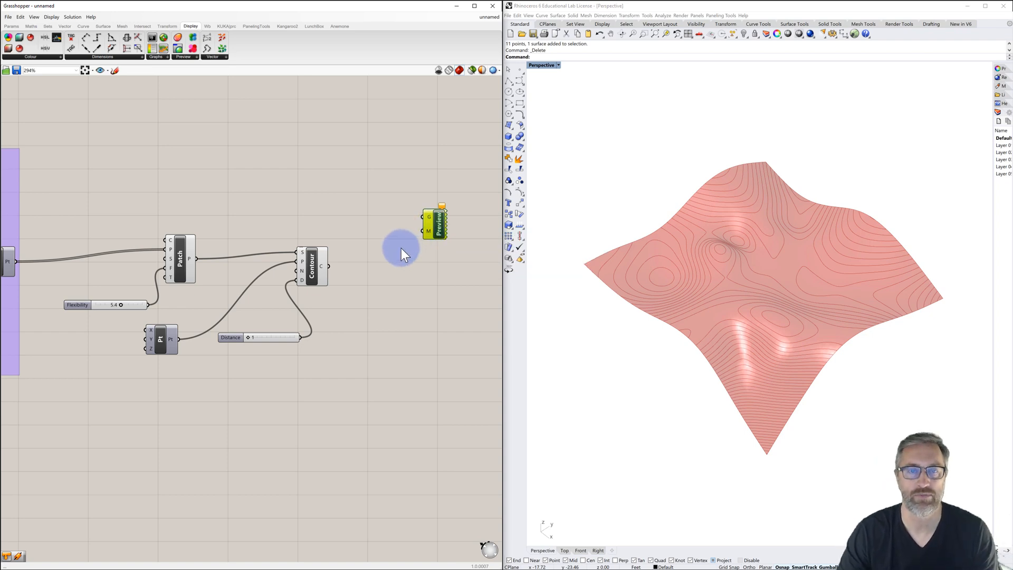
Add a Colour Swatch component beside the Custom Preview component.
{"action": "double_click", "coordinate": [391, 239]}
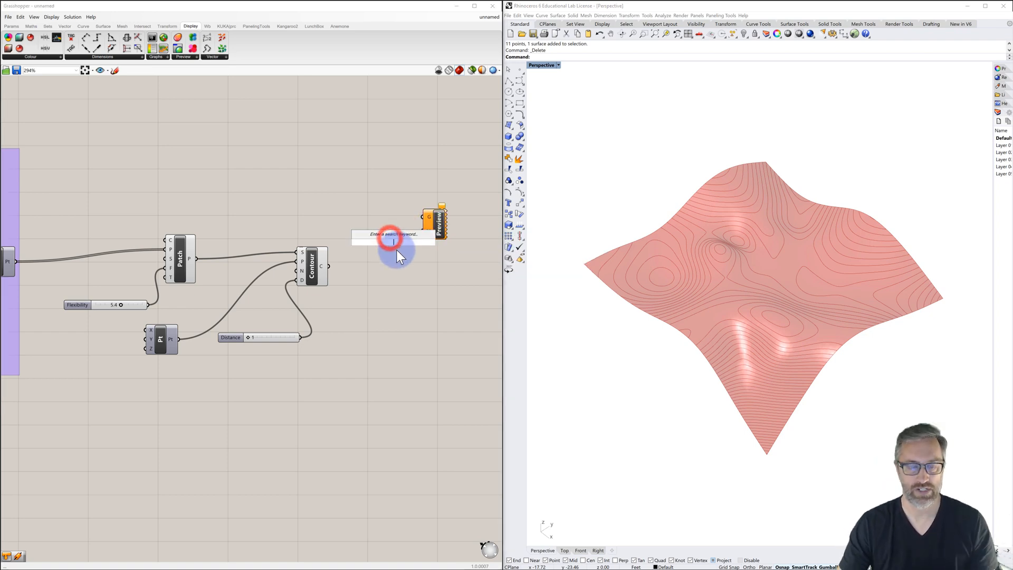
{"action": "type", "text": "swatch"}
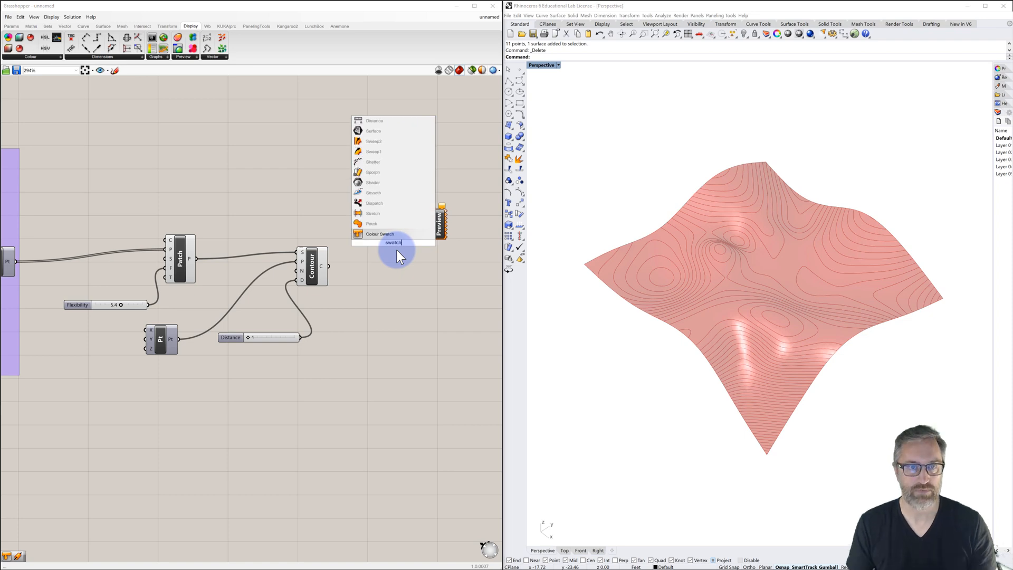
{"action": "left_click", "coordinate": [378, 234]}
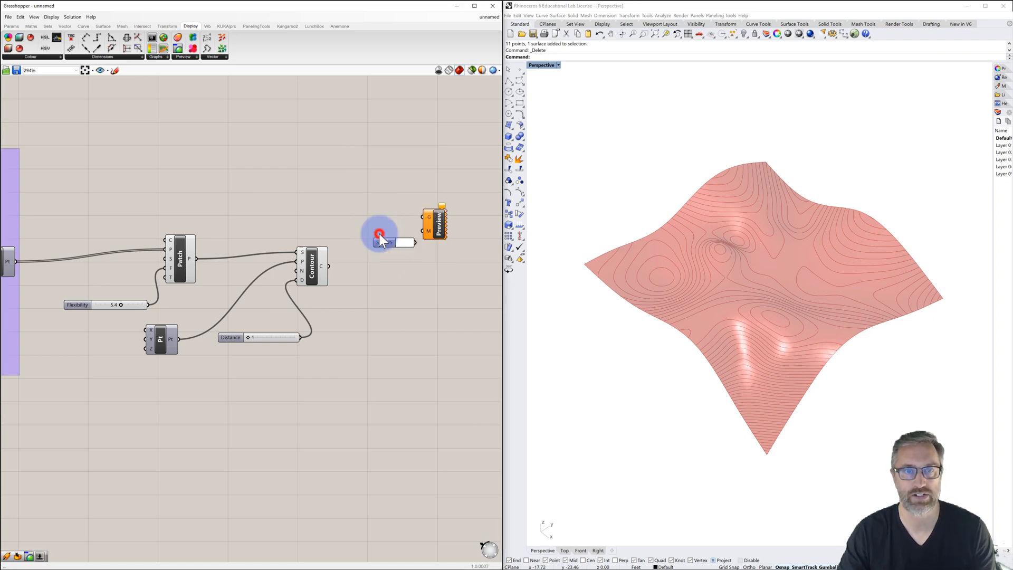
Move the Colour Swatch level with Custom Preview's Material input and set it to light green: hue 80°, saturation 46, value 92.
{"action": "left_click_drag", "start_coordinate": [387, 242], "coordinate": [368, 234]}
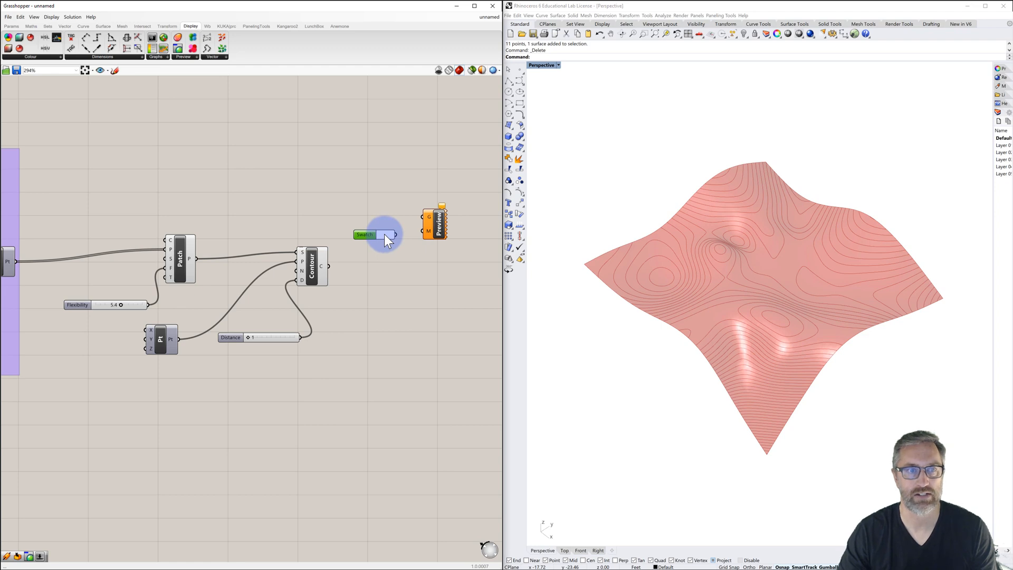
{"action": "left_click", "coordinate": [384, 235]}
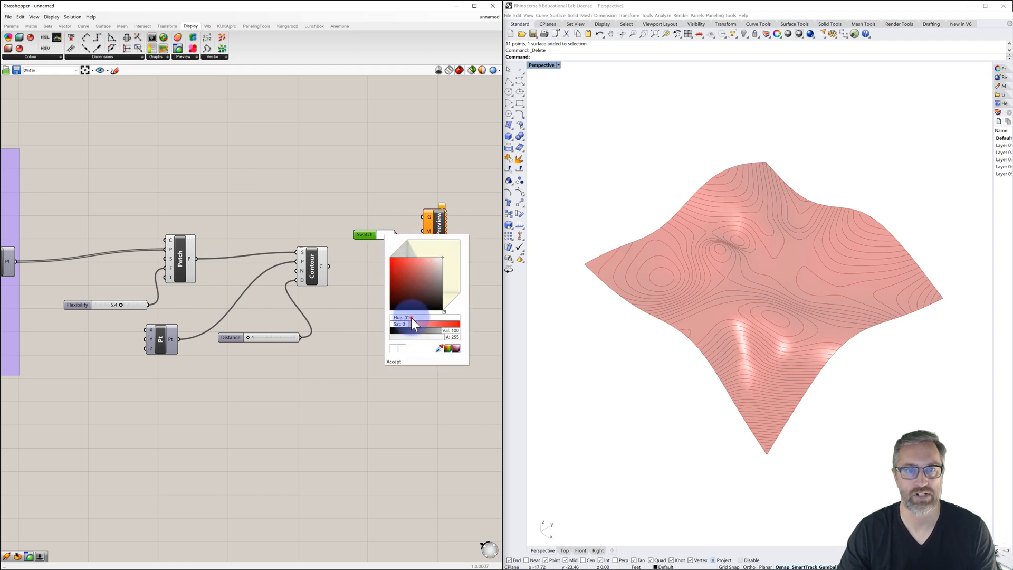
{"action": "left_click_drag", "start_coordinate": [410, 318], "coordinate": [424, 327]}
{"action": "left_click_drag", "start_coordinate": [414, 279], "coordinate": [420, 258]}
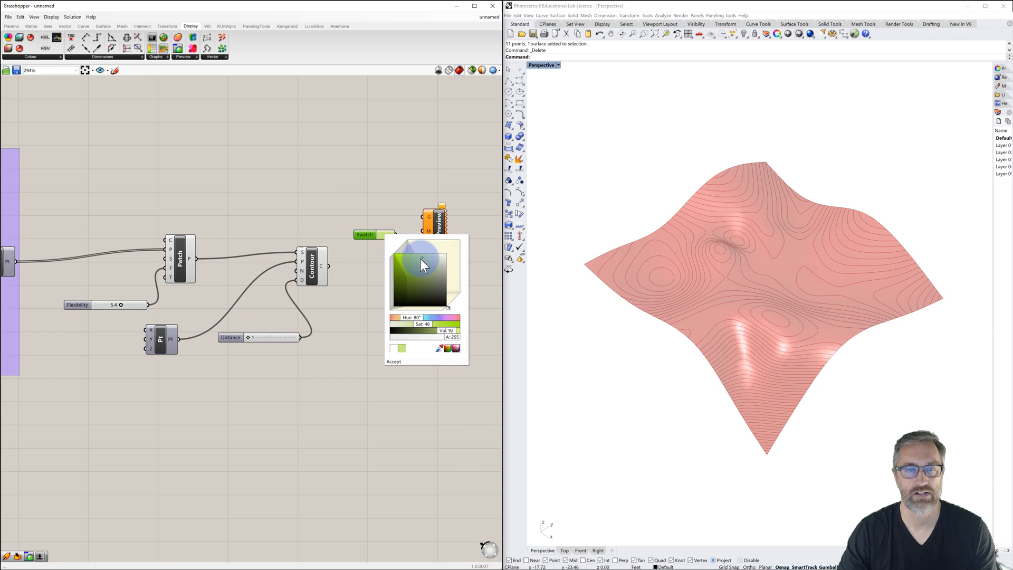
{"action": "left_click", "coordinate": [399, 362]}
Connect the swatch to Custom Preview's Material input and the Patch output to its Geometry input.
{"action": "left_click_drag", "start_coordinate": [396, 234], "coordinate": [425, 232]}
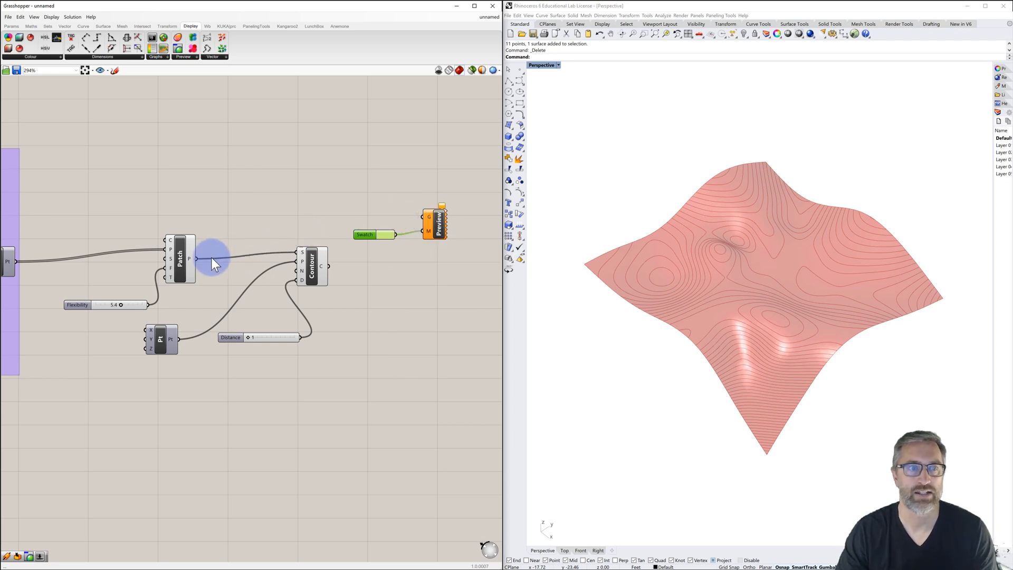
{"action": "left_click_drag", "start_coordinate": [198, 258], "coordinate": [422, 218]}
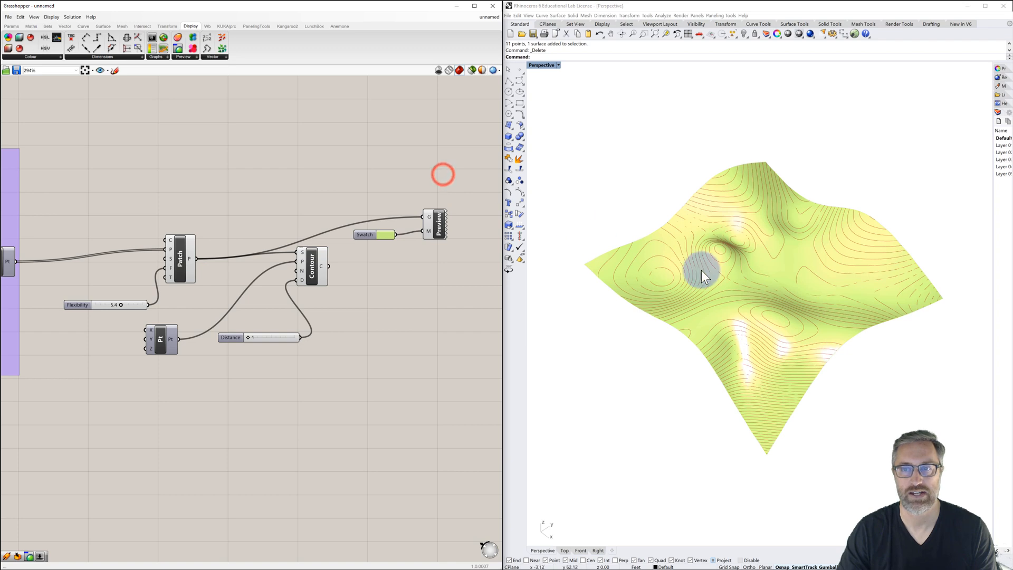
{"action": "mouse_move", "coordinate": [701, 270]}
{"action": "right_mouse_down"}
{"action": "mouse_move", "coordinate": [683, 269]}
{"action": "mouse_move", "coordinate": [691, 264]}
{"action": "right_mouse_up"}
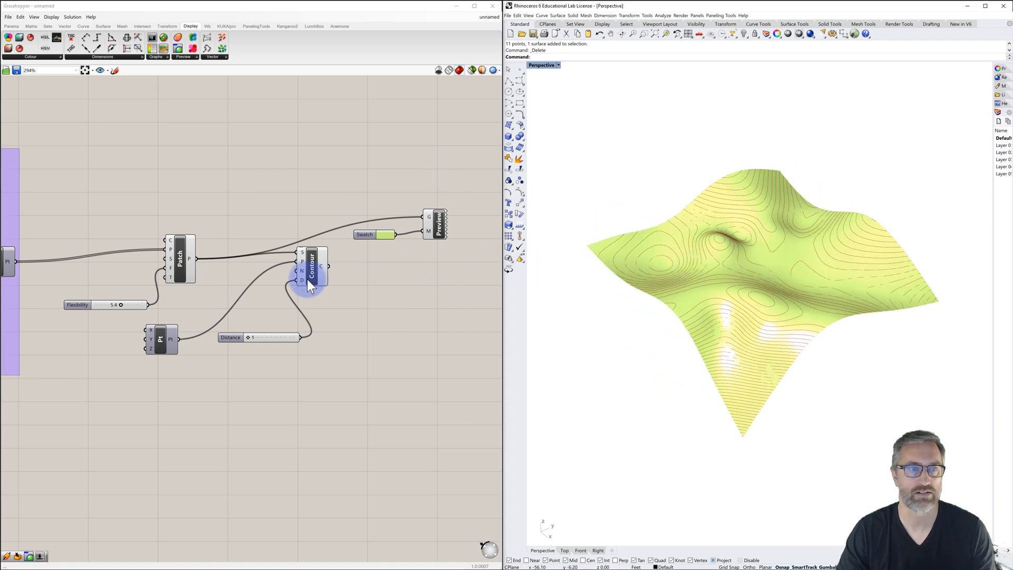
Turn off the preview of the Patch component.
{"action": "left_click", "coordinate": [220, 236]}
{"action": "right_click", "coordinate": [177, 255]}
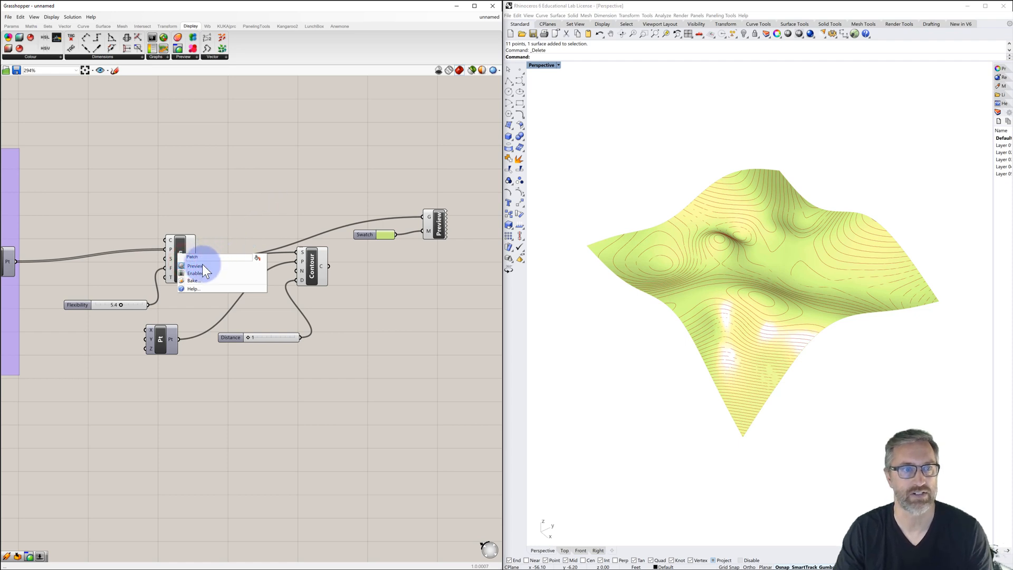
{"action": "left_click", "coordinate": [195, 266]}
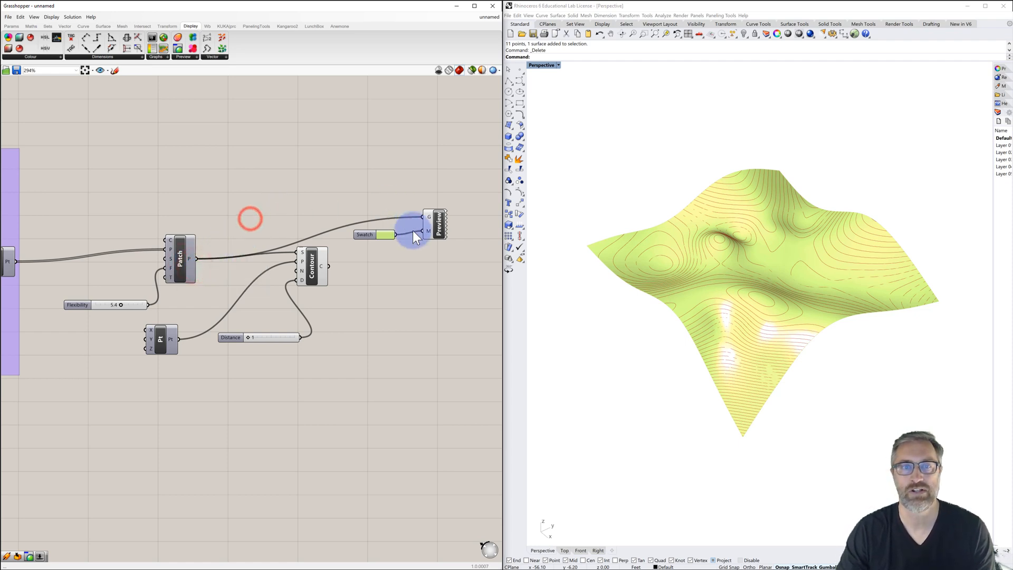
Duplicate the Custom Preview and its Colour Swatch and place the copies directly below the originals.
{"action": "right_click_drag", "start_coordinate": [447, 276], "coordinate": [409, 225]}
{"action": "left_click_drag", "start_coordinate": [435, 173], "coordinate": [324, 235]}
{"action": "key", "text": "ctrl+c"}
{"action": "key", "text": "ctrl+v"}
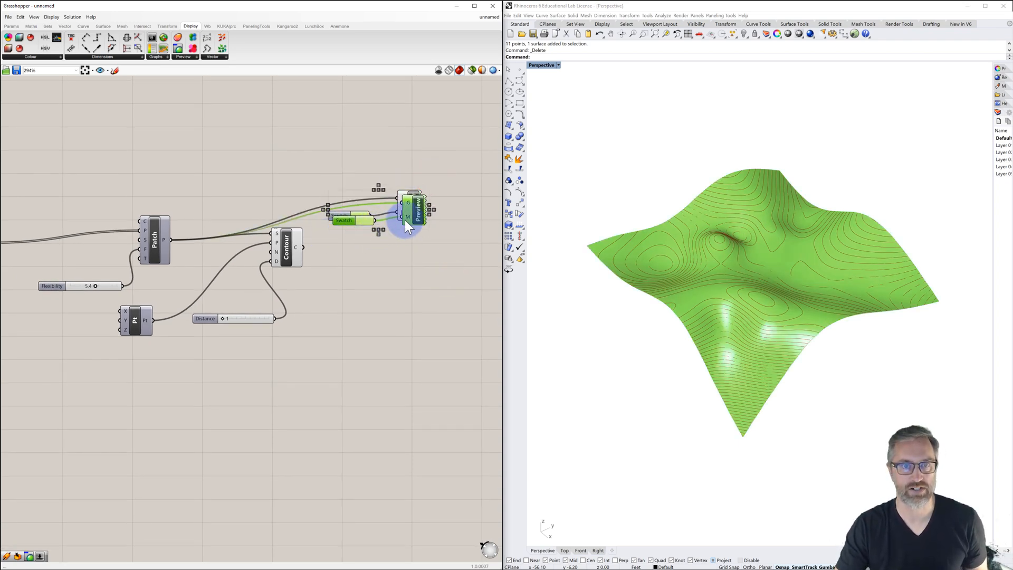
{"action": "left_click_drag", "start_coordinate": [420, 226], "coordinate": [420, 259]}
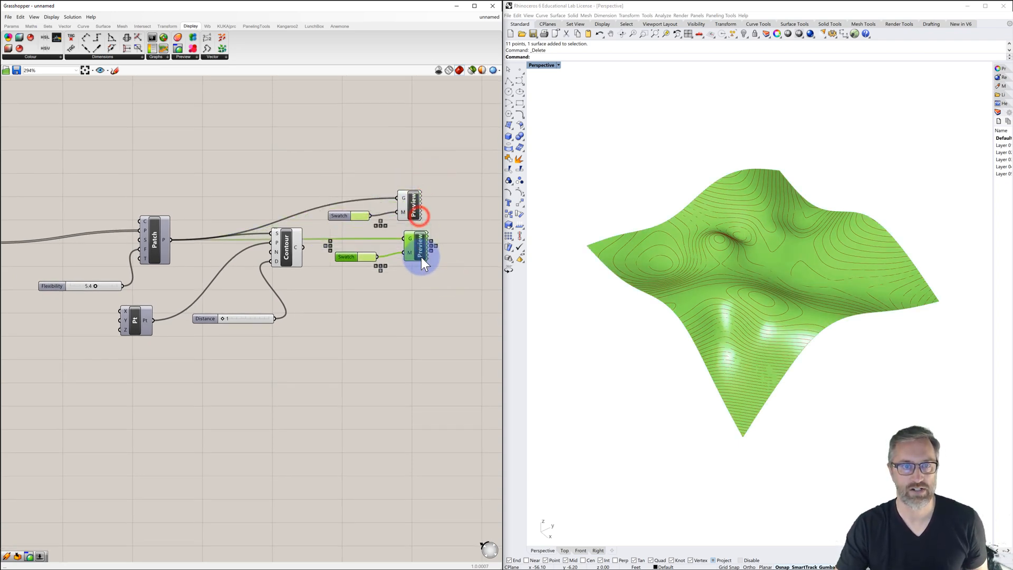
{"action": "left_click", "coordinate": [356, 283]}
Set the colour of the duplicated swatch to black.
{"action": "left_click", "coordinate": [362, 262]}
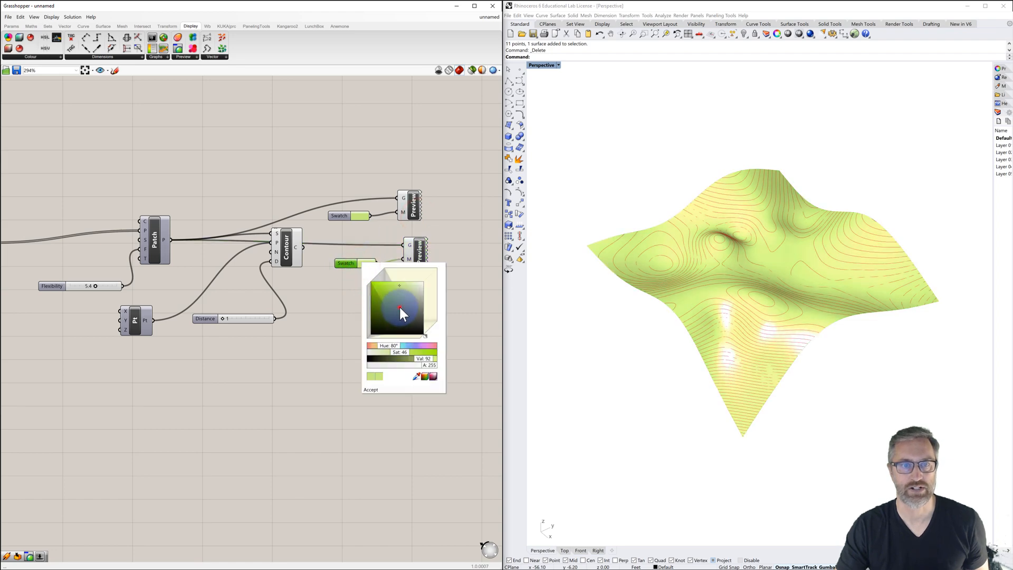
{"action": "left_click_drag", "start_coordinate": [399, 306], "coordinate": [428, 339]}
{"action": "left_click", "coordinate": [391, 375]}
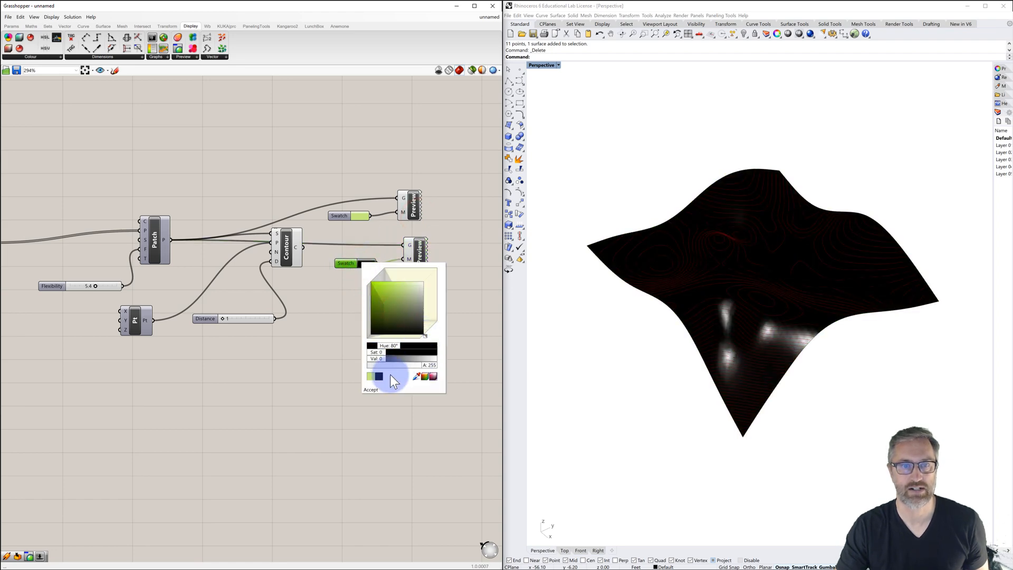
{"action": "left_click", "coordinate": [372, 388]}
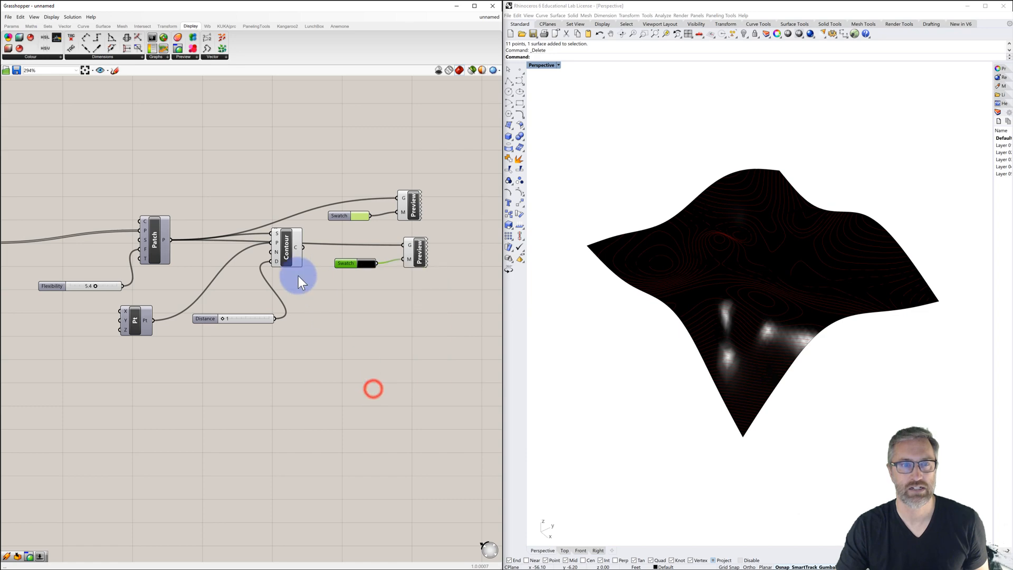
Connect the Contour output to the duplicated Custom Preview's Geometry input and turn off Contour's own preview.
{"action": "left_click_drag", "start_coordinate": [335, 246], "coordinate": [403, 245]}
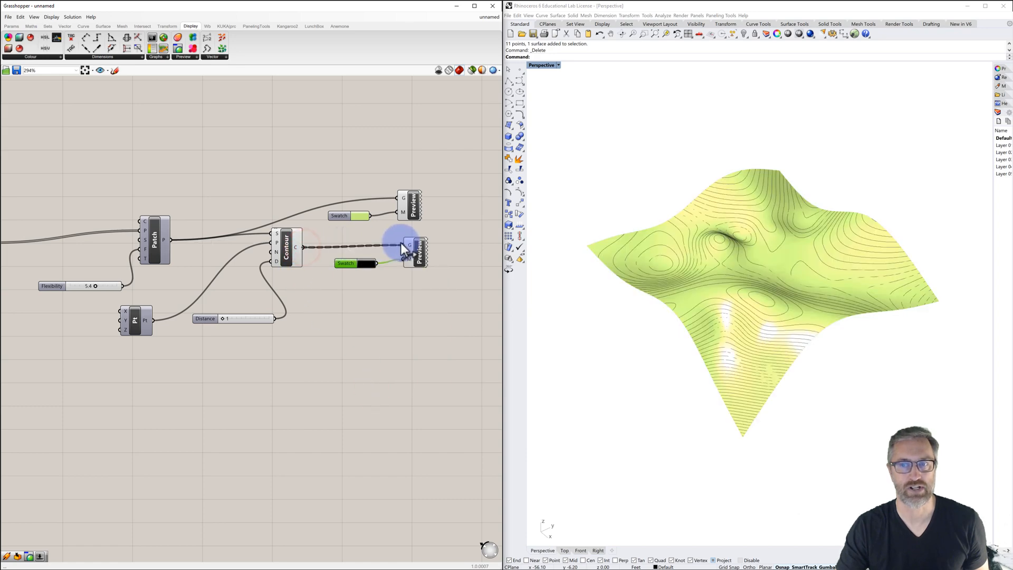
{"action": "left_click", "coordinate": [436, 284]}
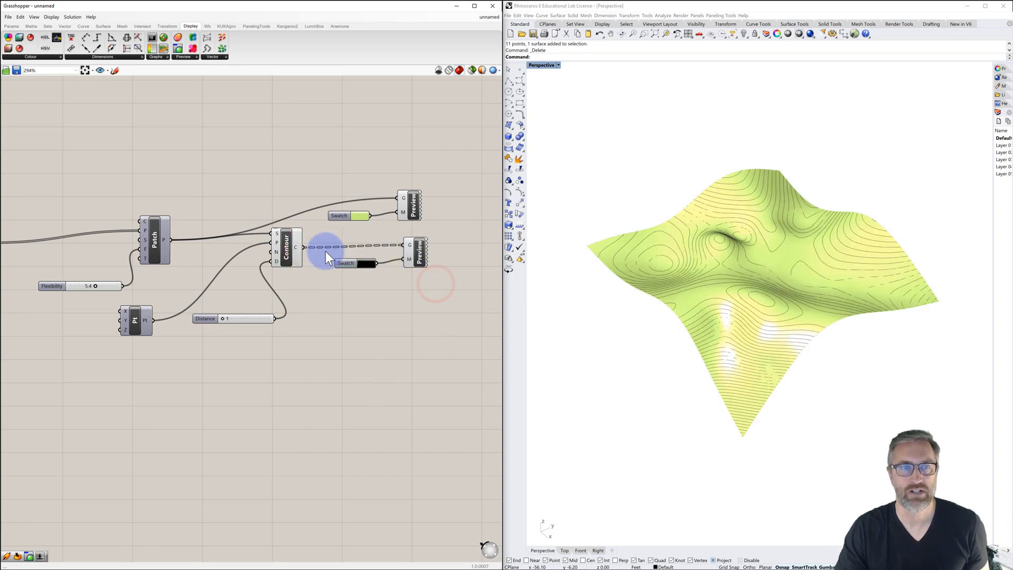
{"action": "right_click", "coordinate": [287, 251]}
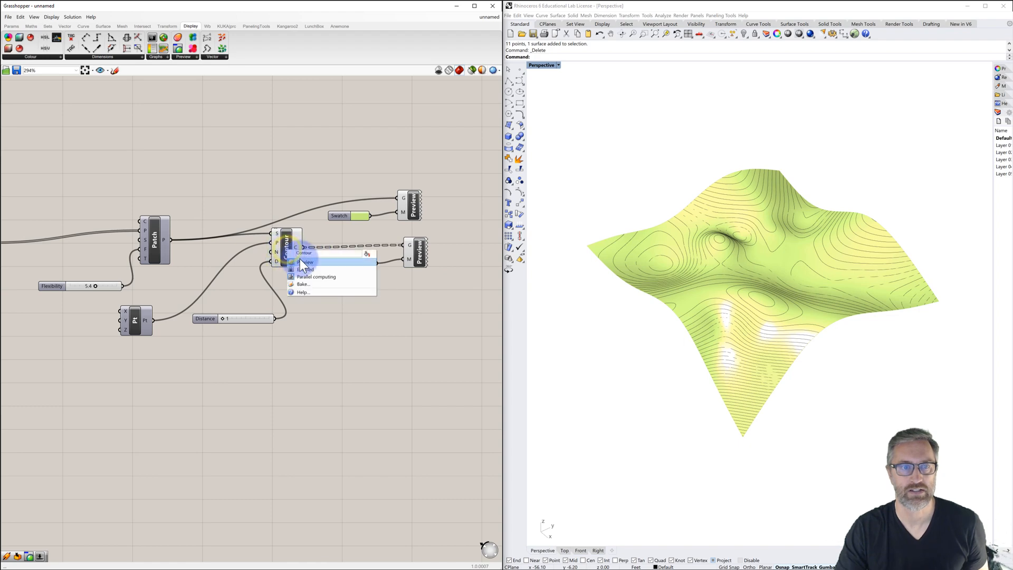
{"action": "left_click", "coordinate": [303, 262]}
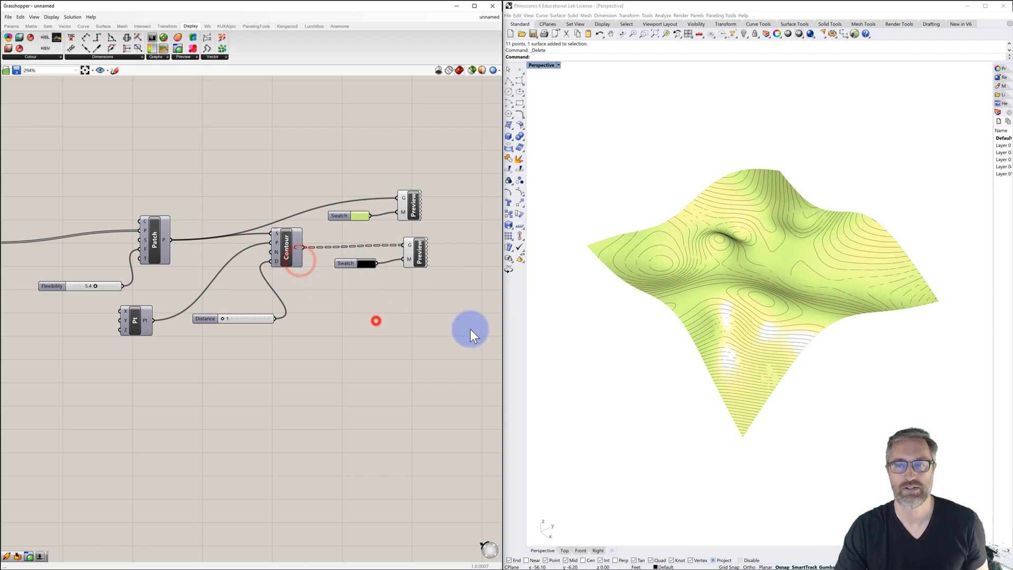
Set the Seed slider of the uppermost Random component to 34.
{"action": "right_click_drag", "start_coordinate": [694, 346], "coordinate": [664, 352]}
{"action": "scroll", "coordinate": [397, 342], "scroll_direction": "down", "scroll_amount": 5}
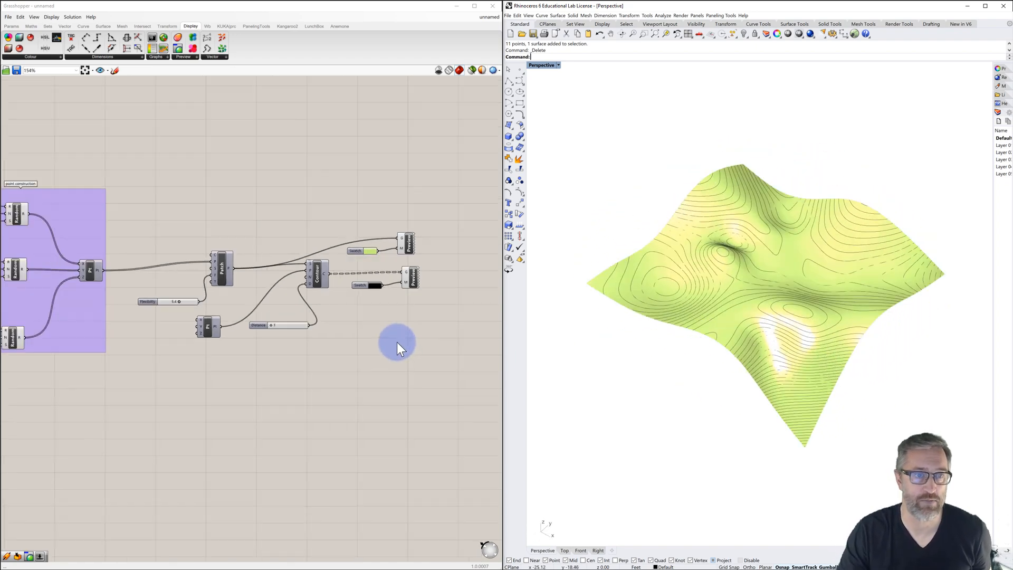
{"action": "scroll", "coordinate": [218, 252], "scroll_direction": "up", "scroll_amount": 5}
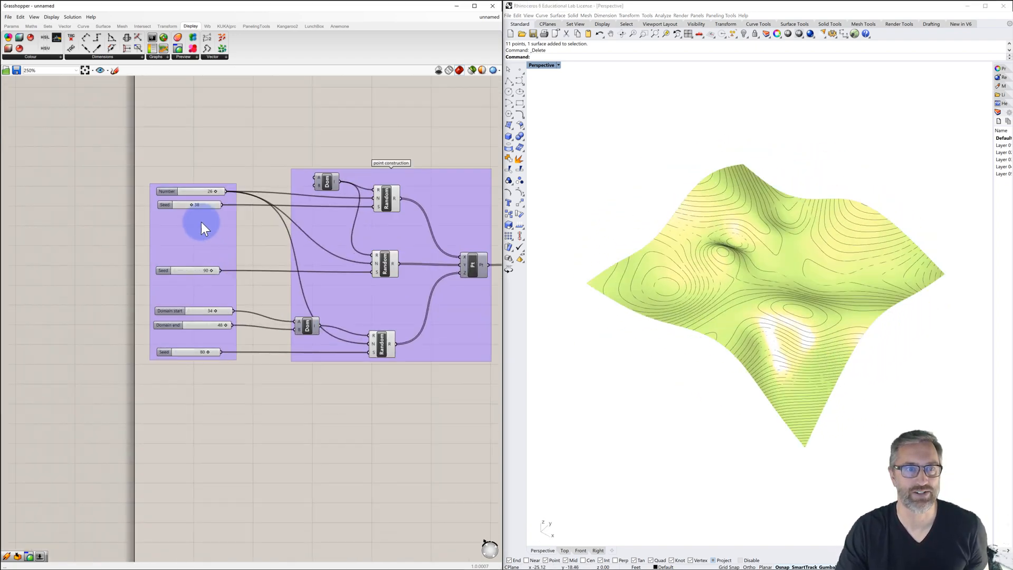
{"action": "mouse_move", "coordinate": [185, 200]}
{"action": "left_mouse_down"}
{"action": "mouse_move", "coordinate": [175, 204]}
{"action": "mouse_move", "coordinate": [187, 203]}
{"action": "left_mouse_up"}
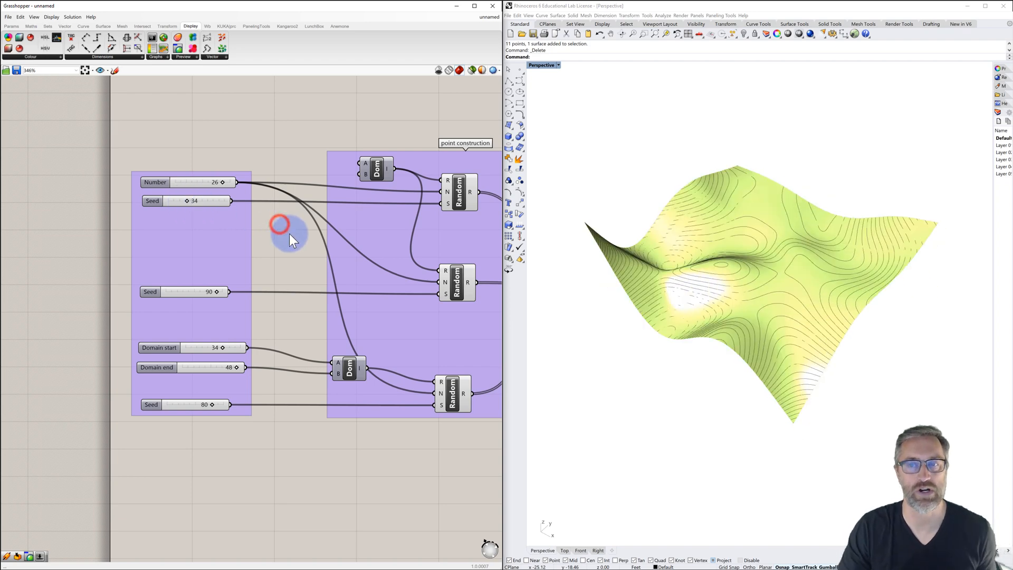
Tuck Construct Point above the Distance slider, then move it with the Contour, slider, swatch and preview components below and beyond Patch.
{"action": "scroll", "coordinate": [278, 265], "scroll_direction": "down", "scroll_amount": 3}
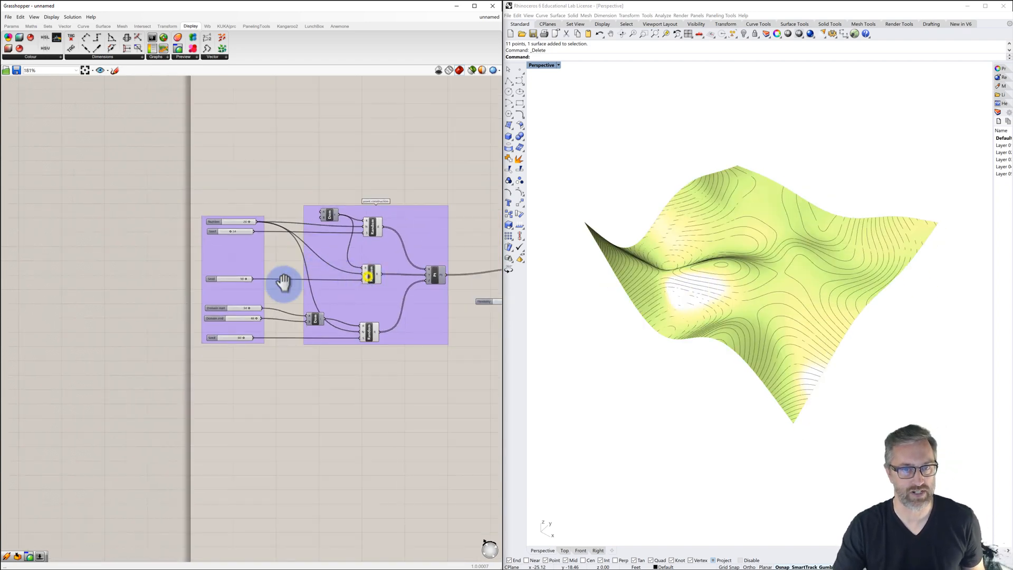
{"action": "right_click_drag", "start_coordinate": [362, 283], "coordinate": [208, 283]}
{"action": "right_click_drag", "start_coordinate": [348, 282], "coordinate": [181, 267]}
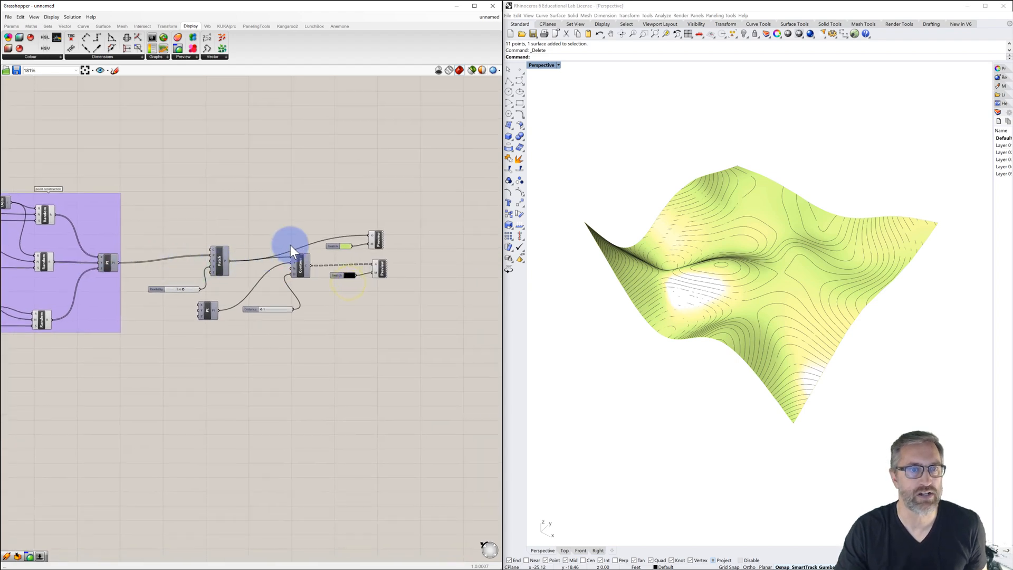
{"action": "left_click_drag", "start_coordinate": [208, 308], "coordinate": [258, 288]}
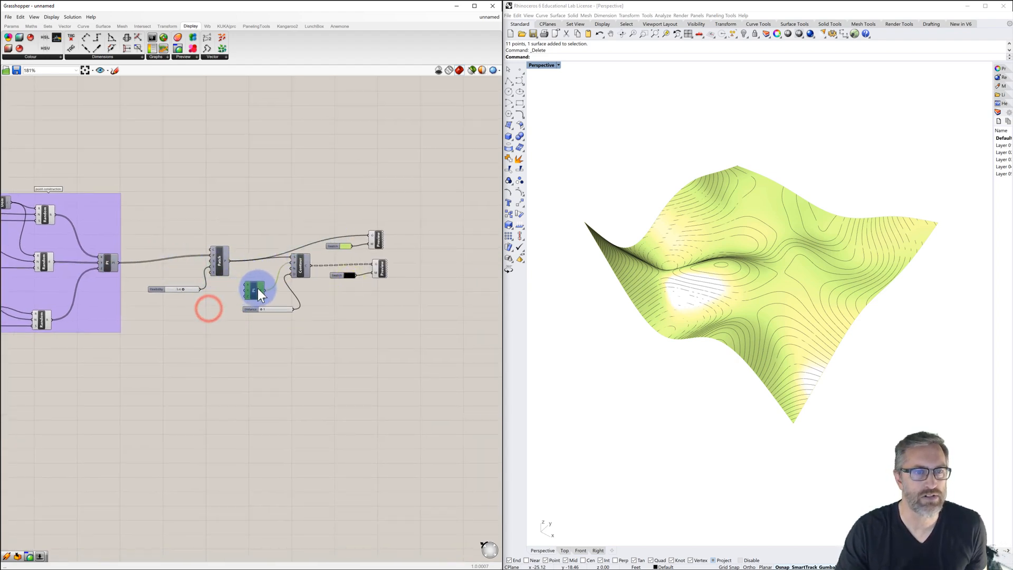
{"action": "left_click_drag", "start_coordinate": [407, 213], "coordinate": [231, 332]}
{"action": "left_click_drag", "start_coordinate": [258, 293], "coordinate": [296, 392]}
Group the selected contour and preview components and name the group Contour.
{"action": "middle_click", "coordinate": [354, 394]}
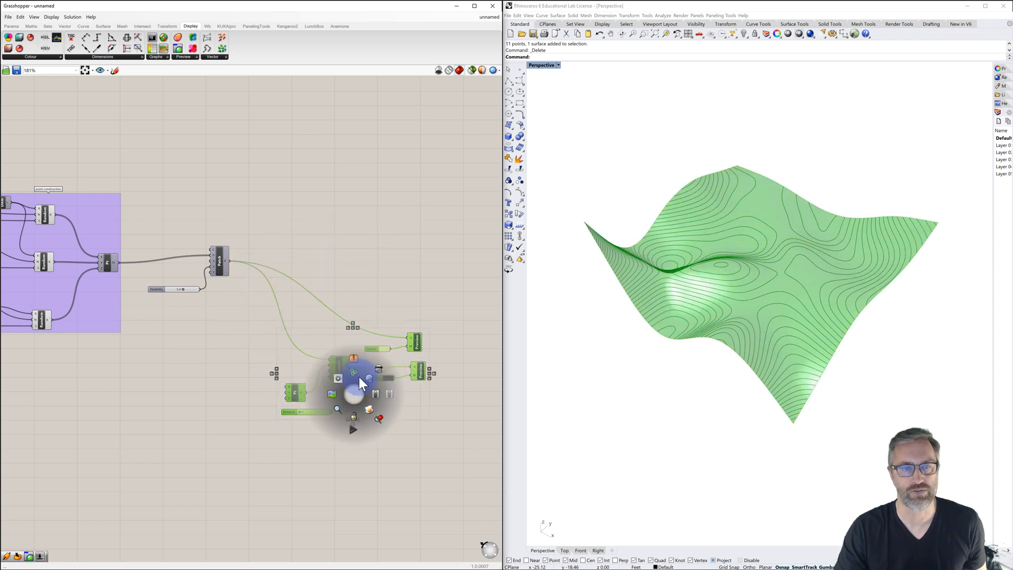
{"action": "left_click", "coordinate": [354, 374]}
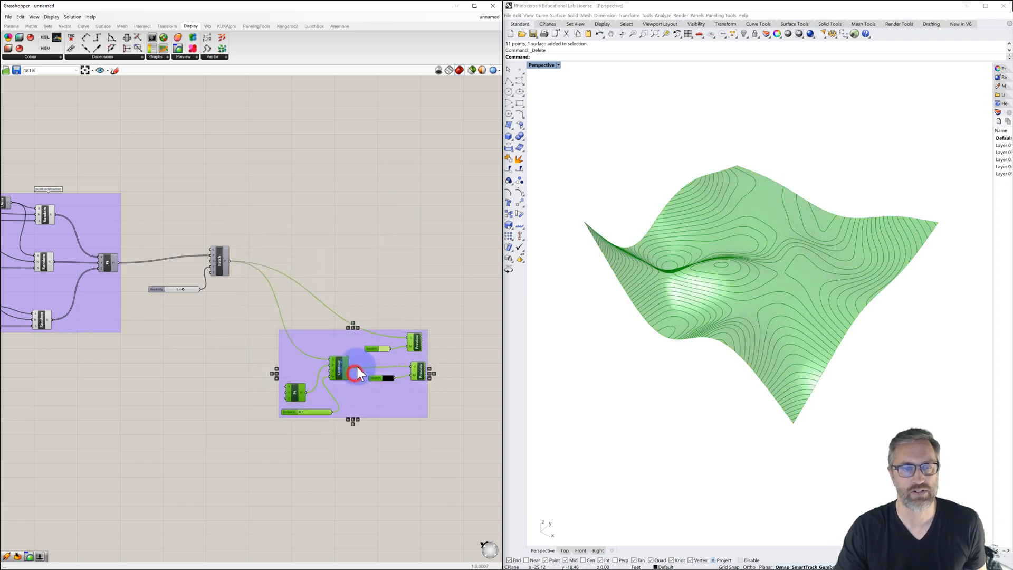
{"action": "right_click", "coordinate": [346, 337]}
{"action": "type", "text": "C"}
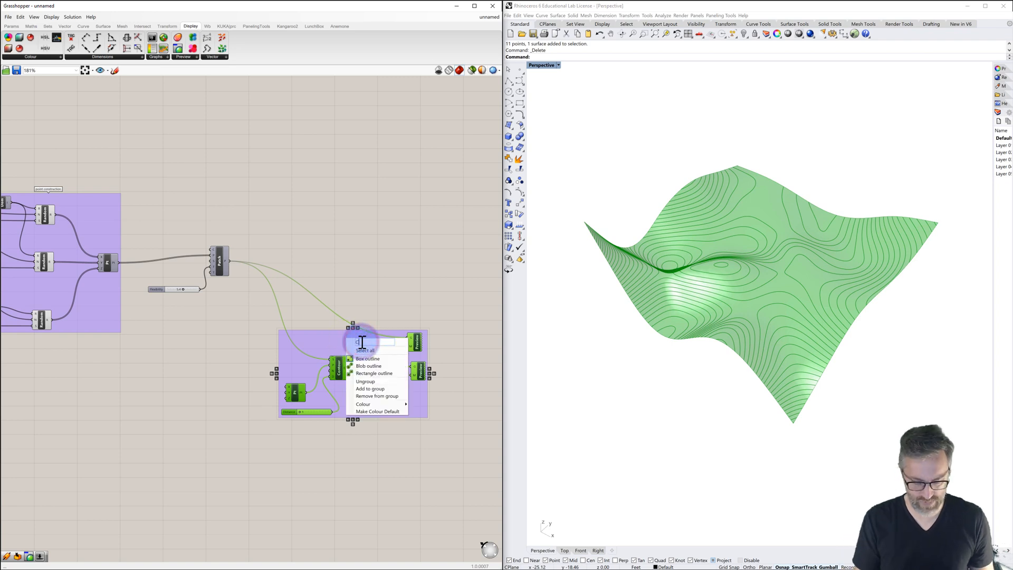
{"action": "type", "text": "ontour"}
{"action": "key", "text": "Return"}
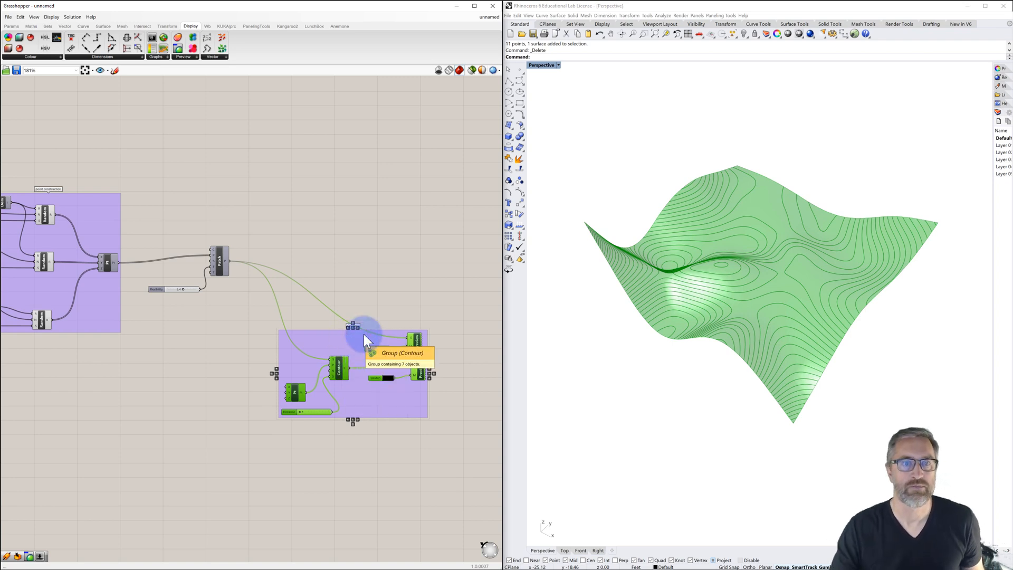
{"action": "left_click", "coordinate": [389, 296]}
Turn off the preview of both Custom Preview components in the Contour group.
{"action": "left_click", "coordinate": [417, 343]}
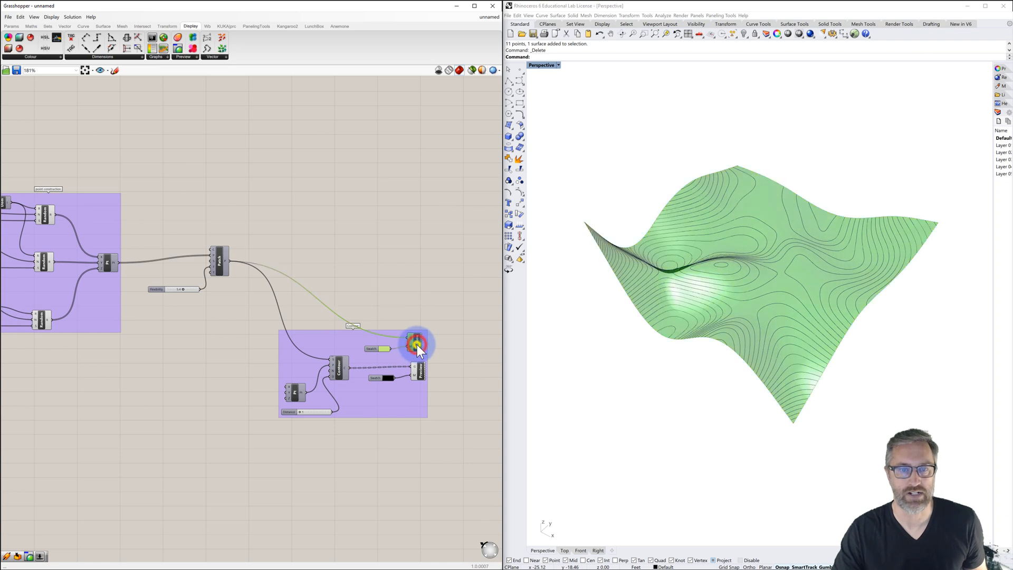
{"action": "right_click", "coordinate": [417, 349]}
{"action": "left_click", "coordinate": [433, 356]}
{"action": "left_click", "coordinate": [422, 372]}
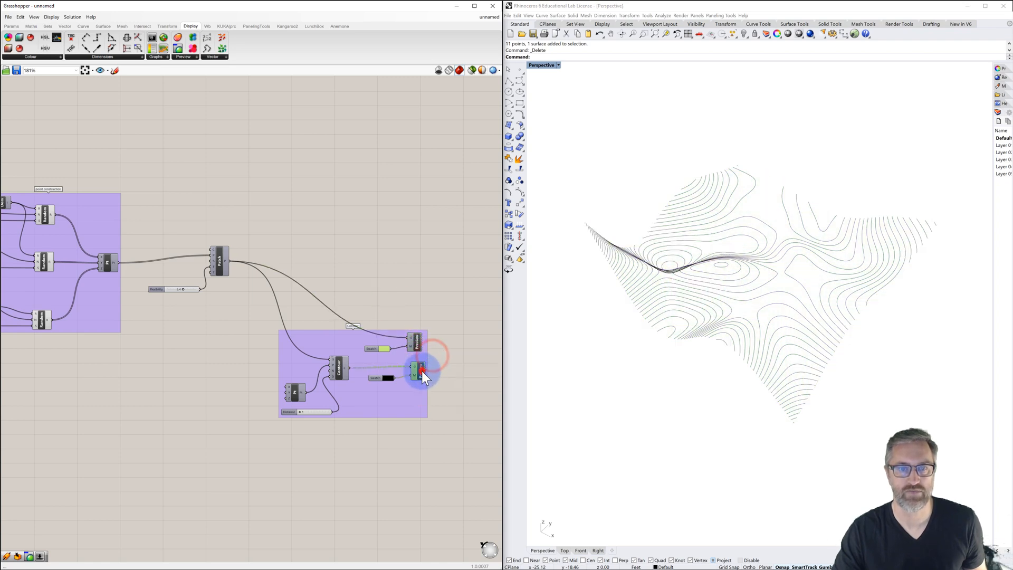
{"action": "right_click", "coordinate": [422, 372]}
{"action": "left_click", "coordinate": [438, 382]}
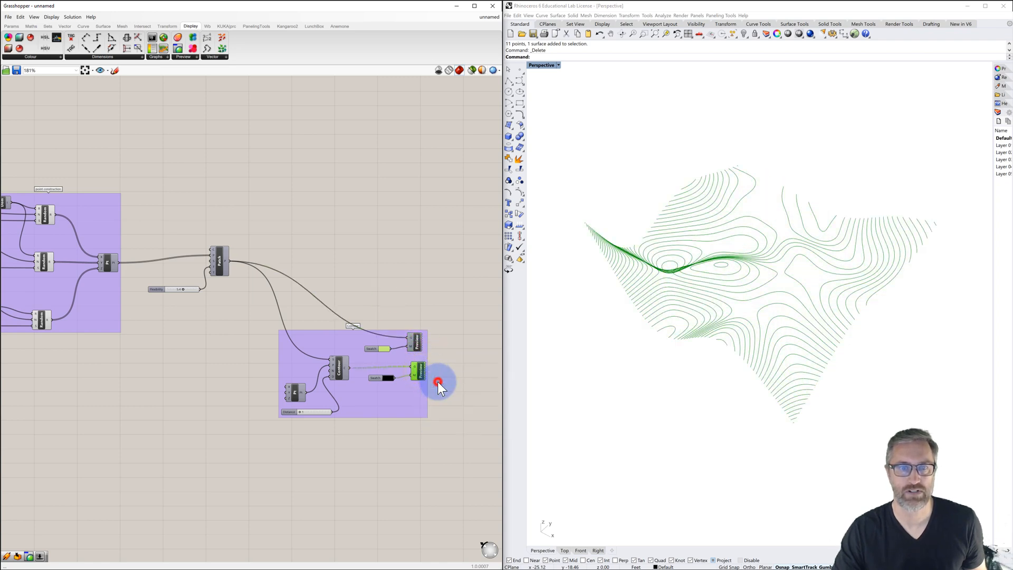
{"action": "left_click", "coordinate": [427, 320]}
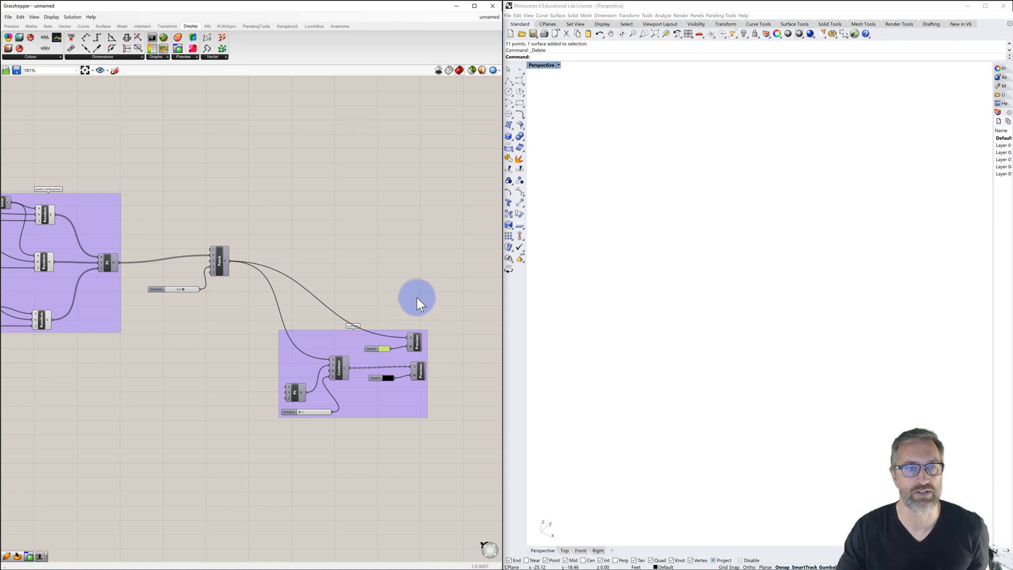
Turn the preview of the Patch component back on.
{"action": "right_click_drag", "start_coordinate": [397, 286], "coordinate": [326, 307]}
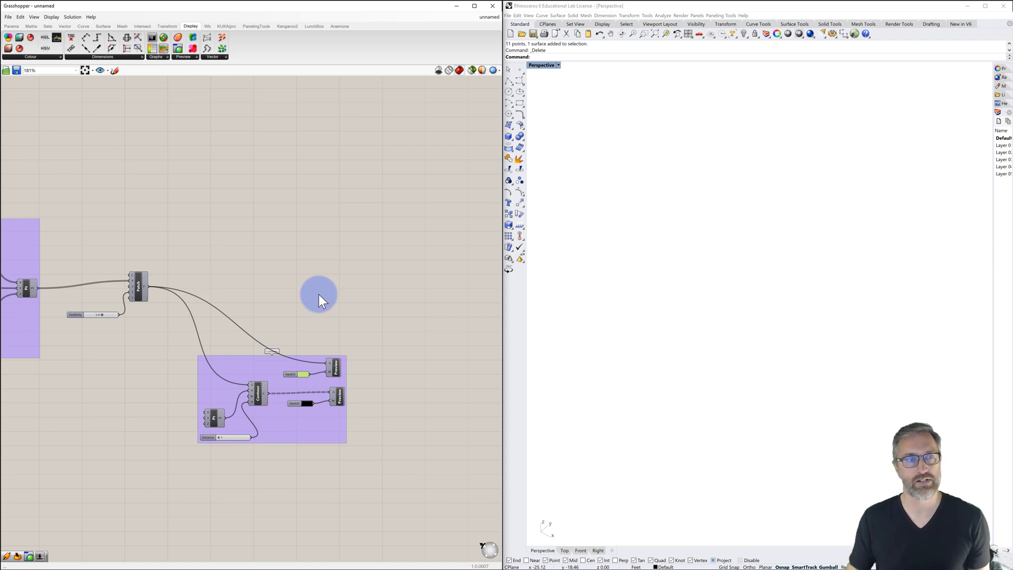
{"action": "left_click", "coordinate": [139, 288]}
{"action": "right_click", "coordinate": [138, 288]}
{"action": "left_click", "coordinate": [155, 301]}
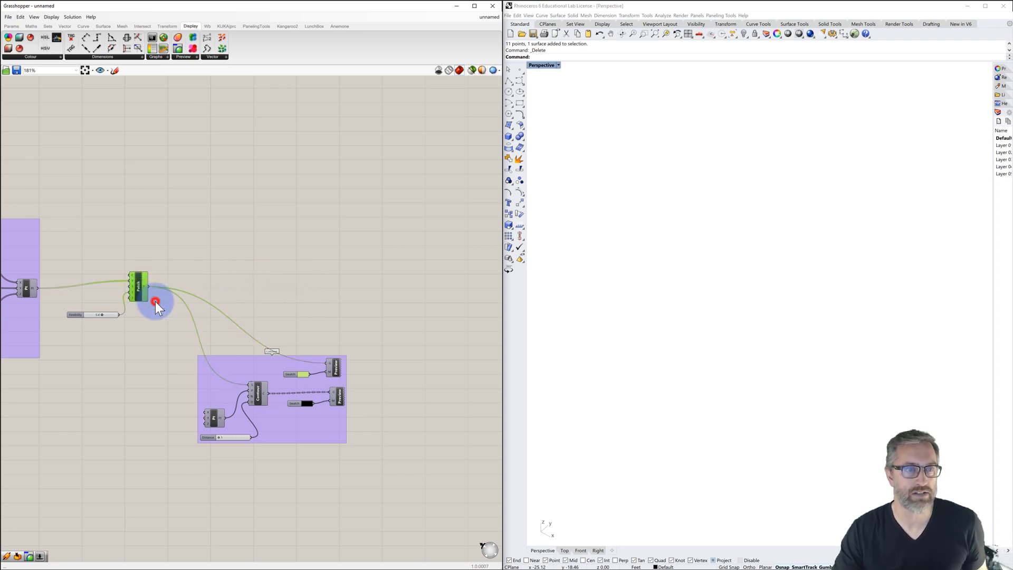
{"action": "left_click", "coordinate": [221, 264]}
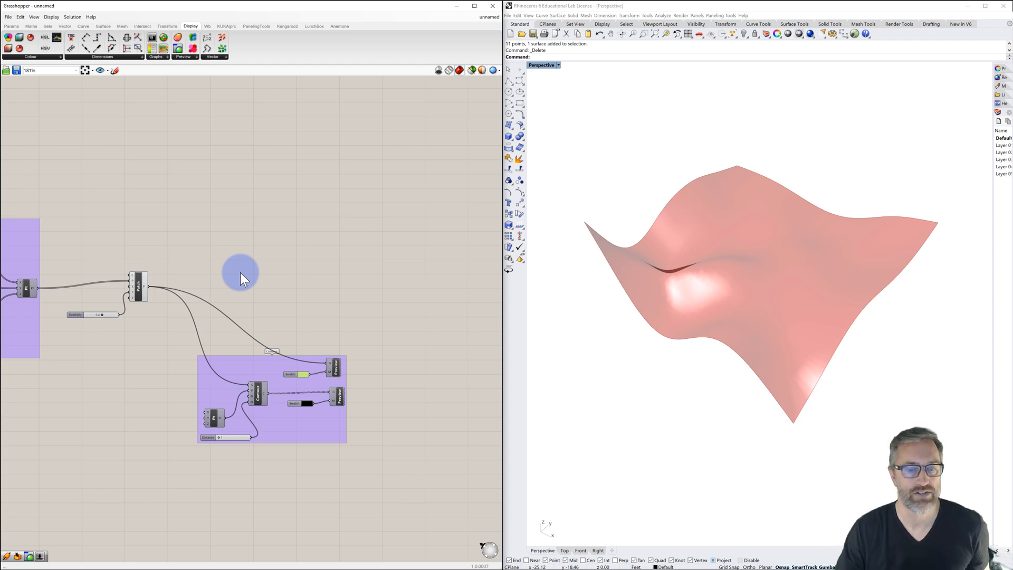
{"action": "left_click", "coordinate": [239, 272]}
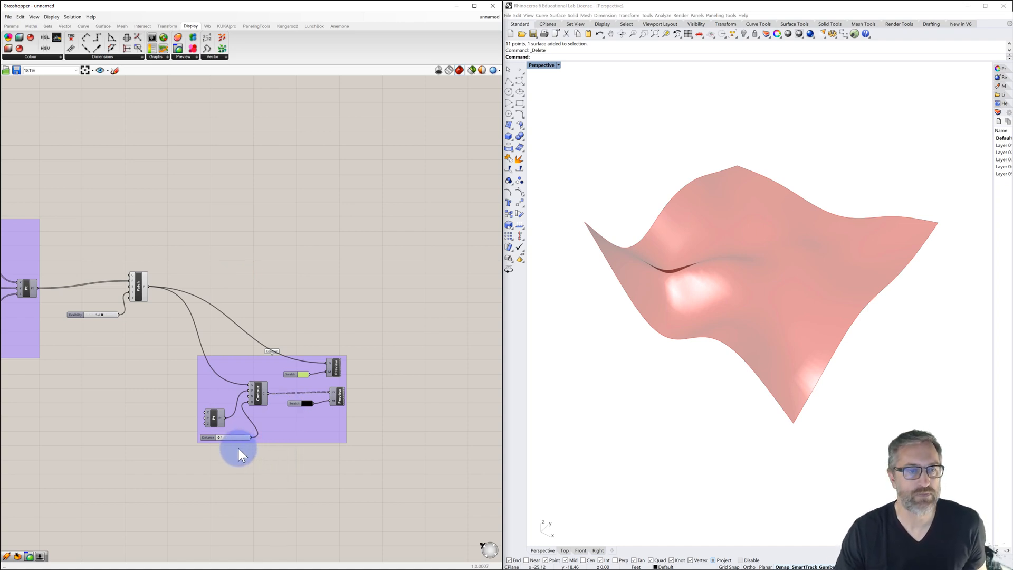
Add a Brep Edges component above the Contour group and connect the Patch surface output to it.
{"action": "left_click", "coordinate": [104, 27]}
{"action": "left_click", "coordinate": [44, 56]}
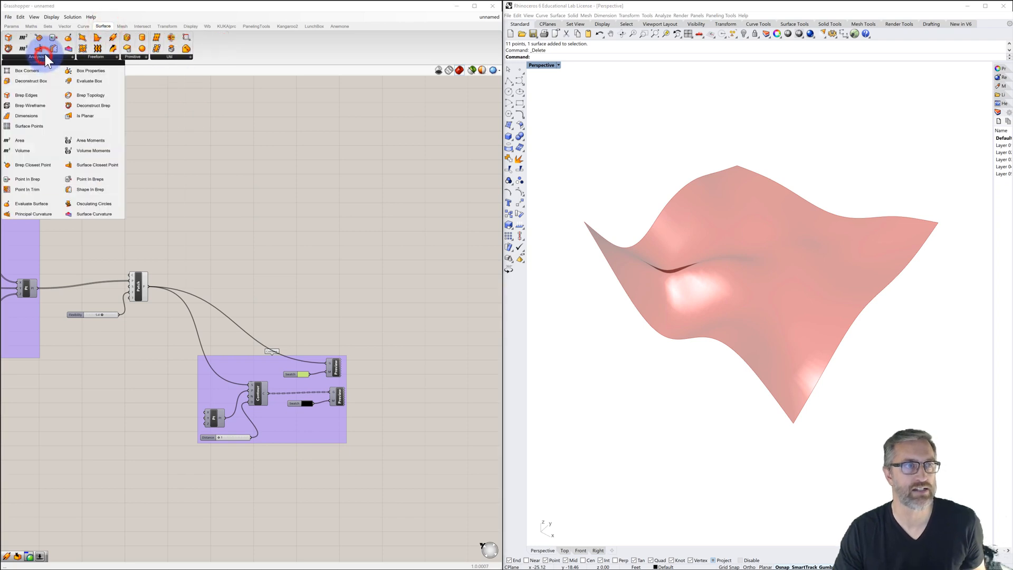
{"action": "left_click", "coordinate": [30, 95]}
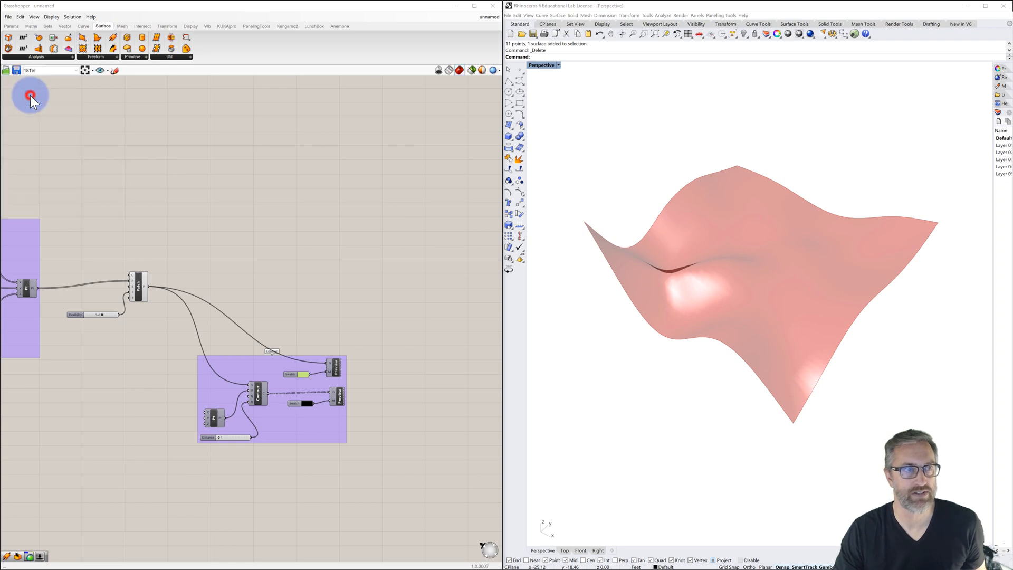
{"action": "left_click", "coordinate": [247, 255]}
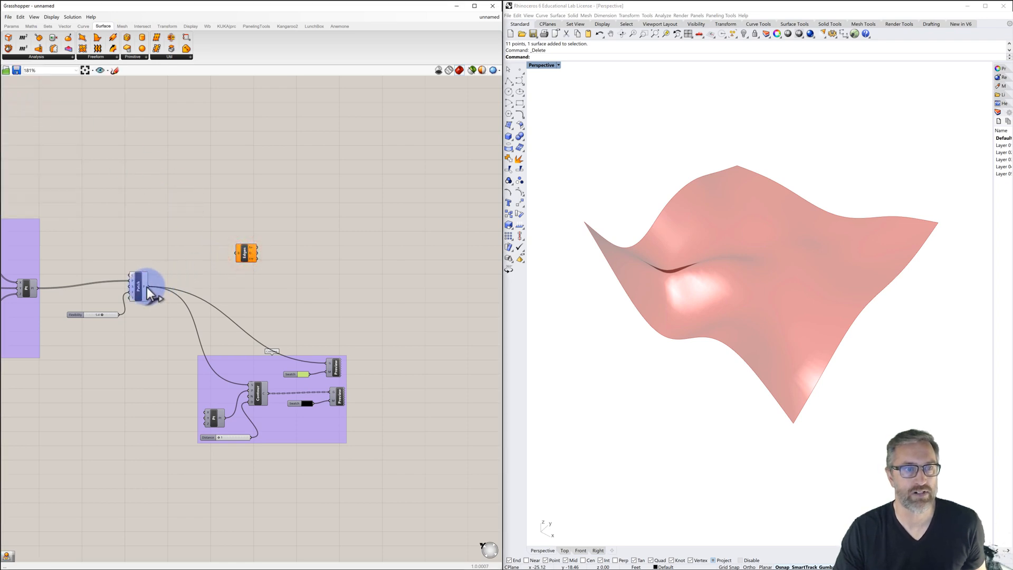
{"action": "left_click_drag", "start_coordinate": [149, 286], "coordinate": [235, 254]}
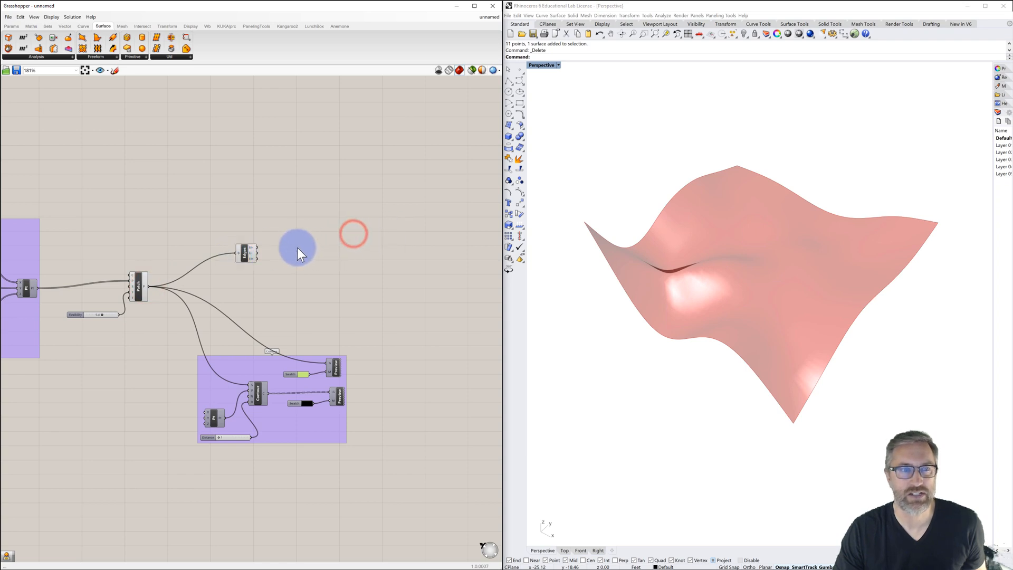
{"action": "left_click", "coordinate": [245, 253]}
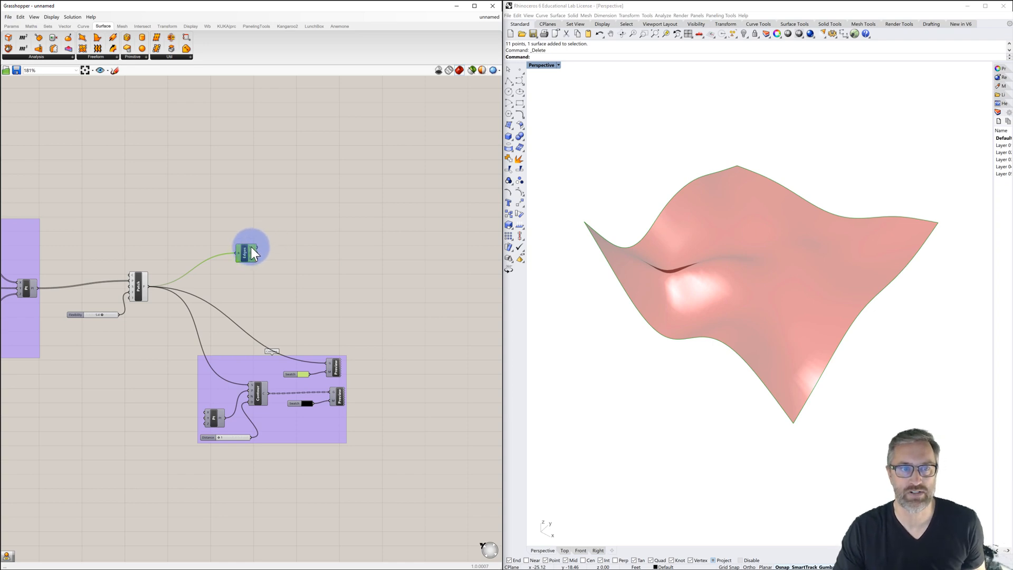
{"action": "mouse_move", "coordinate": [249, 247]}
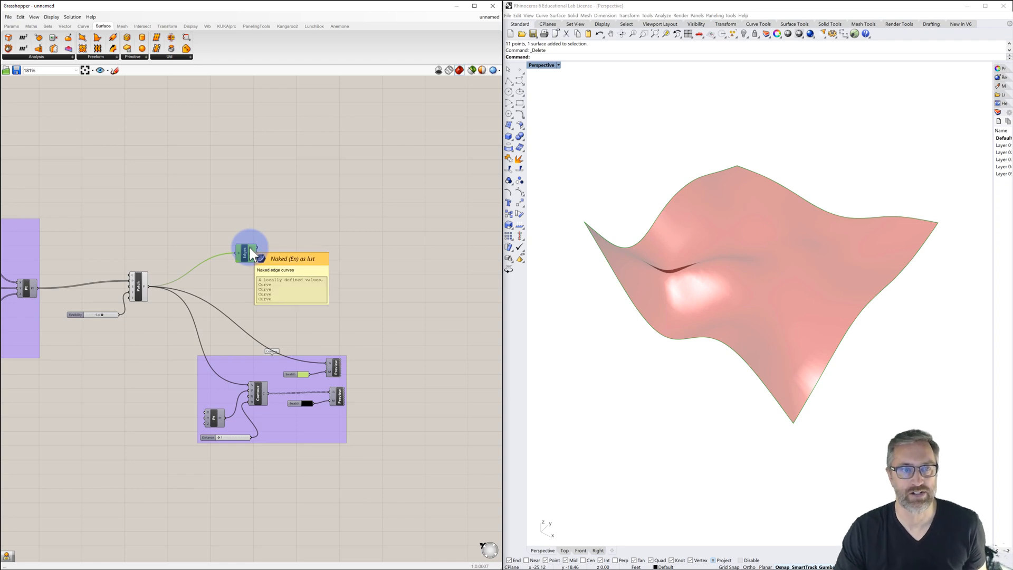
{"action": "left_click", "coordinate": [293, 248]}
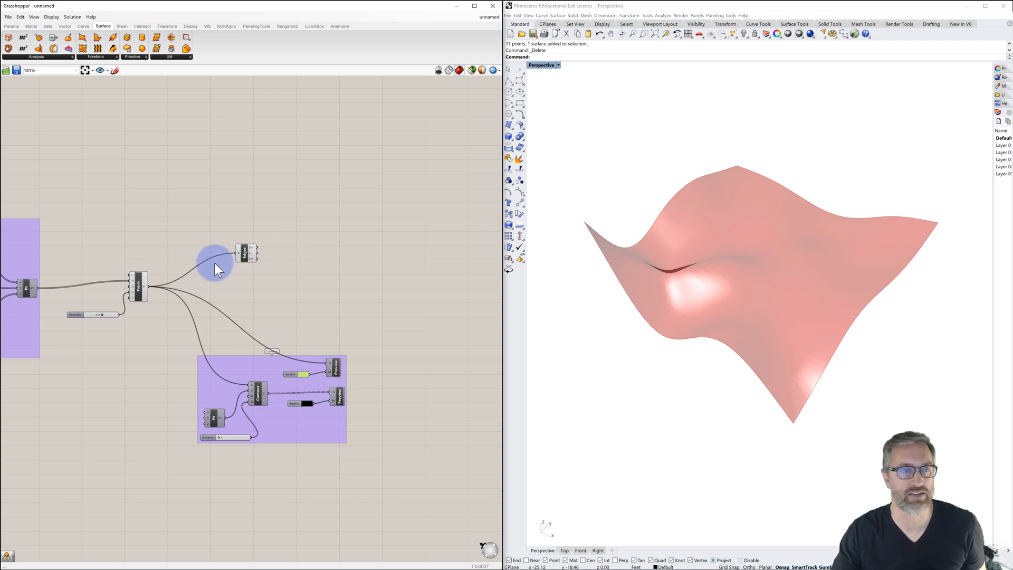
Turn off the preview of the Patch component.
{"action": "right_click", "coordinate": [137, 287]}
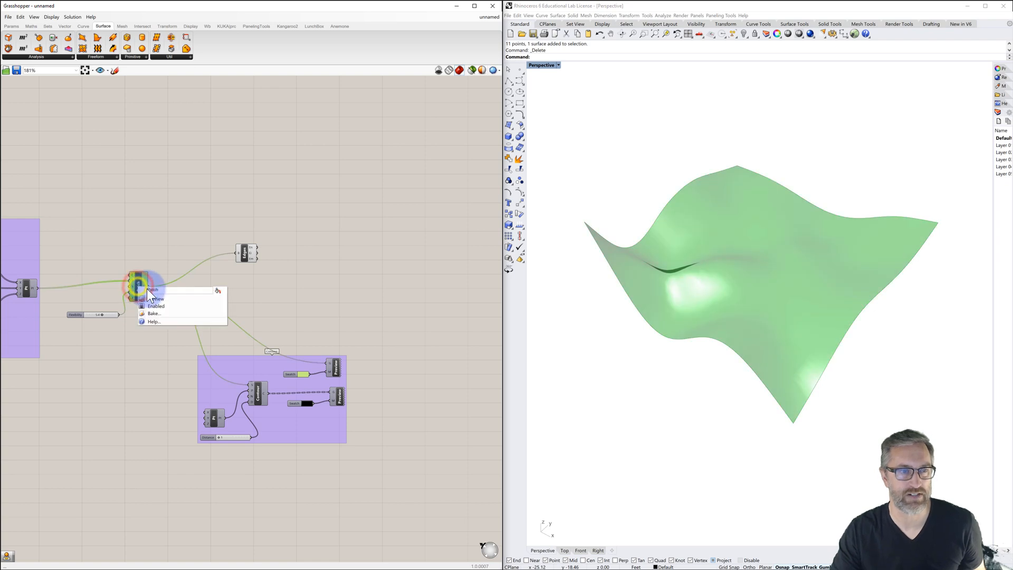
{"action": "left_click", "coordinate": [155, 297]}
{"action": "left_click", "coordinate": [318, 274]}
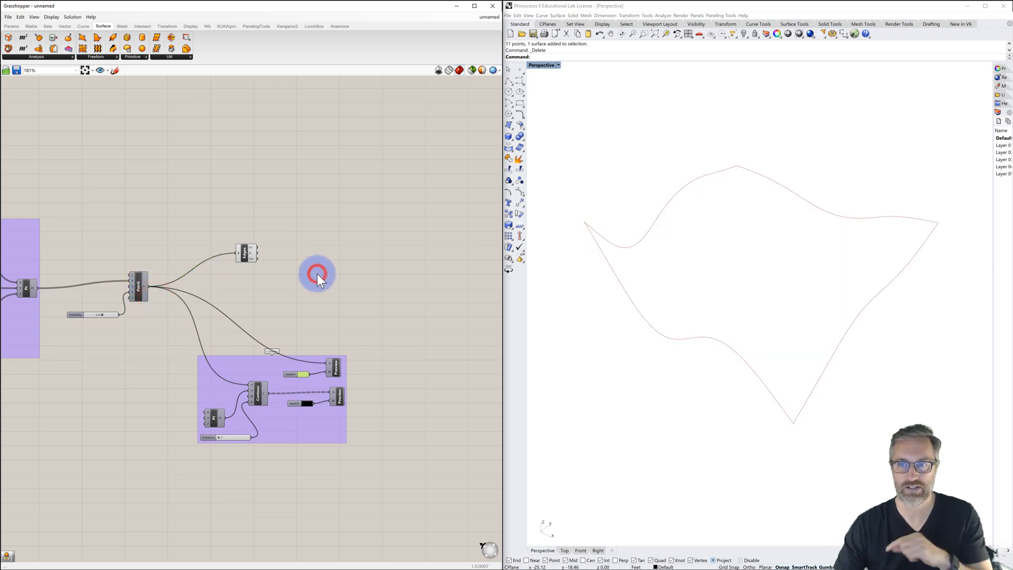
Add a Project component beyond Brep Edges and connect the naked edges output to its geometry input.
{"action": "double_click", "coordinate": [294, 254]}
{"action": "type", "text": "project"}
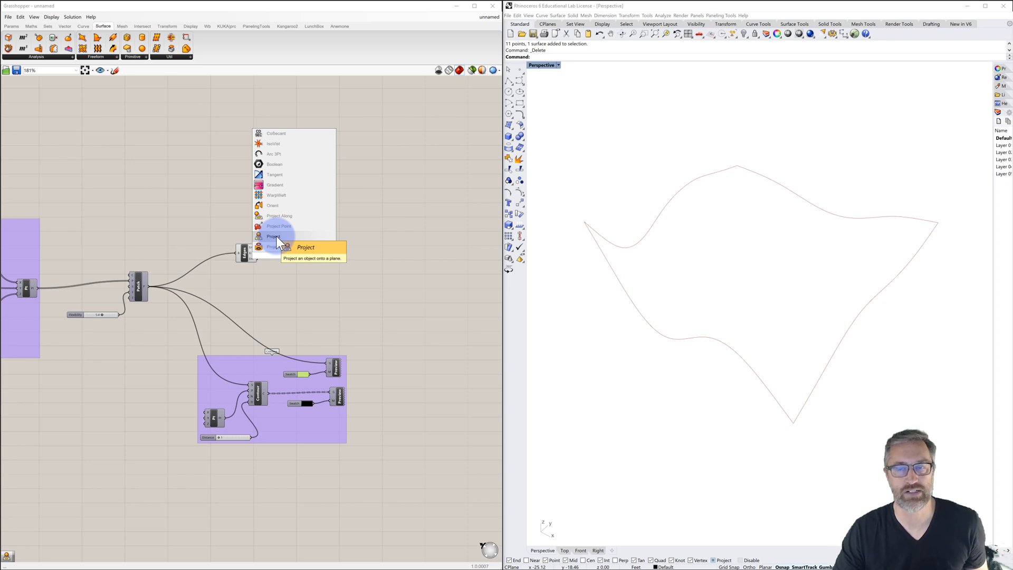
{"action": "left_click_drag", "start_coordinate": [276, 236], "coordinate": [294, 257]}
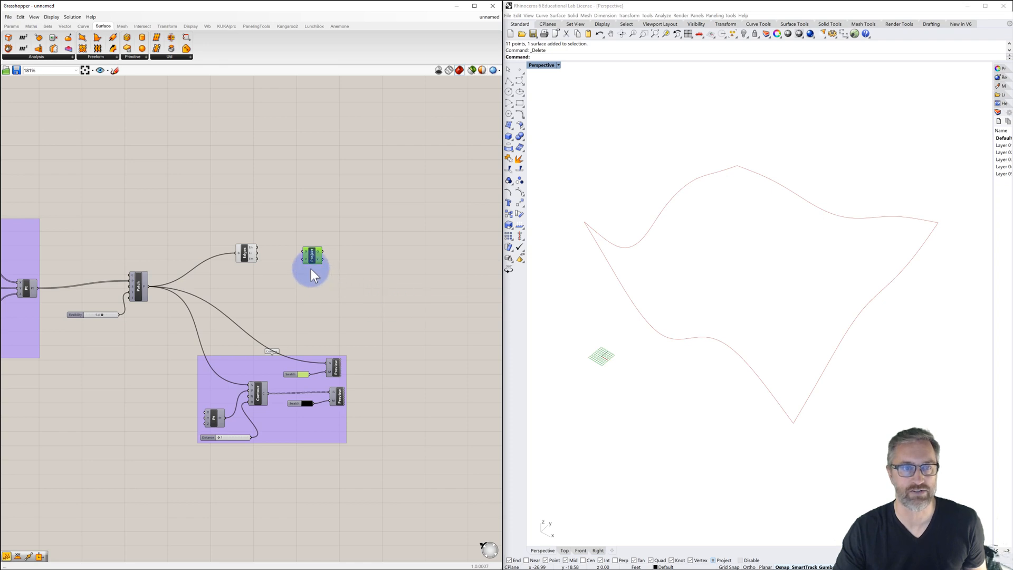
{"action": "left_click_drag", "start_coordinate": [257, 247], "coordinate": [305, 252]}
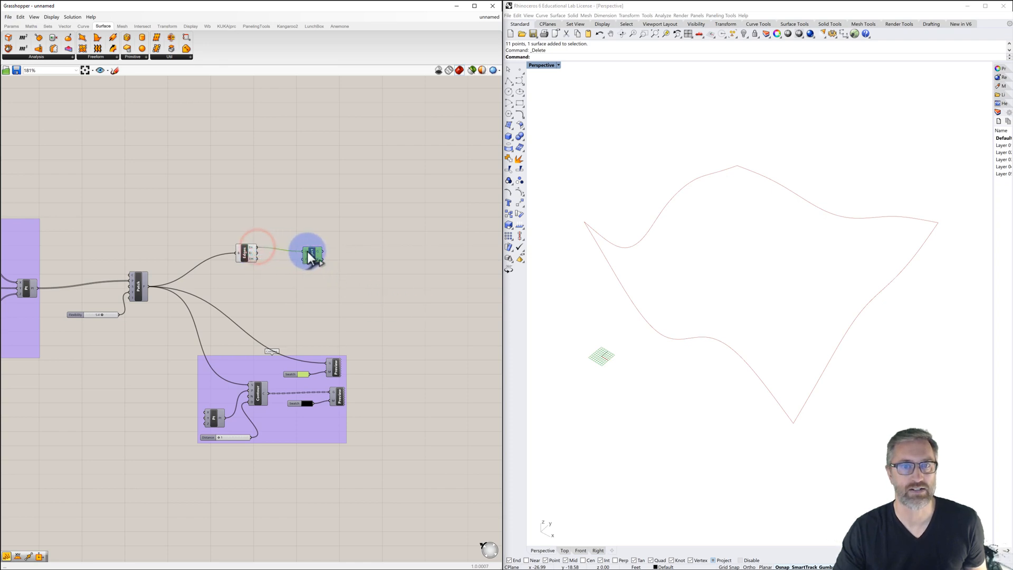
{"action": "left_click", "coordinate": [461, 296]}
{"action": "mouse_move", "coordinate": [654, 342]}
{"action": "right_mouse_down"}
{"action": "mouse_move", "coordinate": [647, 332]}
{"action": "mouse_move", "coordinate": [655, 340]}
{"action": "right_mouse_up"}
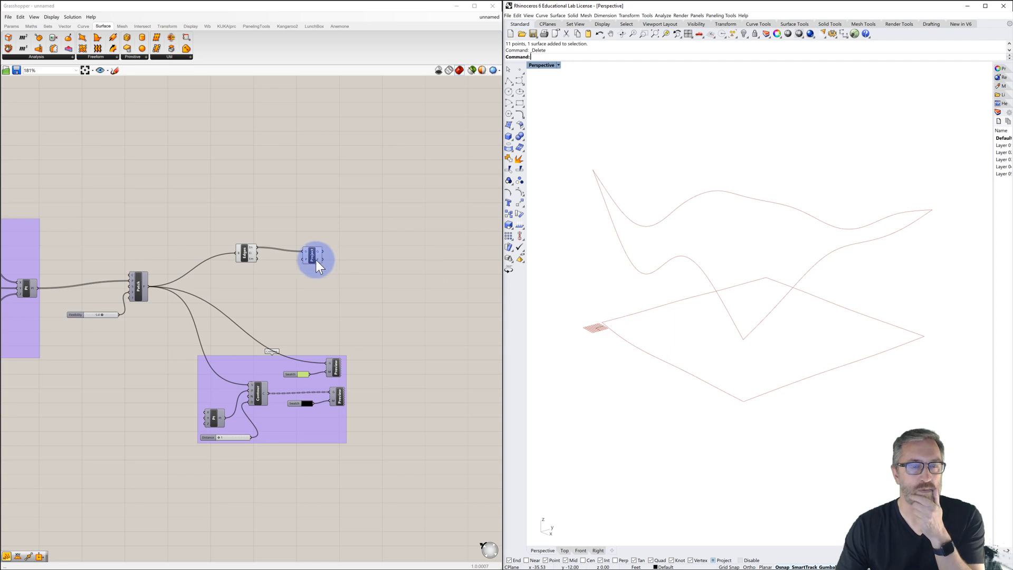
Add a panel below the Project component and connect the naked edges output of Brep Edges to it.
{"action": "right_click_drag", "start_coordinate": [371, 309], "coordinate": [334, 295]}
{"action": "double_click", "coordinate": [339, 294]}
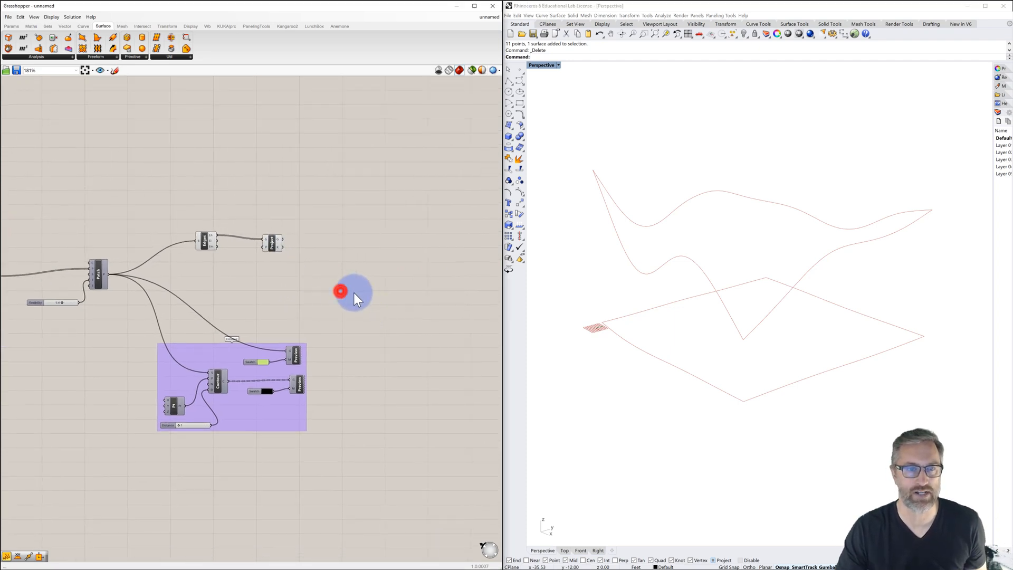
{"action": "type", "text": "panel"}
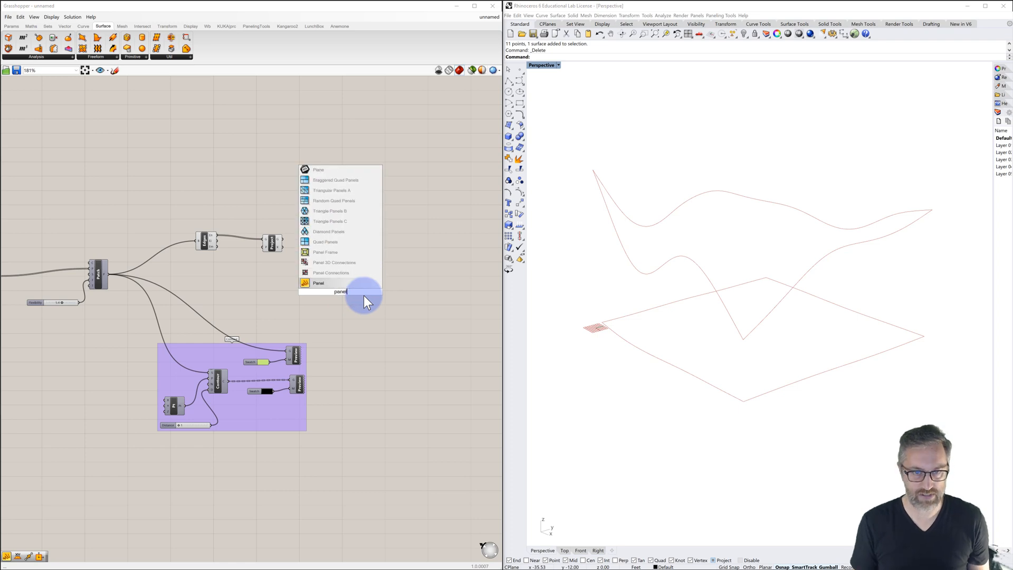
{"action": "left_click", "coordinate": [338, 285]}
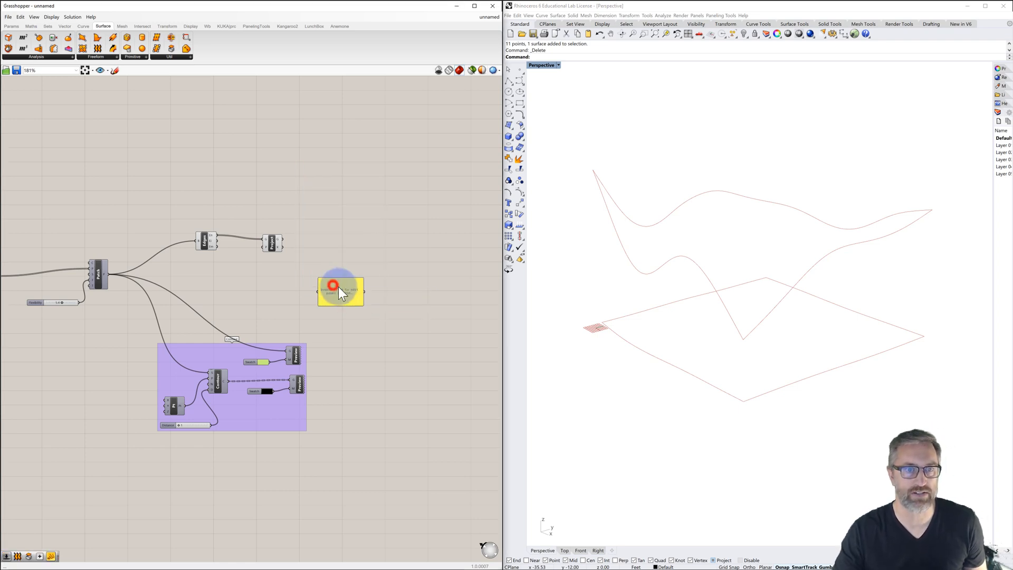
{"action": "scroll", "coordinate": [265, 273], "scroll_direction": "up", "scroll_amount": 3}
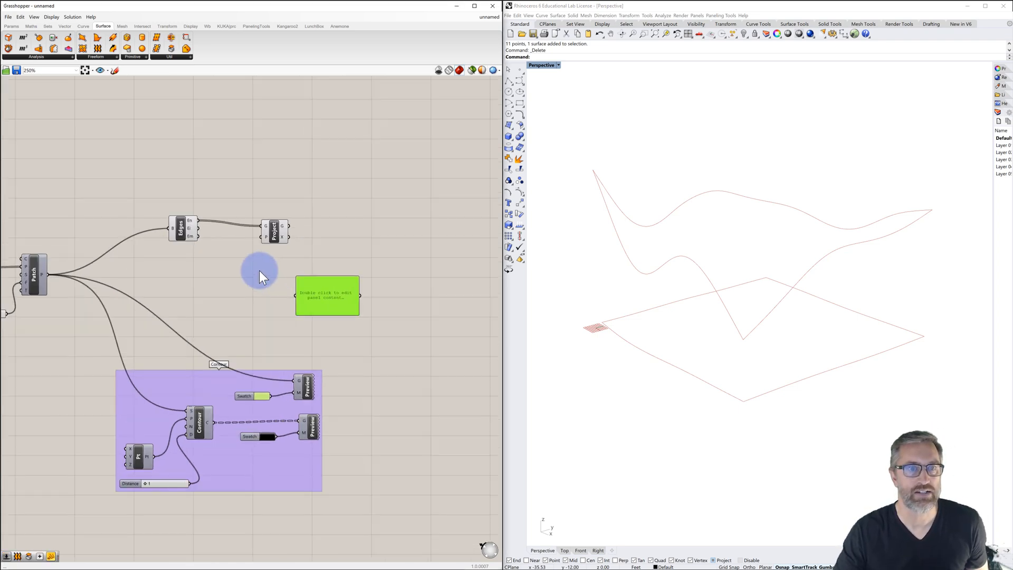
{"action": "left_click_drag", "start_coordinate": [198, 221], "coordinate": [280, 289]}
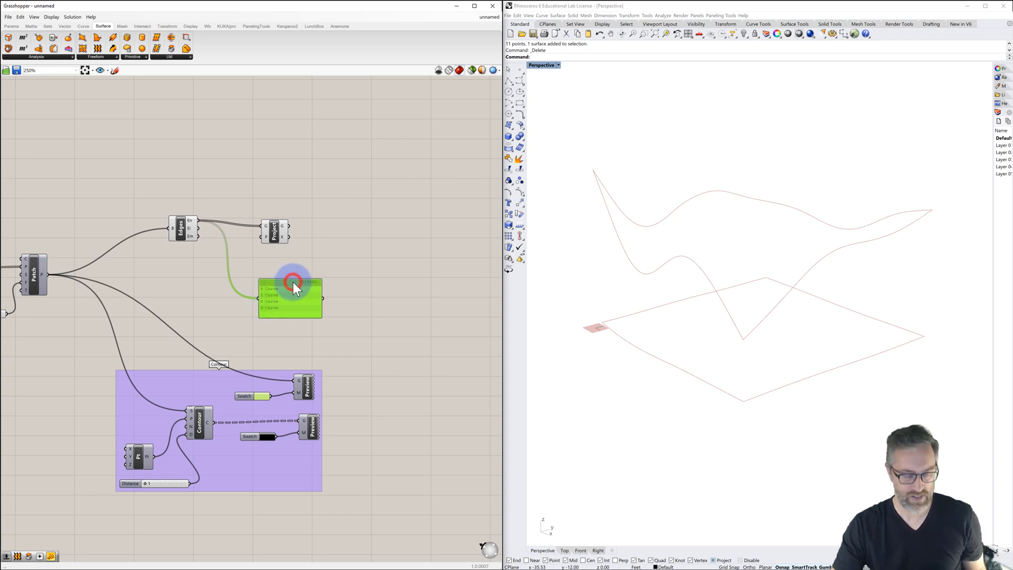
Duplicate the panel beside the first one and connect the Project component's geometry output to the copy.
{"action": "left_click_drag", "start_coordinate": [293, 281], "coordinate": [374, 283], "text": "alt"}
{"action": "left_click_drag", "start_coordinate": [289, 228], "coordinate": [341, 296]}
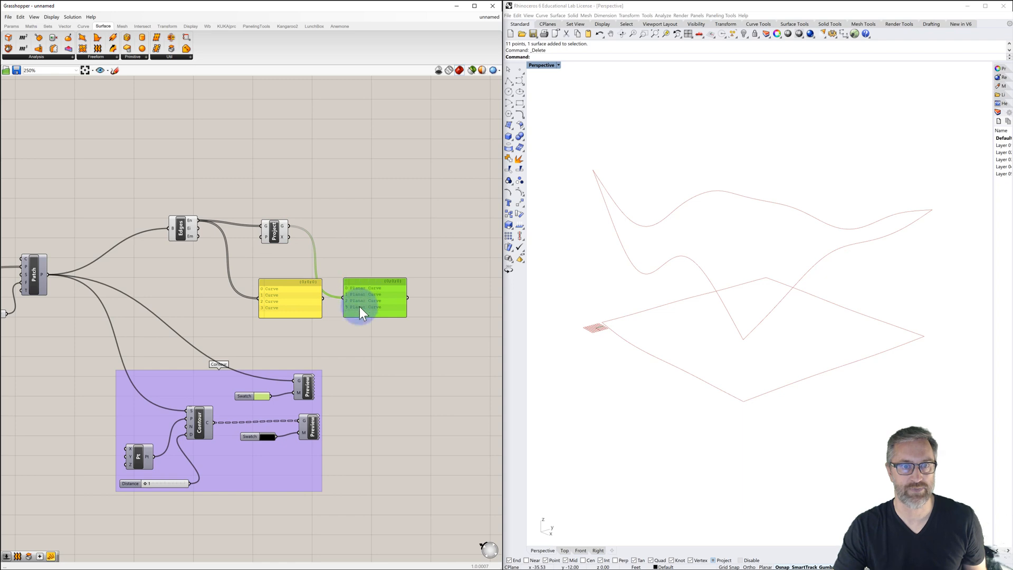
{"action": "left_click_drag", "start_coordinate": [363, 280], "coordinate": [374, 283]}
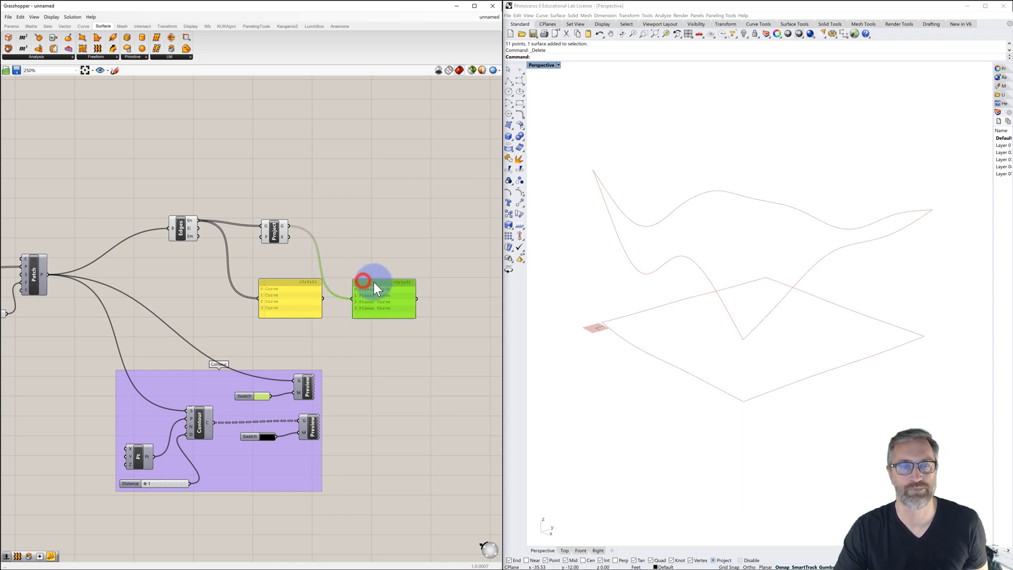
{"action": "left_click", "coordinate": [381, 252]}
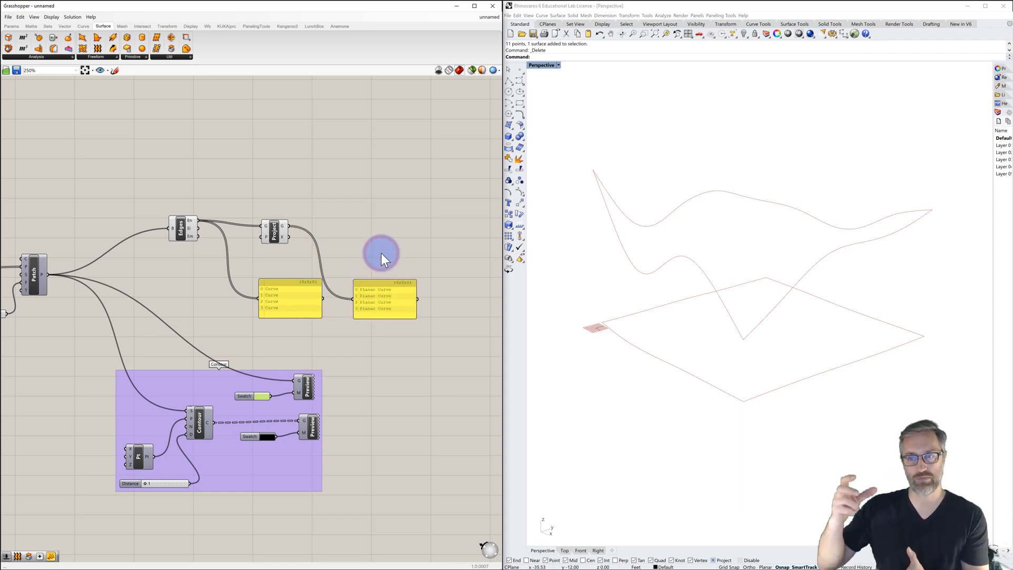
Add a Loft component beyond Project and feed the projected curves into its curves input.
{"action": "double_click", "coordinate": [381, 223]}
{"action": "type", "text": "loft"}
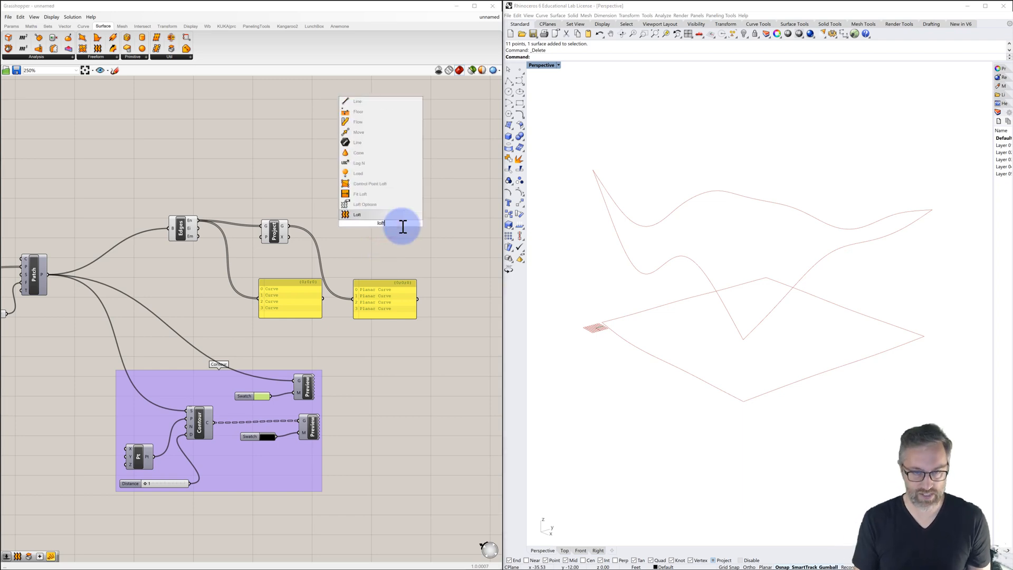
{"action": "left_click", "coordinate": [367, 214]}
{"action": "left_click_drag", "start_coordinate": [379, 226], "coordinate": [379, 219]}
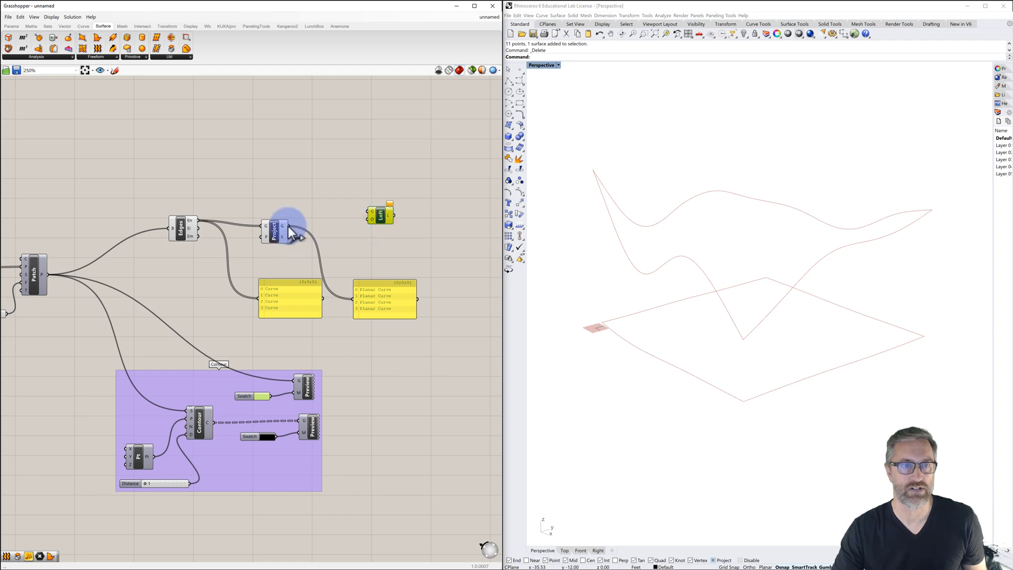
{"action": "left_click_drag", "start_coordinate": [288, 226], "coordinate": [365, 207]}
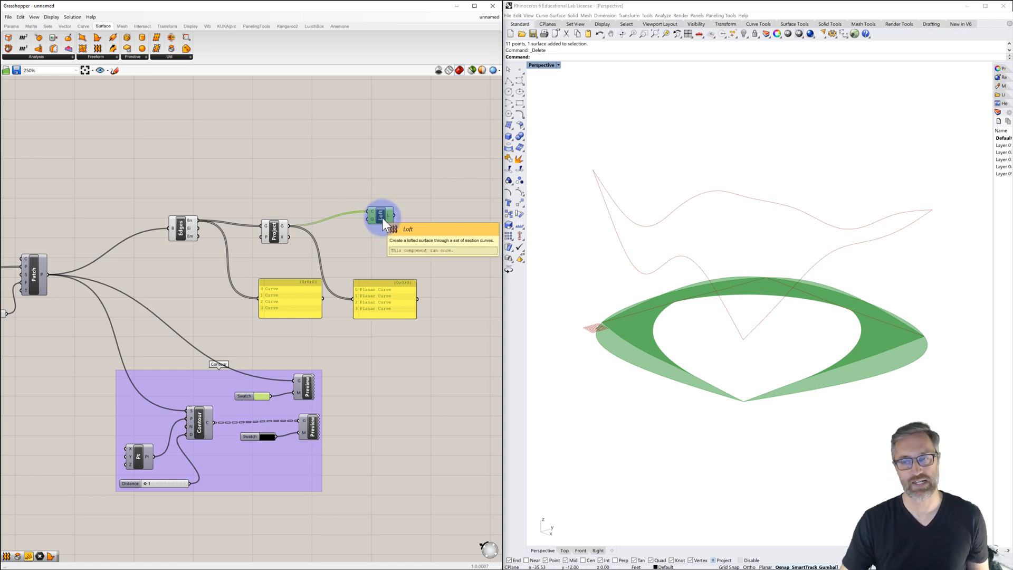
{"action": "left_click_drag", "start_coordinate": [383, 214], "coordinate": [393, 212]}
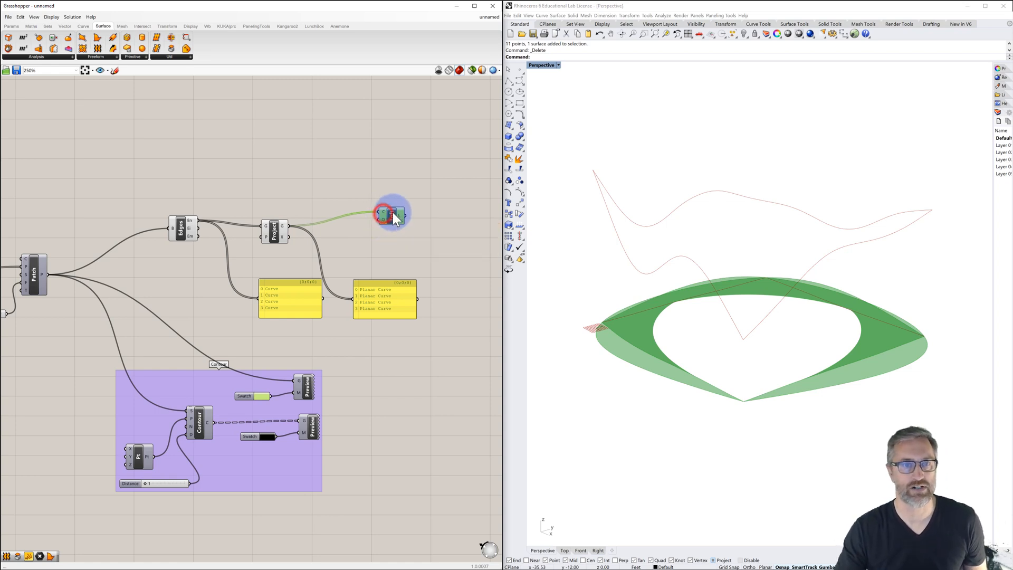
Move the naked edges panel slightly farther from the projected curves panel.
{"action": "left_click", "coordinate": [310, 292]}
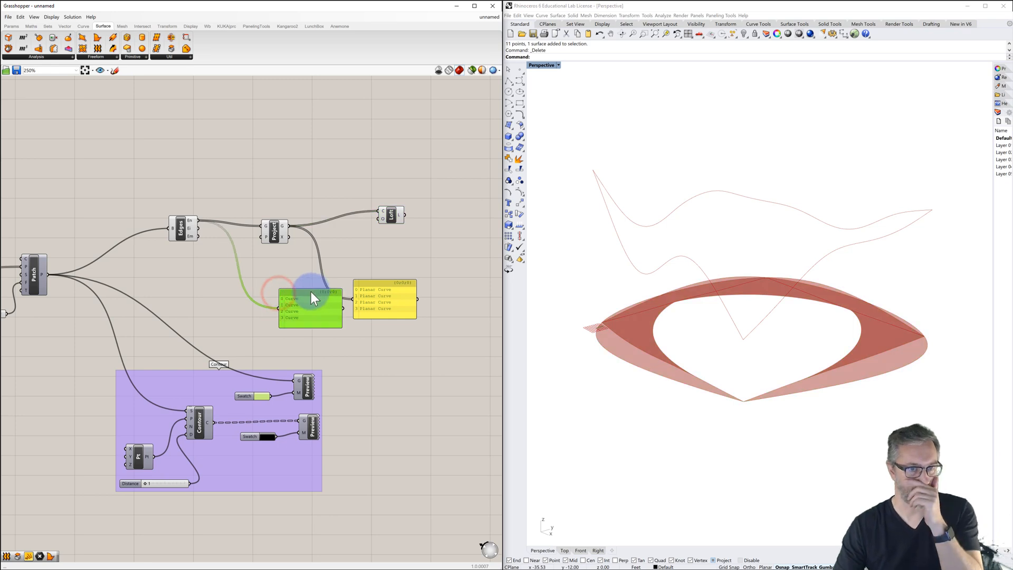
{"action": "left_click_drag", "start_coordinate": [286, 282], "coordinate": [280, 284]}
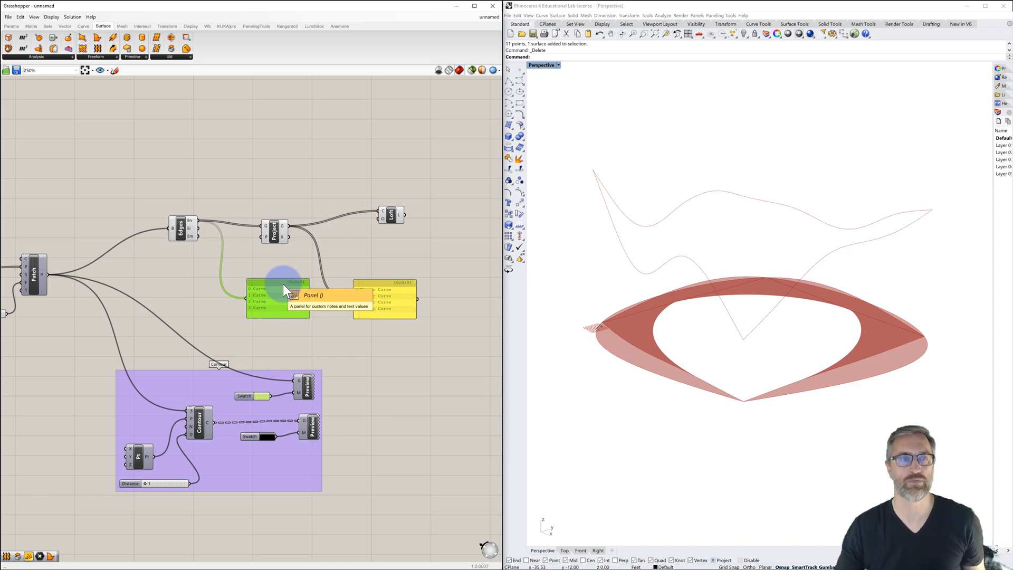
{"action": "left_click", "coordinate": [281, 270]}
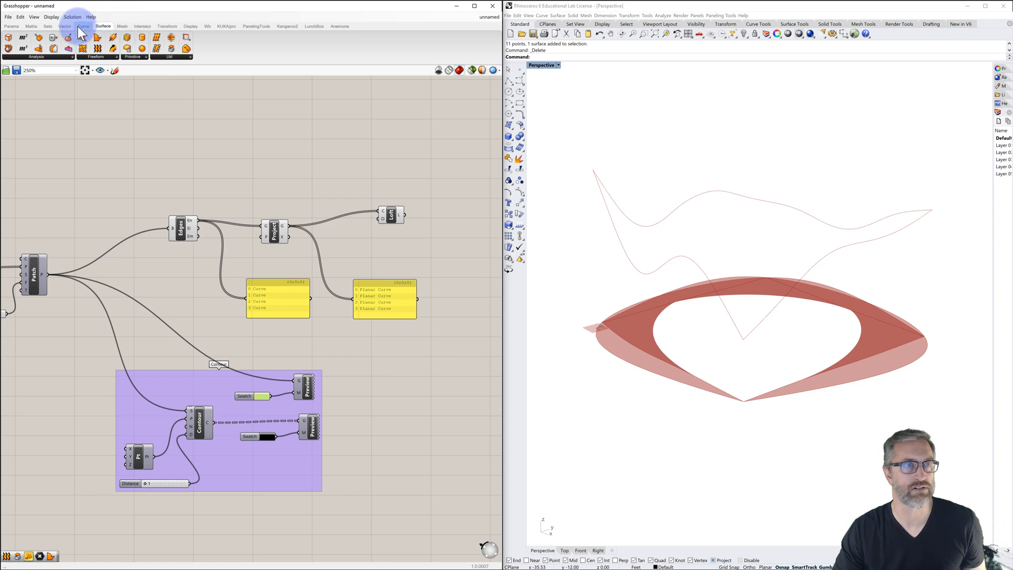
Add a Graft Tree component above the wire between Brep Edges and Project, and shift Project to make room for it.
{"action": "left_click", "coordinate": [48, 25]}
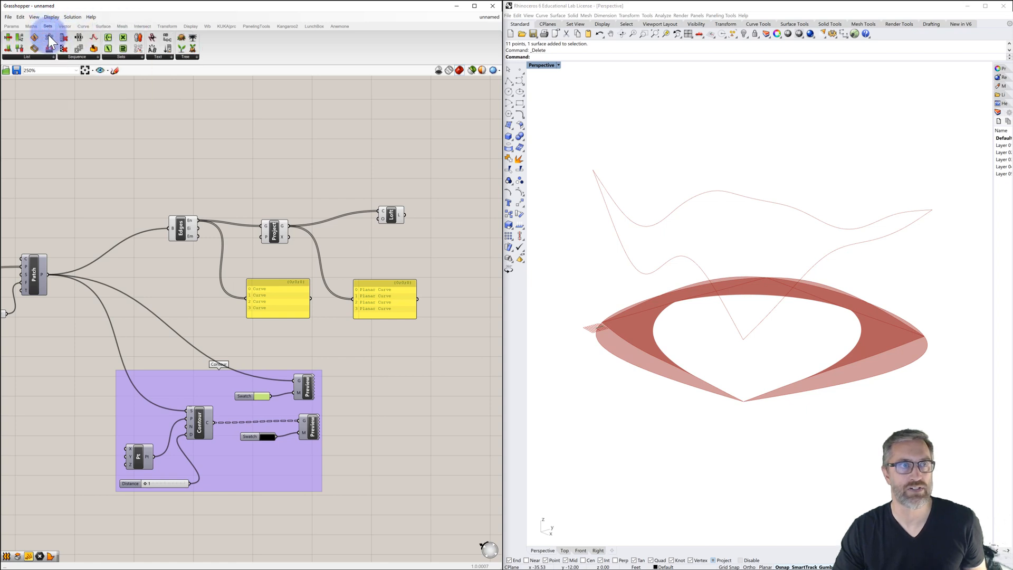
{"action": "left_click", "coordinate": [182, 55]}
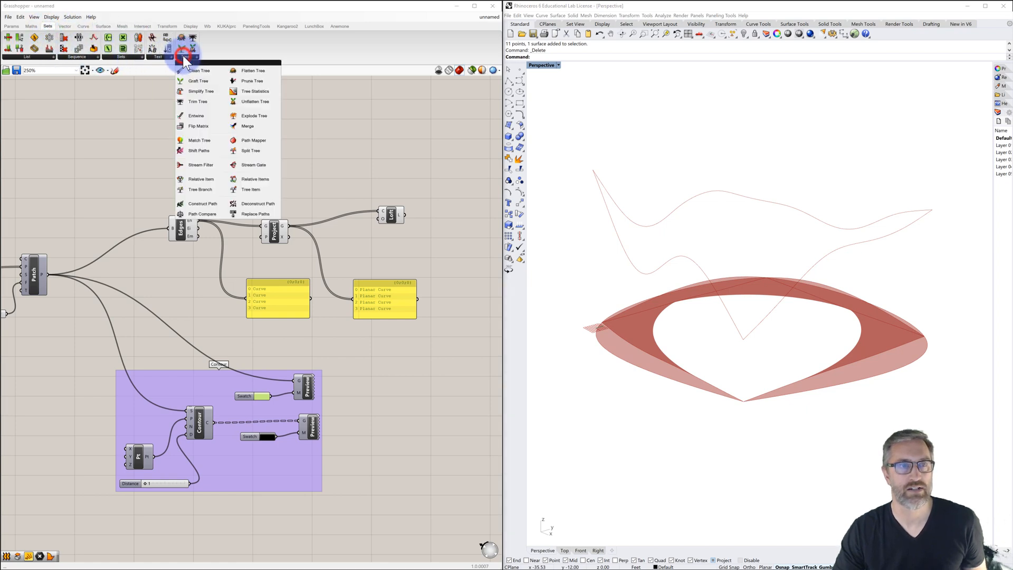
{"action": "left_click", "coordinate": [193, 82]}
{"action": "left_click", "coordinate": [236, 197]}
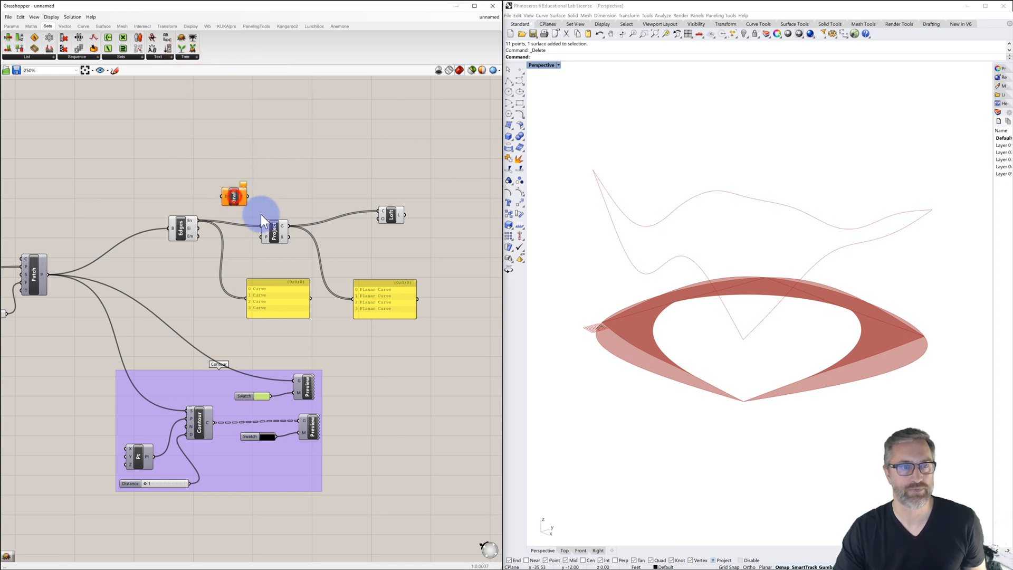
{"action": "left_click_drag", "start_coordinate": [277, 235], "coordinate": [293, 230]}
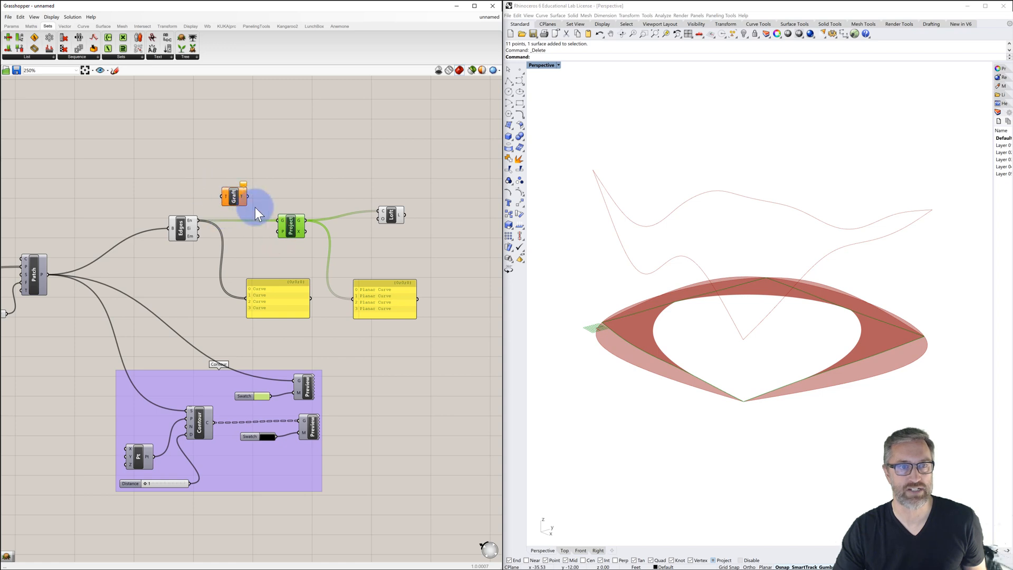
Connect the naked edges output to the Graft Tree component and move Graft Tree closer to the wire.
{"action": "right_click", "coordinate": [281, 219]}
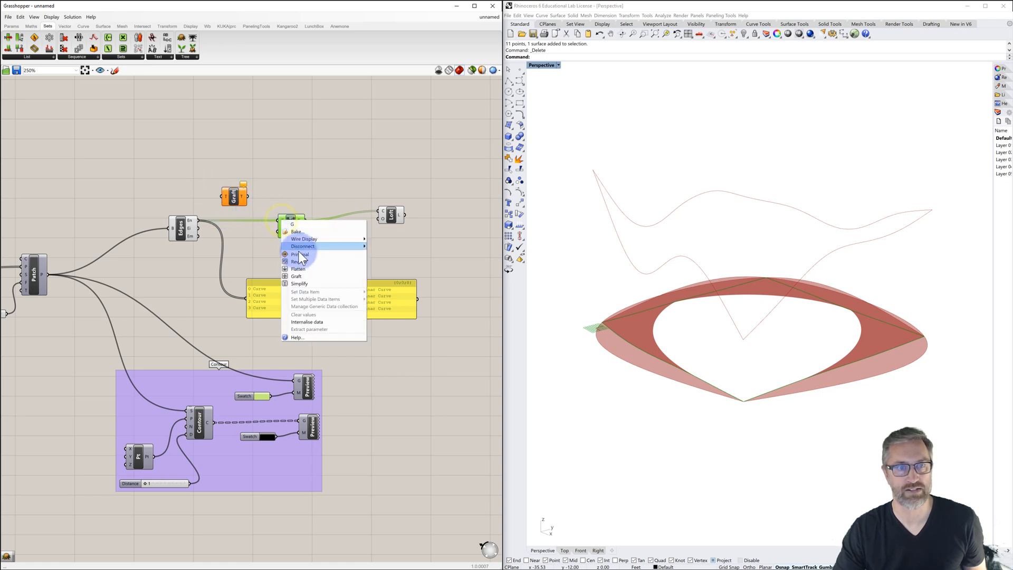
{"action": "left_click", "coordinate": [288, 177]}
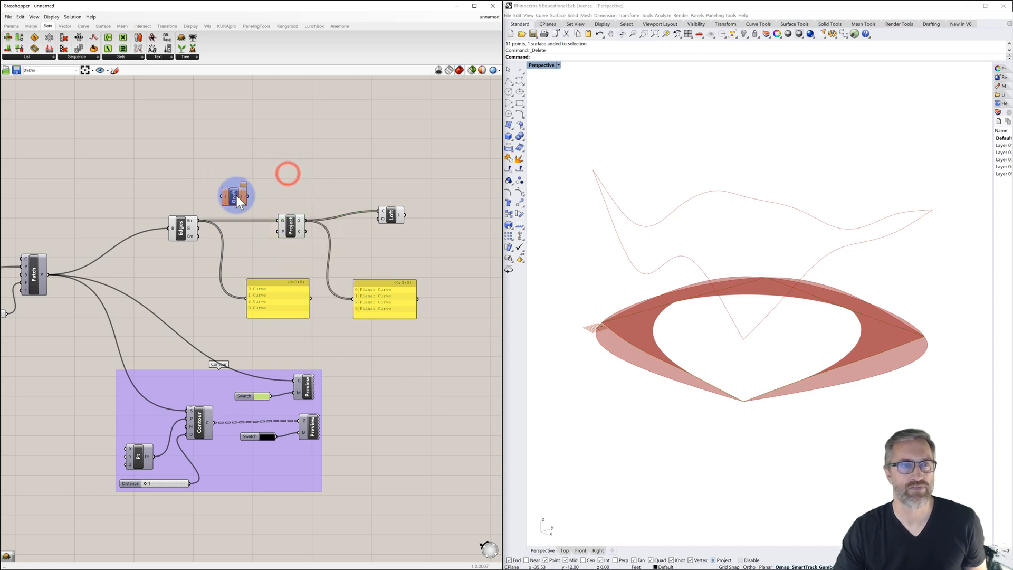
{"action": "mouse_move", "coordinate": [235, 195]}
{"action": "left_mouse_down"}
{"action": "mouse_move", "coordinate": [223, 211]}
{"action": "mouse_move", "coordinate": [232, 206]}
{"action": "left_mouse_up"}
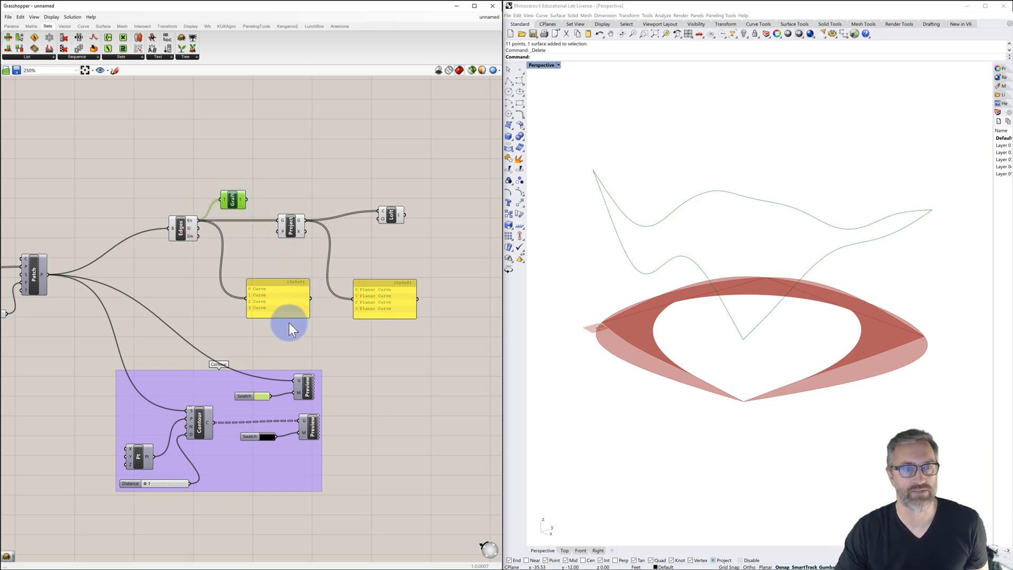
Copy the naked edges panel above Graft Tree, feed it the Graft Tree output, and raise it clear of the component.
{"action": "left_click", "coordinate": [273, 283]}
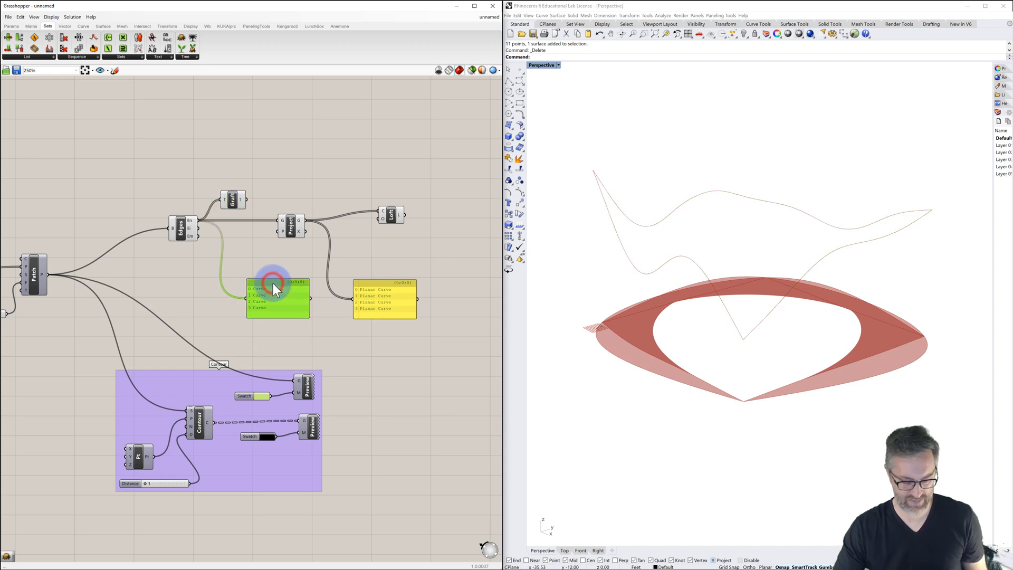
{"action": "left_click_drag", "start_coordinate": [275, 285], "coordinate": [285, 141]}
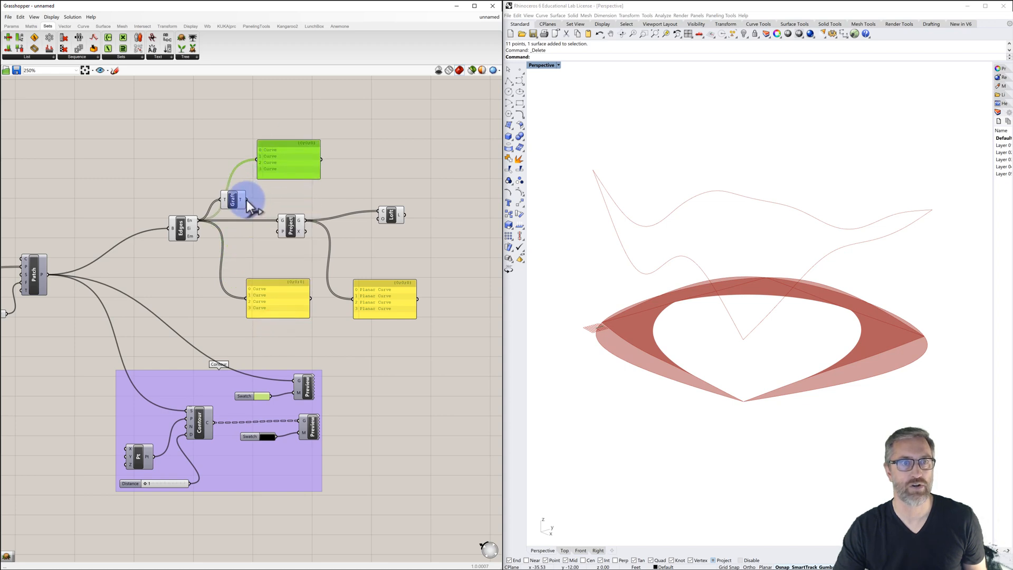
{"action": "left_click_drag", "start_coordinate": [246, 199], "coordinate": [287, 203]}
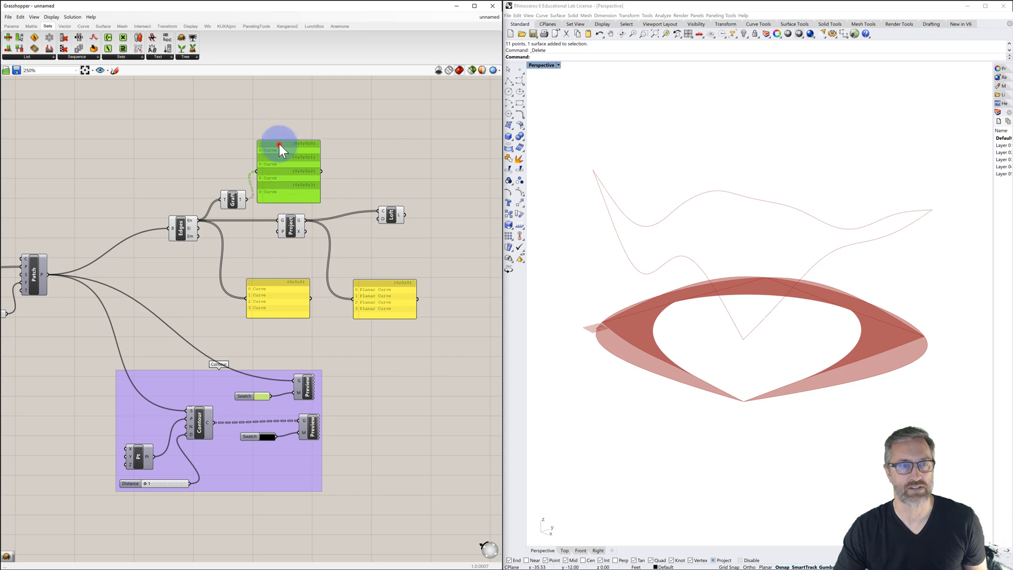
{"action": "left_click_drag", "start_coordinate": [280, 144], "coordinate": [290, 127]}
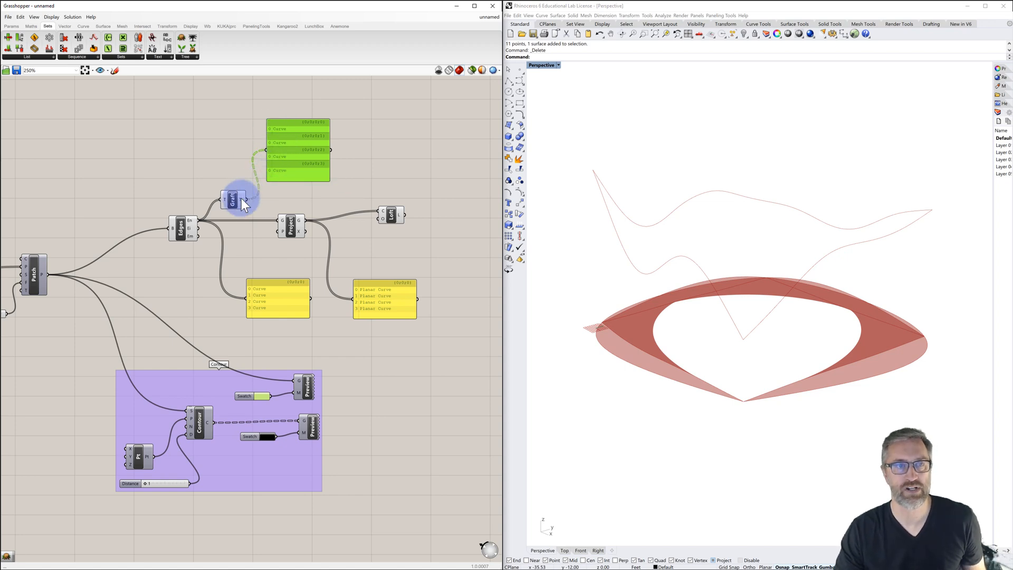
Feed the grafted curves into Project's geometry input in place of the ungrafted edges, and enlarge the projected curves panel to fit every branch.
{"action": "left_click_drag", "start_coordinate": [246, 199], "coordinate": [275, 220]}
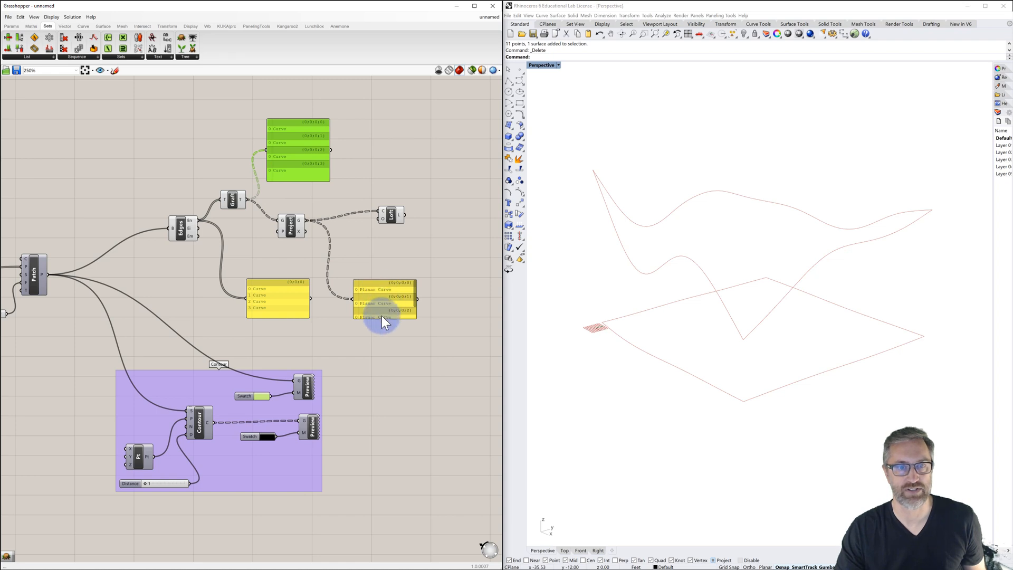
{"action": "left_click_drag", "start_coordinate": [381, 318], "coordinate": [387, 364]}
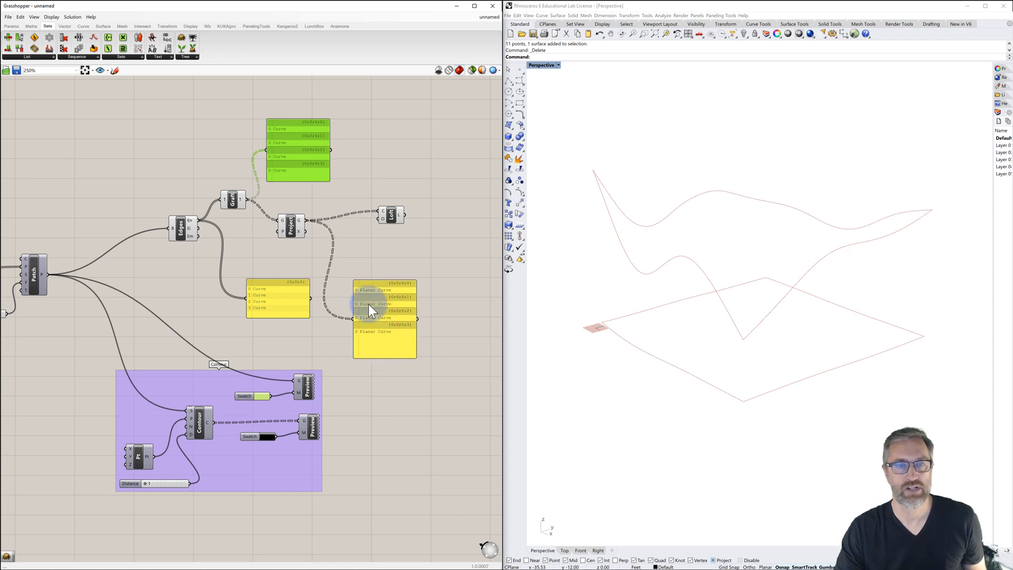
{"action": "left_click", "coordinate": [383, 217]}
{"action": "left_click_drag", "start_coordinate": [299, 122], "coordinate": [293, 100]}
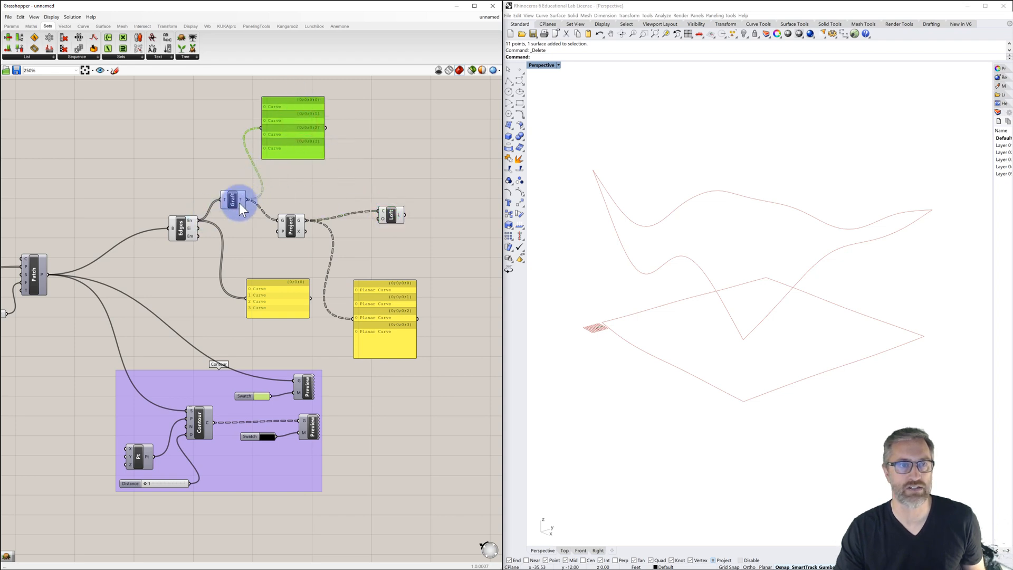
Add the Graft Tree output as an additional source to Loft's curves input, keeping the projected curves connected.
{"action": "left_click", "coordinate": [226, 206]}
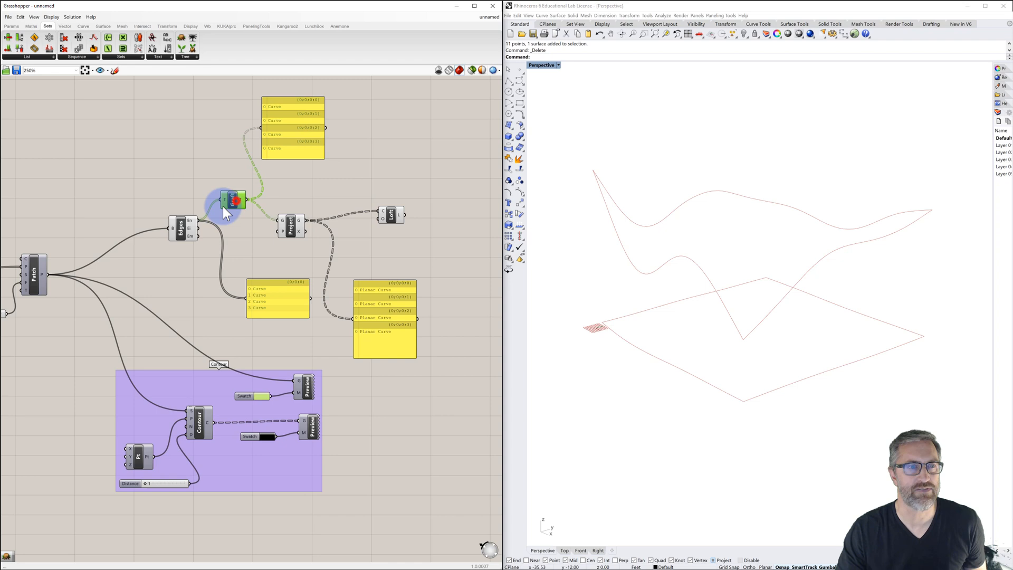
{"action": "left_click", "coordinate": [182, 227]}
{"action": "left_click_drag", "start_coordinate": [247, 200], "coordinate": [379, 214], "text": "shift"}
{"action": "left_click", "coordinate": [299, 221]}
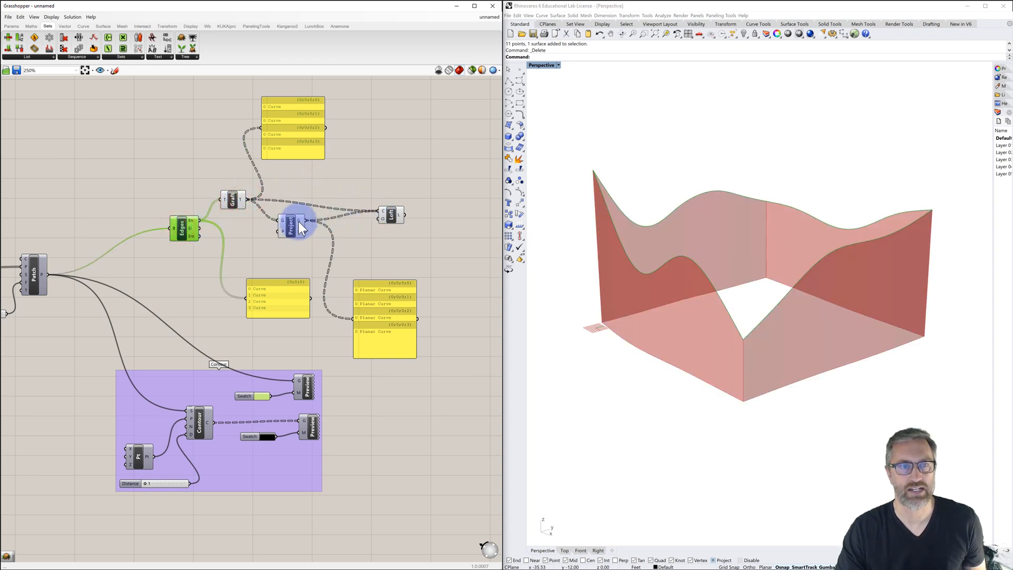
{"action": "left_click", "coordinate": [390, 213]}
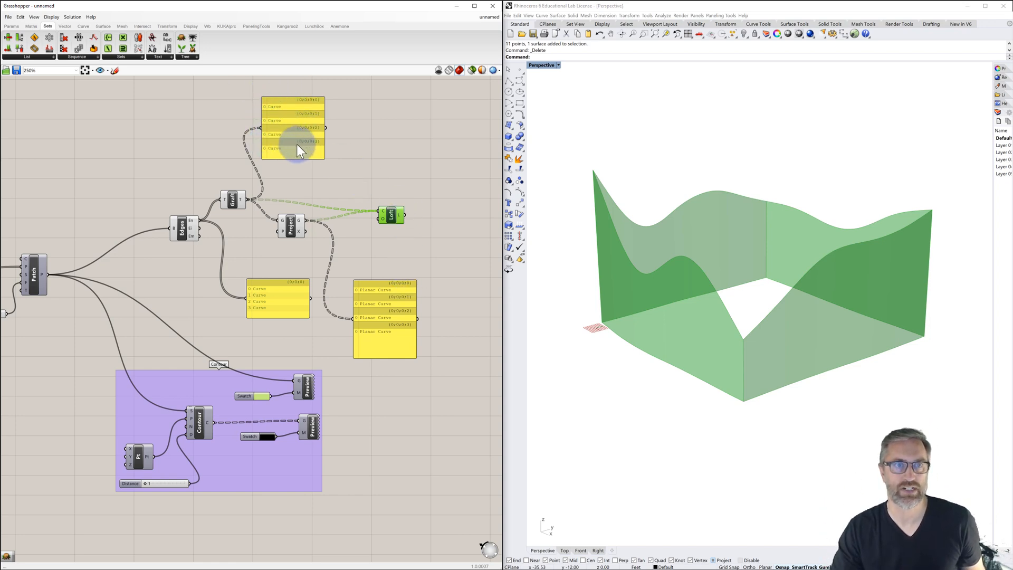
Delete the three panels showing the grafted curves, the naked edges and the projected curves.
{"action": "left_click_drag", "start_coordinate": [299, 99], "coordinate": [287, 114]}
{"action": "key", "text": "Delete"}
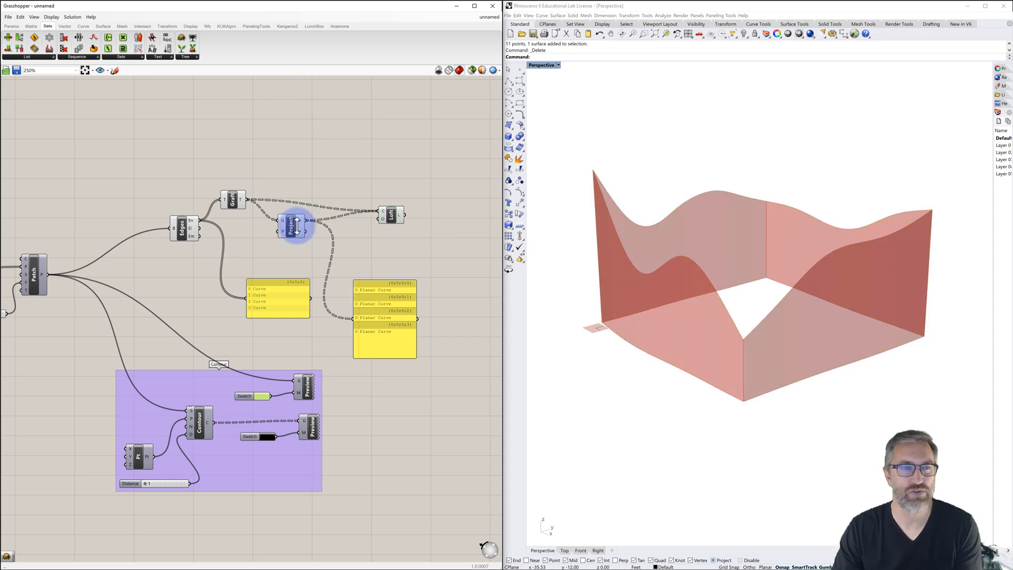
{"action": "left_click", "coordinate": [285, 284]}
{"action": "key", "text": "Delete"}
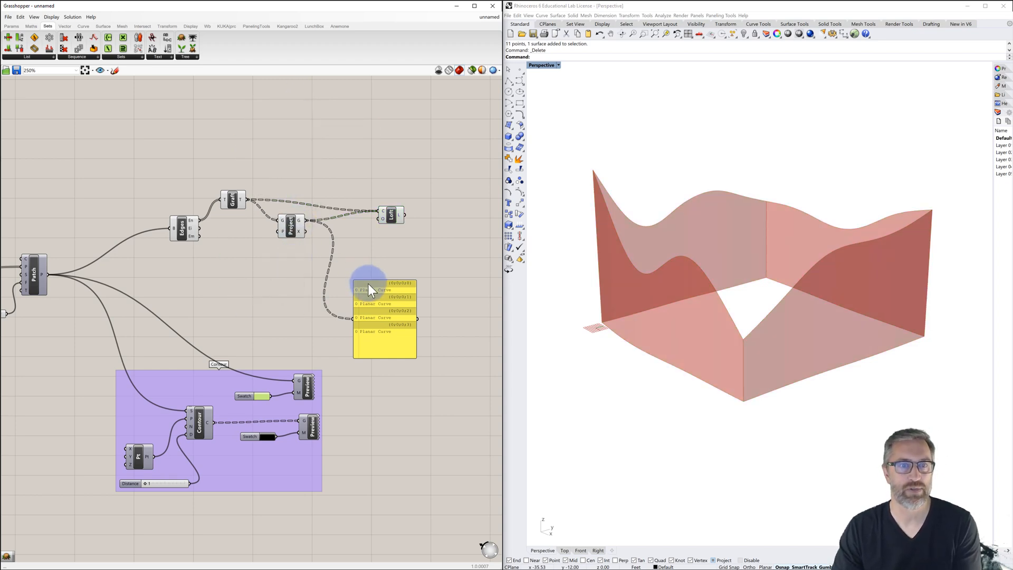
{"action": "left_click", "coordinate": [368, 284]}
{"action": "key", "text": "Delete"}
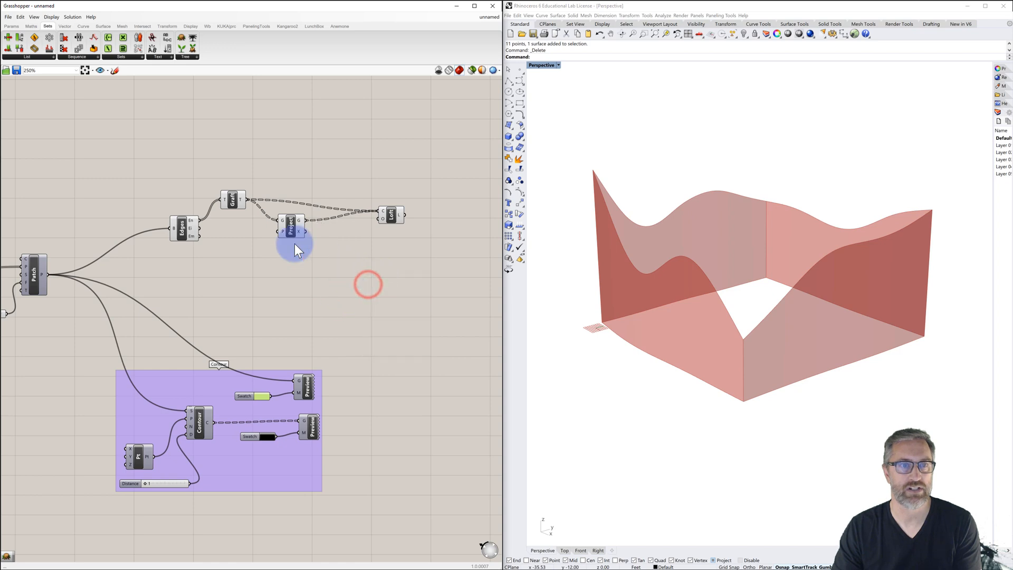
Move the Loft component up so it sits roughly level with Graft Tree.
{"action": "left_click", "coordinate": [183, 228]}
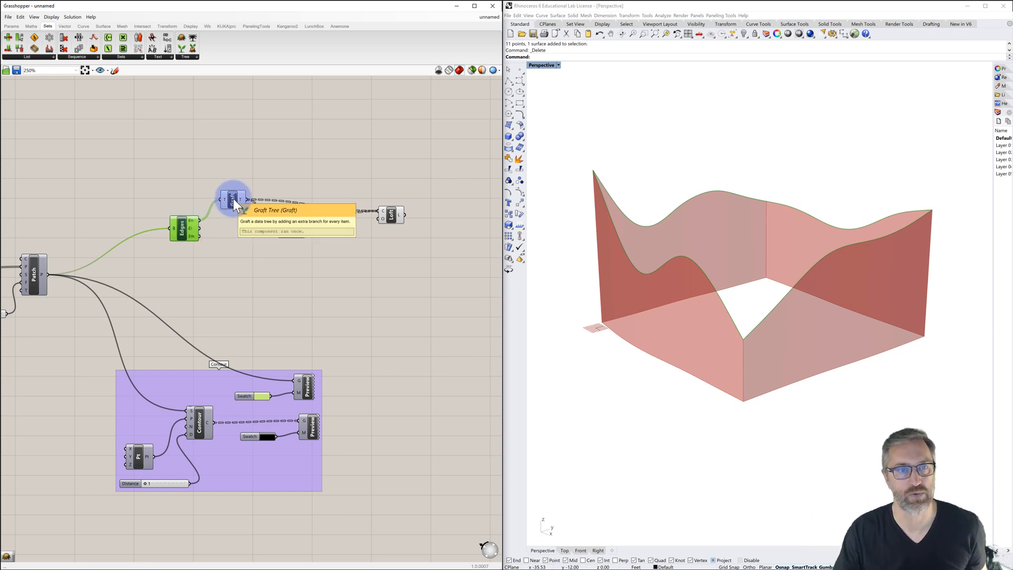
{"action": "left_click", "coordinate": [334, 176]}
{"action": "left_click_drag", "start_coordinate": [388, 216], "coordinate": [386, 202]}
{"action": "left_click", "coordinate": [349, 231]}
Add a Boundary Surfaces component below Loft and feed Project's geometry output into its edges input.
{"action": "right_click_drag", "start_coordinate": [387, 229], "coordinate": [330, 245]}
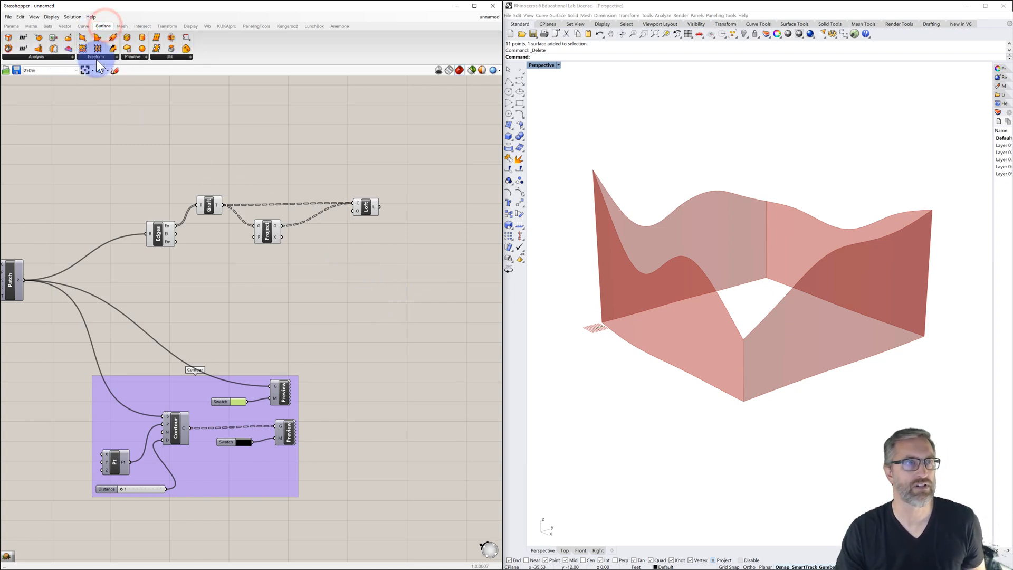
{"action": "left_click", "coordinate": [128, 58]}
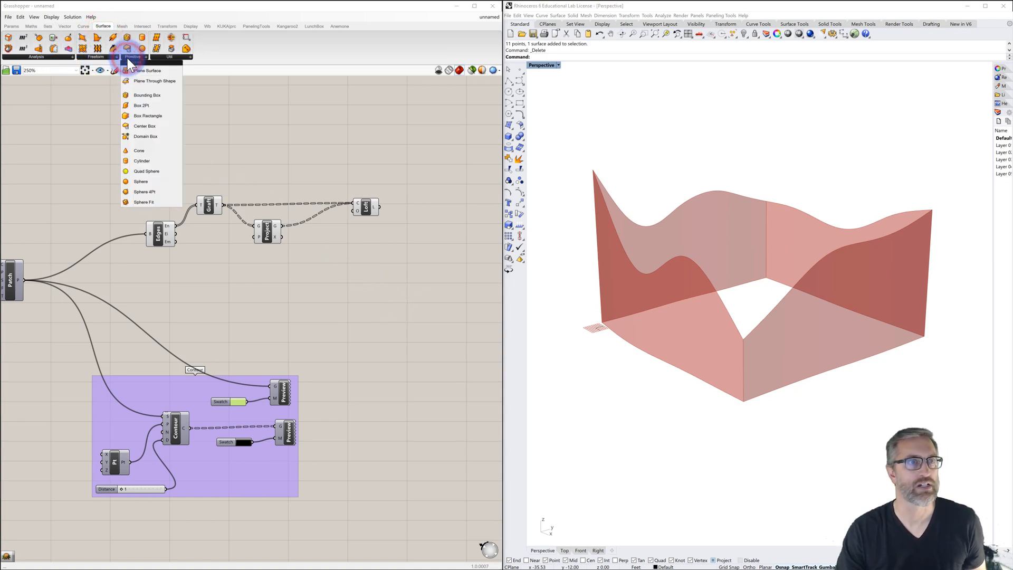
{"action": "left_click", "coordinate": [100, 56]}
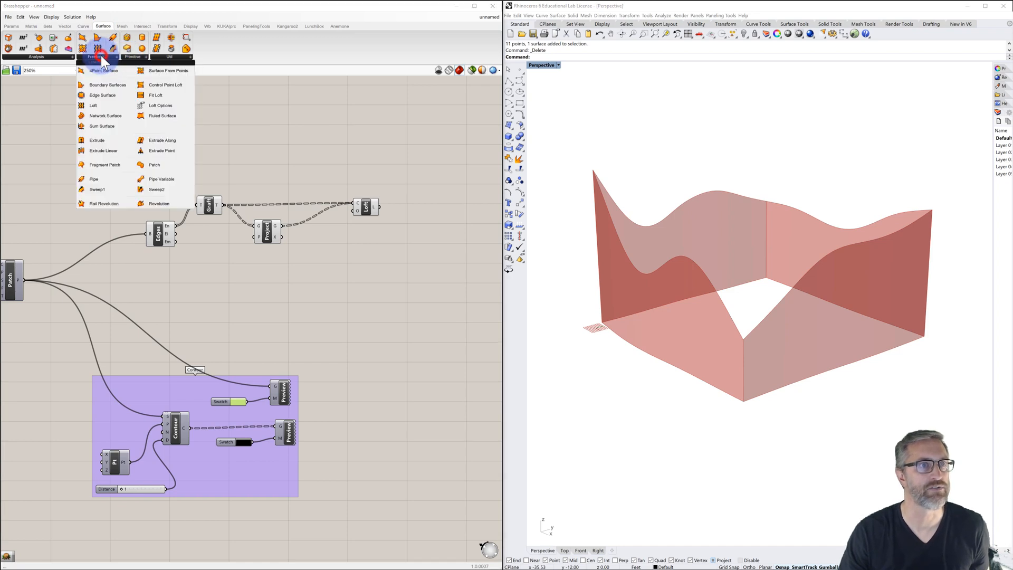
{"action": "left_click", "coordinate": [96, 85]}
{"action": "left_click", "coordinate": [371, 262]}
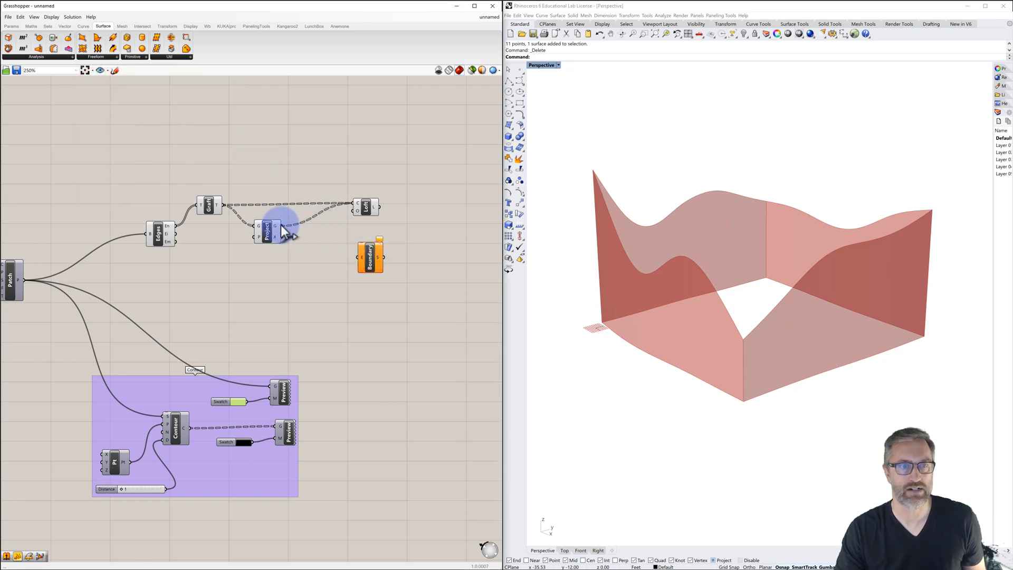
{"action": "left_click_drag", "start_coordinate": [281, 225], "coordinate": [375, 267]}
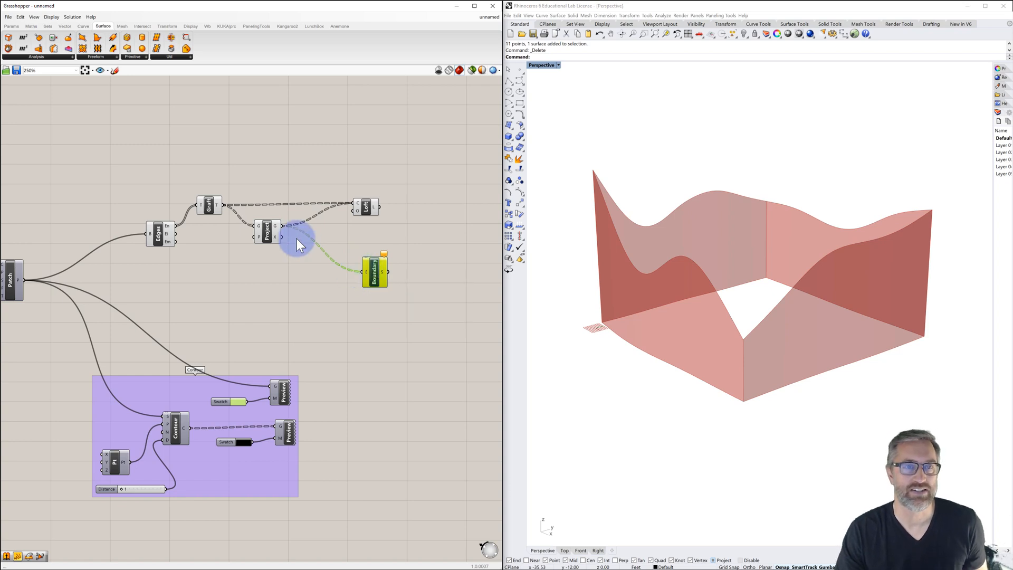
Flatten the edges input of Boundary Surfaces and move the component slightly farther from Project.
{"action": "right_click", "coordinate": [365, 272]}
{"action": "left_click", "coordinate": [382, 319]}
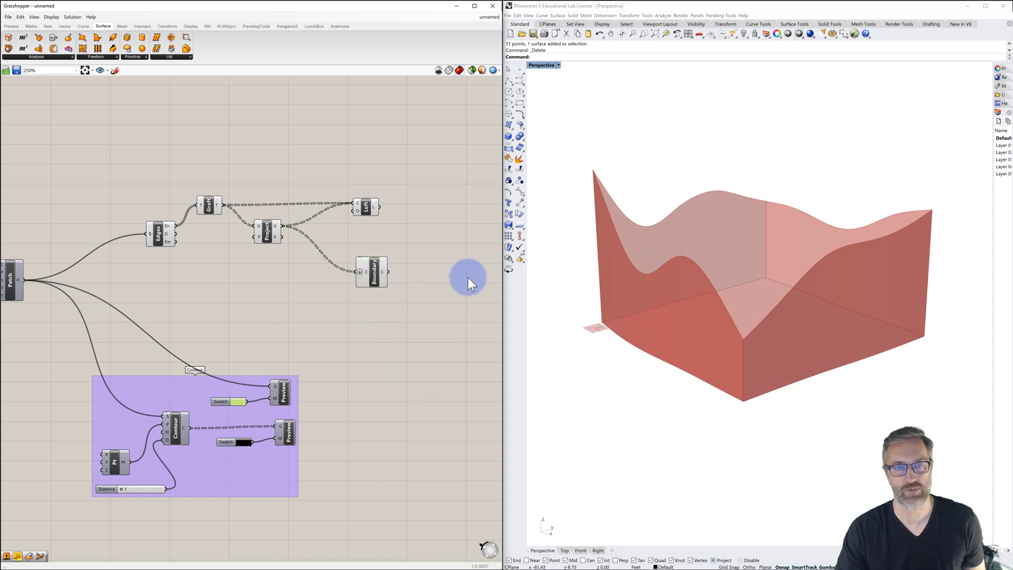
{"action": "left_click_drag", "start_coordinate": [375, 275], "coordinate": [395, 276]}
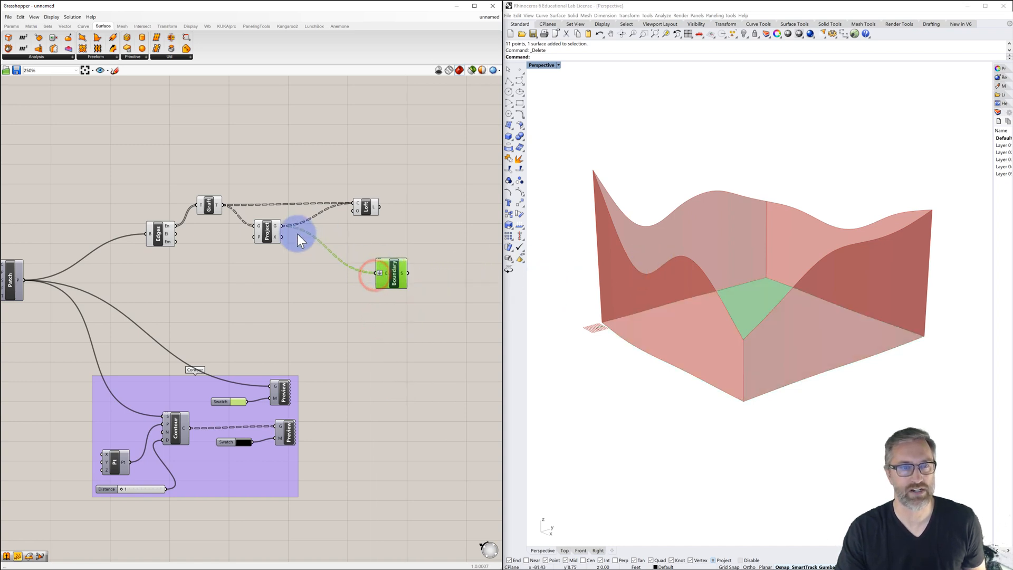
{"action": "left_click_drag", "start_coordinate": [283, 226], "coordinate": [380, 273]}
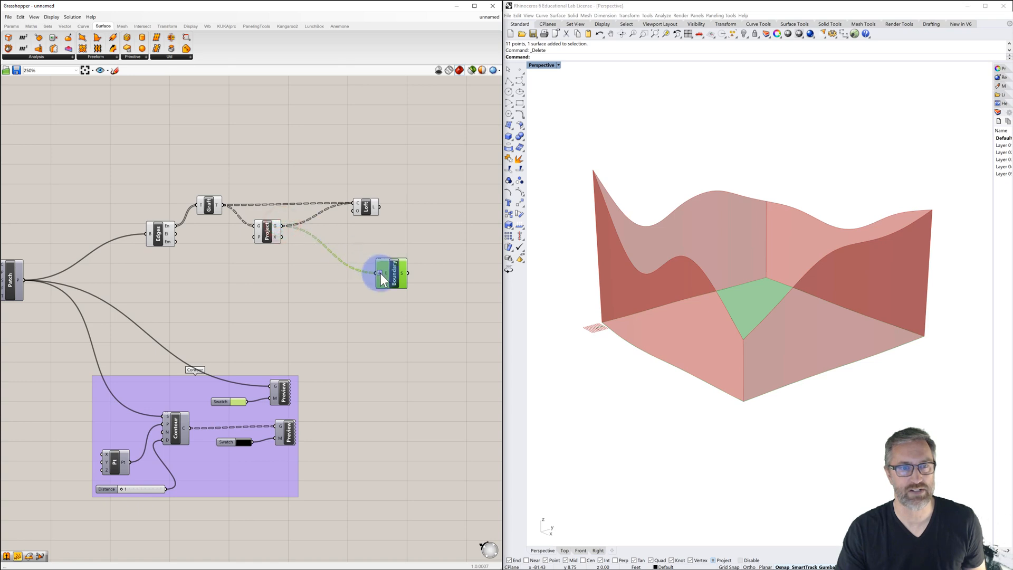
Turn off Flatten on the edges input of Boundary Surfaces.
{"action": "right_click", "coordinate": [381, 274]}
{"action": "left_click", "coordinate": [404, 320]}
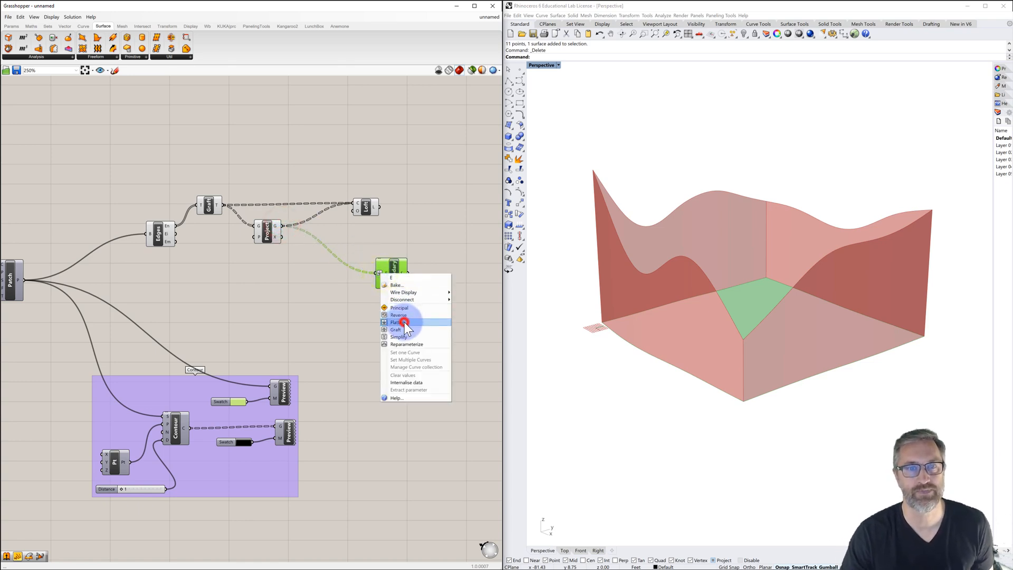
{"action": "left_click", "coordinate": [343, 284]}
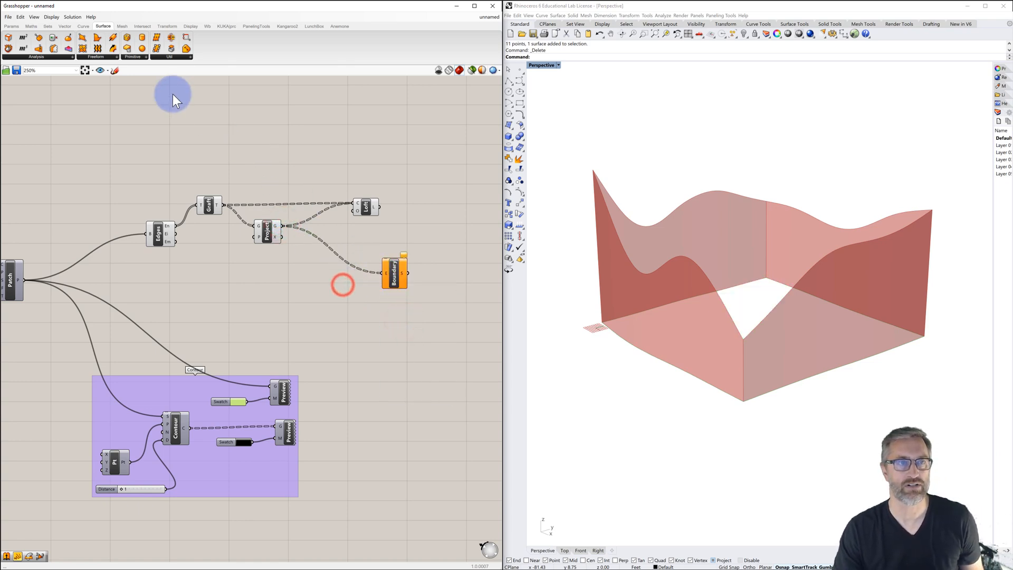
Place a Flatten Tree component between Project and Boundary Surfaces.
{"action": "left_click", "coordinate": [47, 25]}
{"action": "left_click", "coordinate": [182, 56]}
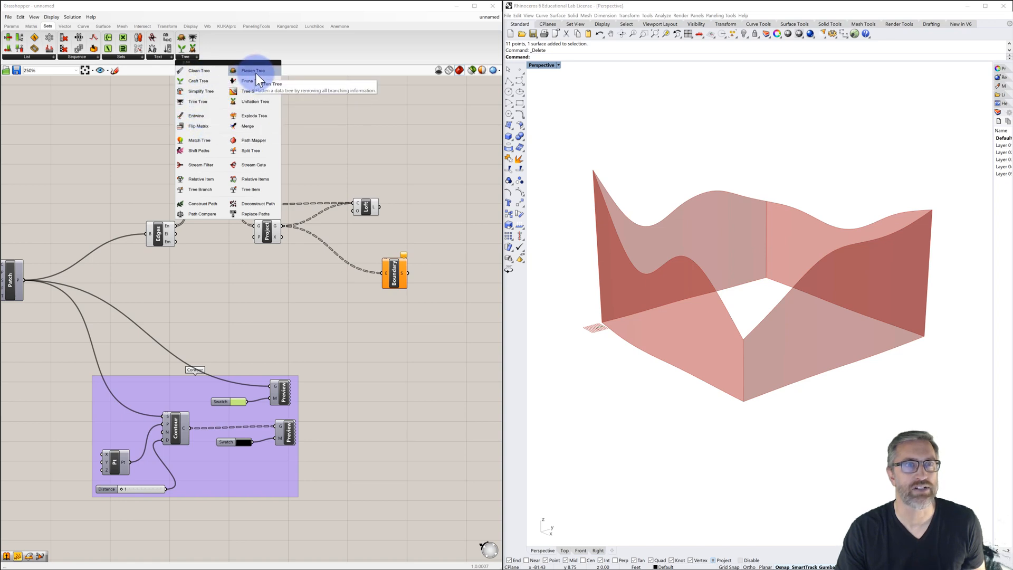
{"action": "left_click_drag", "start_coordinate": [256, 72], "coordinate": [325, 262]}
Add a Panel below Project, connect the projected curves to it, and enlarge it to fit every branch.
{"action": "double_click", "coordinate": [269, 329]}
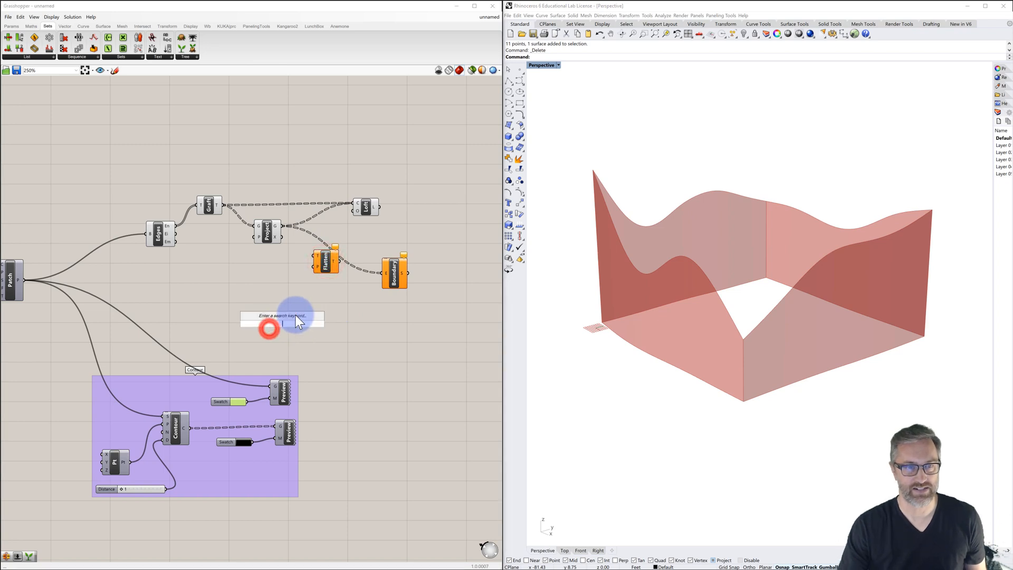
{"action": "type", "text": "panel"}
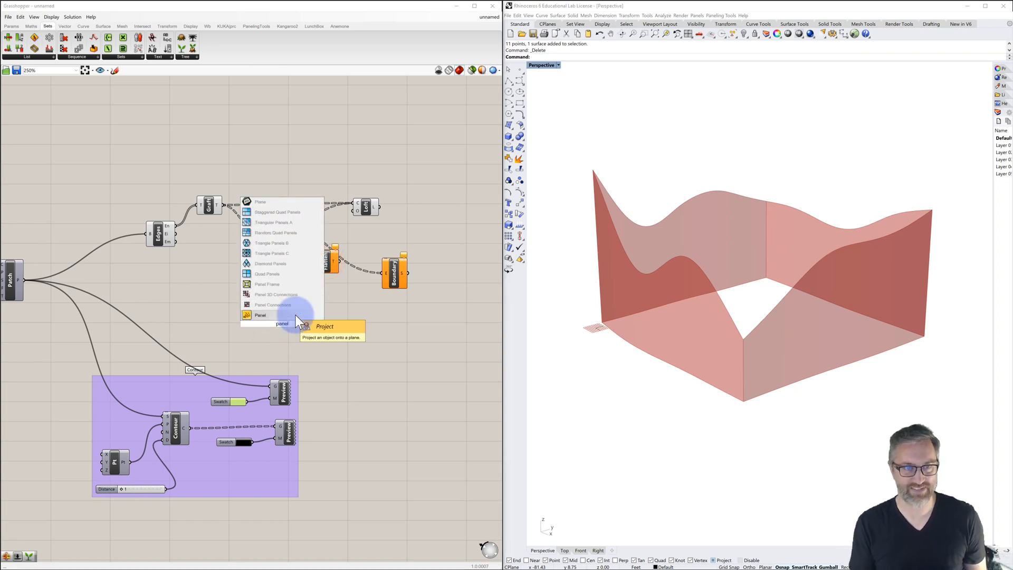
{"action": "left_click", "coordinate": [265, 315]}
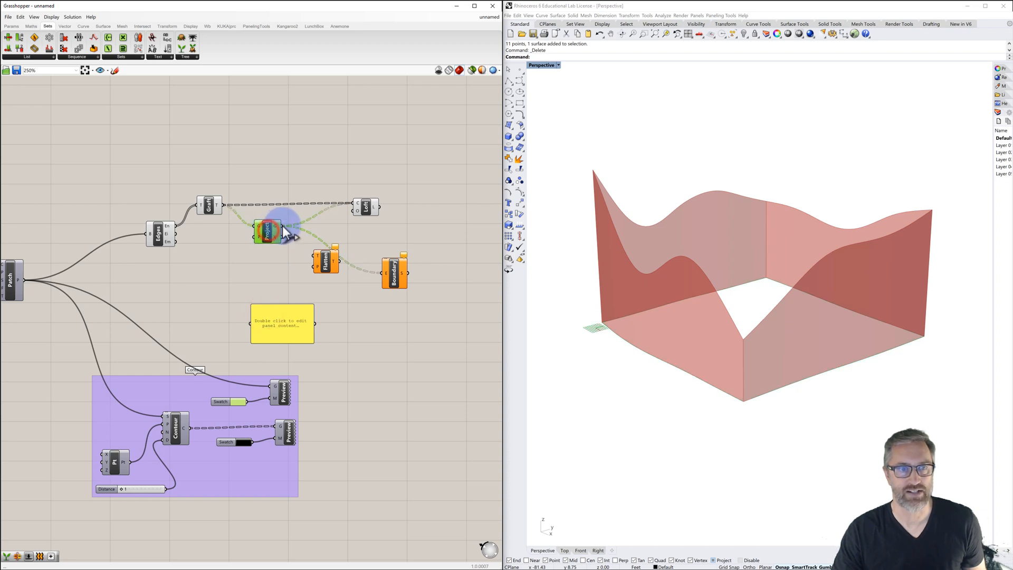
{"action": "left_click_drag", "start_coordinate": [283, 226], "coordinate": [255, 321]}
{"action": "left_click", "coordinate": [212, 206]}
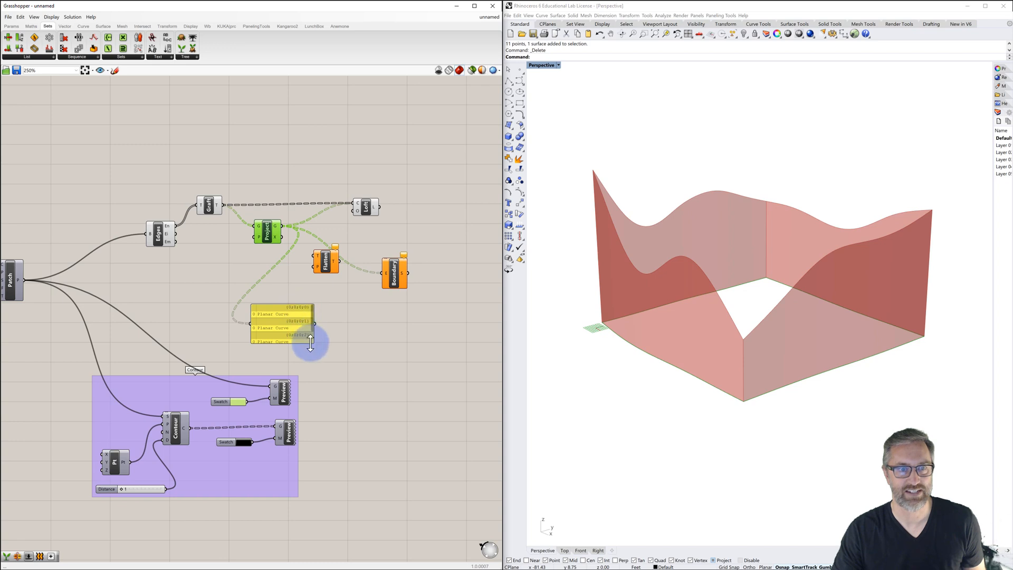
{"action": "left_click_drag", "start_coordinate": [310, 343], "coordinate": [310, 374]}
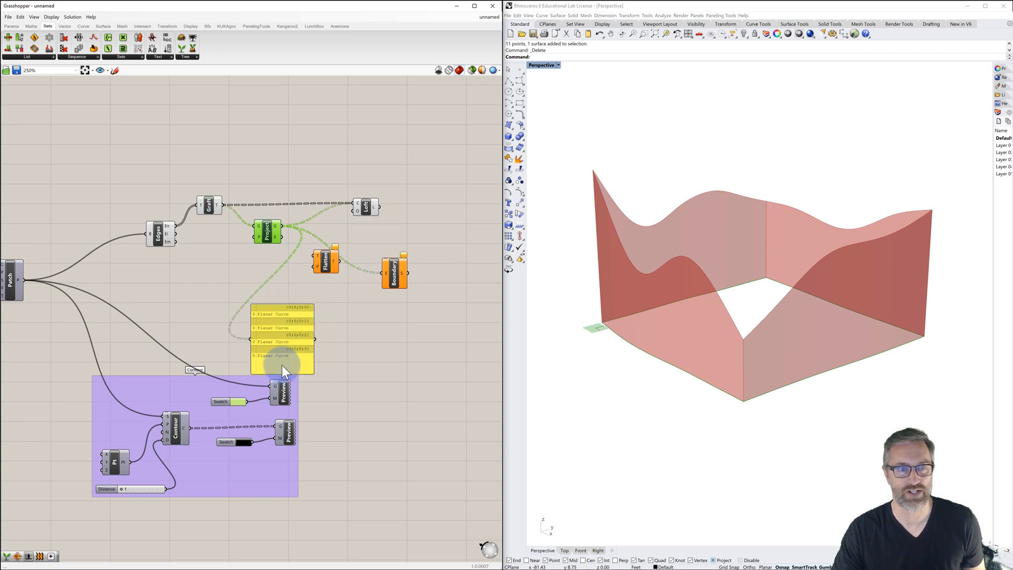
Shift Flatten Tree slightly closer to Project and duplicate the projected curves panel beside the original.
{"action": "left_click_drag", "start_coordinate": [325, 264], "coordinate": [314, 267]}
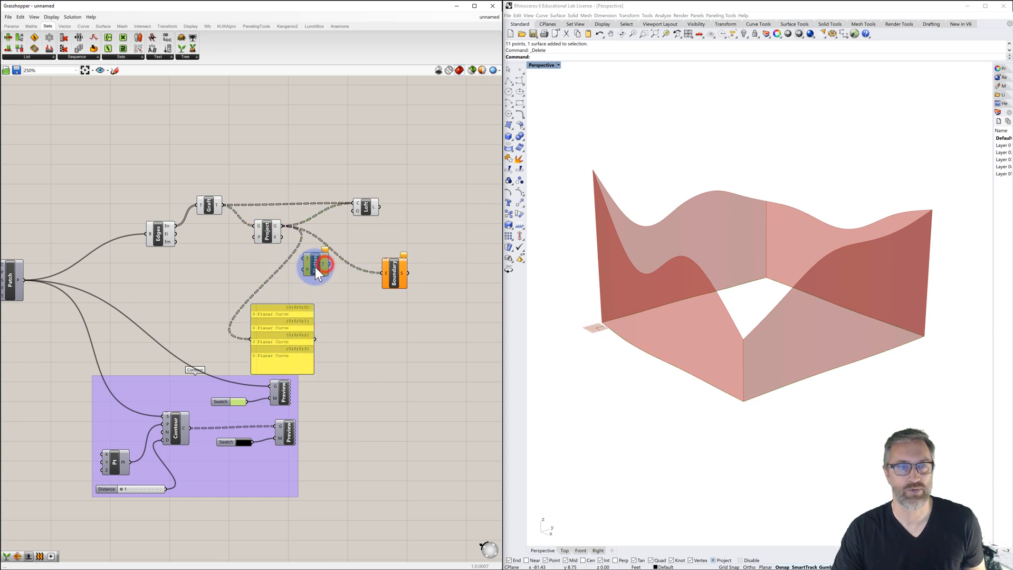
{"action": "left_click", "coordinate": [293, 308]}
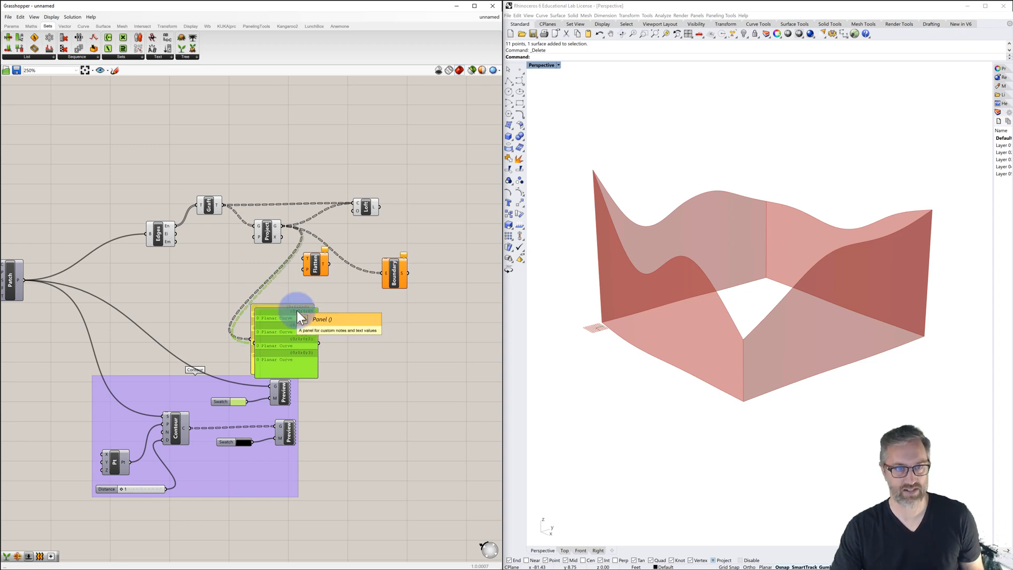
{"action": "left_click_drag", "start_coordinate": [297, 311], "coordinate": [394, 306], "text": "alt"}
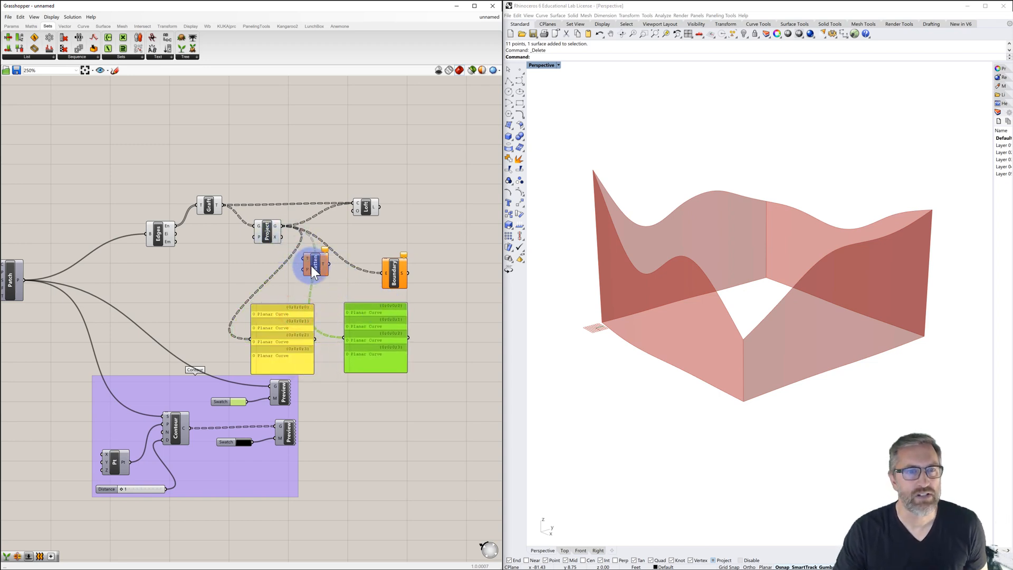
Feed the projected curves into Flatten Tree and connect its output to the copied panel and Boundary Surfaces' edges input.
{"action": "left_click_drag", "start_coordinate": [280, 226], "coordinate": [343, 337]}
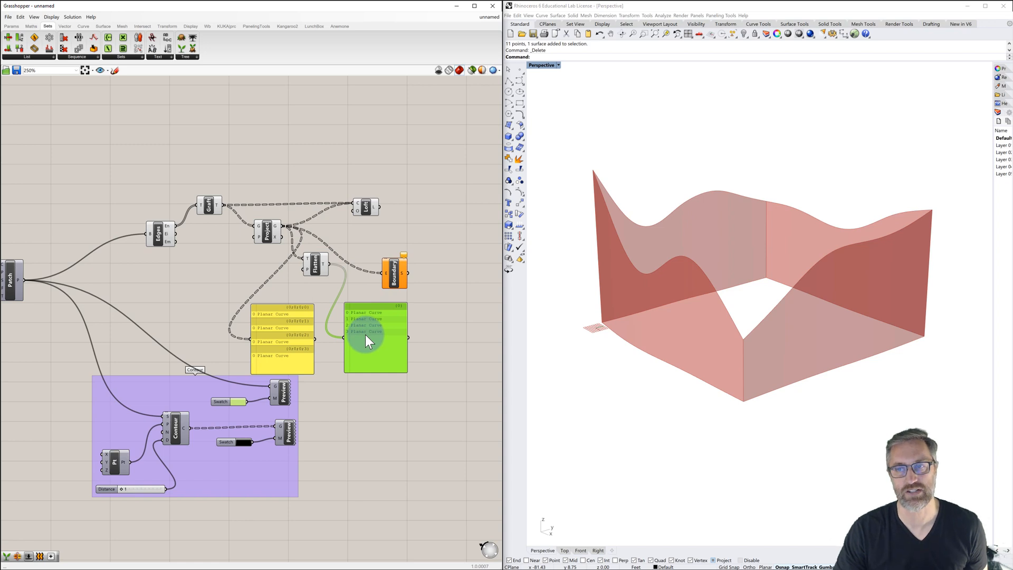
{"action": "left_click_drag", "start_coordinate": [328, 264], "coordinate": [387, 273]}
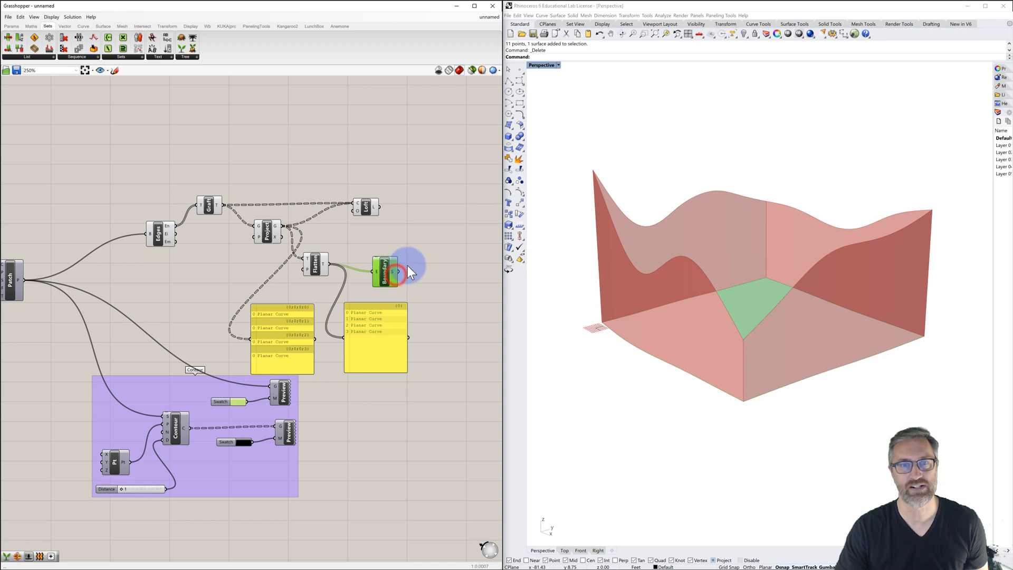
Delete both panels listing the planar curves below Project and Flatten Tree.
{"action": "left_click", "coordinate": [389, 305]}
{"action": "key", "text": "Delete"}
{"action": "left_click", "coordinate": [305, 308]}
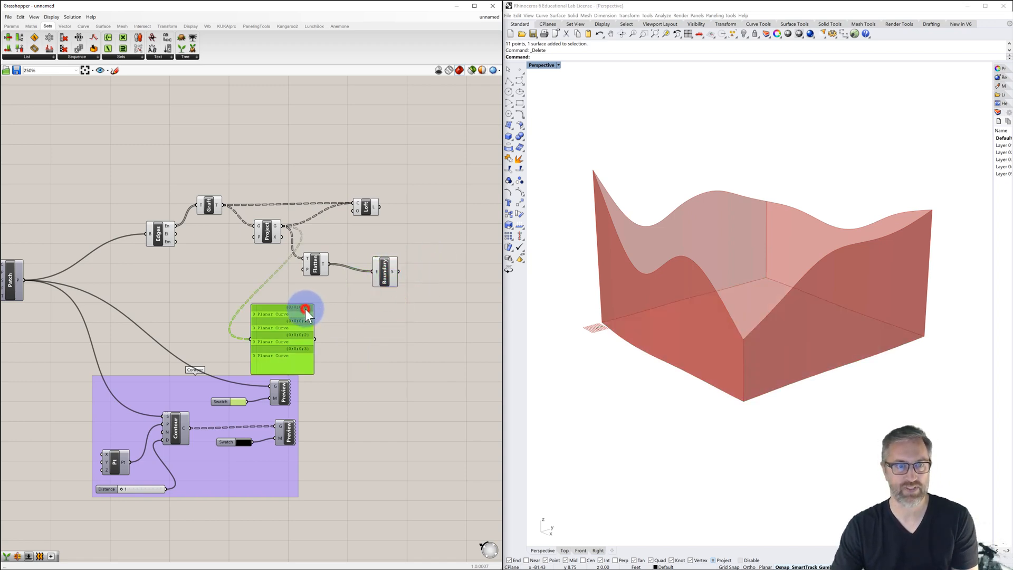
{"action": "key", "text": "Delete"}
Turn the Patch component's preview back on and check the Loft and Boundary Surfaces geometry individually.
{"action": "right_click_drag", "start_coordinate": [357, 310], "coordinate": [368, 326]}
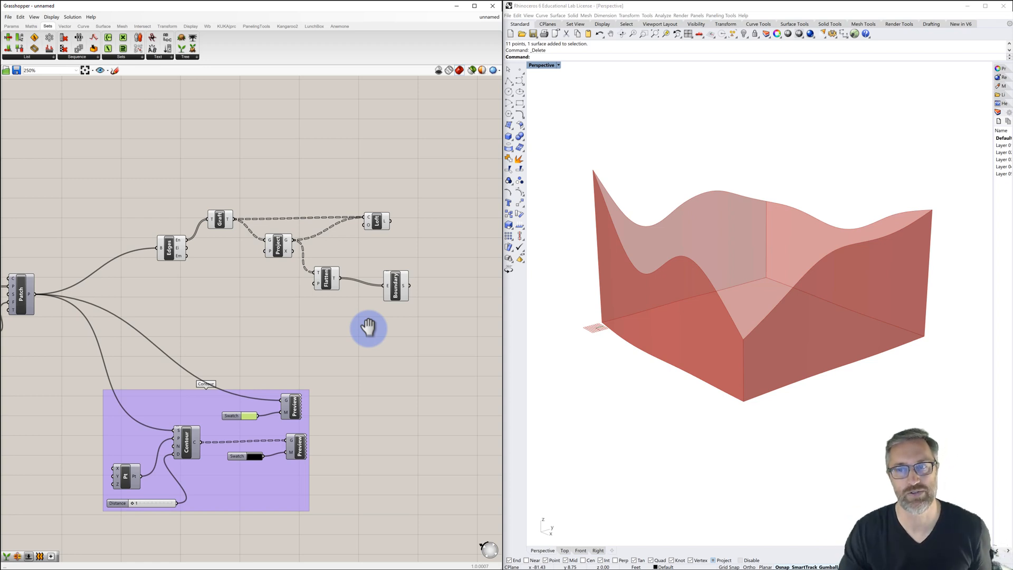
{"action": "scroll", "coordinate": [429, 313], "scroll_direction": "down", "scroll_amount": 2}
{"action": "right_click_drag", "start_coordinate": [430, 314], "coordinate": [408, 316]}
{"action": "scroll", "coordinate": [395, 286], "scroll_direction": "up", "scroll_amount": 1}
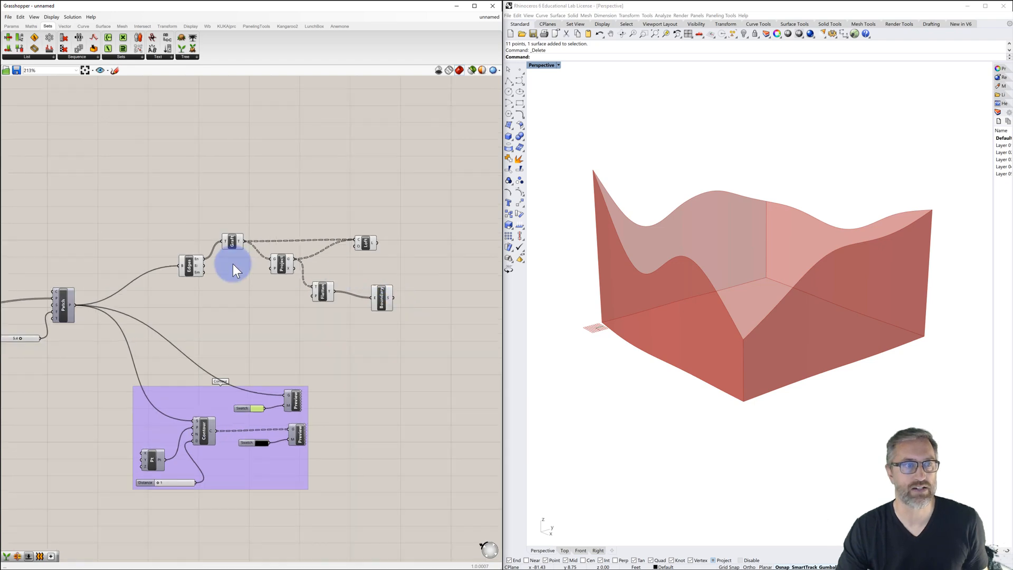
{"action": "right_click", "coordinate": [65, 298]}
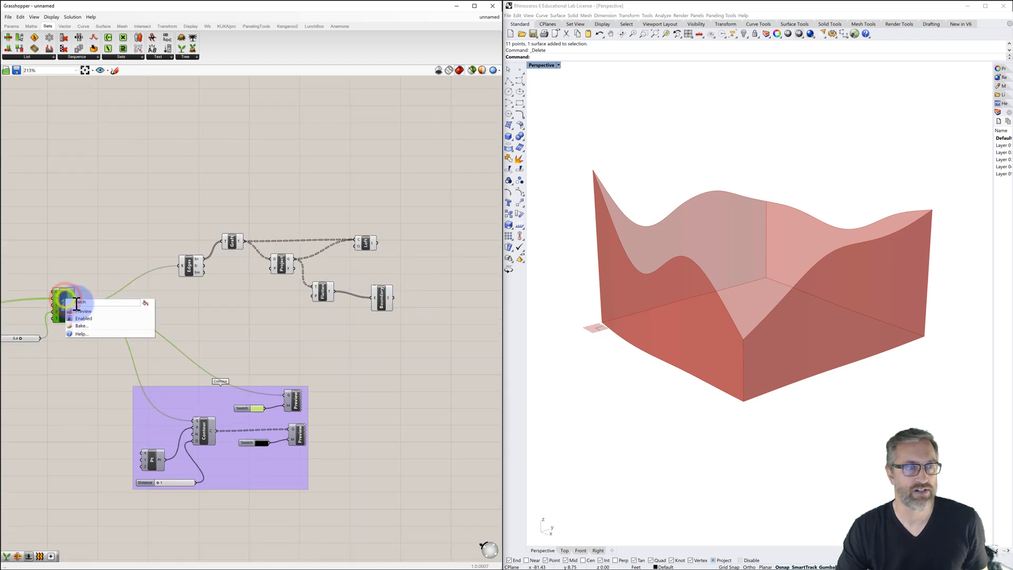
{"action": "left_click", "coordinate": [84, 311]}
{"action": "left_click", "coordinate": [222, 288]}
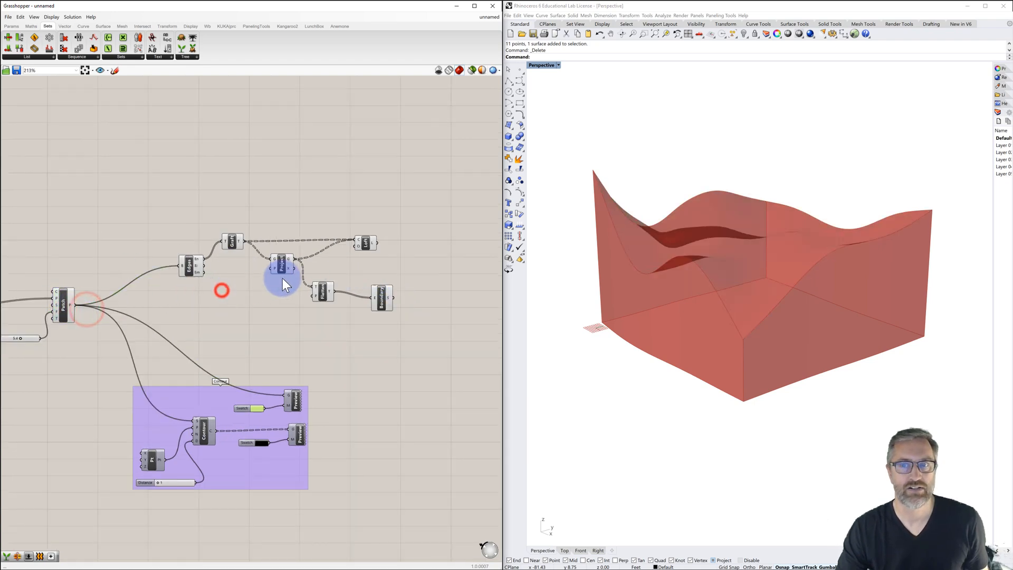
{"action": "left_click", "coordinate": [363, 239]}
{"action": "left_click", "coordinate": [381, 293]}
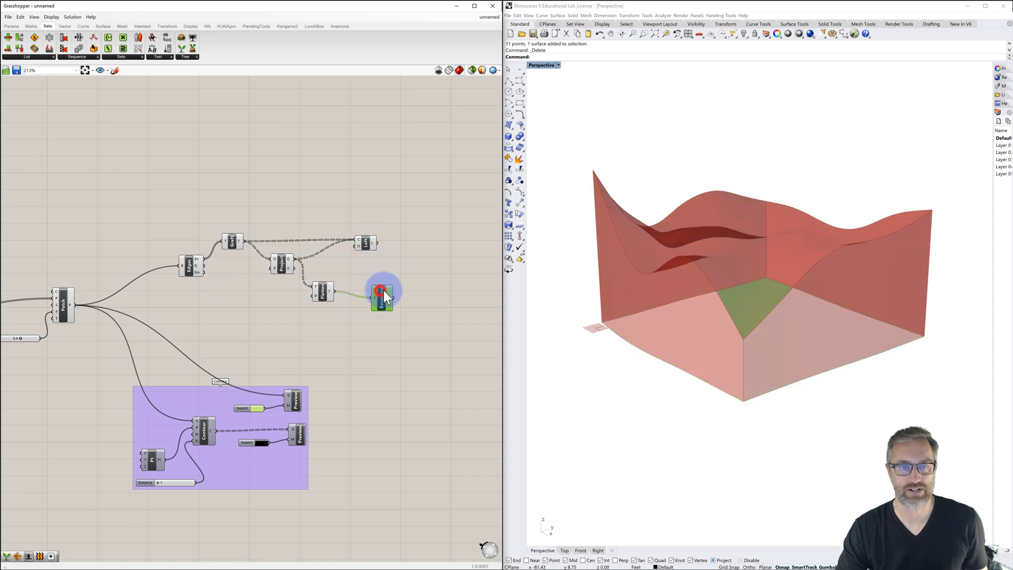
Place a Brep Join component beyond the Boundary Surfaces component.
{"action": "left_click", "coordinate": [456, 315]}
{"action": "double_click", "coordinate": [455, 314]}
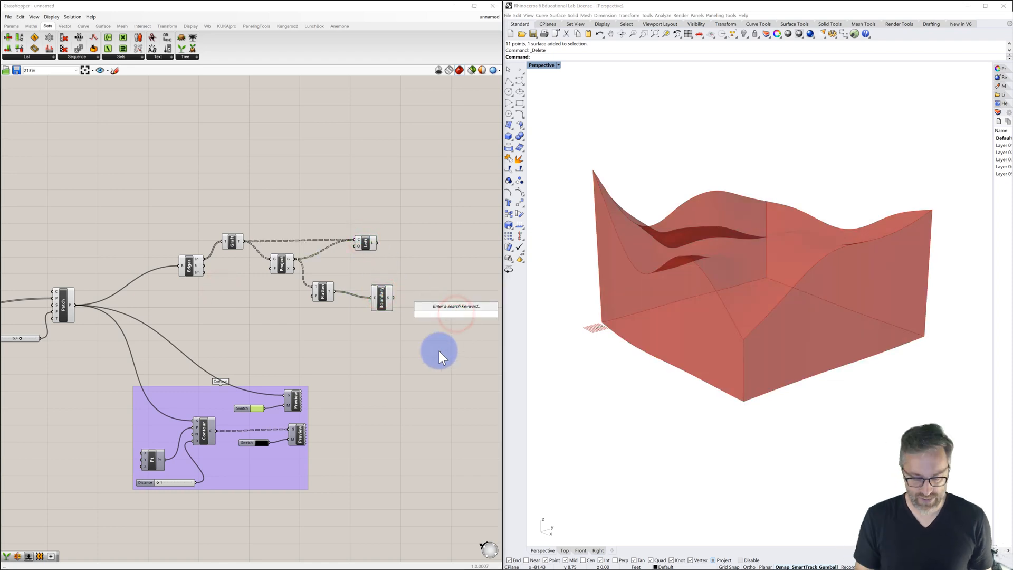
{"action": "type", "text": "join"}
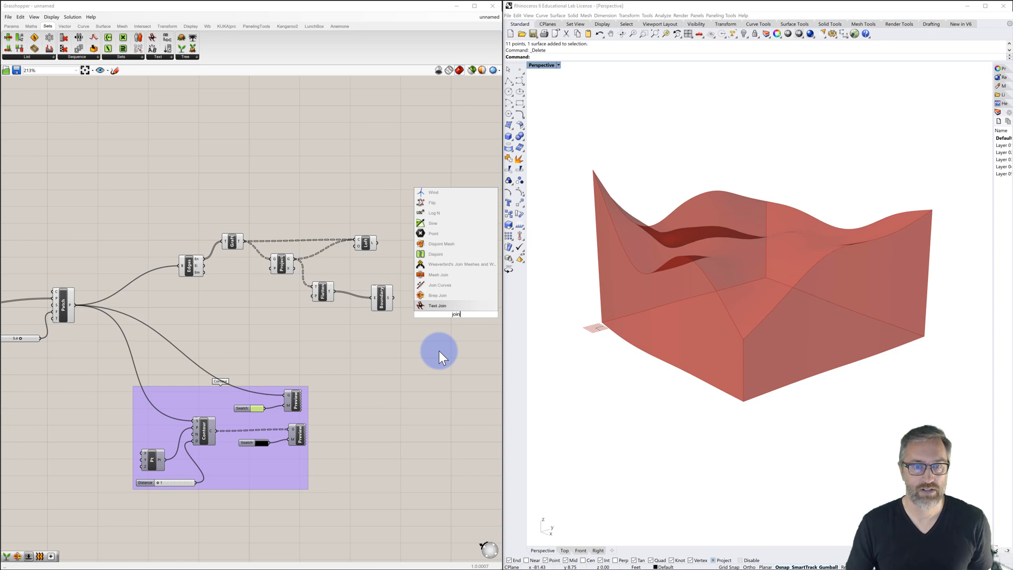
{"action": "left_click", "coordinate": [431, 295]}
Shift Loft slightly, duplicate Flatten Tree beside it, and route the lofted walls through the copy into Brep Join's input.
{"action": "left_click_drag", "start_coordinate": [365, 245], "coordinate": [372, 236]}
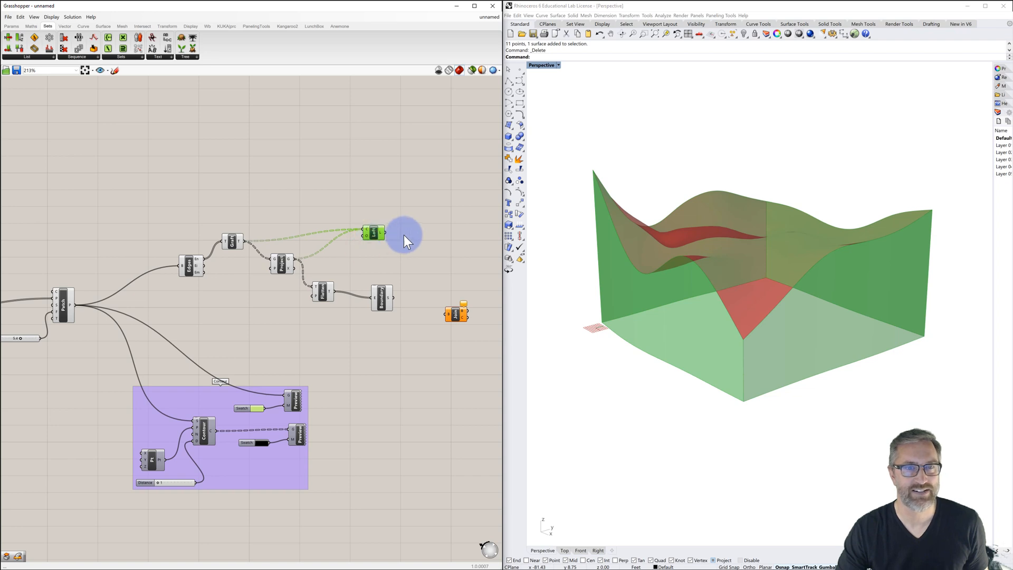
{"action": "left_click", "coordinate": [324, 295]}
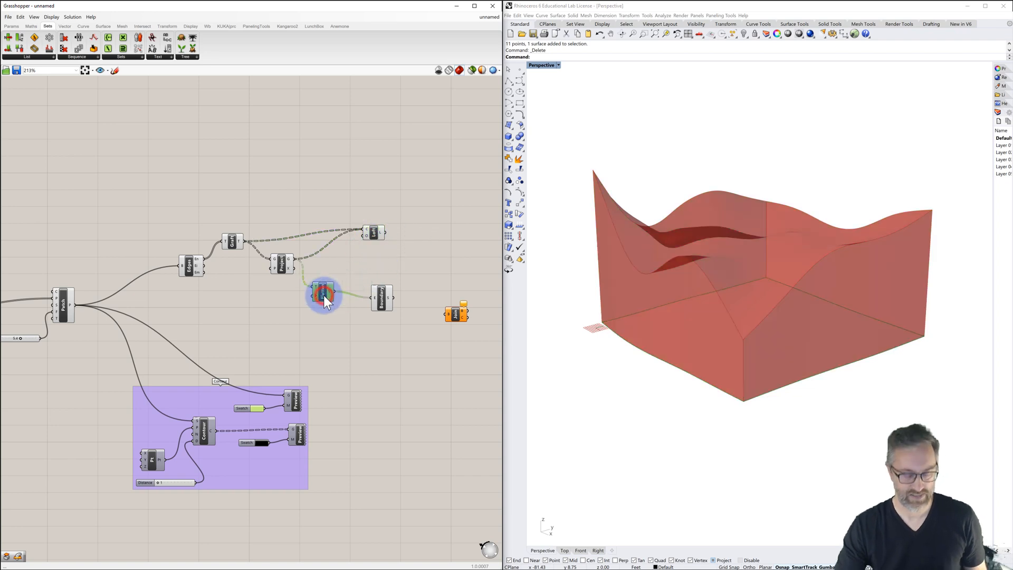
{"action": "left_click_drag", "start_coordinate": [327, 297], "coordinate": [413, 248], "text": "alt"}
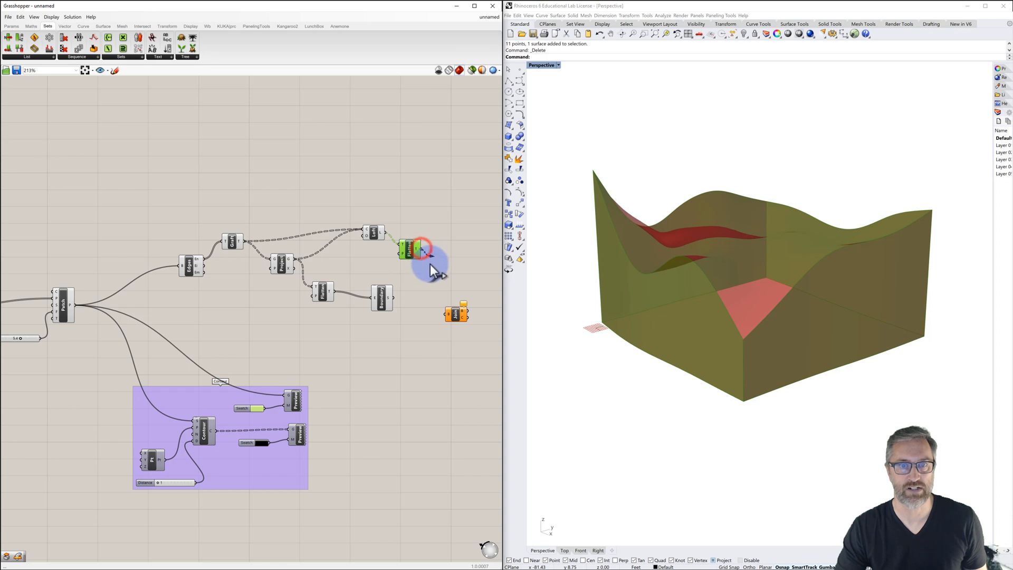
{"action": "left_click_drag", "start_coordinate": [429, 264], "coordinate": [441, 309]}
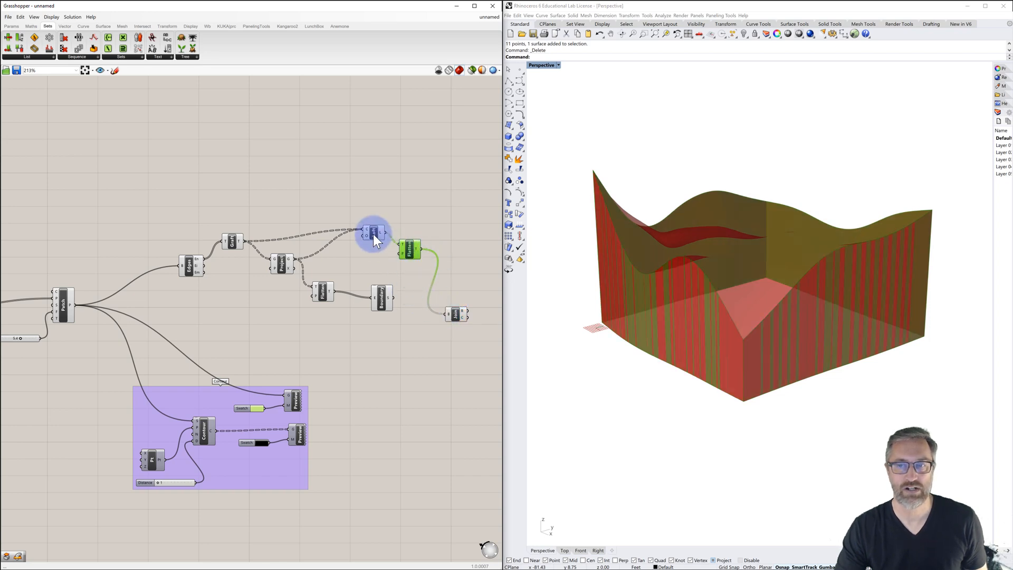
Add the Boundary Surfaces and Patch outputs to Brep Join's input alongside the flattened loft.
{"action": "left_click", "coordinate": [380, 297]}
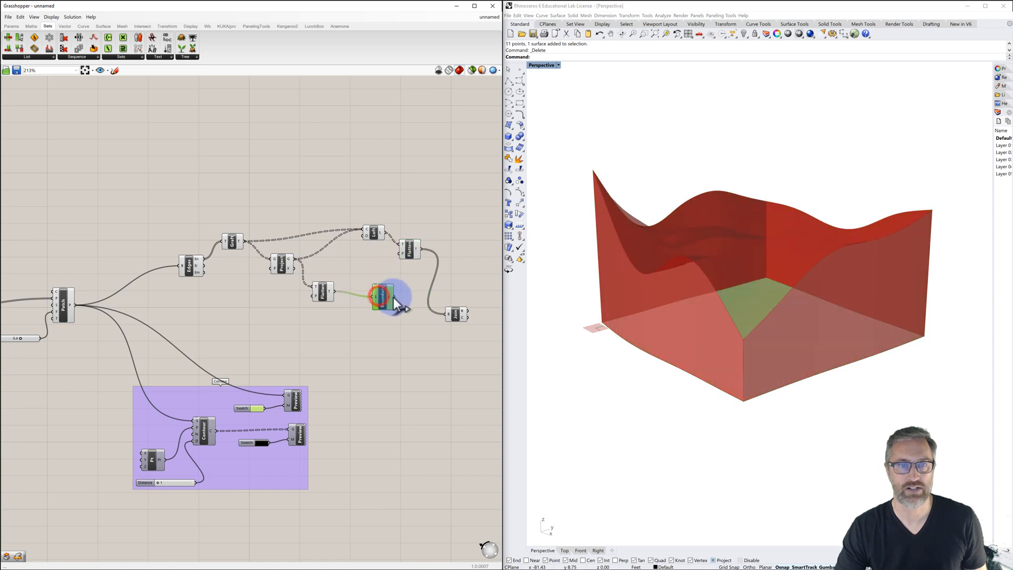
{"action": "left_click_drag", "start_coordinate": [421, 301], "coordinate": [446, 316]}
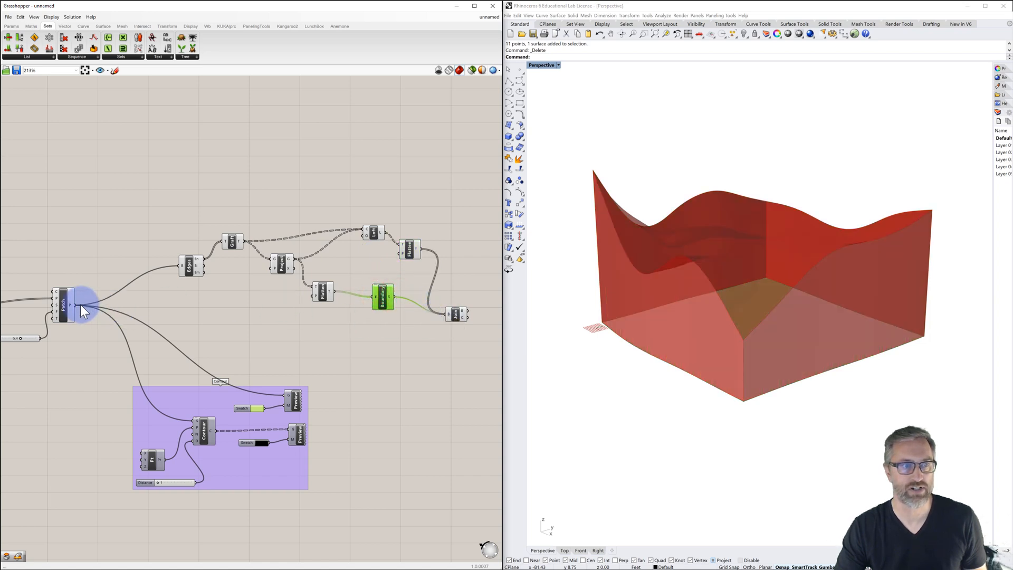
{"action": "left_click_drag", "start_coordinate": [75, 305], "coordinate": [451, 319], "text": "shift"}
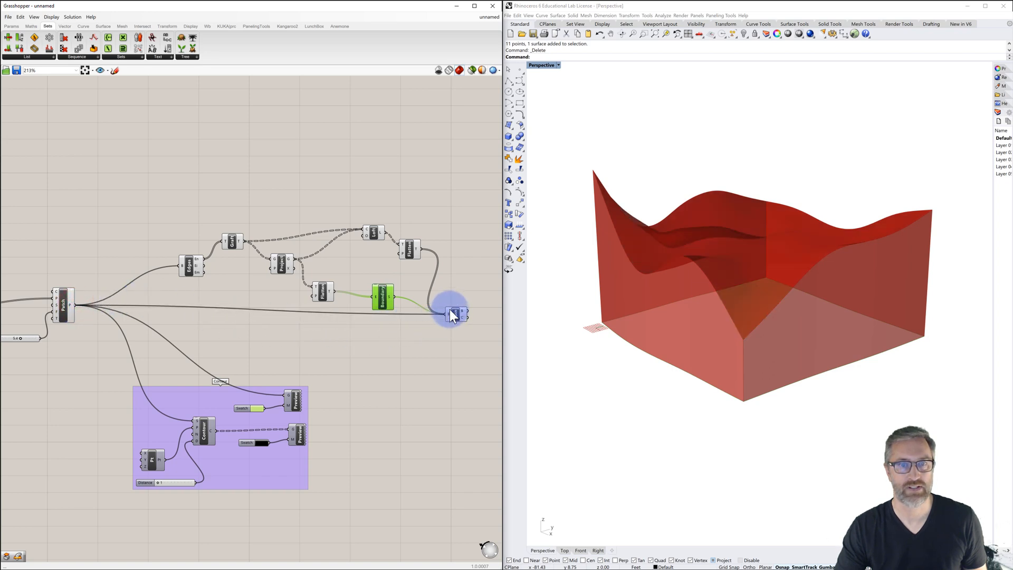
Hide the preview of all components from Edges through Loft, Boundary Surfaces and both Flatten Trees.
{"action": "left_click", "coordinate": [410, 248]}
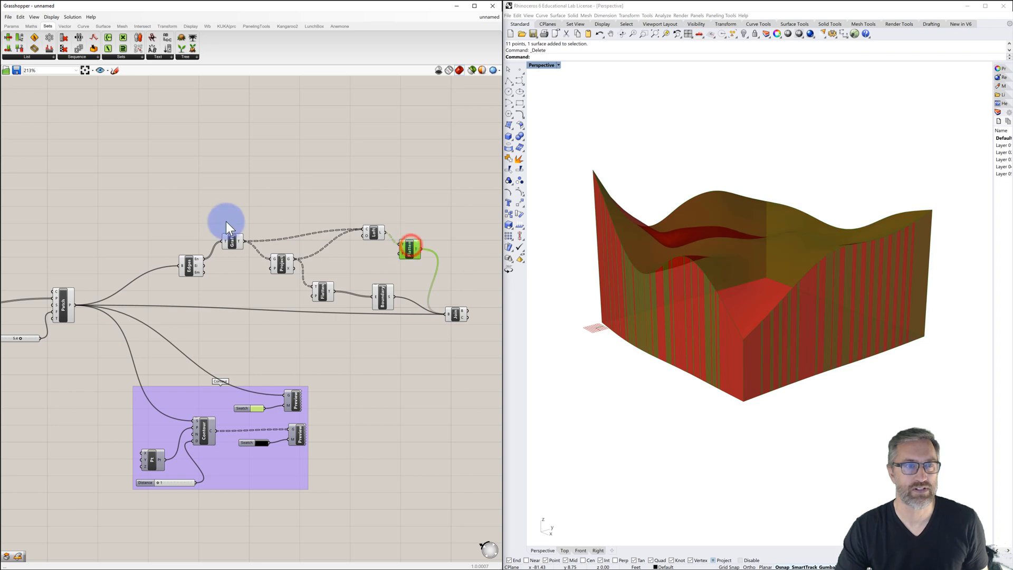
{"action": "left_click_drag", "start_coordinate": [151, 196], "coordinate": [436, 319]}
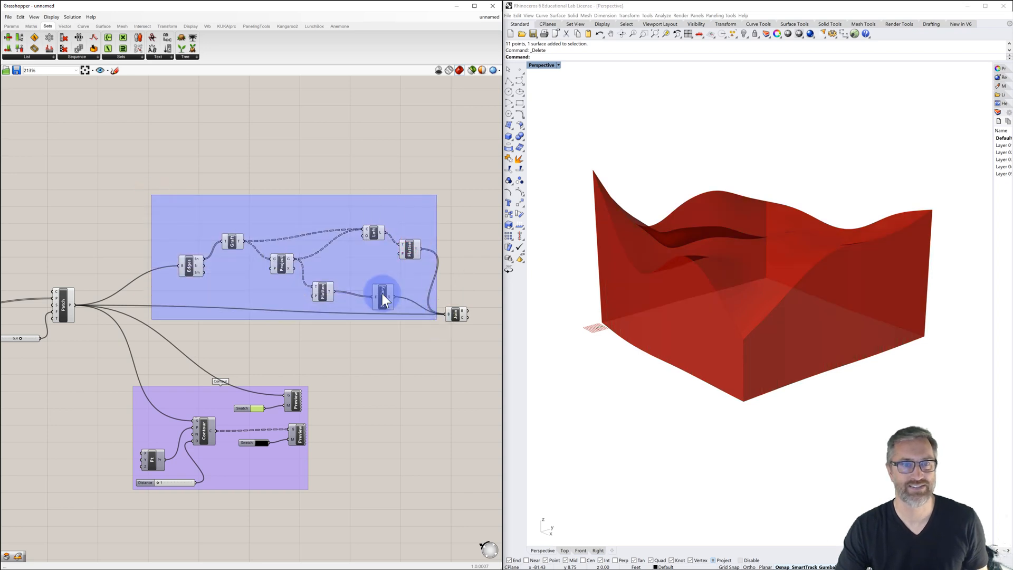
{"action": "middle_click", "coordinate": [360, 267]}
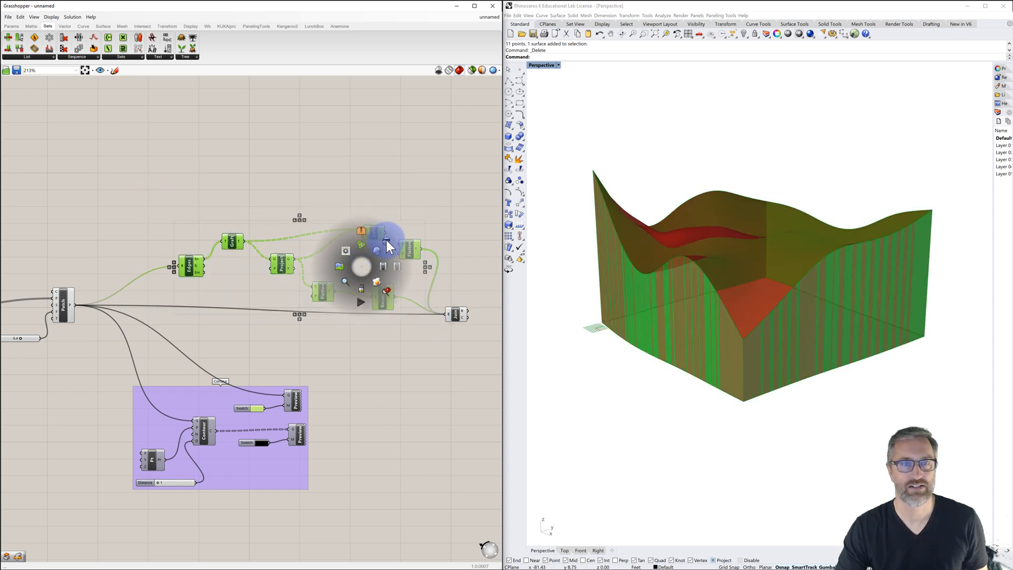
{"action": "left_click", "coordinate": [386, 240]}
{"action": "left_click", "coordinate": [436, 199]}
Examine the Brep Join geometry from several angles to check that the patch, walls and base form a closed shape.
{"action": "left_click", "coordinate": [456, 312]}
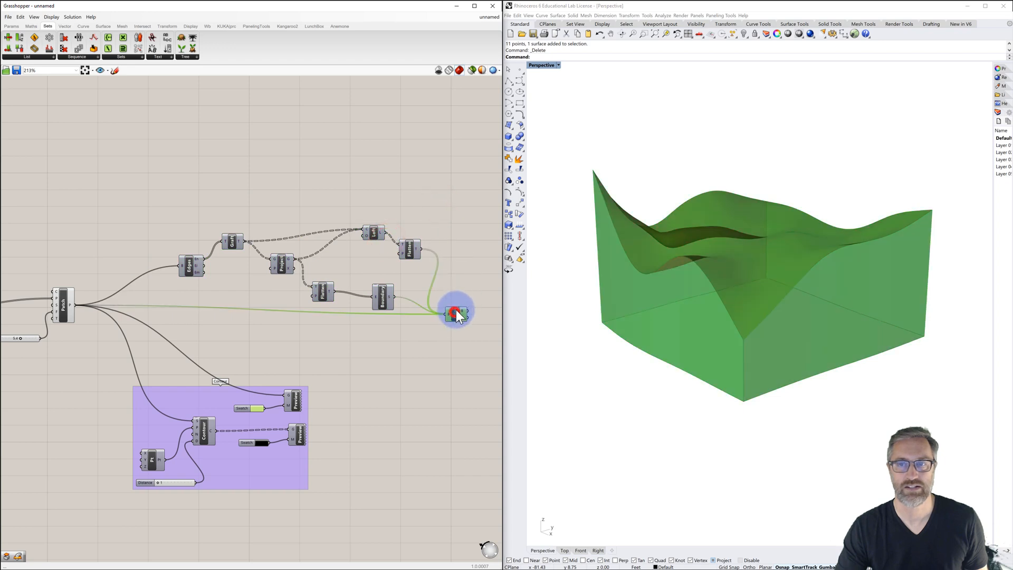
{"action": "right_click_drag", "start_coordinate": [699, 305], "coordinate": [676, 310]}
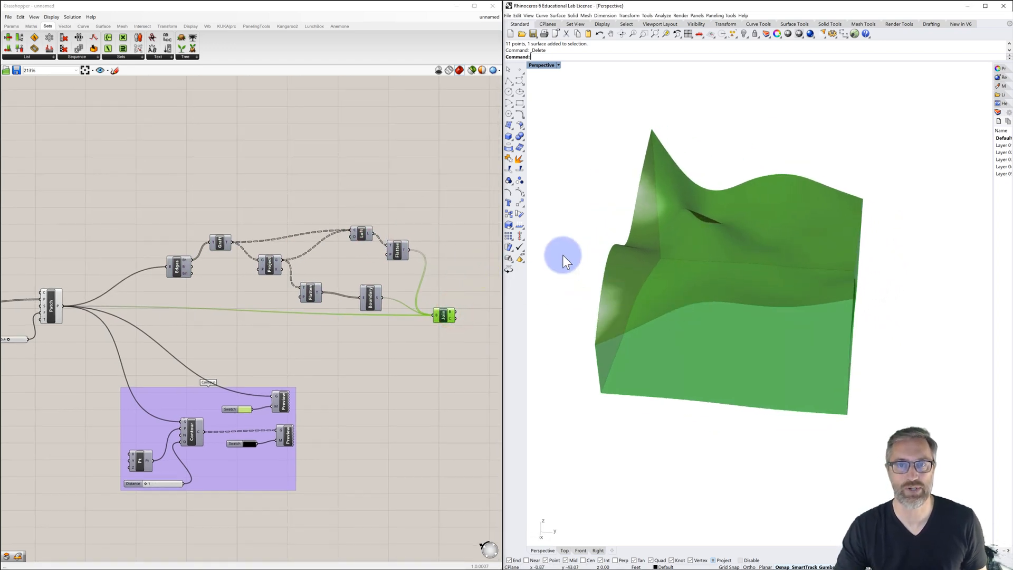
{"action": "mouse_move", "coordinate": [562, 255]}
{"action": "right_mouse_down"}
{"action": "mouse_move", "coordinate": [678, 296]}
{"action": "mouse_move", "coordinate": [677, 311]}
{"action": "mouse_move", "coordinate": [656, 317]}
{"action": "mouse_move", "coordinate": [645, 273]}
{"action": "mouse_move", "coordinate": [662, 316]}
{"action": "mouse_move", "coordinate": [746, 329]}
{"action": "right_mouse_up"}
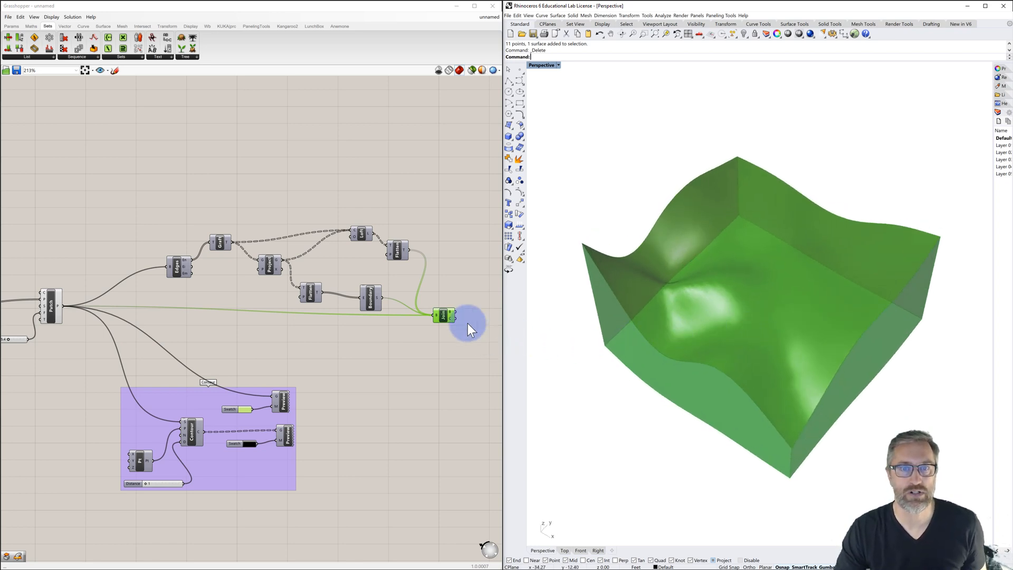
{"action": "mouse_move", "coordinate": [645, 335]}
{"action": "right_mouse_down"}
{"action": "mouse_move", "coordinate": [588, 332]}
{"action": "mouse_move", "coordinate": [645, 332]}
{"action": "right_mouse_up"}
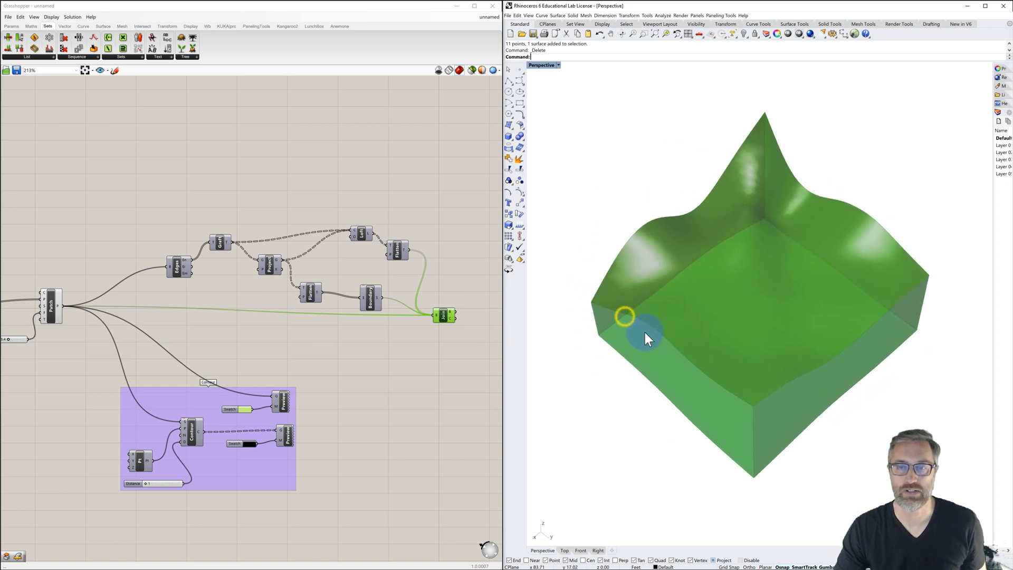
{"action": "left_click", "coordinate": [453, 343]}
{"action": "left_click", "coordinate": [444, 317]}
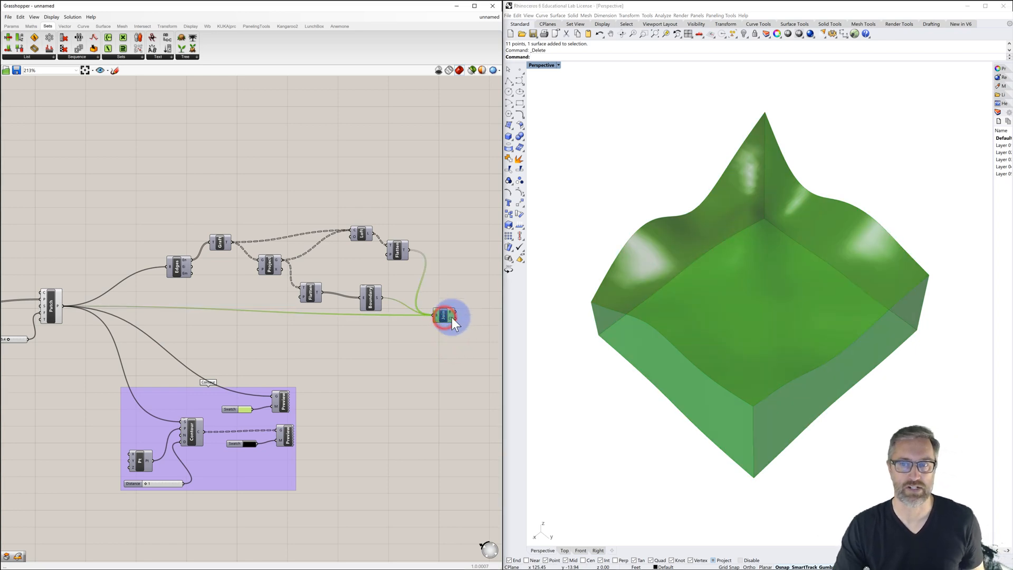
{"action": "right_click_drag", "start_coordinate": [470, 334], "coordinate": [442, 333]}
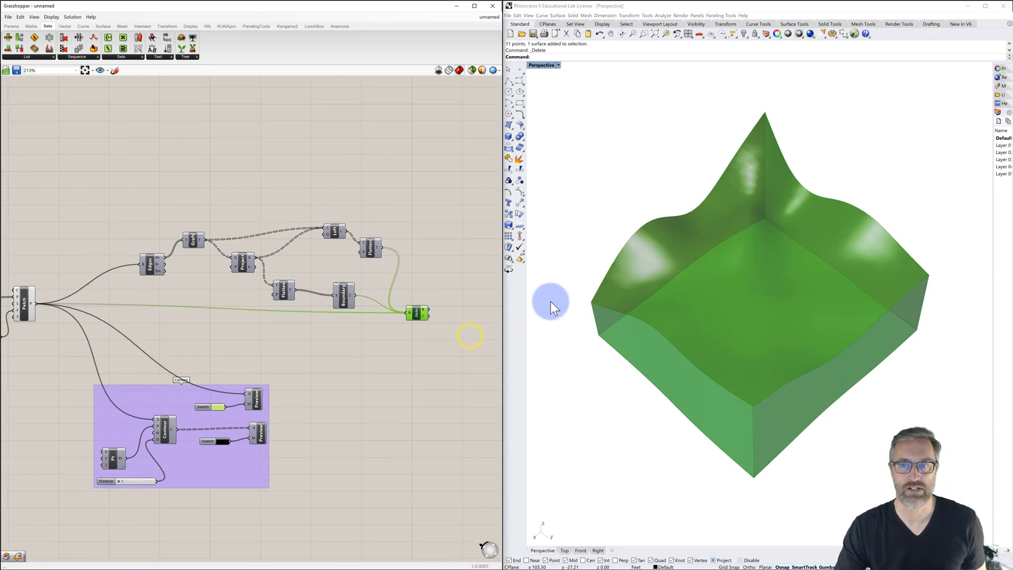
{"action": "mouse_move", "coordinate": [662, 332]}
{"action": "right_mouse_down"}
{"action": "mouse_move", "coordinate": [633, 307]}
{"action": "mouse_move", "coordinate": [674, 324]}
{"action": "right_mouse_up"}
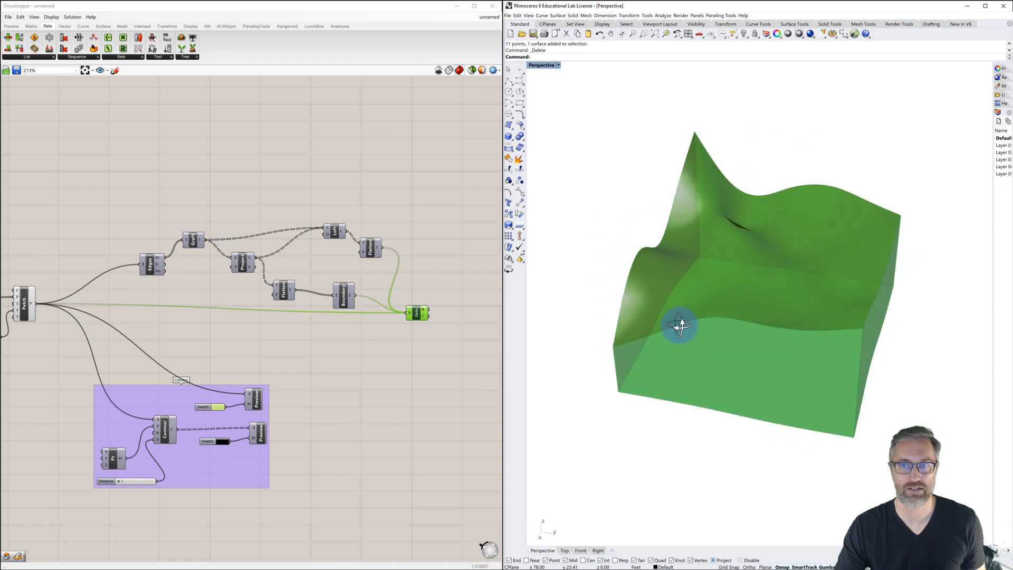
Turn on the preview of the contour lines' black Preview component in the Contour group.
{"action": "left_click", "coordinate": [307, 433]}
{"action": "right_click", "coordinate": [257, 432]}
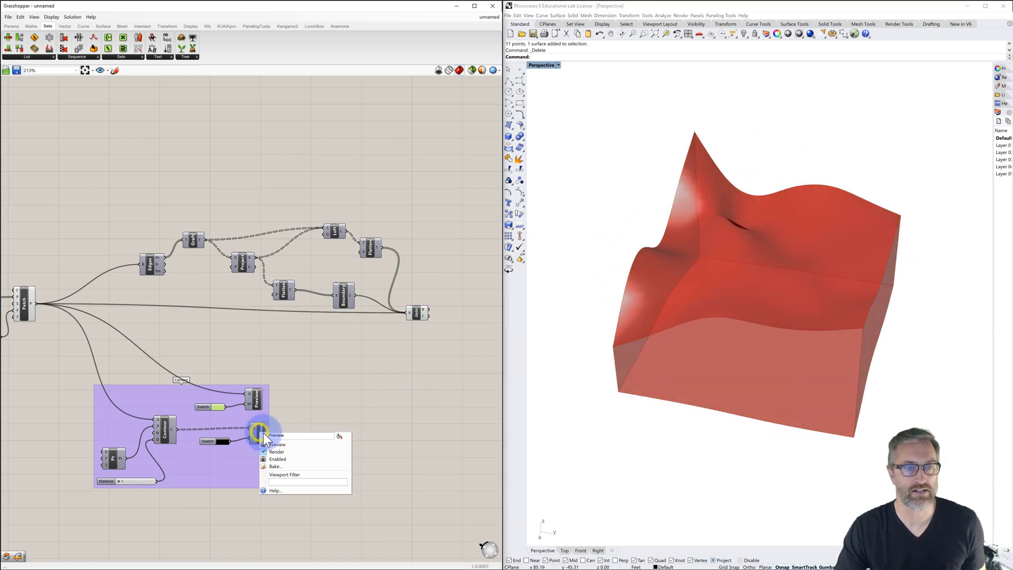
{"action": "left_click", "coordinate": [276, 445]}
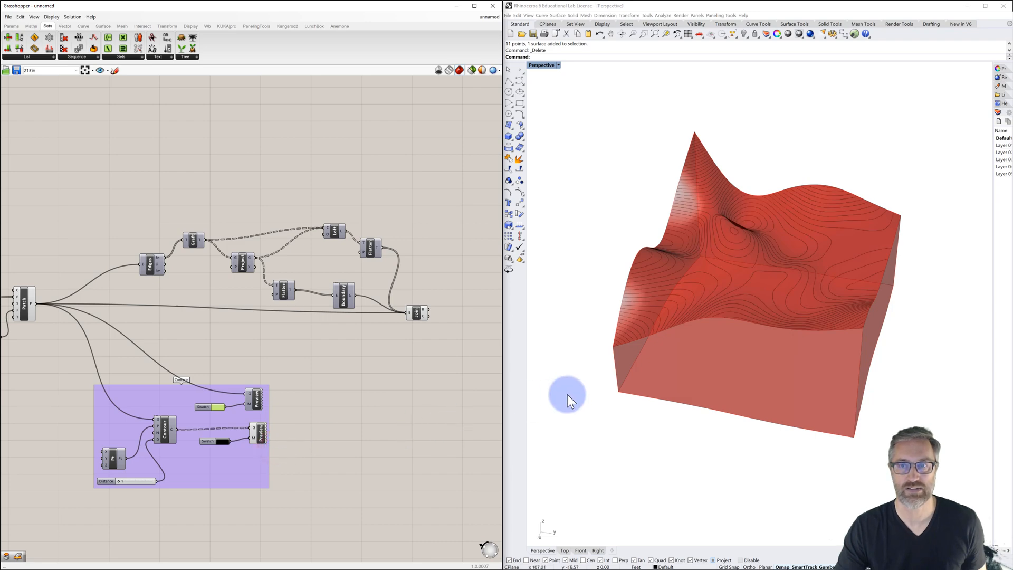
{"action": "right_click_drag", "start_coordinate": [567, 394], "coordinate": [651, 379]}
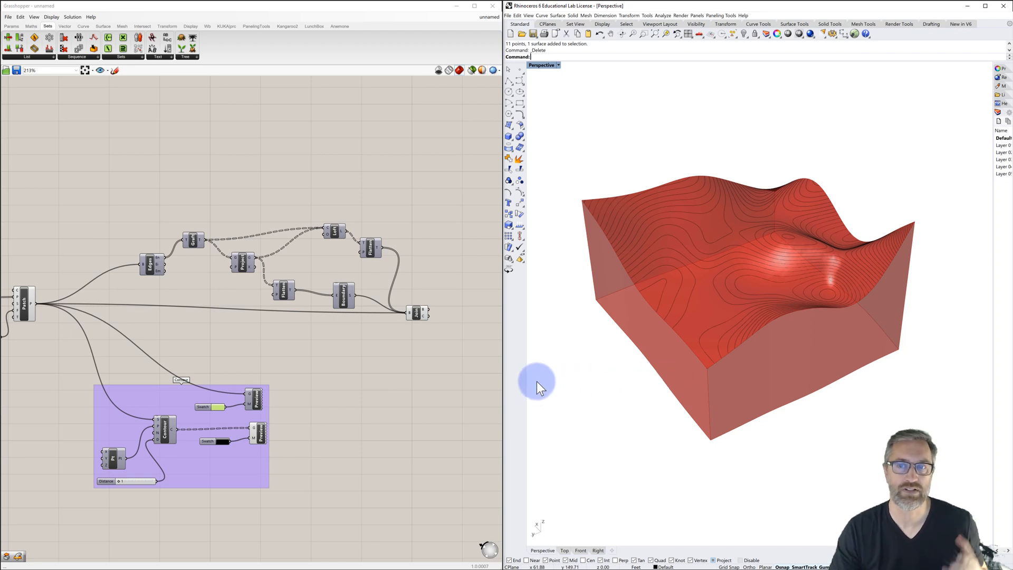
Copy the green swatch and its Preview component beside Brep Join and connect the joined breps to the copied Preview's geometry input.
{"action": "right_click_drag", "start_coordinate": [428, 353], "coordinate": [377, 347]}
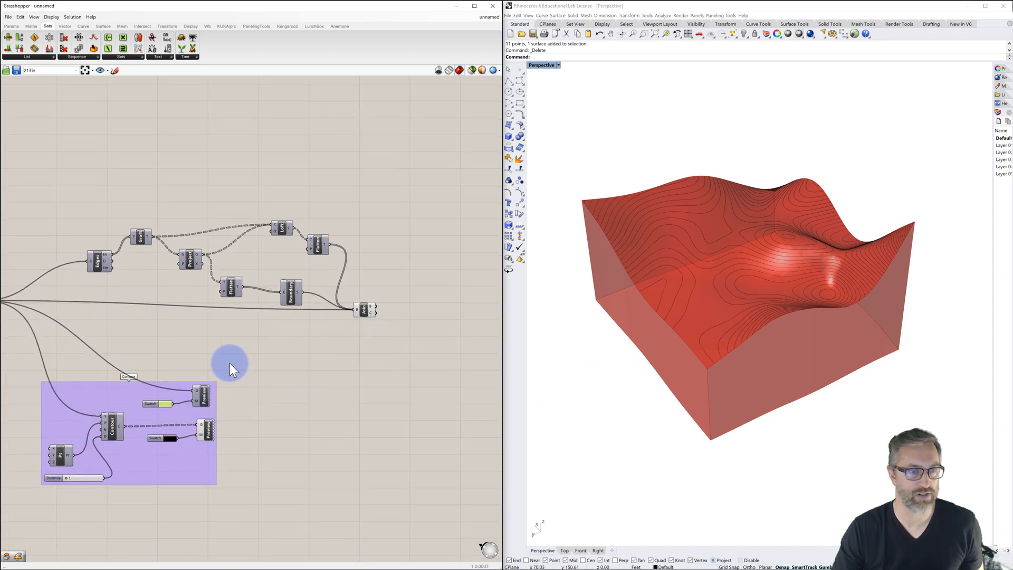
{"action": "left_click_drag", "start_coordinate": [229, 363], "coordinate": [148, 413]}
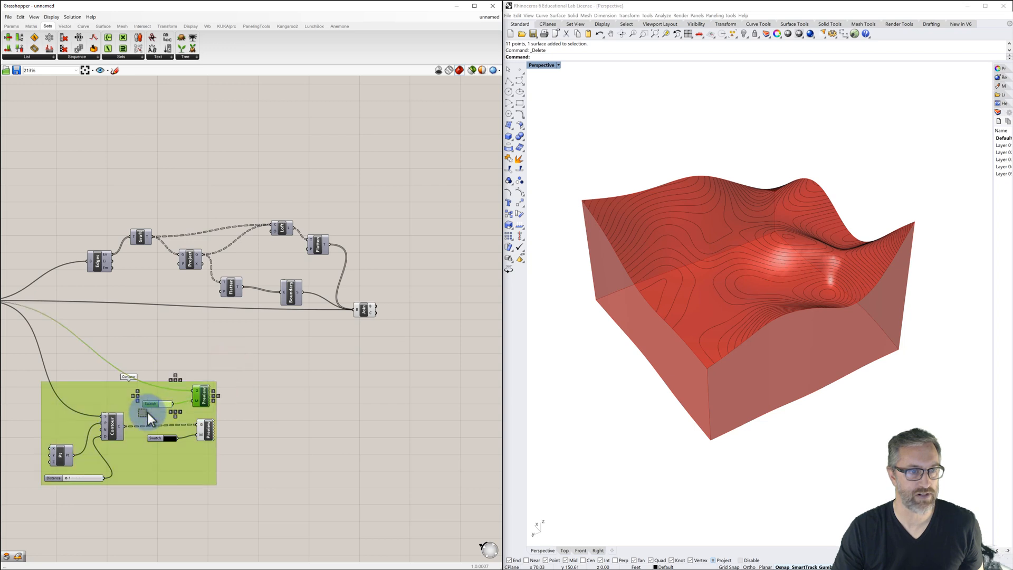
{"action": "left_click", "coordinate": [153, 370]}
{"action": "left_click_drag", "start_coordinate": [138, 355], "coordinate": [450, 281]}
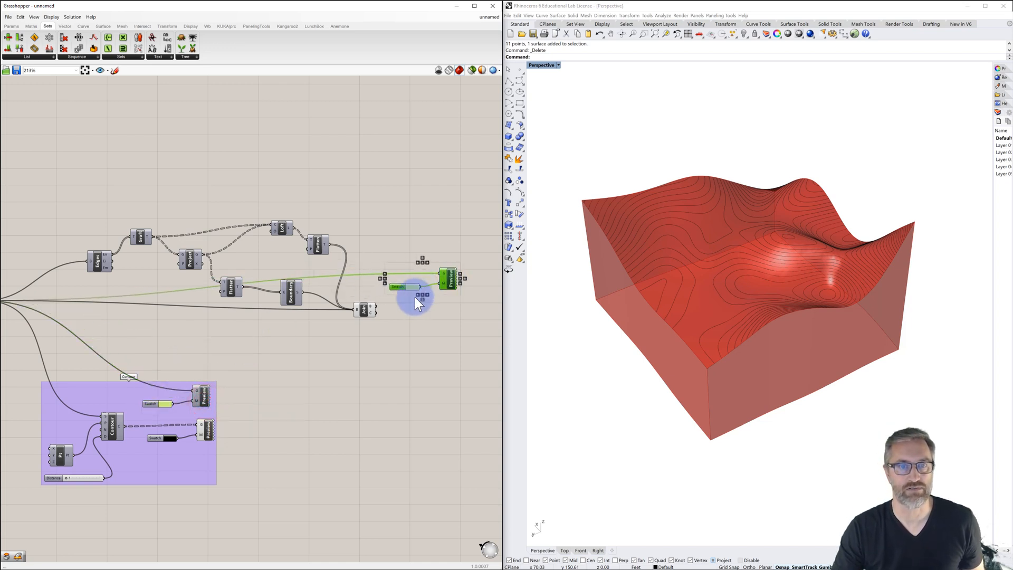
{"action": "scroll", "coordinate": [416, 299], "scroll_direction": "up", "scroll_amount": 1}
{"action": "left_click", "coordinate": [409, 318]}
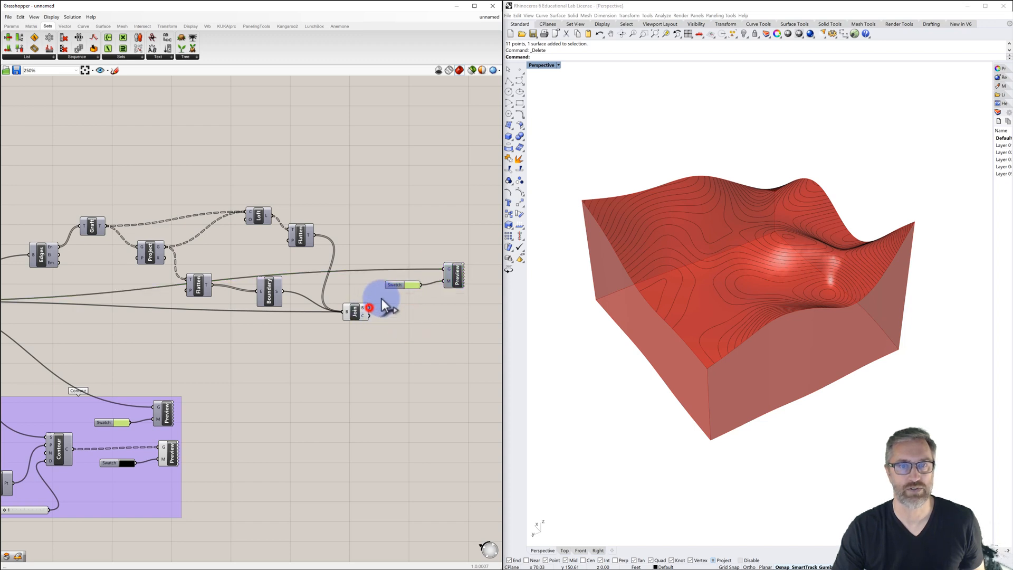
{"action": "left_click_drag", "start_coordinate": [381, 299], "coordinate": [407, 311]}
Adjust the green of the copied colour swatch and accept the new colour.
{"action": "right_click", "coordinate": [417, 309]}
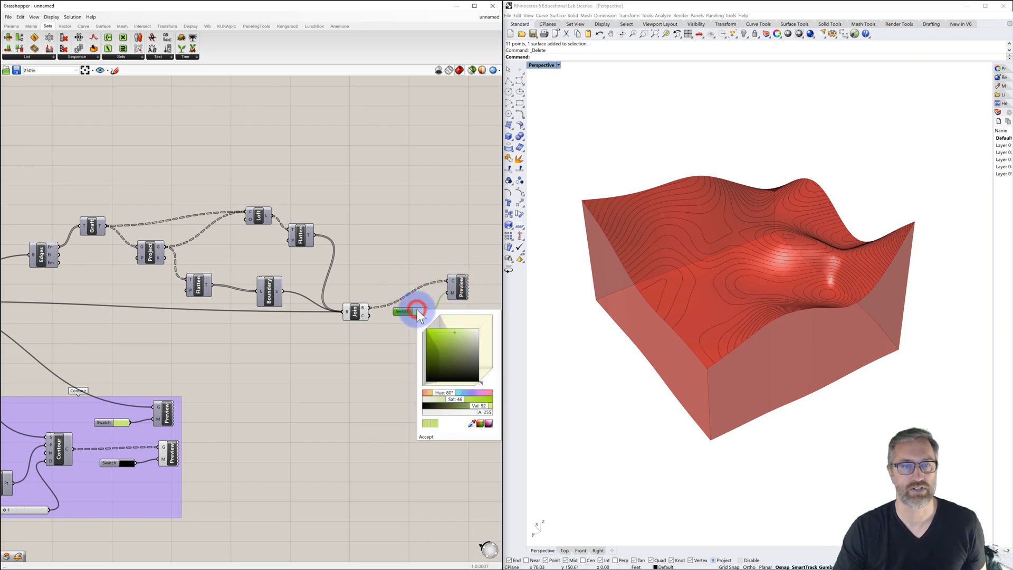
{"action": "left_click_drag", "start_coordinate": [455, 335], "coordinate": [436, 387]}
{"action": "left_click", "coordinate": [426, 436]}
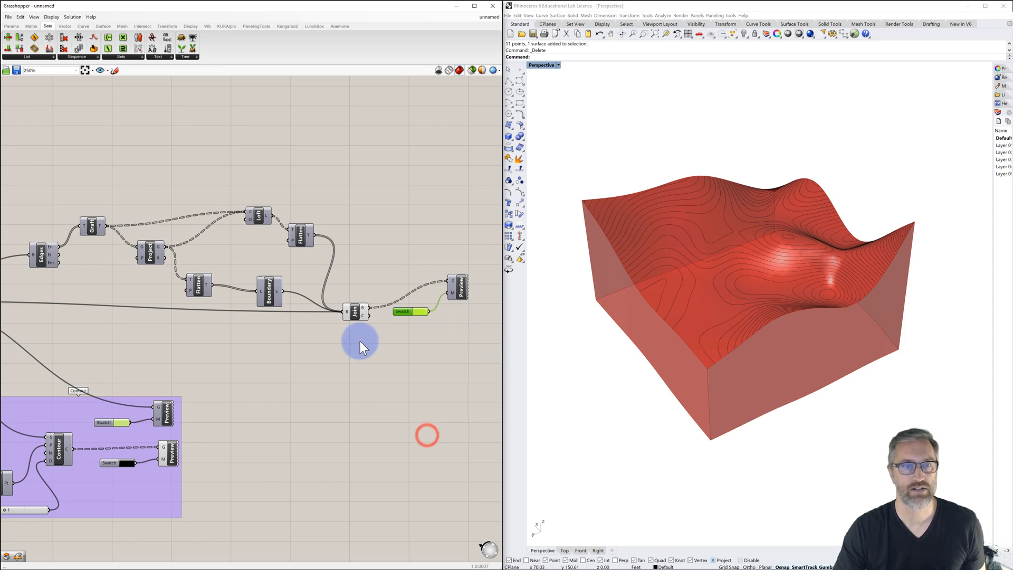
Turn off Brep Join's own preview and turn on the preview of the Preview component connected to it.
{"action": "left_click", "coordinate": [354, 311]}
{"action": "right_click", "coordinate": [355, 310]}
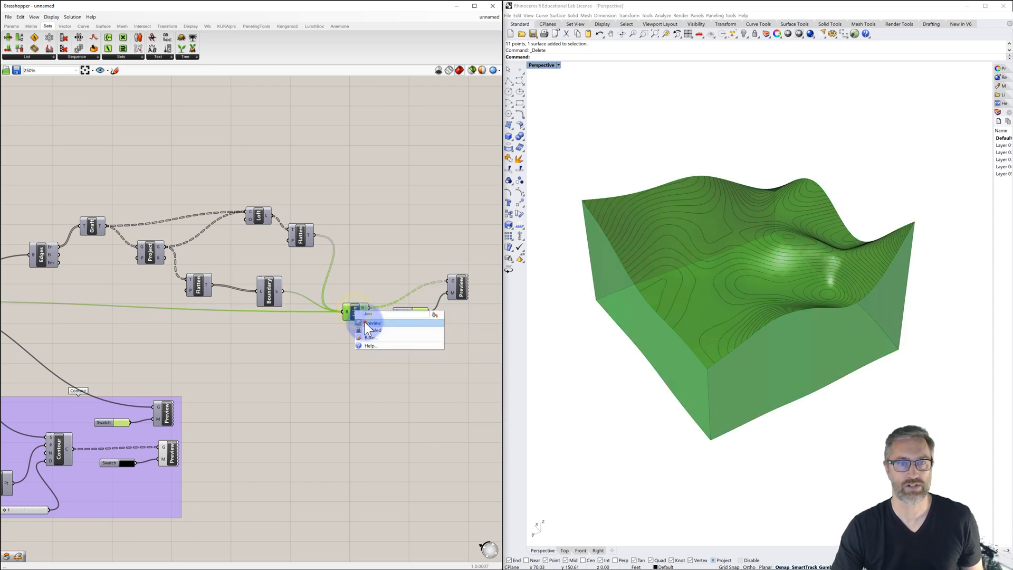
{"action": "left_click", "coordinate": [365, 323]}
{"action": "right_click", "coordinate": [463, 289]}
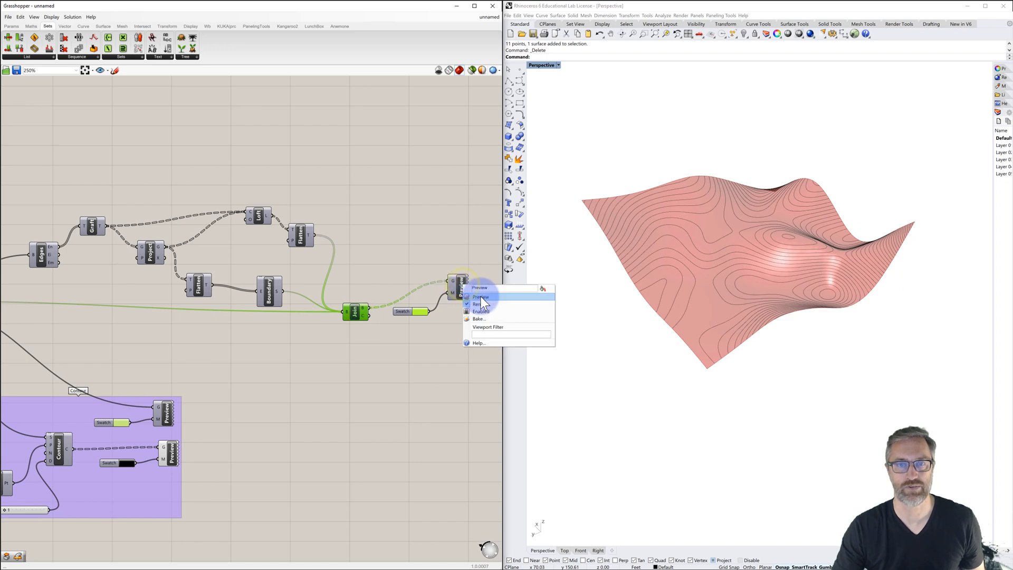
{"action": "left_click", "coordinate": [480, 296]}
{"action": "left_click", "coordinate": [454, 344]}
Turn off the Patch component's preview and view the coloured terrain solid from another side.
{"action": "scroll", "coordinate": [453, 344], "scroll_direction": "down", "scroll_amount": 2}
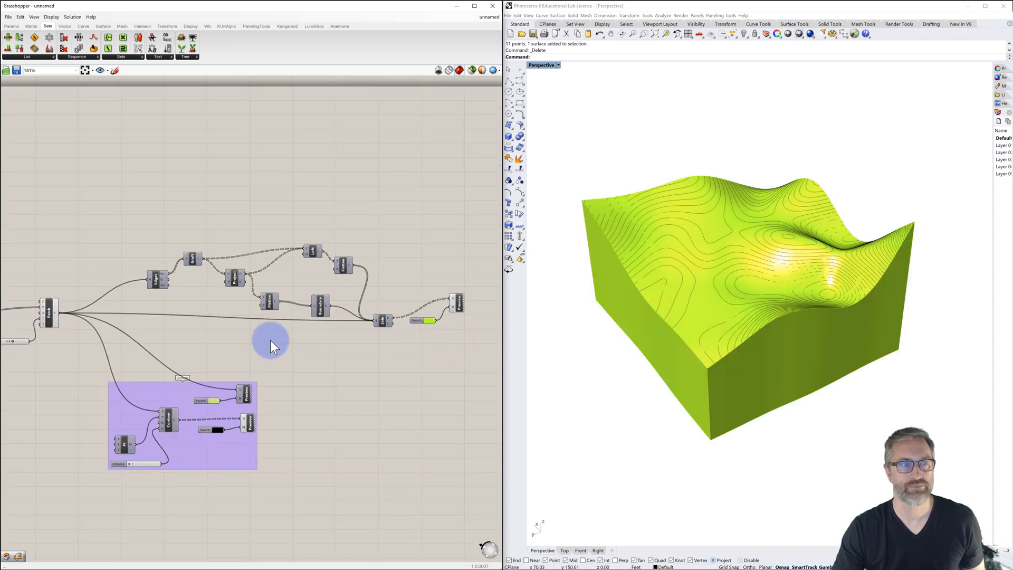
{"action": "right_click", "coordinate": [47, 314]}
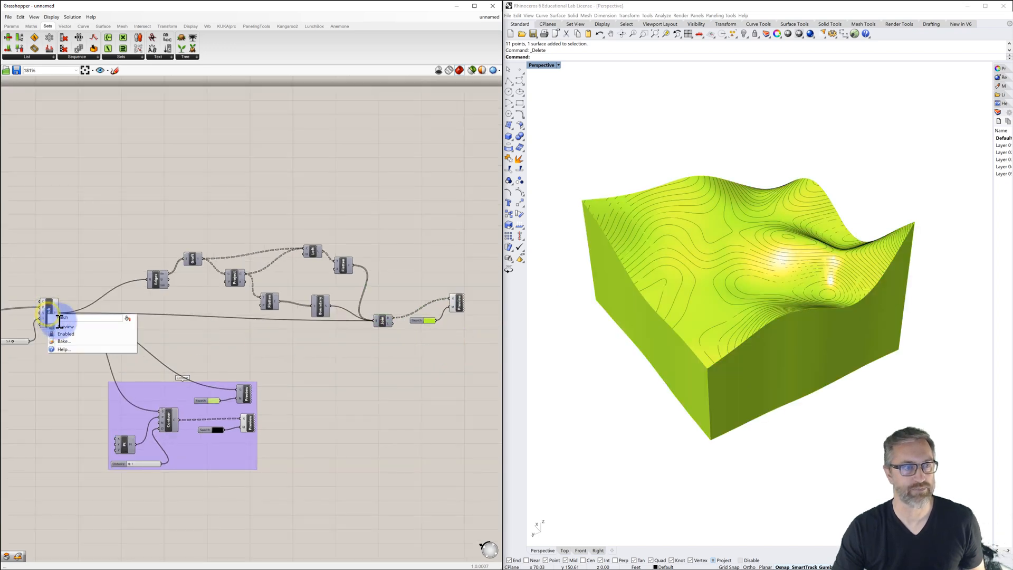
{"action": "left_click", "coordinate": [59, 325]}
{"action": "left_click", "coordinate": [314, 349]}
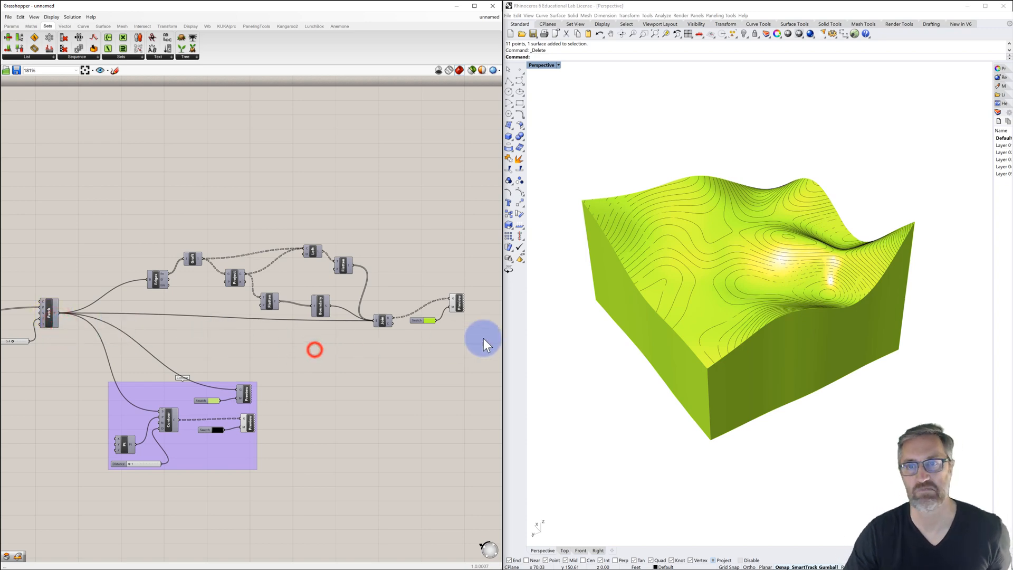
{"action": "right_click_drag", "start_coordinate": [624, 346], "coordinate": [657, 353]}
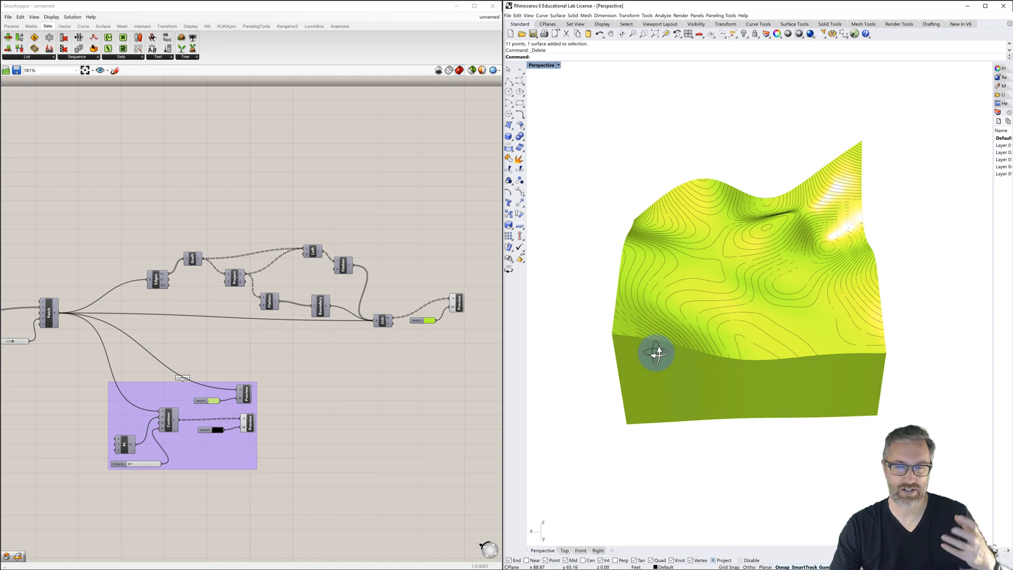
{"action": "left_click", "coordinate": [429, 351]}
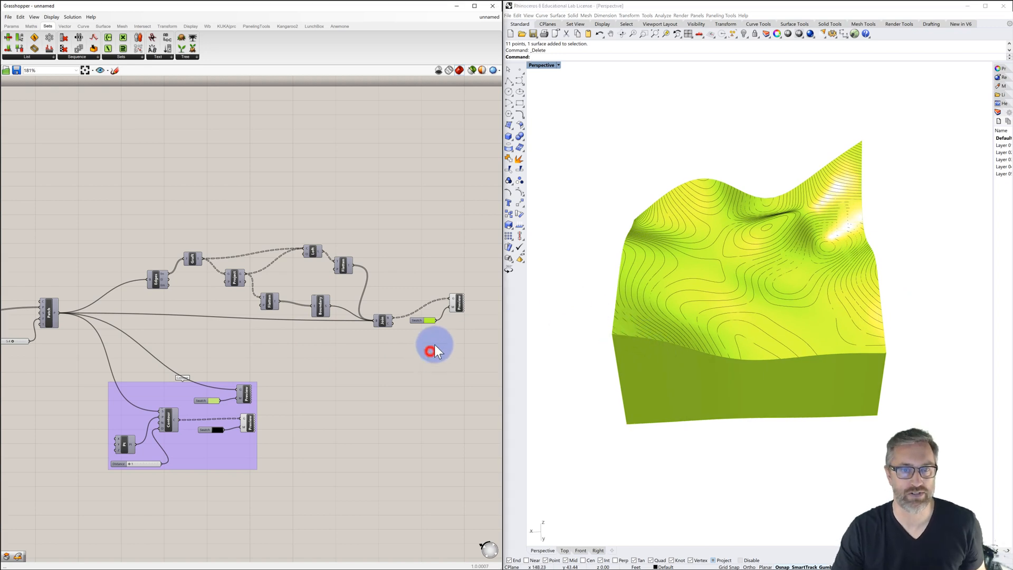
Set the seeds of the three Random components, in order from the first, to 12, 61 and 41 and view the regenerated terrain.
{"action": "scroll", "coordinate": [448, 327], "scroll_direction": "down", "scroll_amount": 3}
{"action": "right_click_drag", "start_coordinate": [335, 330], "coordinate": [475, 310]}
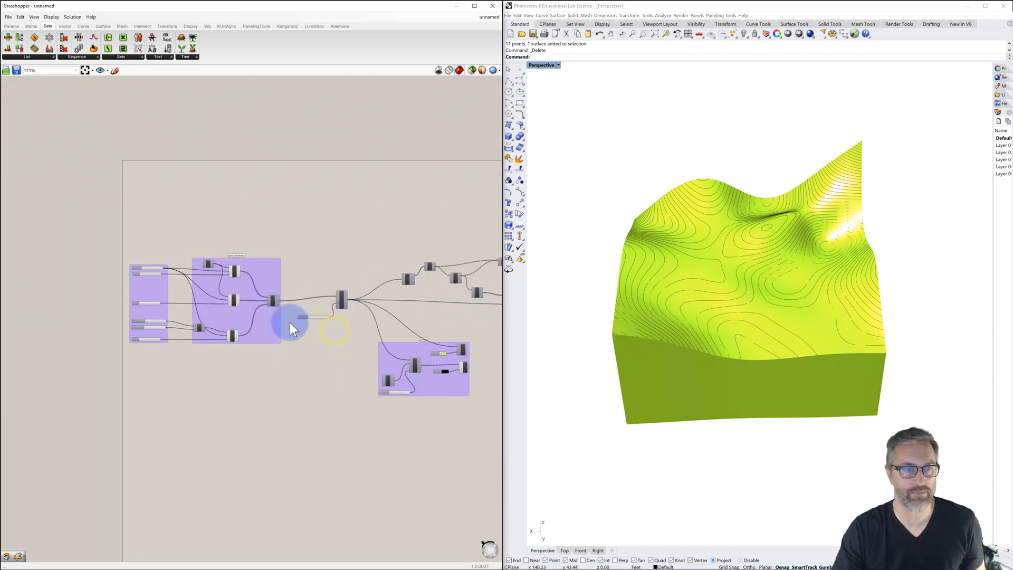
{"action": "scroll", "coordinate": [175, 306], "scroll_direction": "up", "scroll_amount": 1}
{"action": "scroll", "coordinate": [176, 306], "scroll_direction": "up", "scroll_amount": 3}
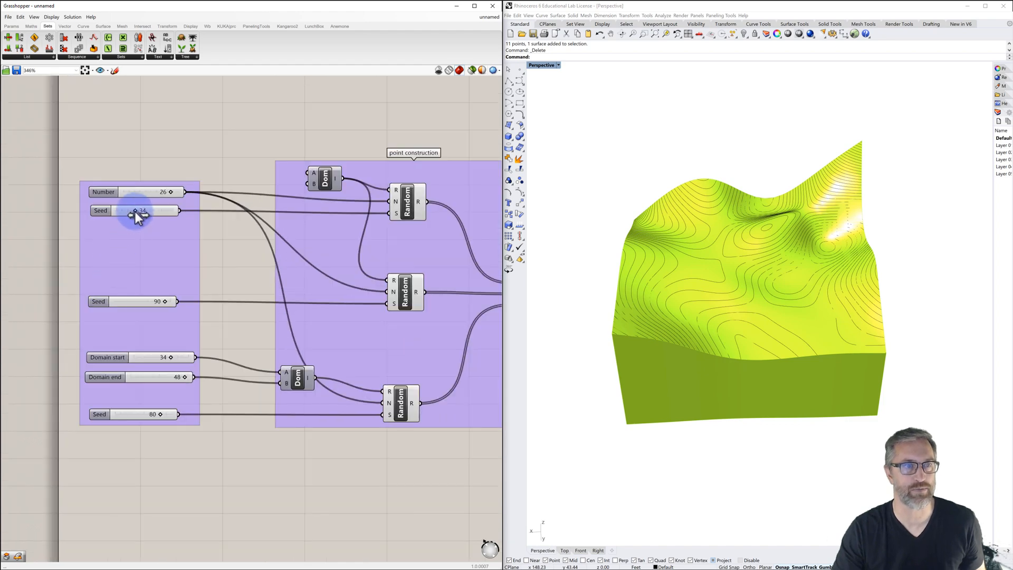
{"action": "left_click_drag", "start_coordinate": [135, 212], "coordinate": [121, 211]}
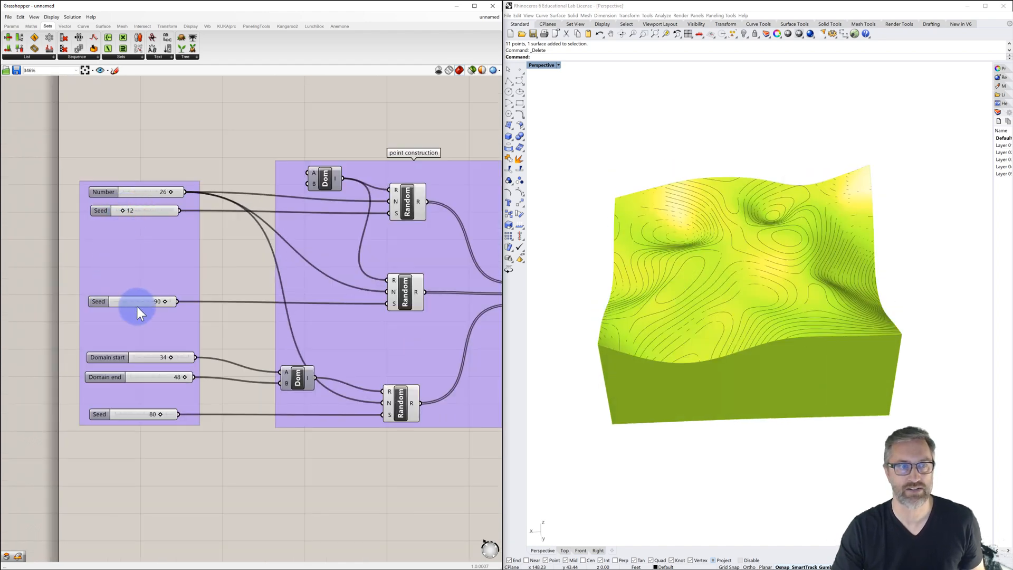
{"action": "left_click_drag", "start_coordinate": [166, 302], "coordinate": [148, 303]}
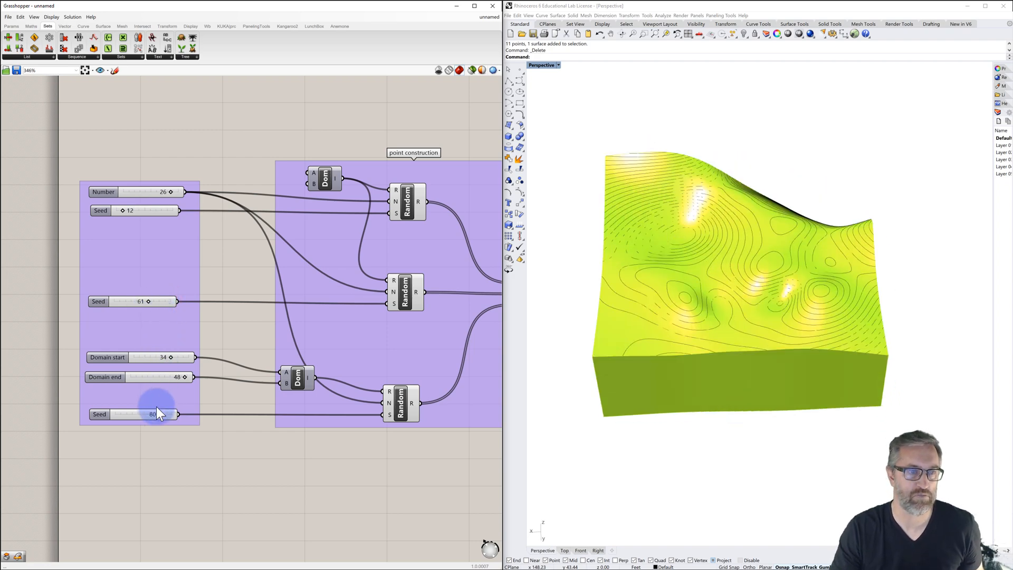
{"action": "left_click_drag", "start_coordinate": [154, 414], "coordinate": [137, 415]}
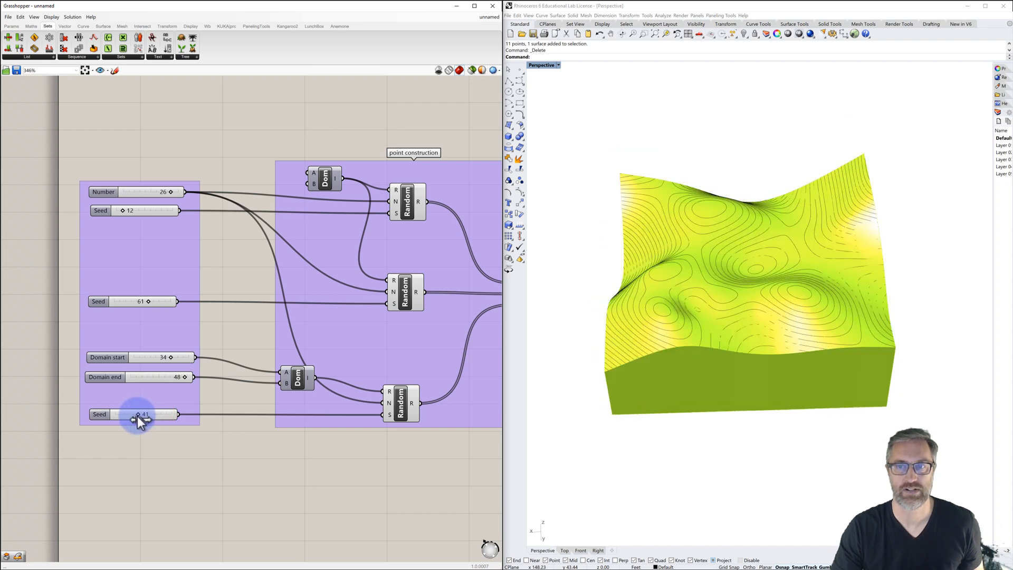
{"action": "right_click_drag", "start_coordinate": [551, 385], "coordinate": [487, 379]}
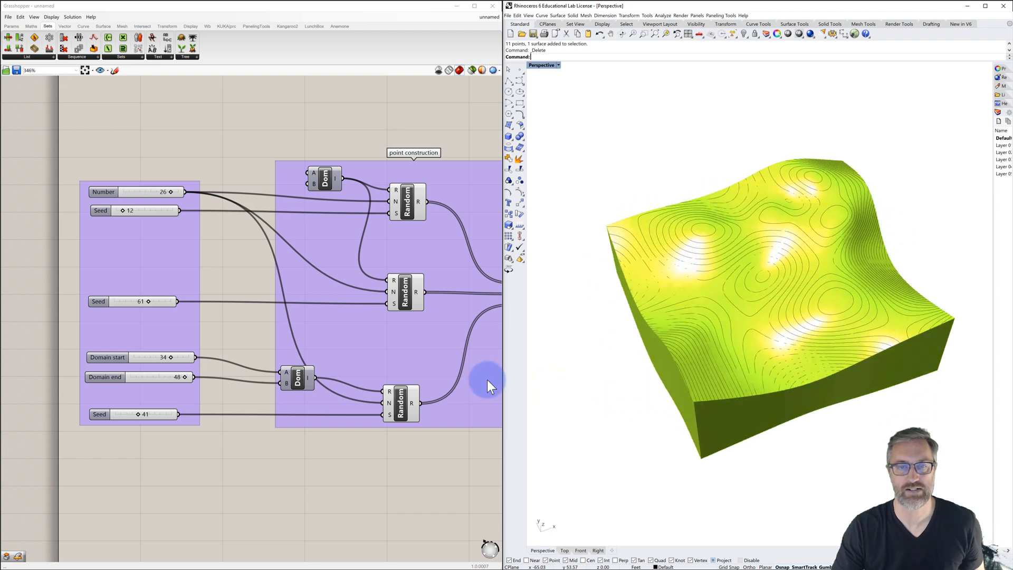
Turn off the previews of the joined solid's Preview component and the contour lines' black Preview component.
{"action": "scroll", "coordinate": [378, 366], "scroll_direction": "down", "scroll_amount": 5}
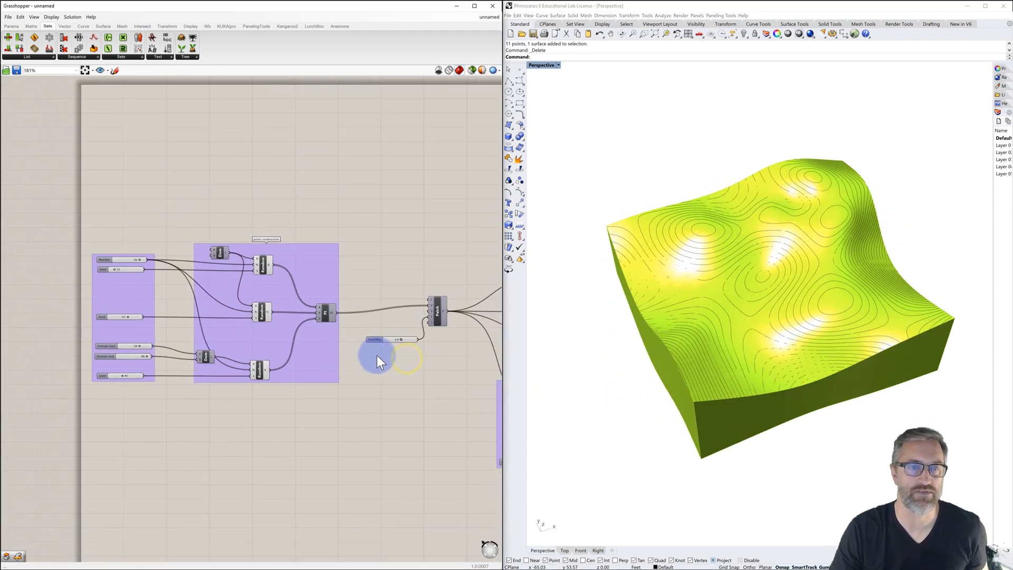
{"action": "right_click_drag", "start_coordinate": [376, 362], "coordinate": [109, 350]}
{"action": "right_click_drag", "start_coordinate": [328, 355], "coordinate": [255, 369]}
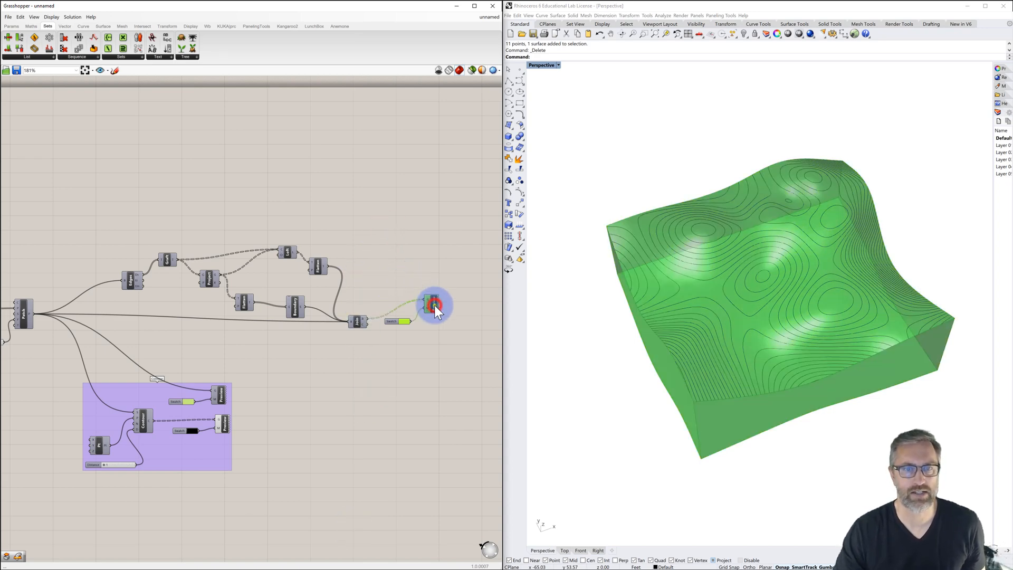
{"action": "right_click", "coordinate": [435, 305]}
{"action": "left_click", "coordinate": [451, 317]}
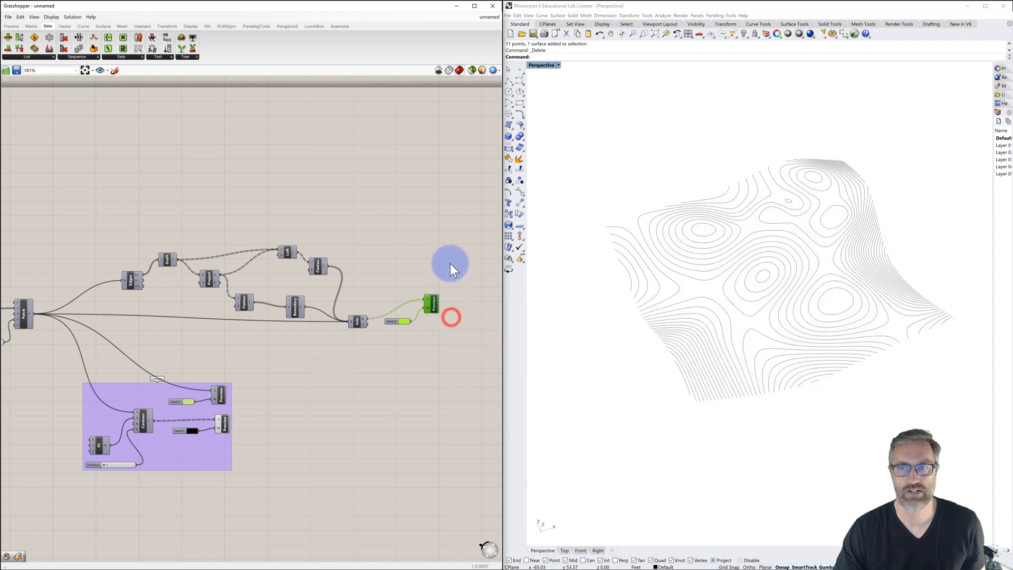
{"action": "left_click", "coordinate": [225, 428]}
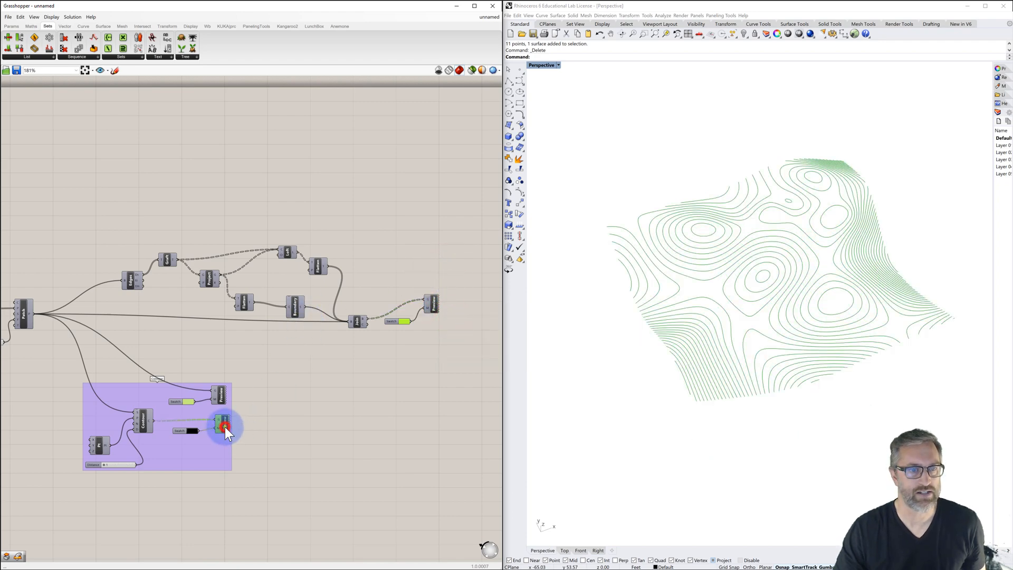
{"action": "right_click", "coordinate": [229, 429]}
{"action": "left_click", "coordinate": [247, 439]}
{"action": "left_click", "coordinate": [296, 410]}
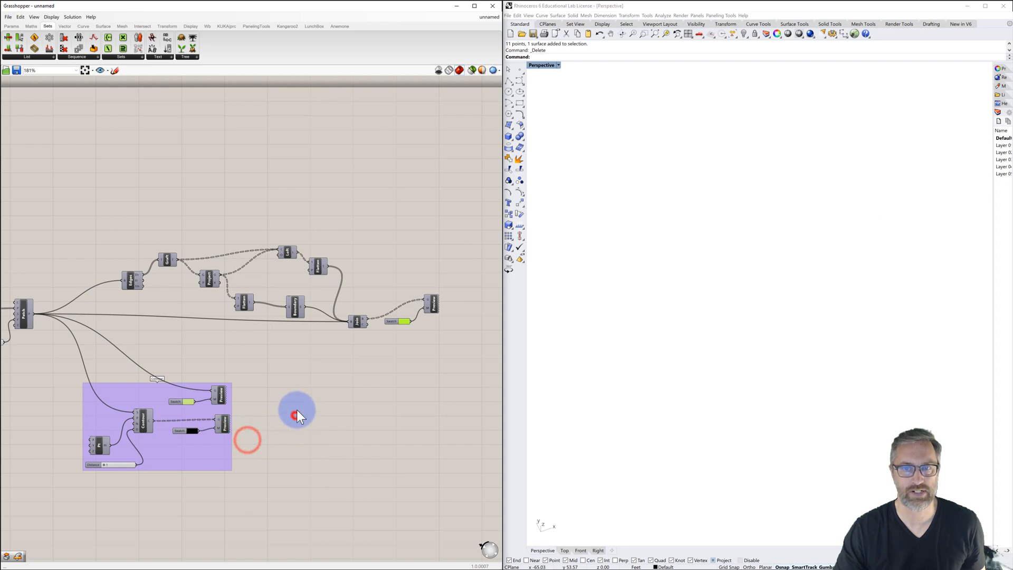
Turn on the preview of the Patch component so only the terrain surface is displayed.
{"action": "scroll", "coordinate": [300, 380], "scroll_direction": "down", "scroll_amount": 2}
{"action": "right_click_drag", "start_coordinate": [301, 377], "coordinate": [406, 362]}
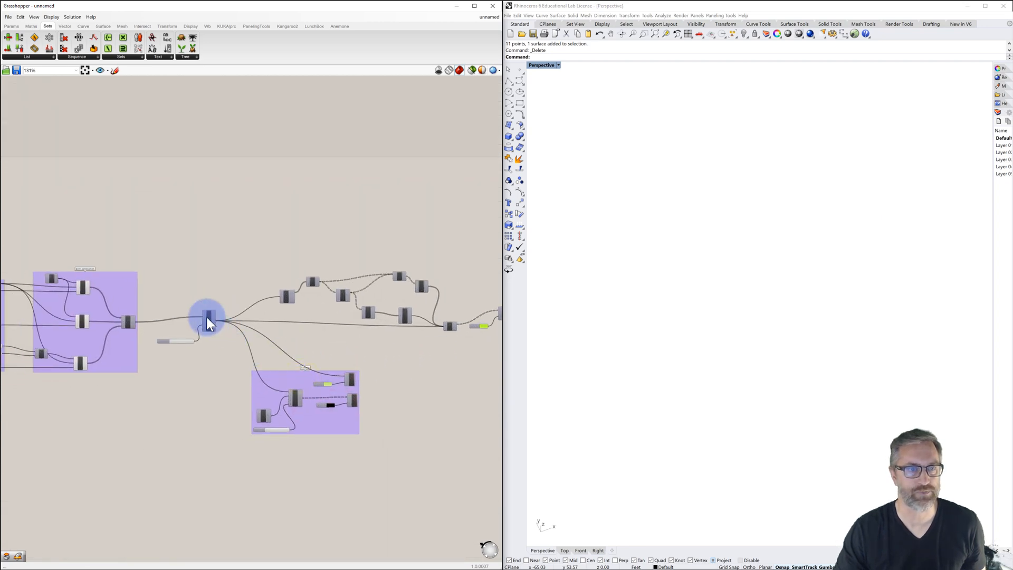
{"action": "left_click", "coordinate": [209, 316]}
{"action": "right_click", "coordinate": [209, 316]}
{"action": "left_click", "coordinate": [224, 328]}
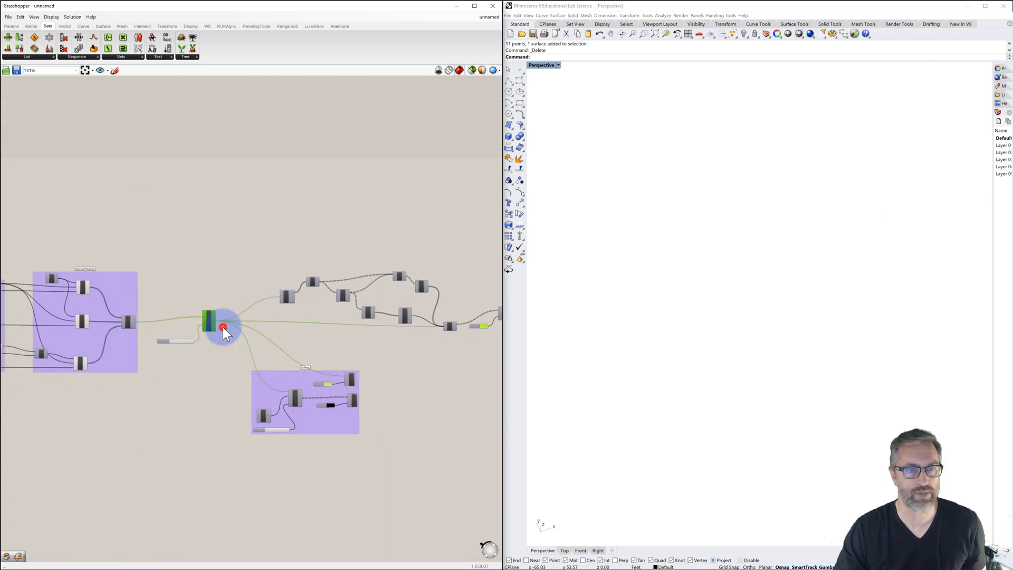
Group the solid-building components from Edges through the joined solid's swatch and Preview, and name the group Solid Site.
{"action": "right_click_drag", "start_coordinate": [251, 281], "coordinate": [188, 296]}
{"action": "left_click_drag", "start_coordinate": [208, 275], "coordinate": [419, 351]}
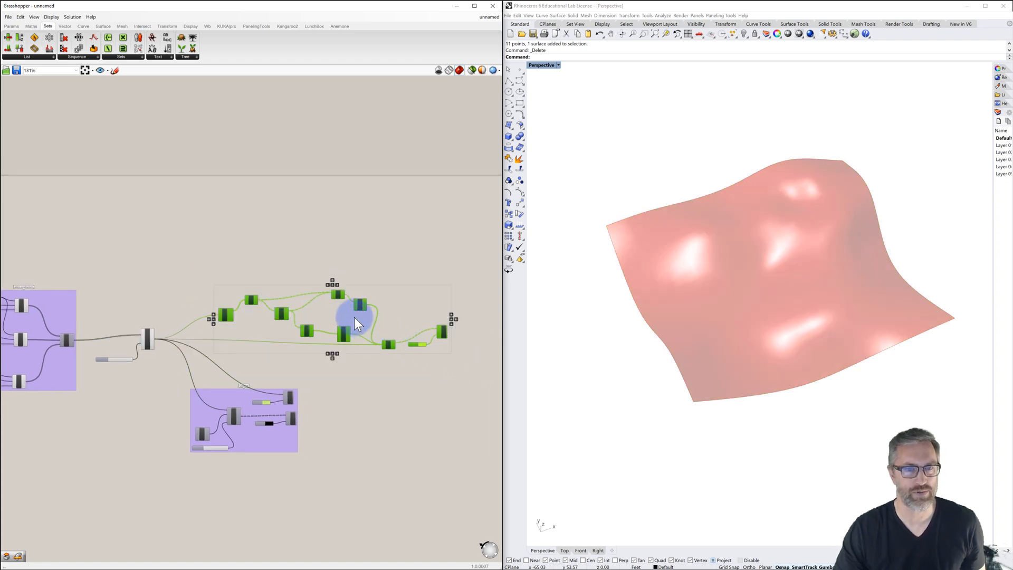
{"action": "middle_click", "coordinate": [353, 318]}
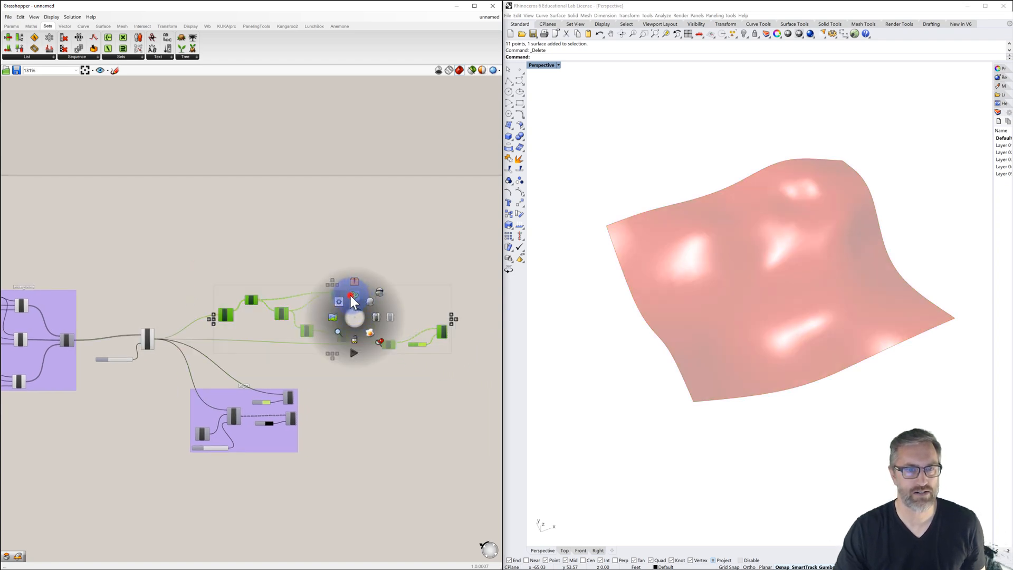
{"action": "left_click", "coordinate": [352, 296]}
{"action": "right_click", "coordinate": [386, 296]}
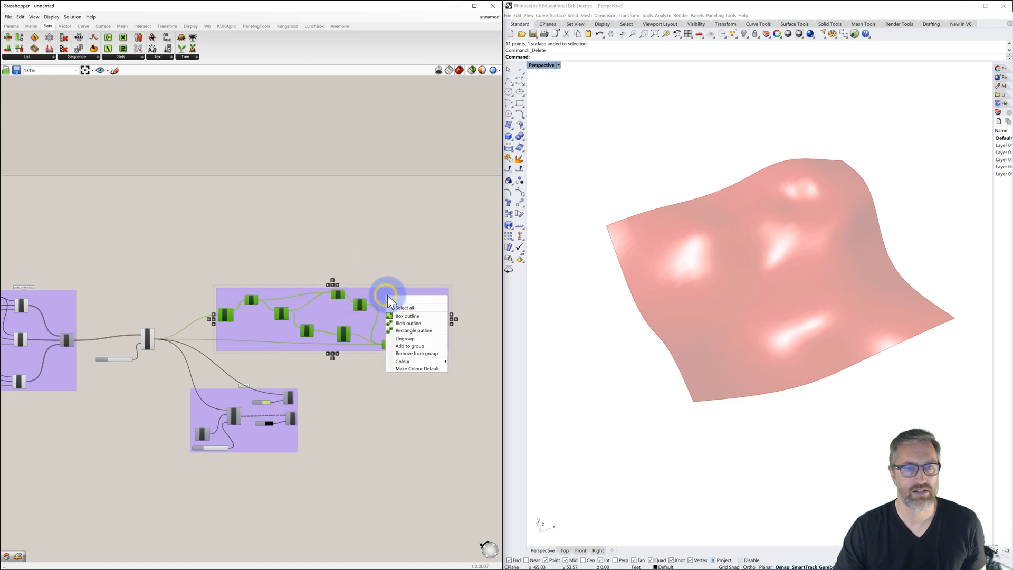
{"action": "left_click", "coordinate": [409, 300]}
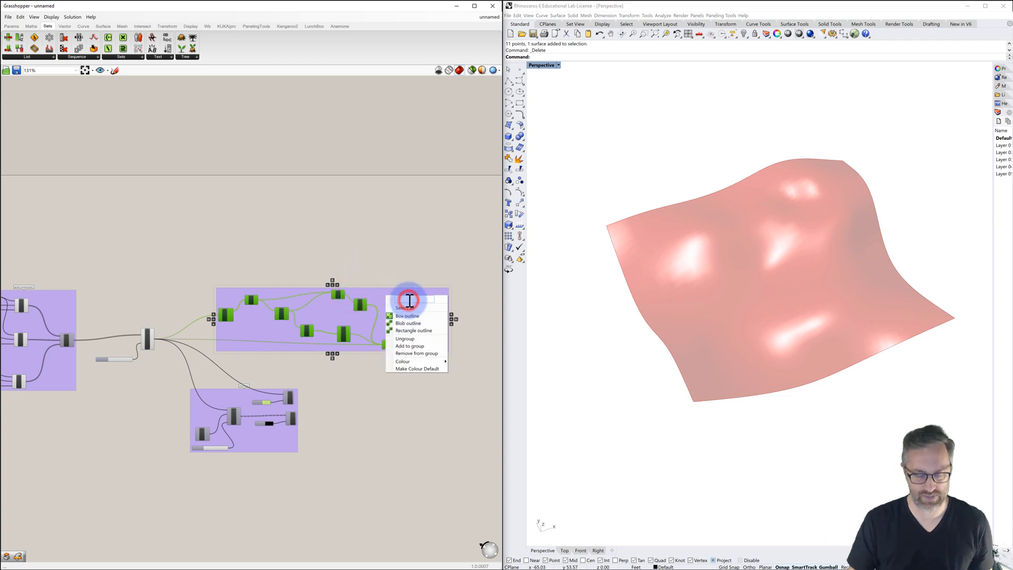
{"action": "type", "text": "Solid"}
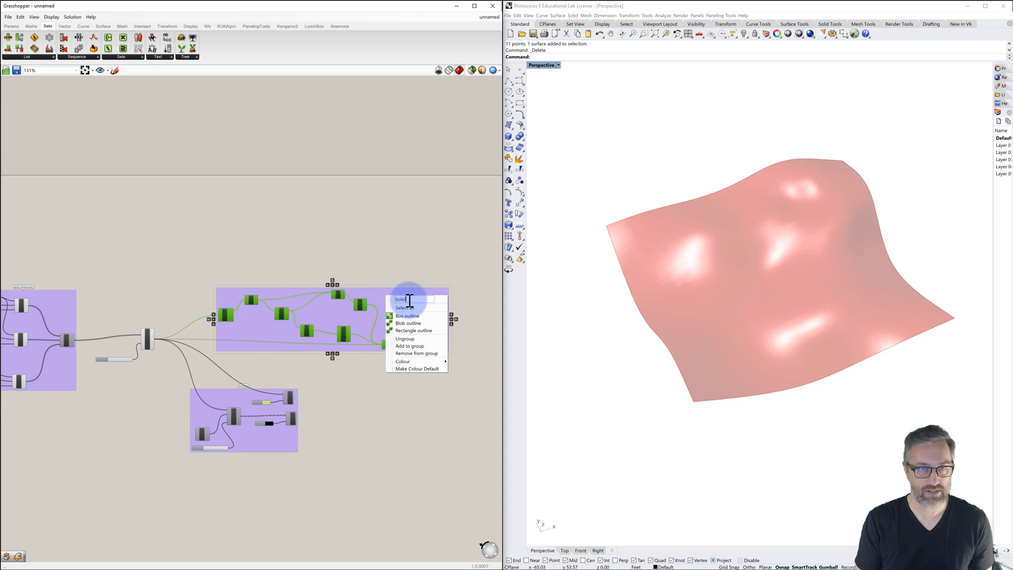
{"action": "type", "text": " Sit"}
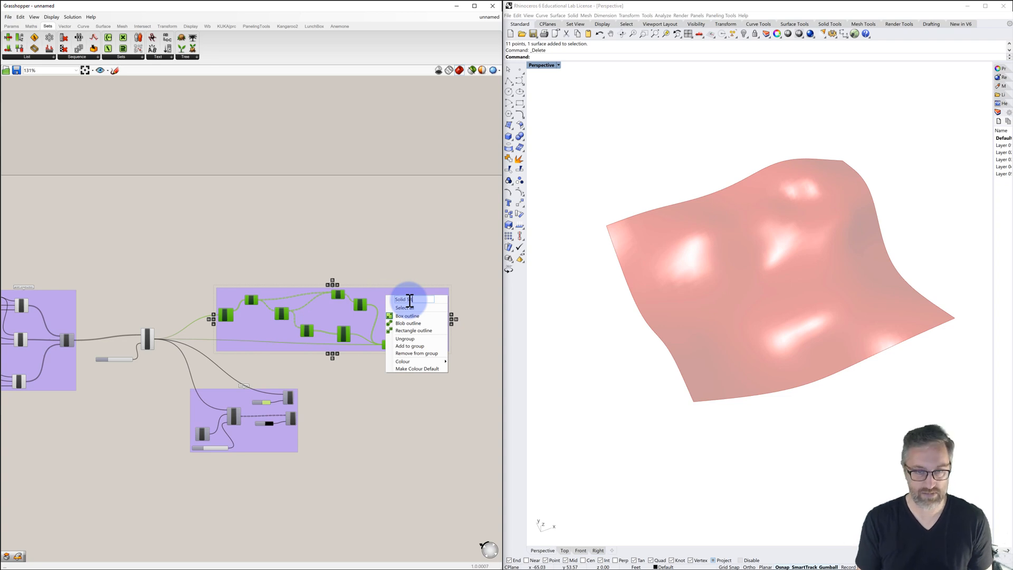
{"action": "type", "text": "e"}
{"action": "key", "text": "Return"}
{"action": "left_click", "coordinate": [397, 263]}
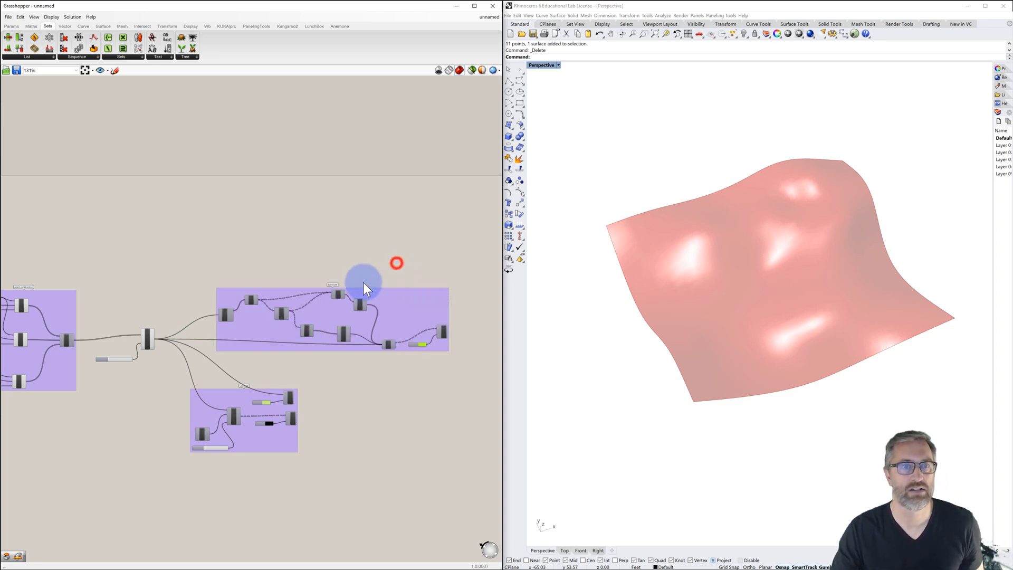
Move the Solid Site group slightly away from Patch and shift the Contour group down to separate the two groups.
{"action": "scroll", "coordinate": [327, 299], "scroll_direction": "up", "scroll_amount": 1}
{"action": "left_click", "coordinate": [395, 303]}
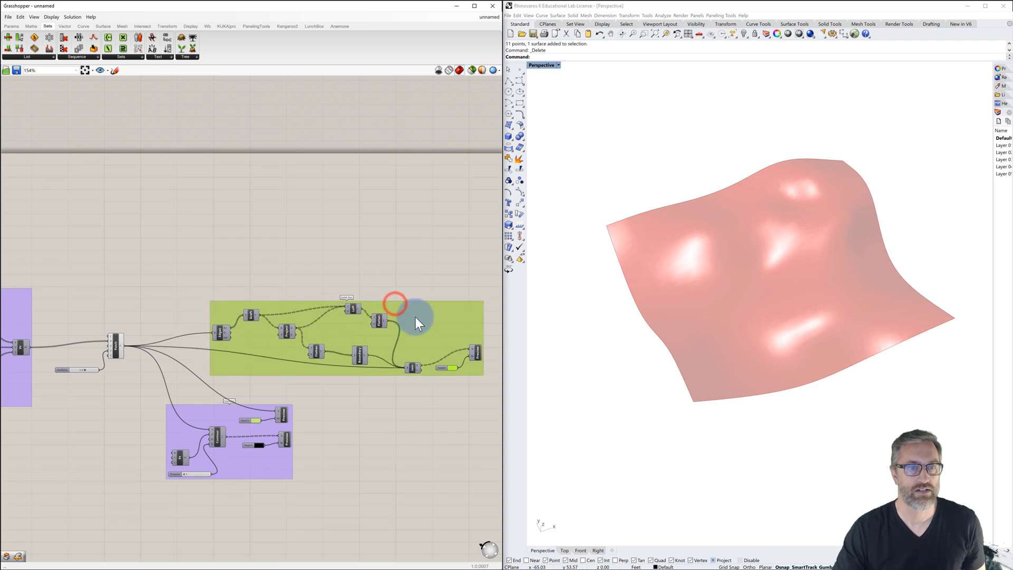
{"action": "left_click_drag", "start_coordinate": [416, 318], "coordinate": [423, 319]}
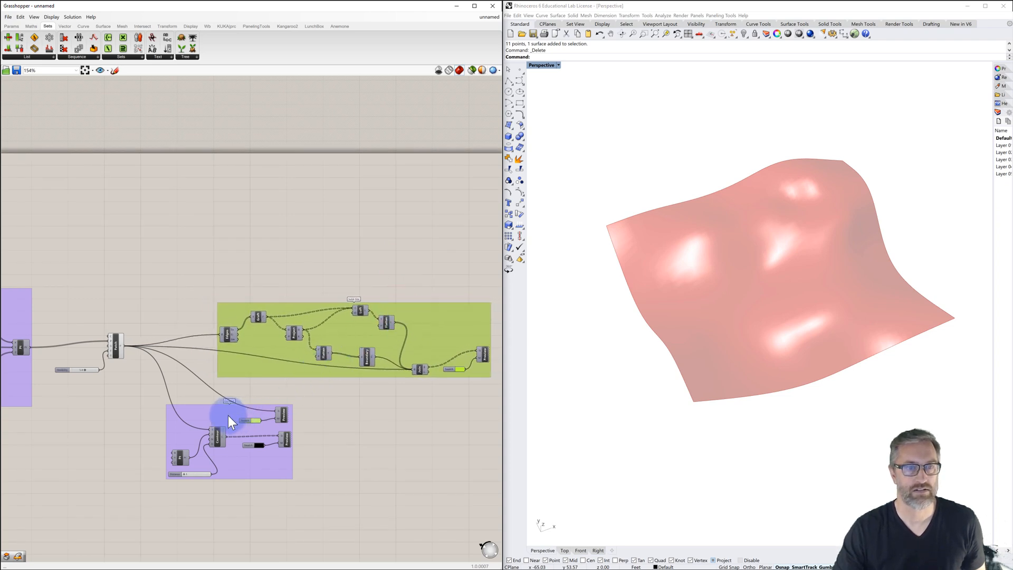
{"action": "left_click_drag", "start_coordinate": [228, 416], "coordinate": [204, 437]}
{"action": "left_click", "coordinate": [214, 260]}
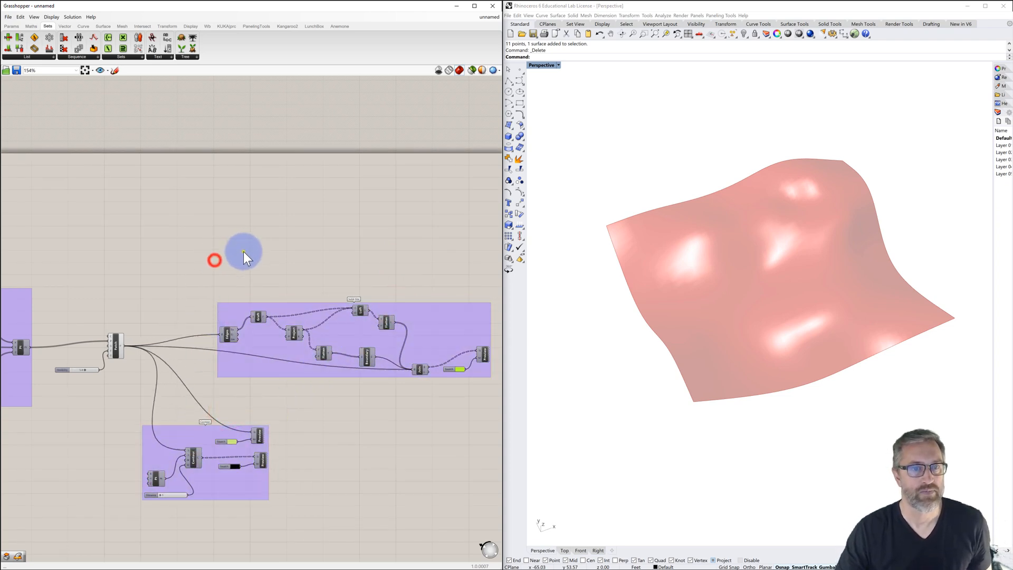
Add an Isotrim (SubSrf) component in the empty canvas area above the Solid Site group.
{"action": "right_click_drag", "start_coordinate": [243, 252], "coordinate": [218, 264]}
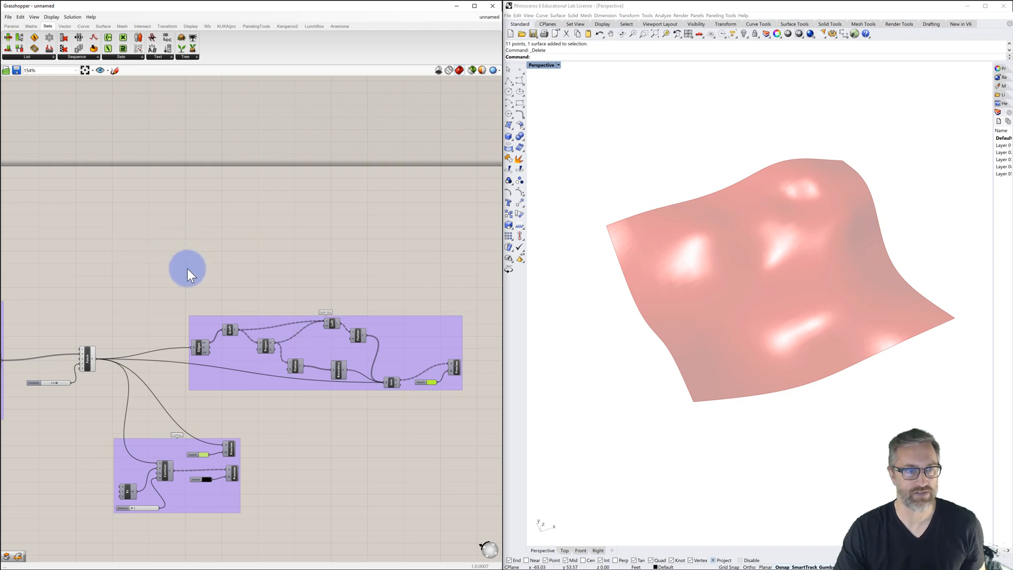
{"action": "double_click", "coordinate": [189, 250]}
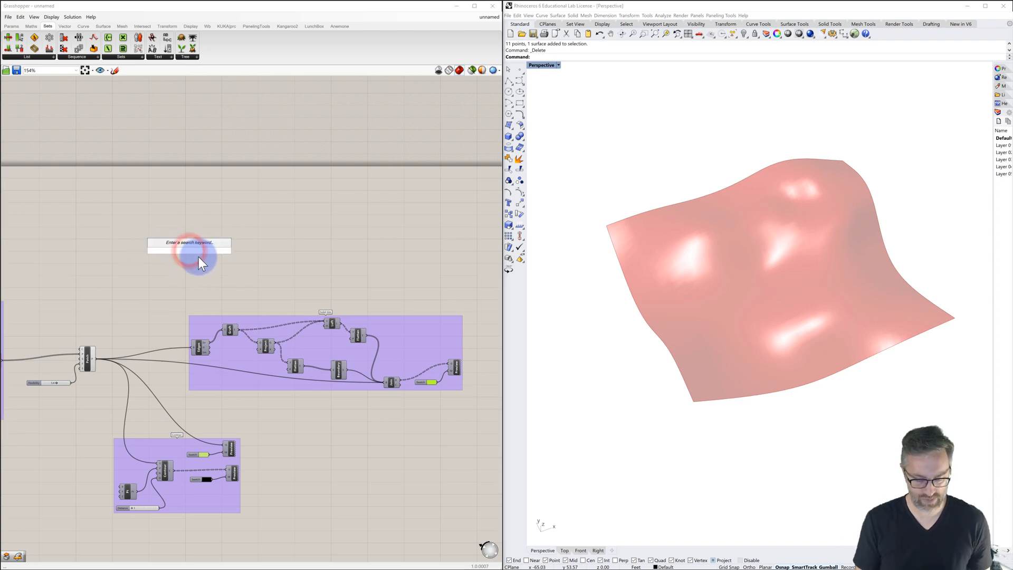
{"action": "type", "text": "iso"}
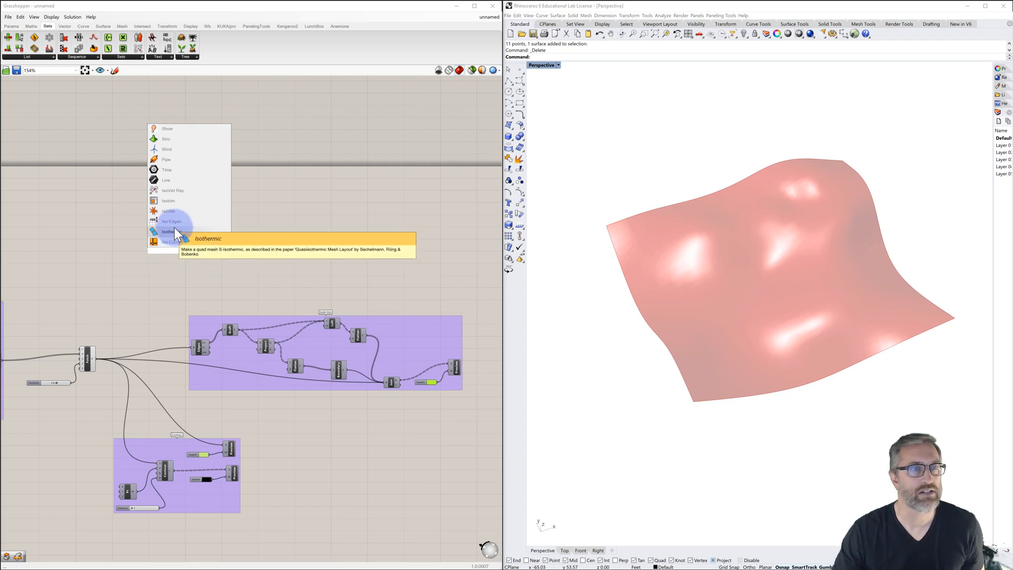
{"action": "left_click", "coordinate": [172, 201]}
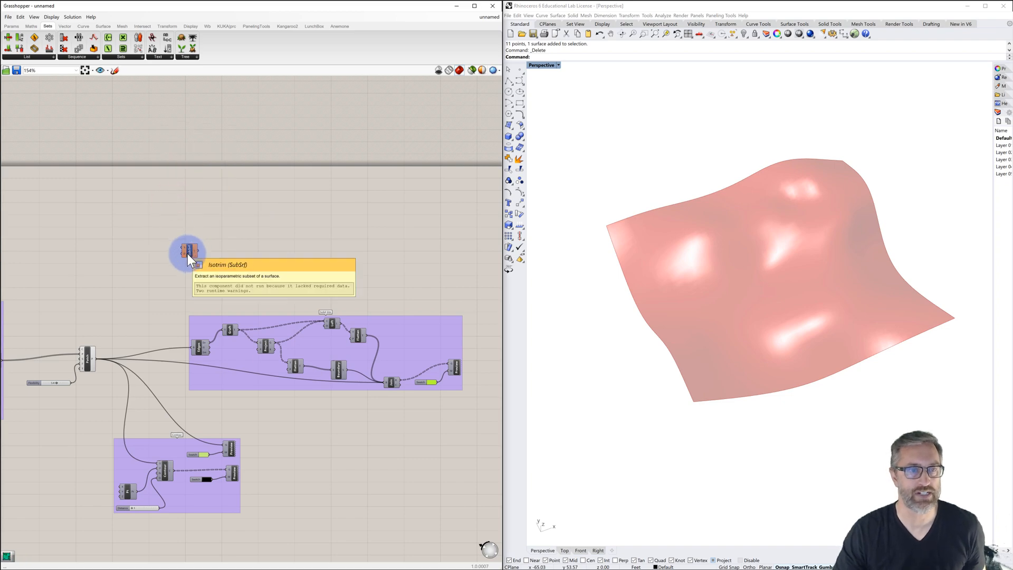
{"action": "scroll", "coordinate": [188, 254], "scroll_direction": "up", "scroll_amount": 1}
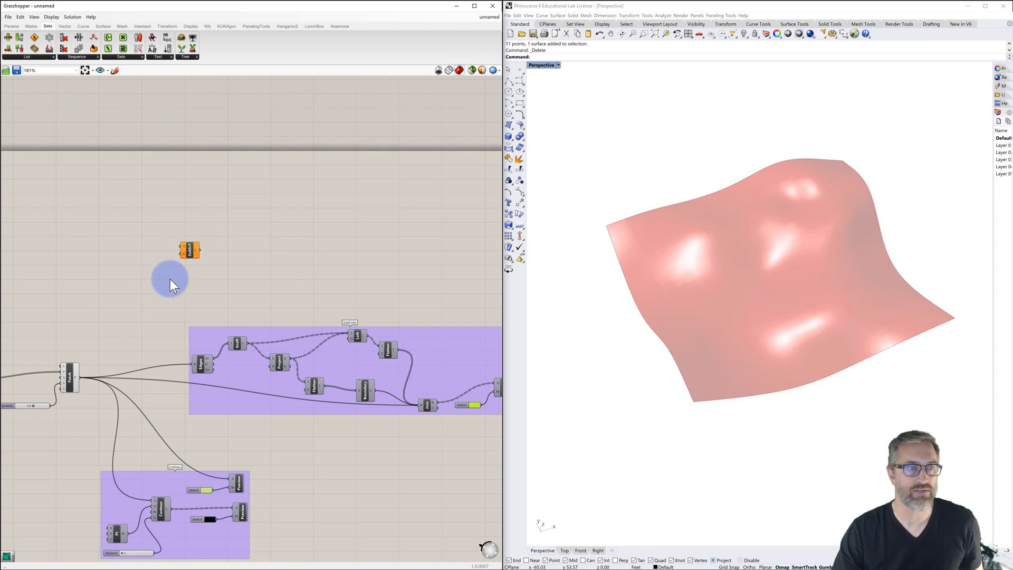
Connect the Patch surface output to the surface input of the Isotrim component.
{"action": "left_click_drag", "start_coordinate": [82, 377], "coordinate": [179, 245]}
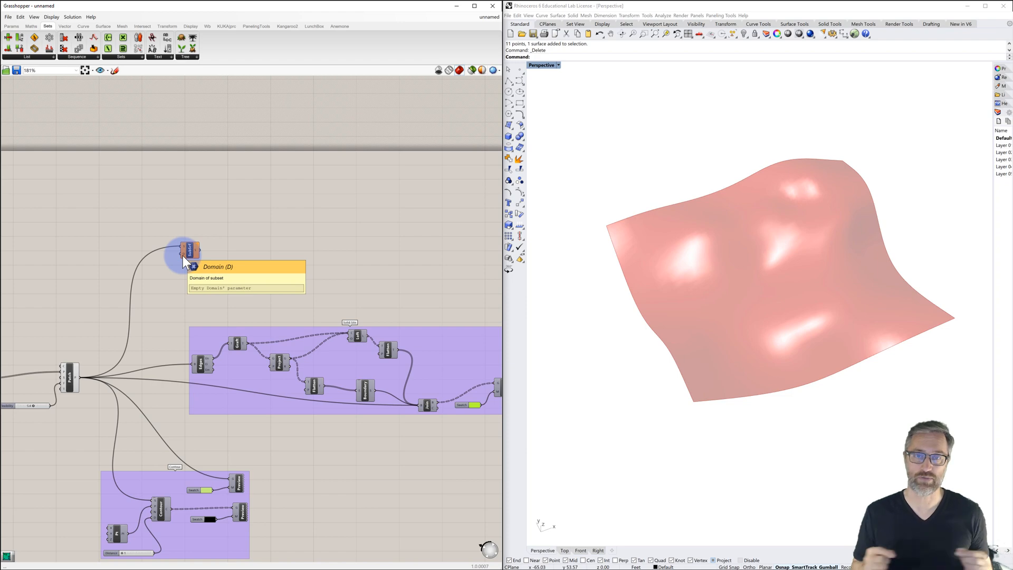
{"action": "double_click", "coordinate": [142, 216]}
{"action": "type", "text": "construc"}
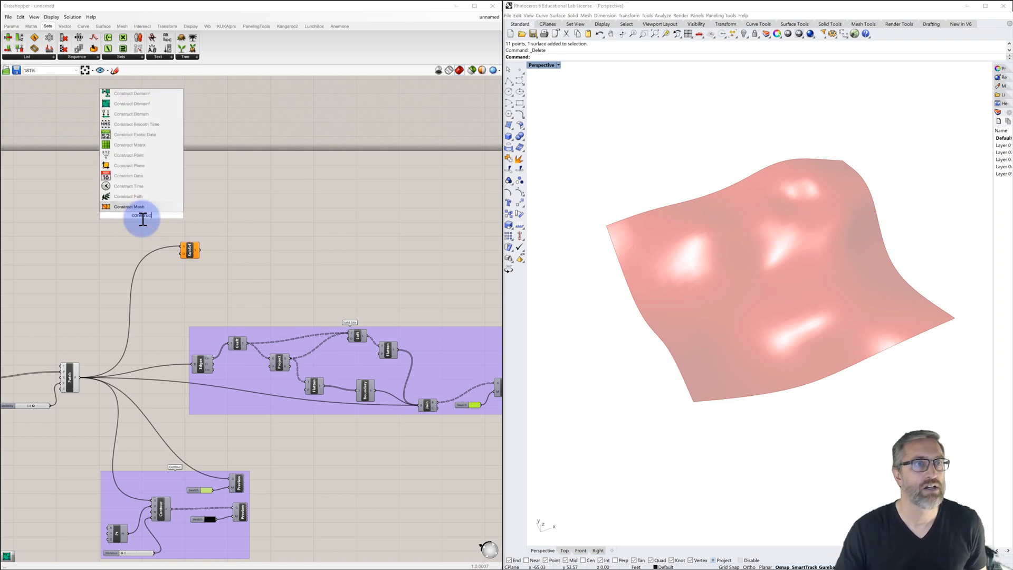
{"action": "left_click", "coordinate": [143, 93]}
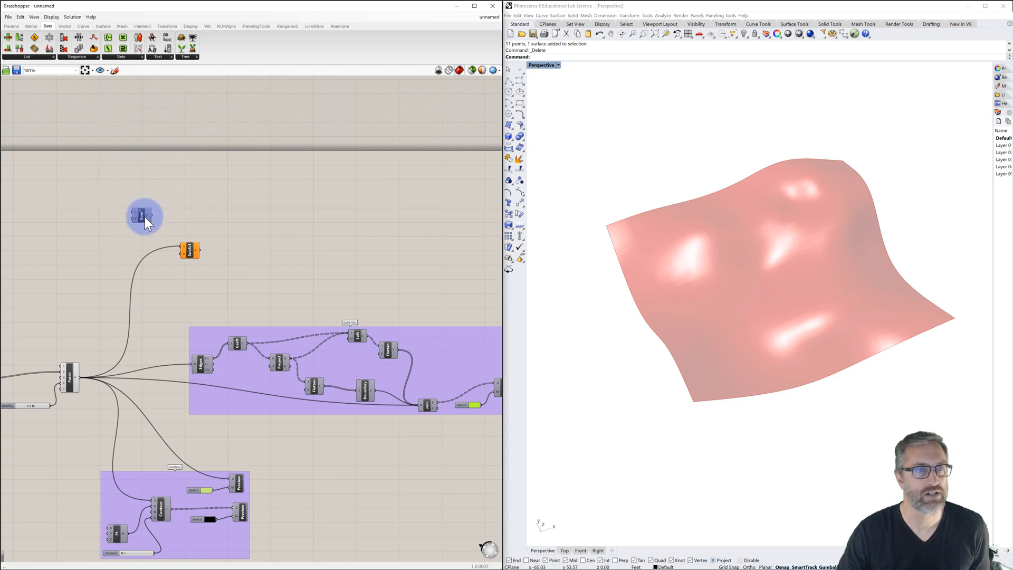
{"action": "scroll", "coordinate": [144, 217], "scroll_direction": "up", "scroll_amount": 1}
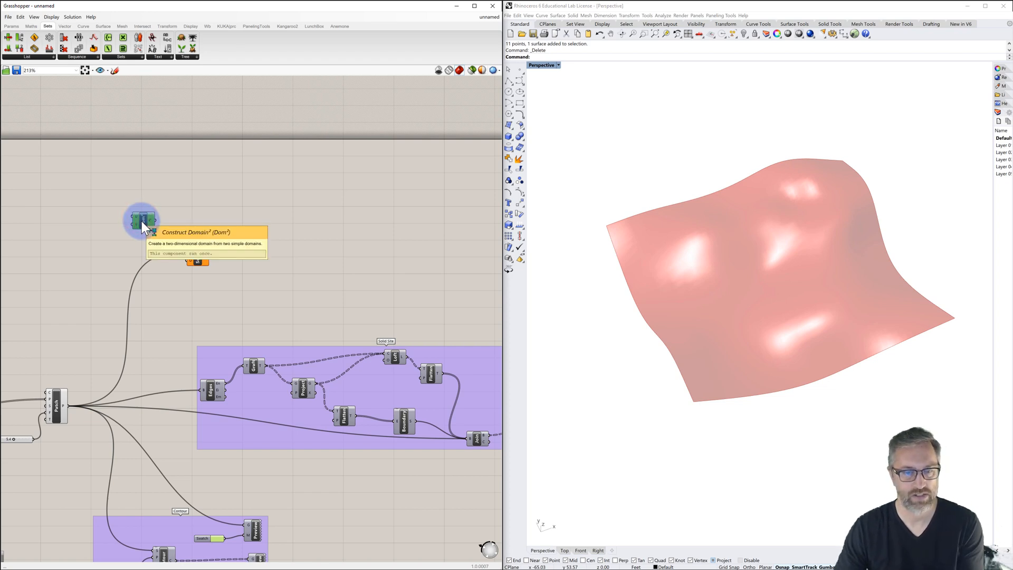
{"action": "key", "text": "Delete"}
Add a Divide Domain² component beside Isotrim and connect the Patch surface output to its domain input.
{"action": "double_click", "coordinate": [139, 210]}
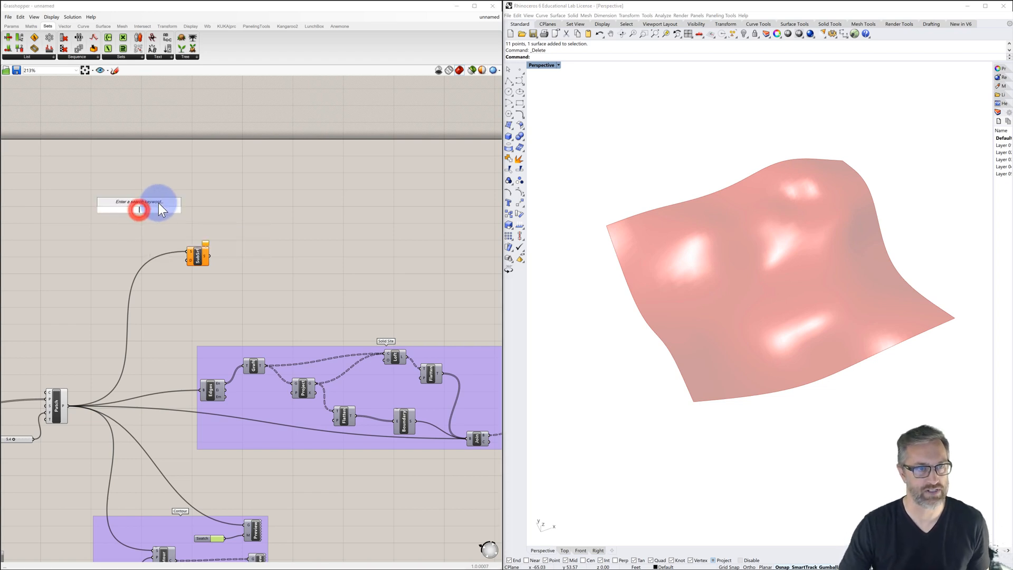
{"action": "type", "text": "divide"}
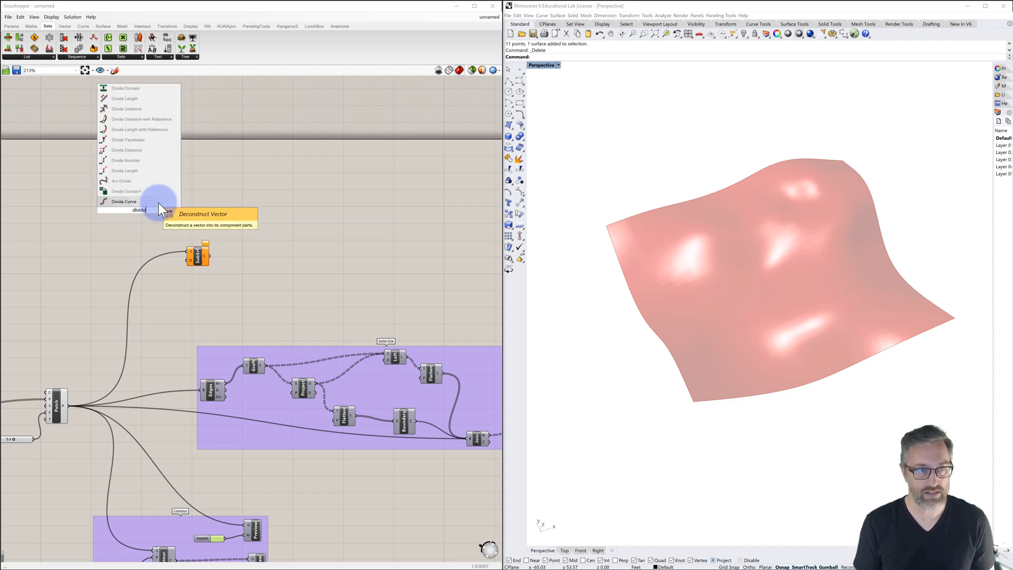
{"action": "left_click", "coordinate": [126, 192]}
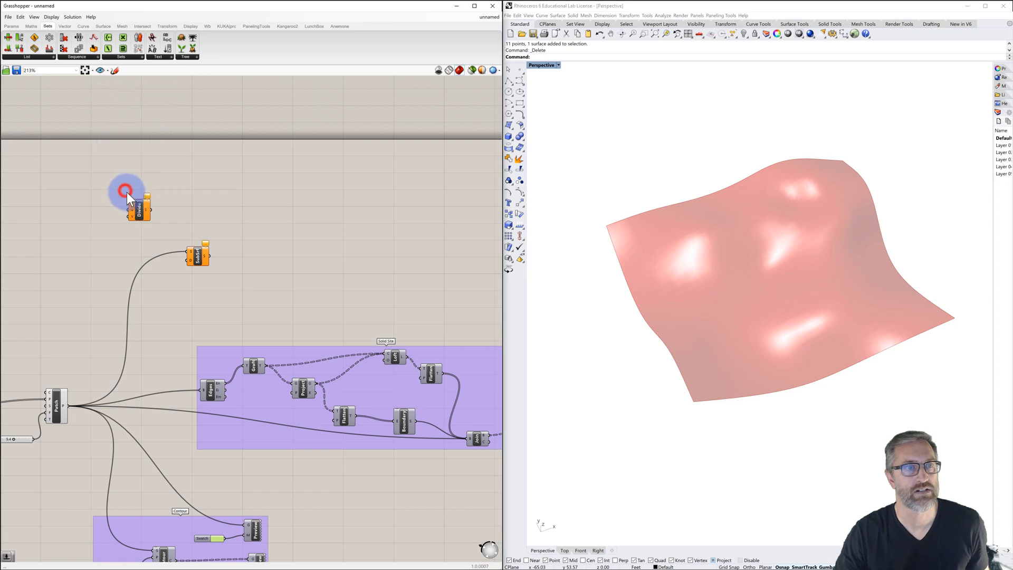
{"action": "left_click_drag", "start_coordinate": [138, 211], "coordinate": [148, 234]}
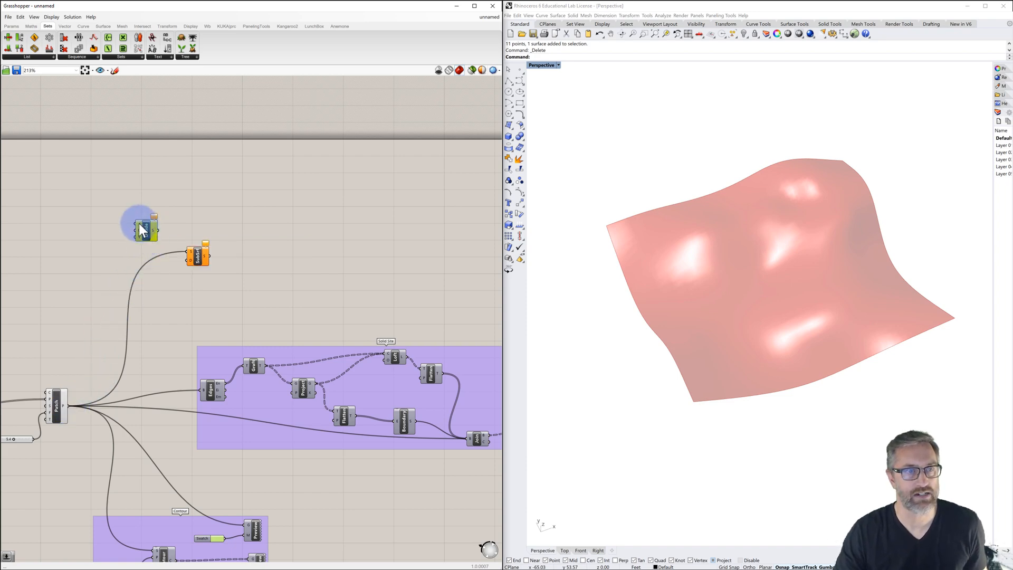
{"action": "scroll", "coordinate": [138, 223], "scroll_direction": "up", "scroll_amount": 3}
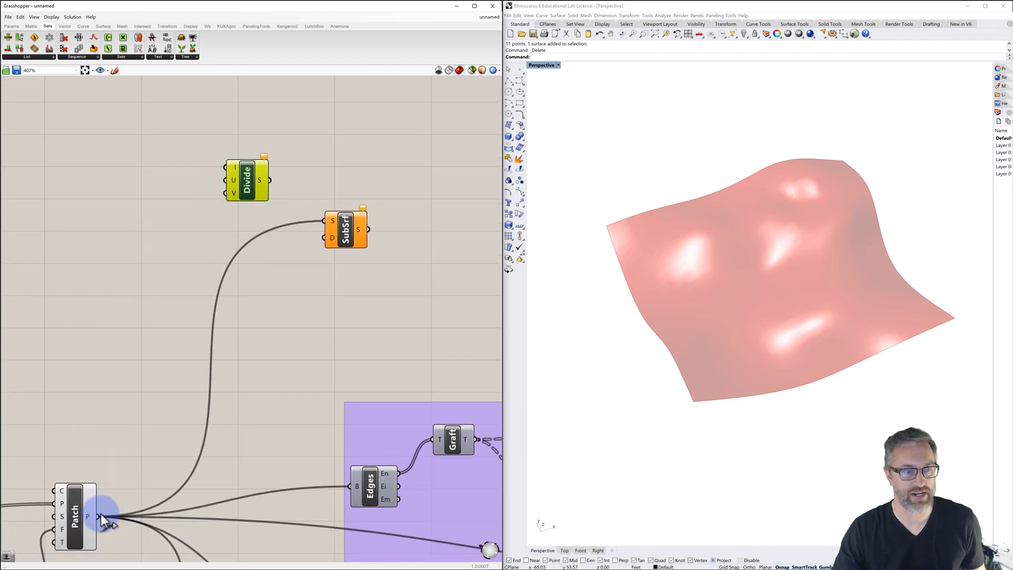
{"action": "left_click_drag", "start_coordinate": [100, 516], "coordinate": [226, 166]}
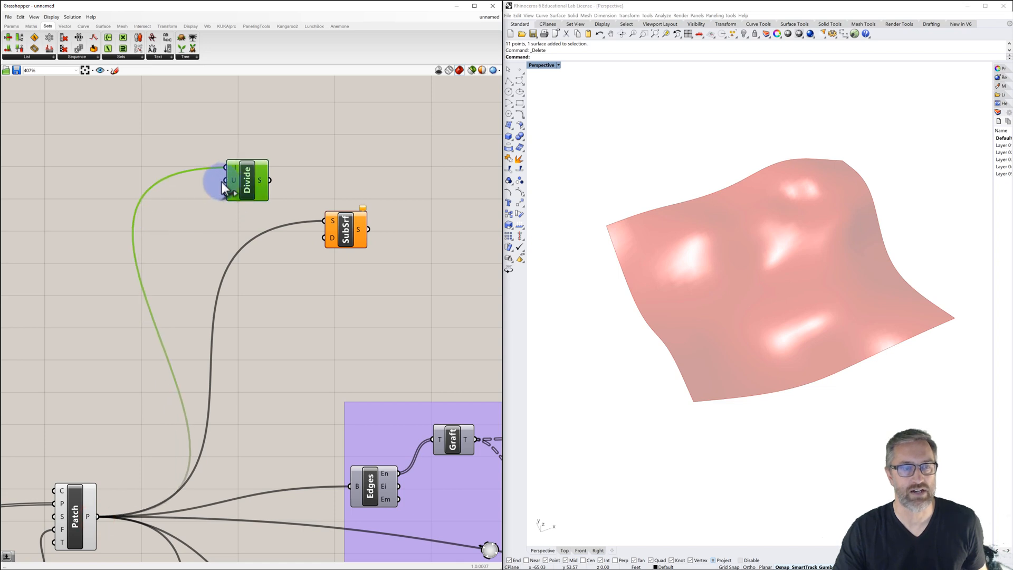
Add a number slider ranging from 10 to 30 with value 20 and connect it to the U input of Divide Domain².
{"action": "double_click", "coordinate": [110, 164]}
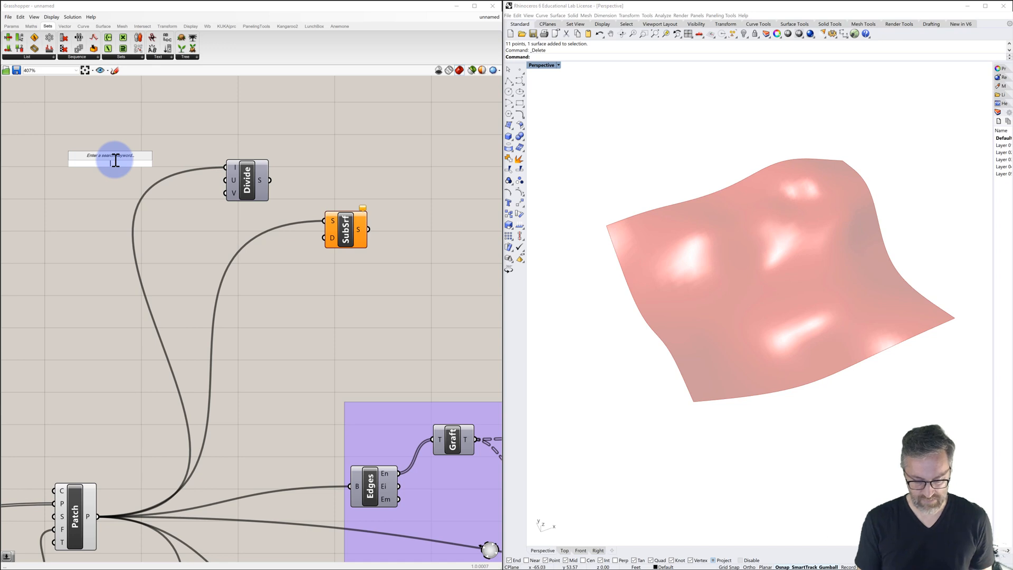
{"action": "type", "text": "10<"}
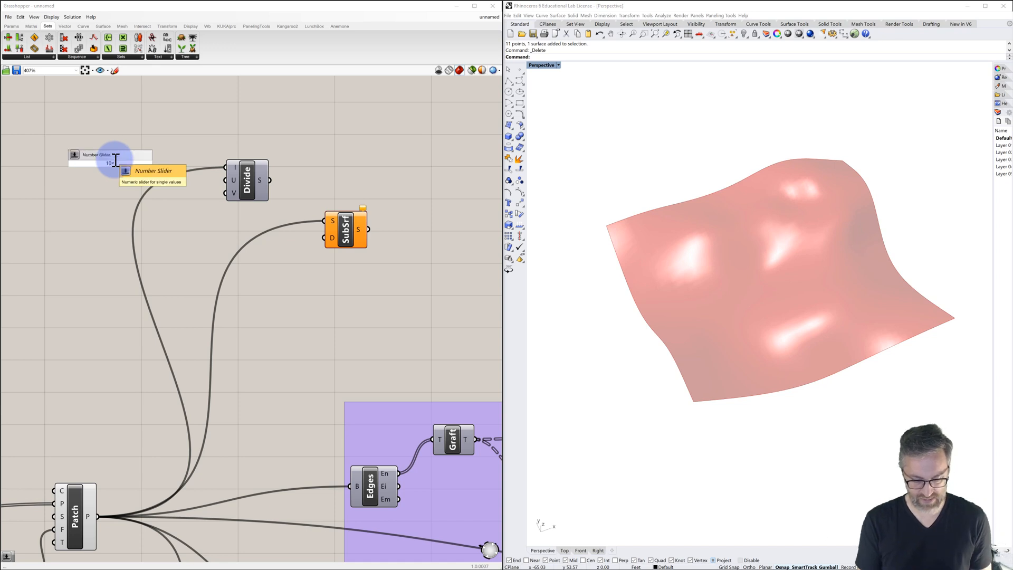
{"action": "type", "text": "20<30"}
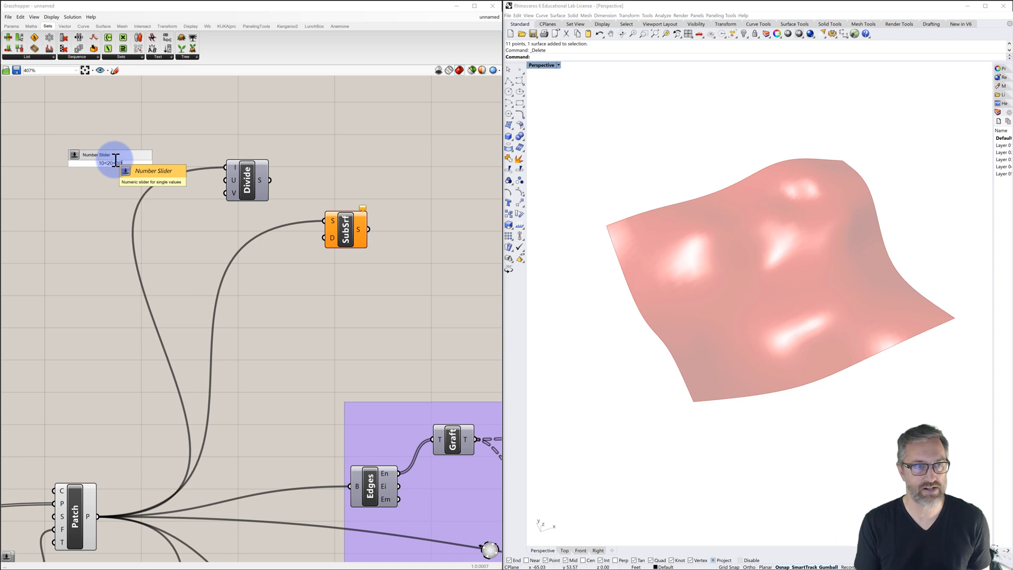
{"action": "key", "text": "Return"}
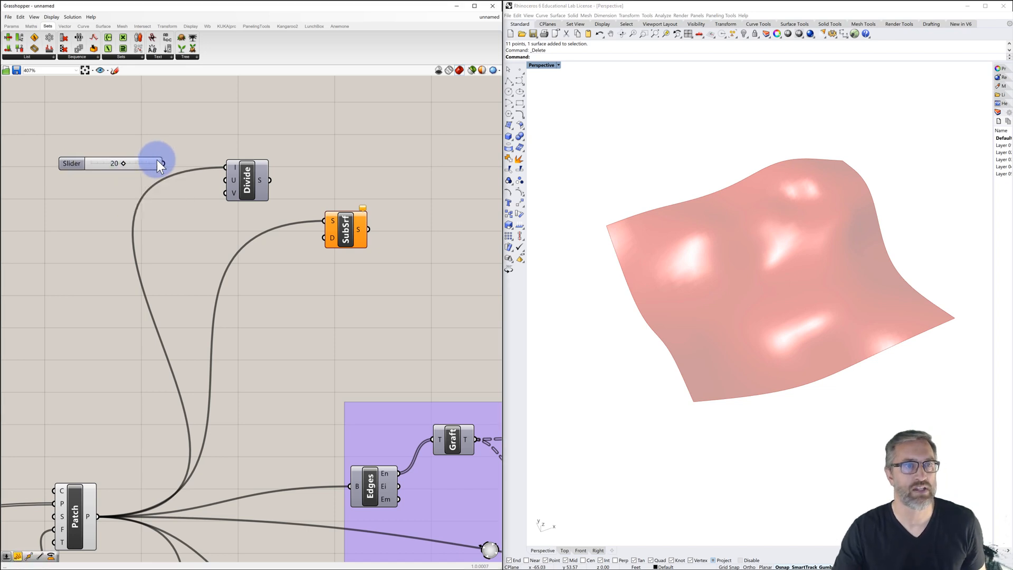
{"action": "left_click_drag", "start_coordinate": [165, 165], "coordinate": [225, 181]}
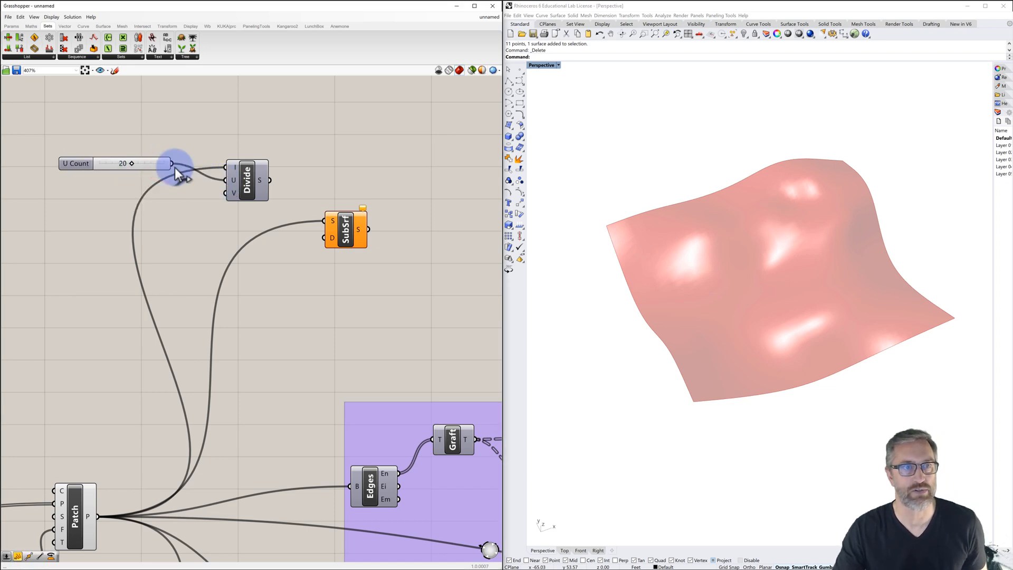
Wire the U Count slider into Divide's V input and Divide's output into the D input of SubSrf.
{"action": "left_click_drag", "start_coordinate": [171, 164], "coordinate": [226, 197]}
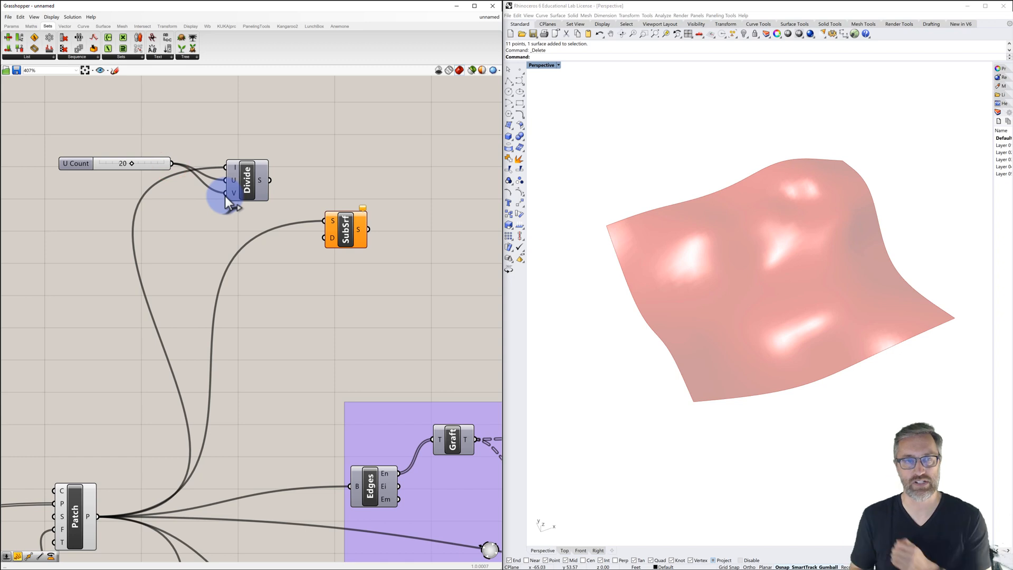
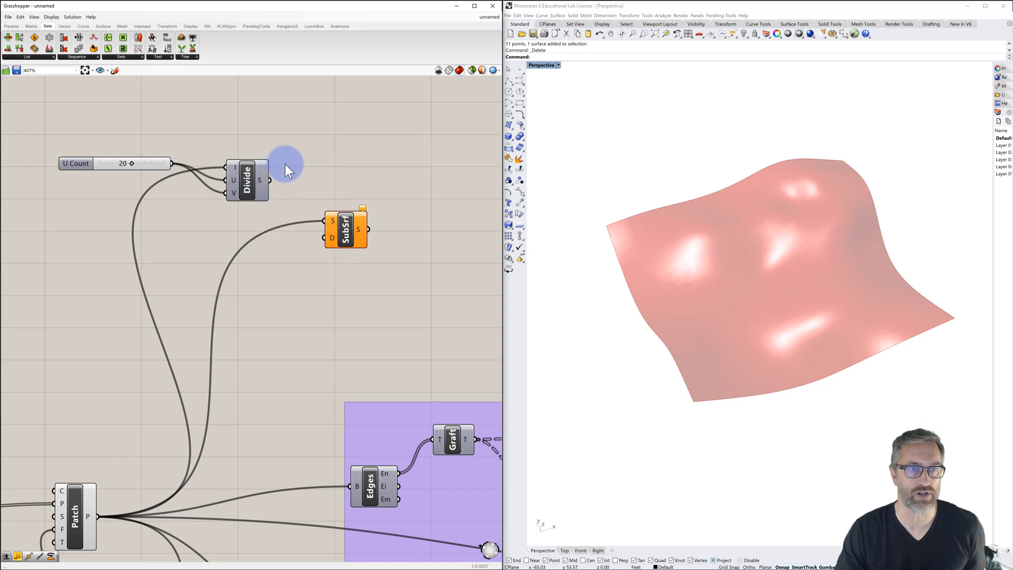
{"action": "left_click_drag", "start_coordinate": [270, 180], "coordinate": [320, 241]}
{"action": "left_click", "coordinate": [335, 230]}
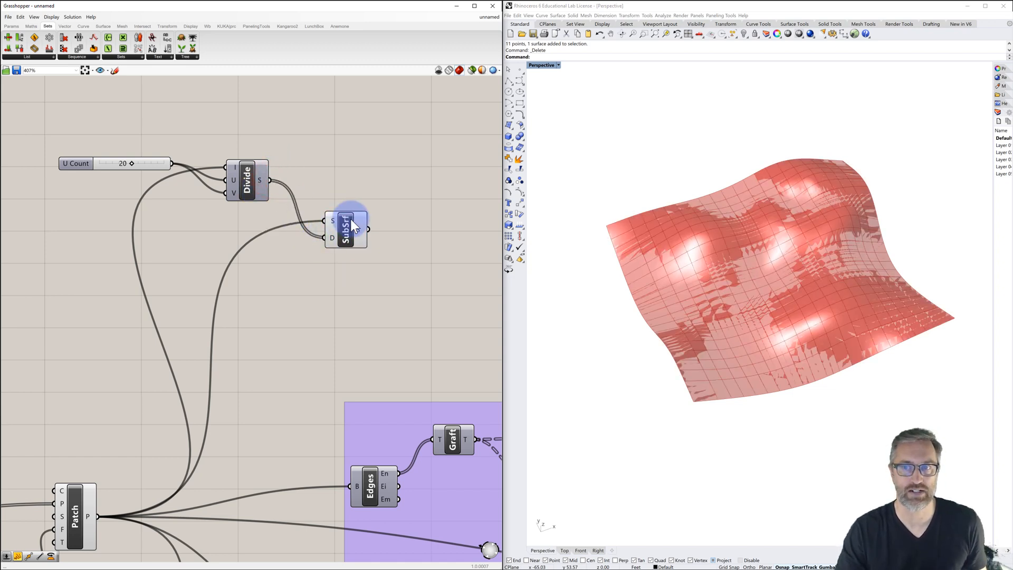
{"action": "left_click", "coordinate": [351, 218]}
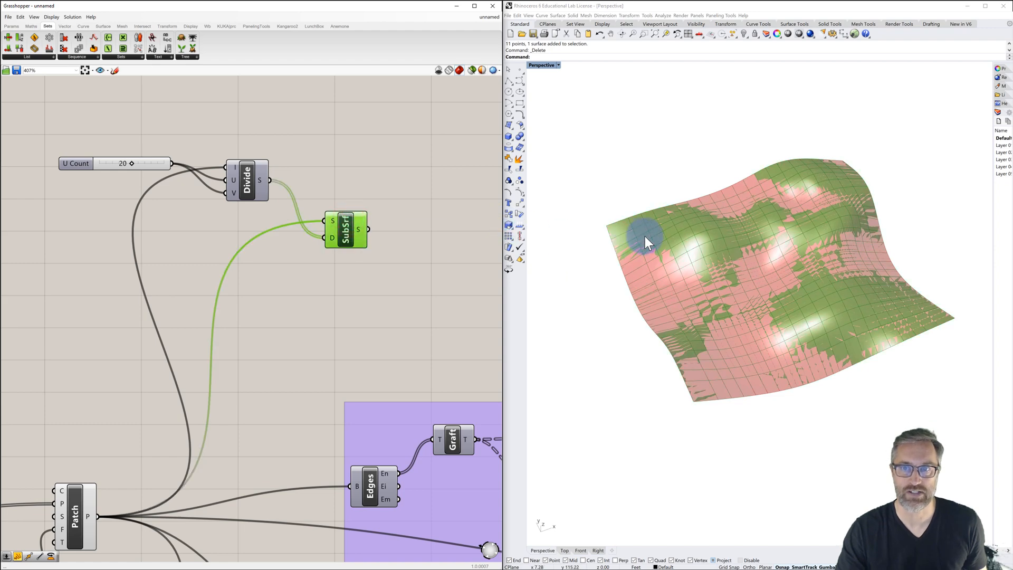
{"action": "right_click_drag", "start_coordinate": [708, 302], "coordinate": [718, 263]}
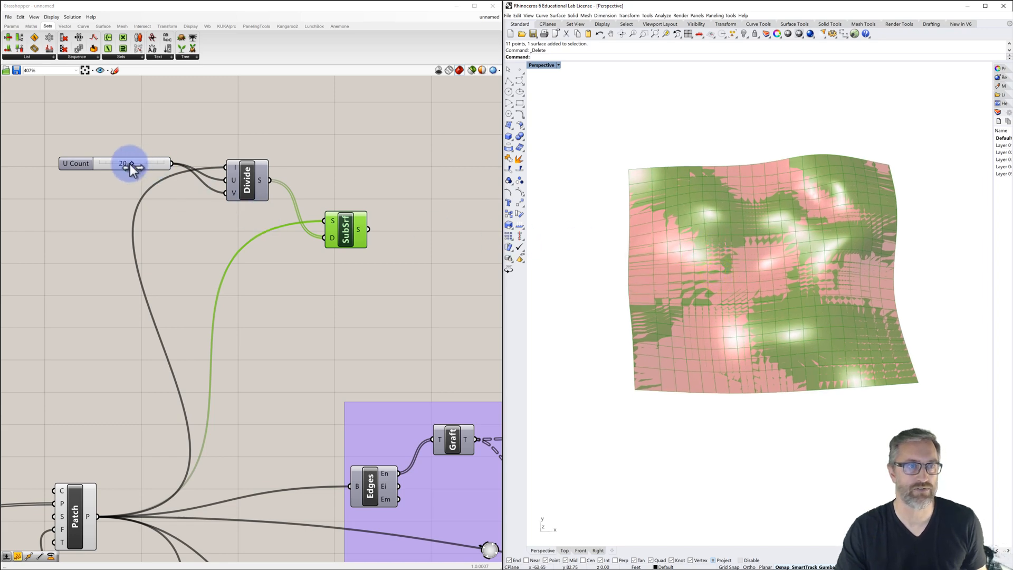
Set the U Count slider to 30 and turn off the preview of the Patch component.
{"action": "left_click_drag", "start_coordinate": [131, 163], "coordinate": [166, 166]}
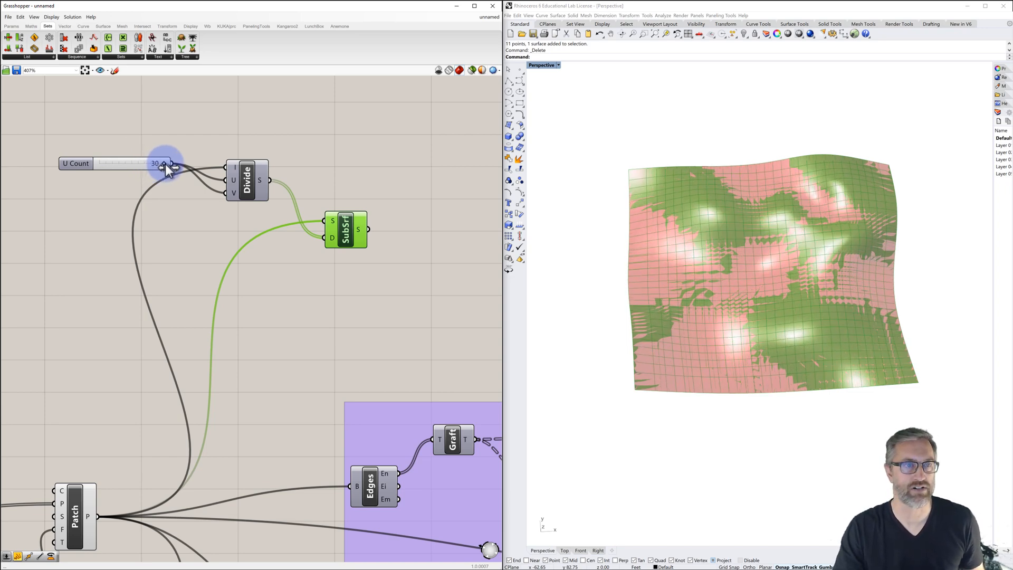
{"action": "left_click", "coordinate": [170, 135]}
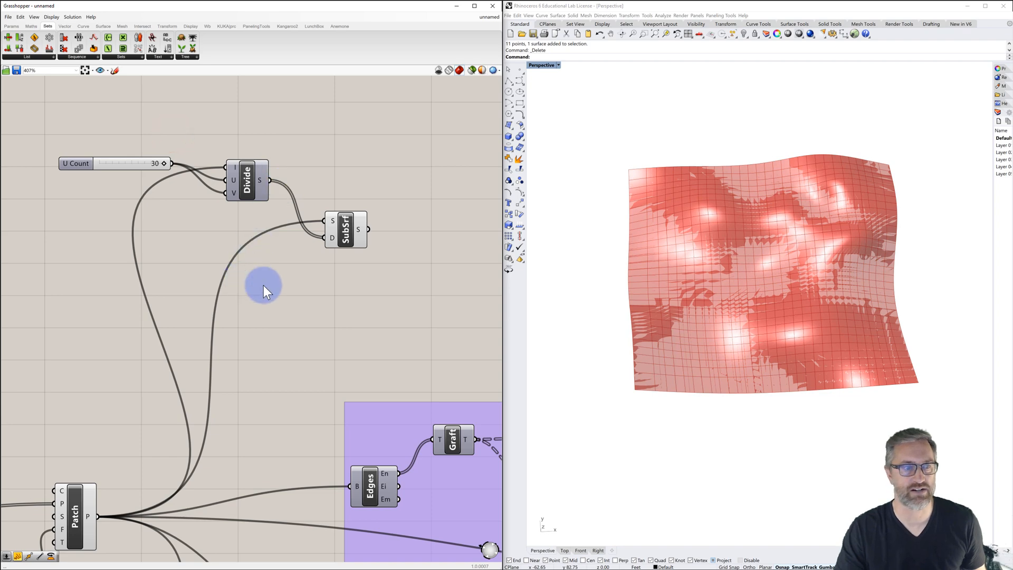
{"action": "right_click", "coordinate": [73, 507]}
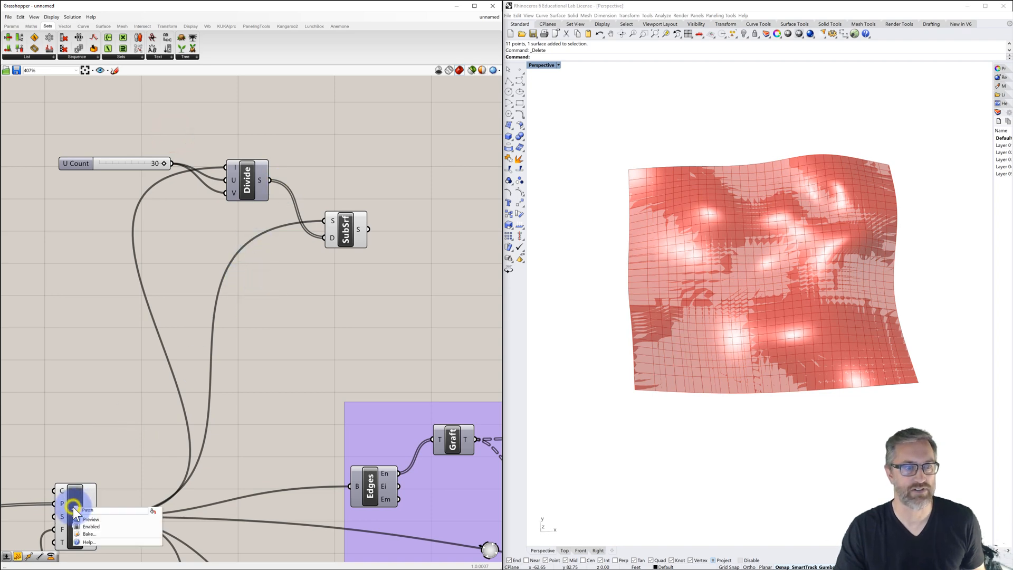
{"action": "left_click", "coordinate": [88, 519]}
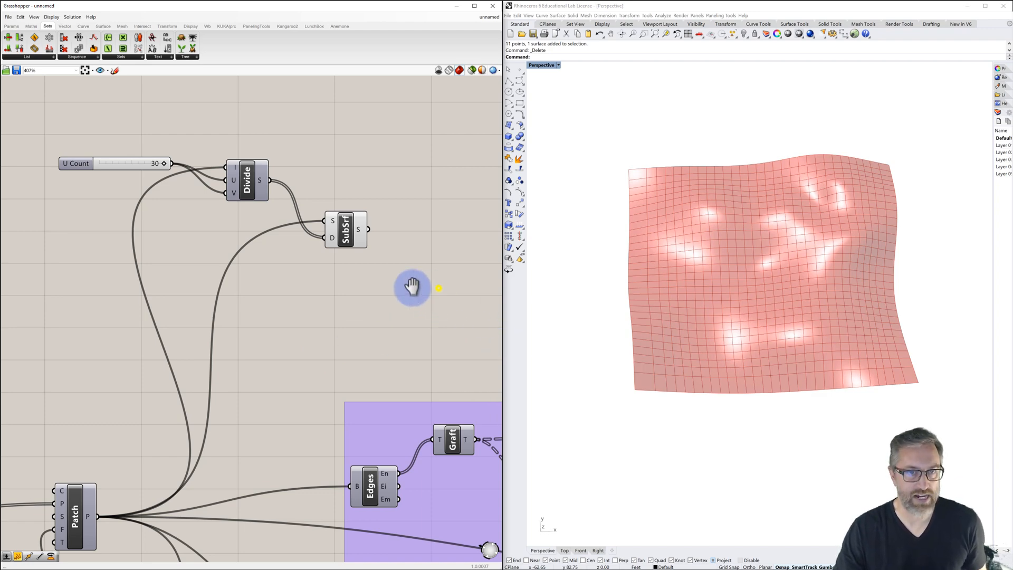
Add an Area component beside SubSrf and feed the SubSrf output into its geometry input.
{"action": "right_click_drag", "start_coordinate": [438, 289], "coordinate": [349, 287]}
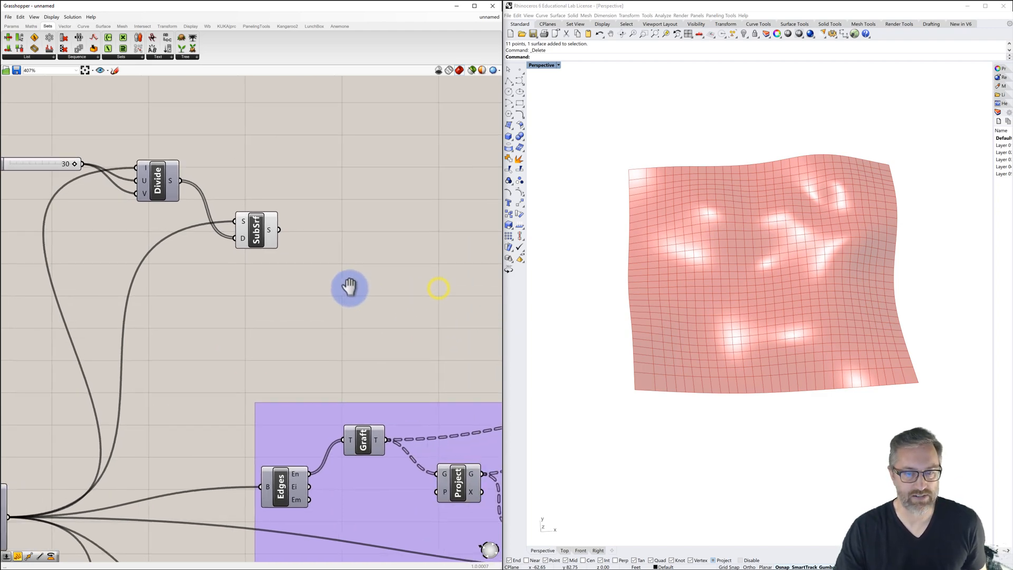
{"action": "double_click", "coordinate": [353, 207]}
{"action": "type", "text": "area"}
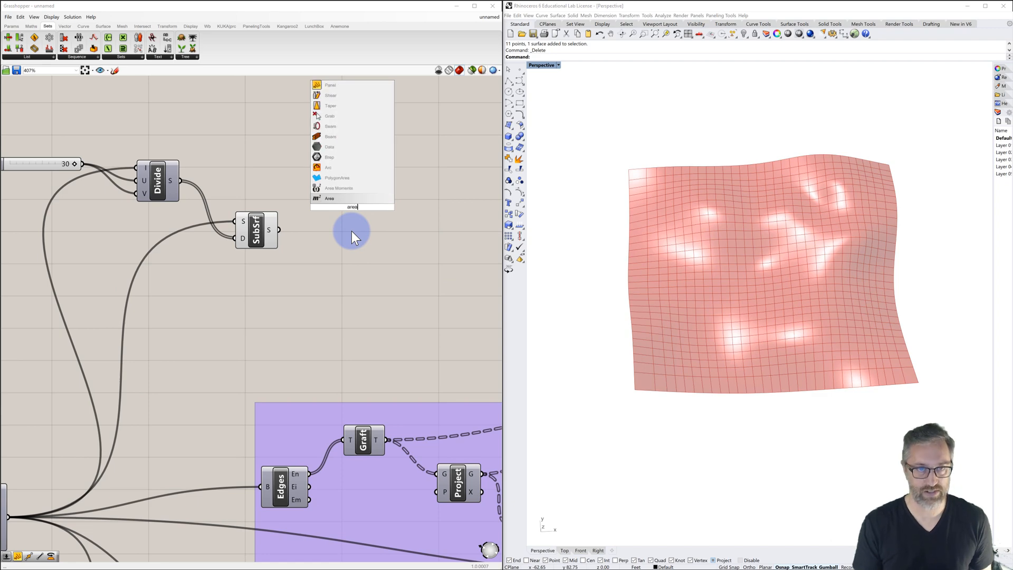
{"action": "left_click", "coordinate": [332, 197]}
{"action": "left_click_drag", "start_coordinate": [350, 203], "coordinate": [350, 223]}
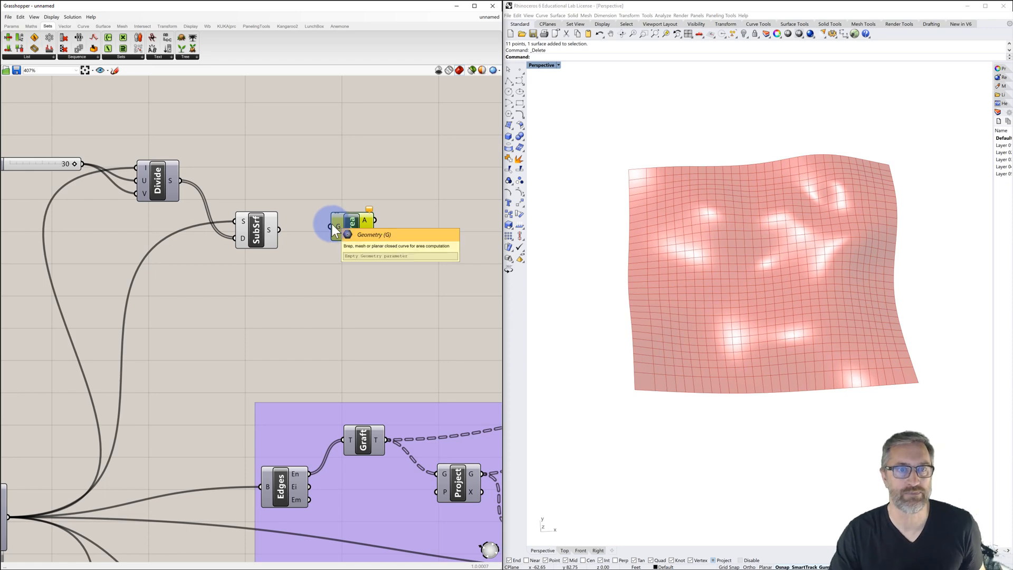
{"action": "left_click_drag", "start_coordinate": [280, 230], "coordinate": [334, 227]}
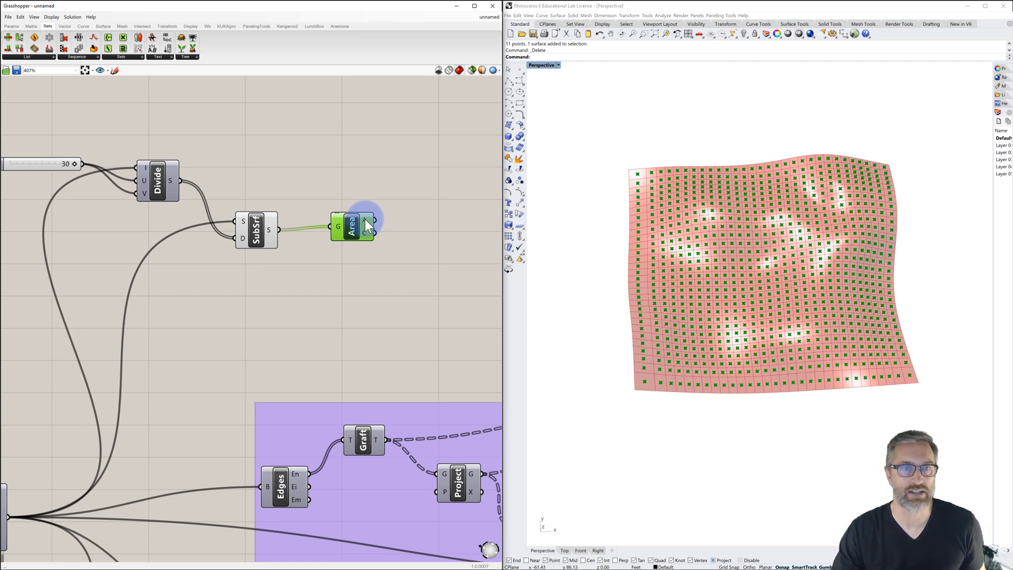
Add a Deconstruct point component beside Area and connect Area's centroid output to its P input.
{"action": "mouse_move", "coordinate": [365, 219]}
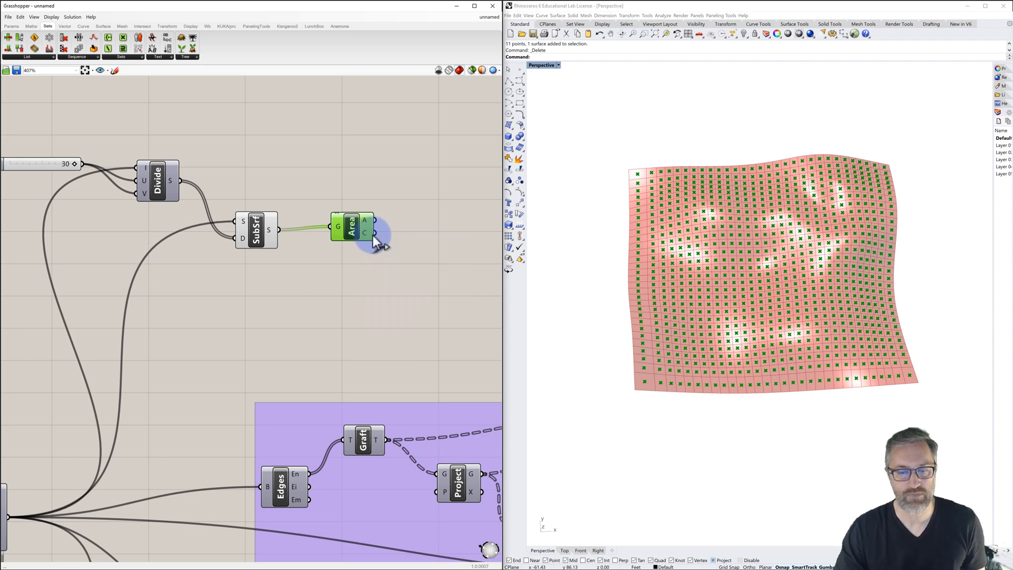
{"action": "key", "text": "space"}
{"action": "right_click_drag", "start_coordinate": [373, 235], "coordinate": [280, 238]}
{"action": "left_click", "coordinate": [329, 239]}
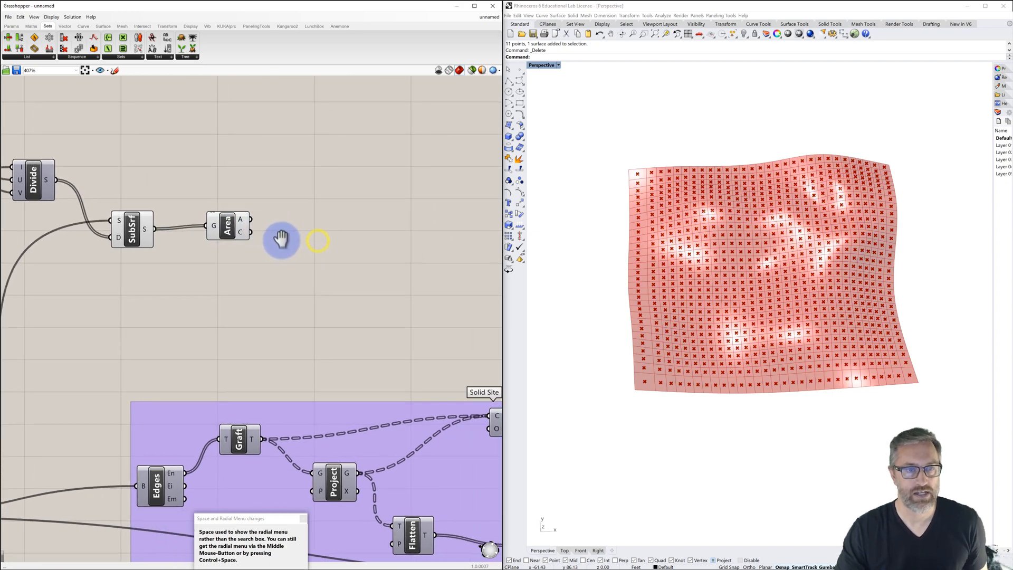
{"action": "left_click", "coordinate": [230, 226]}
{"action": "left_click", "coordinate": [290, 218]}
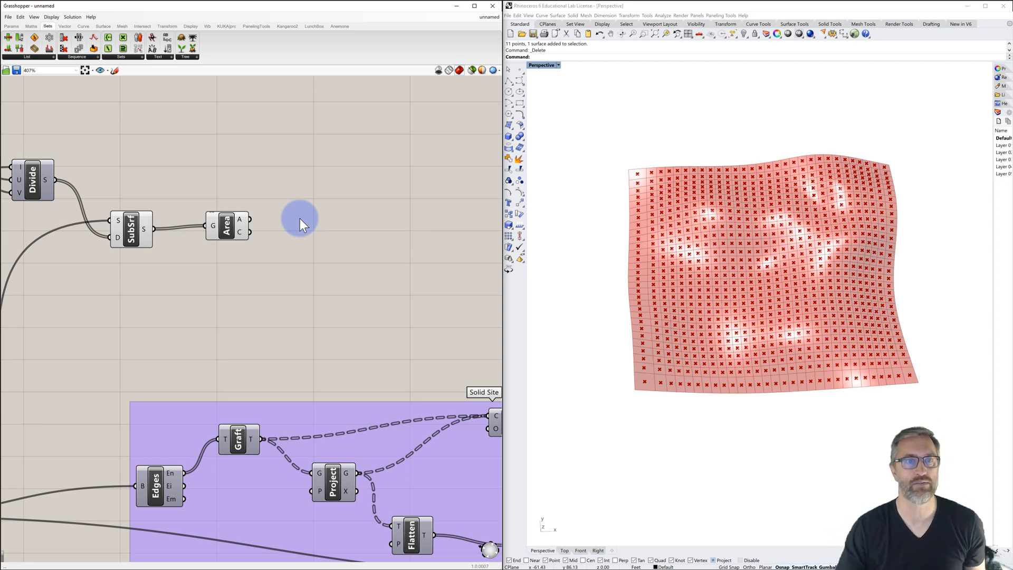
{"action": "double_click", "coordinate": [306, 217]}
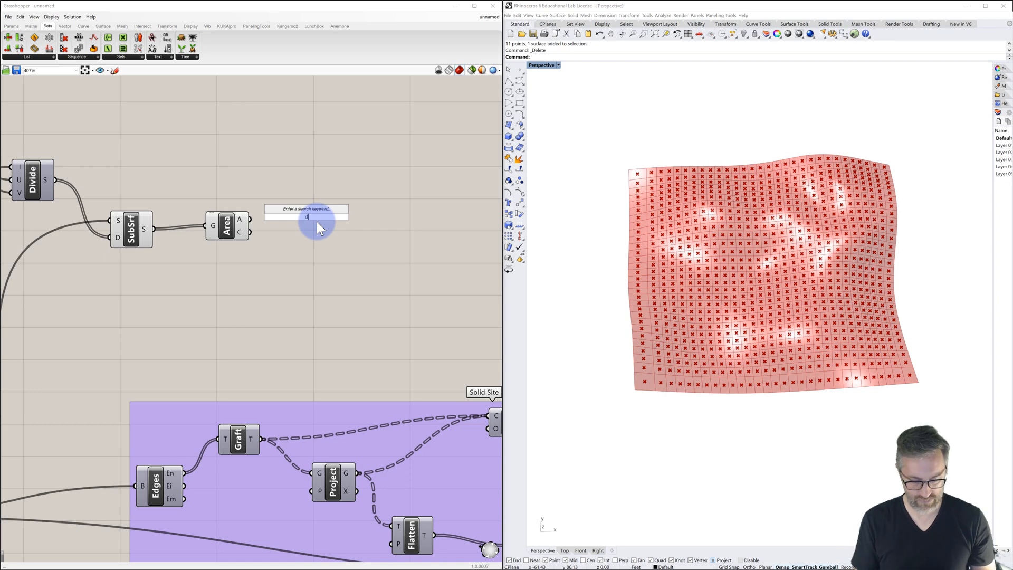
{"action": "type", "text": "deconstr"}
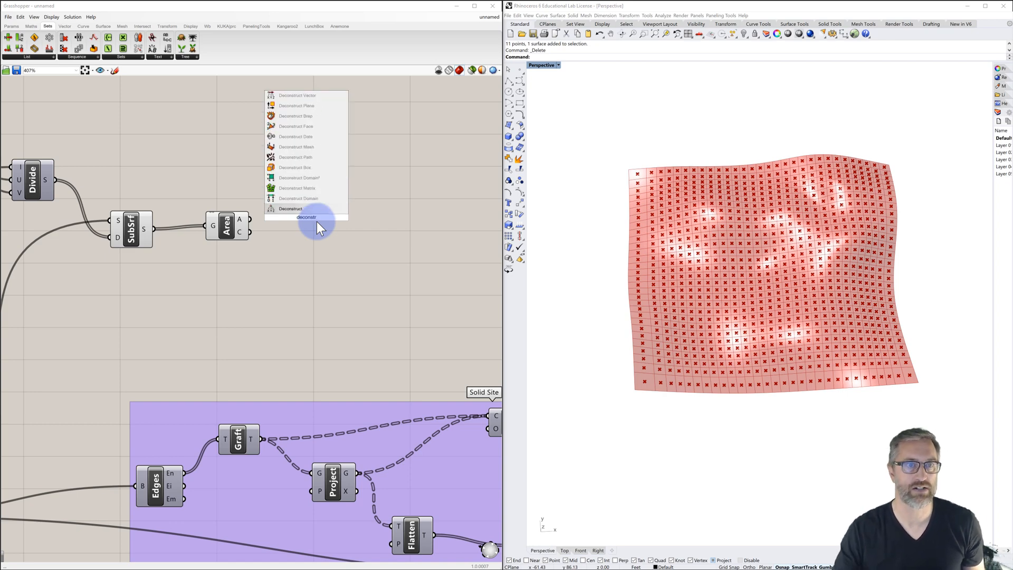
{"action": "left_click", "coordinate": [287, 209]}
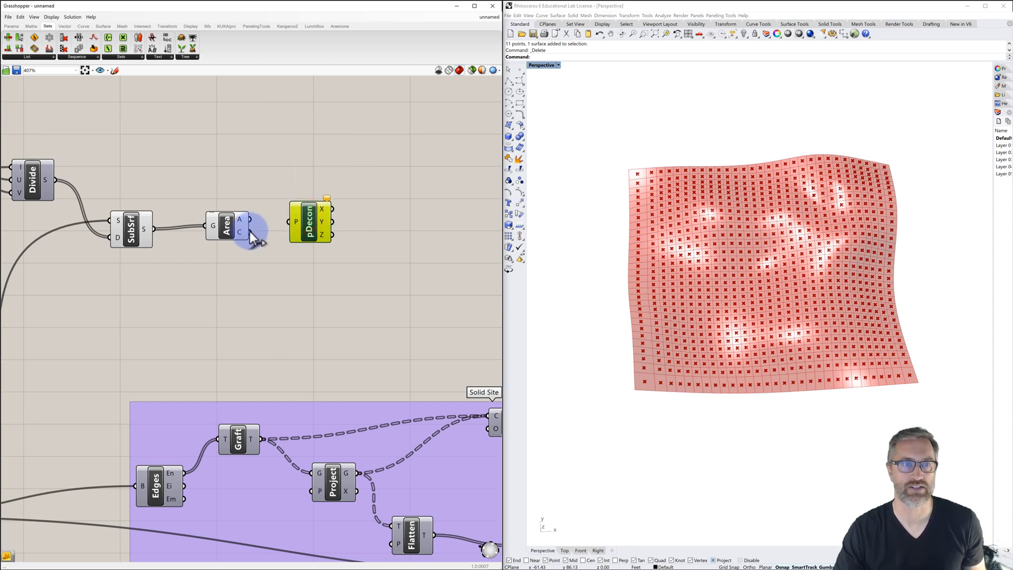
{"action": "left_click_drag", "start_coordinate": [249, 231], "coordinate": [305, 241]}
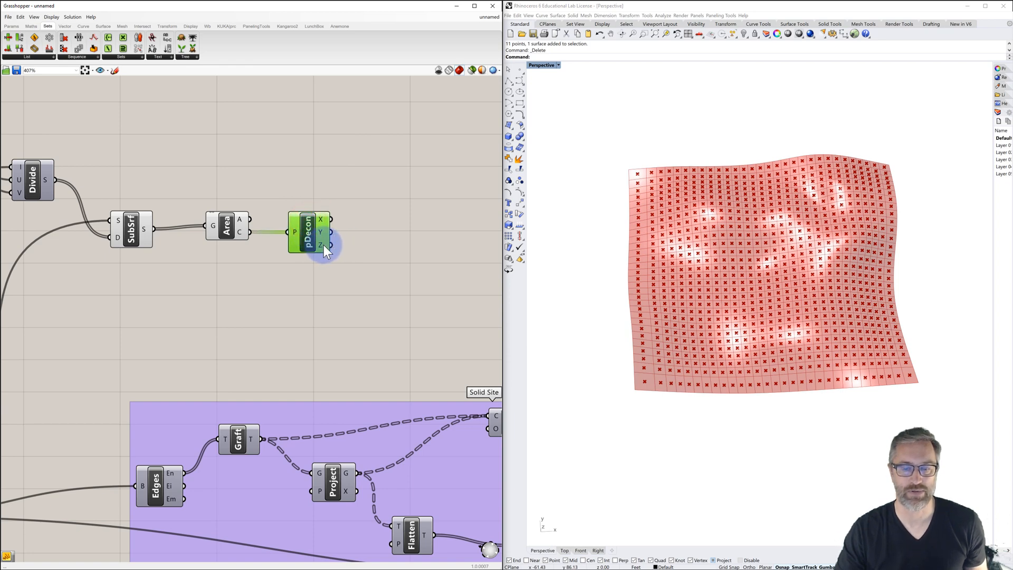
Place a numeric Bounds component on the canvas beside the pDecon component.
{"action": "right_click_drag", "start_coordinate": [345, 244], "coordinate": [248, 217]}
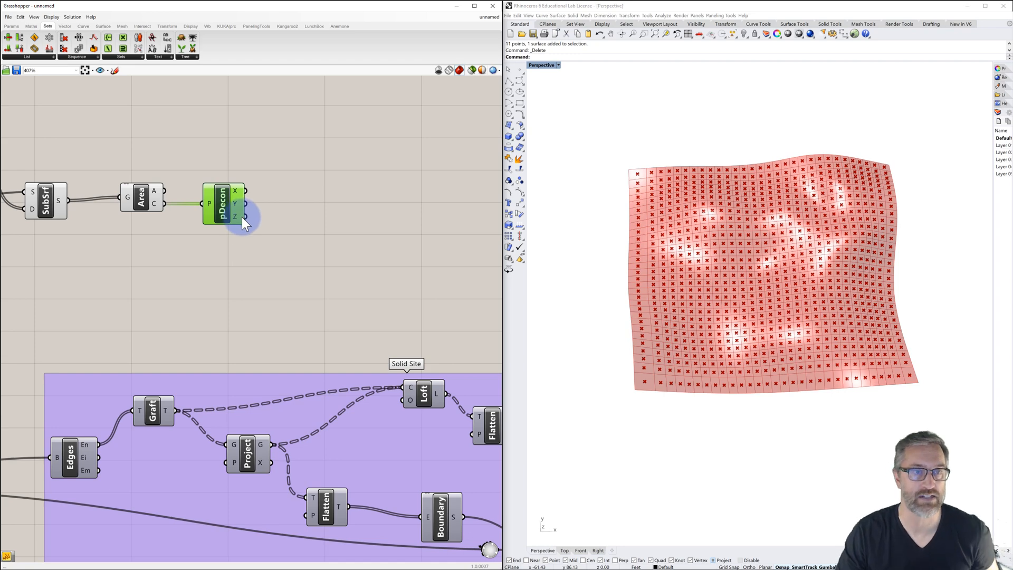
{"action": "mouse_move", "coordinate": [233, 220]}
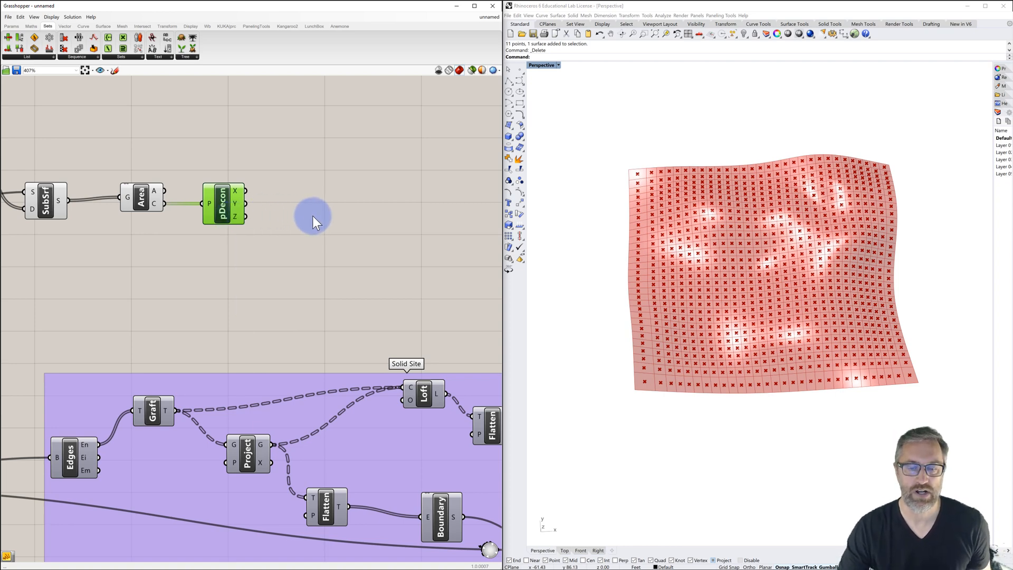
{"action": "mouse_move", "coordinate": [241, 217]}
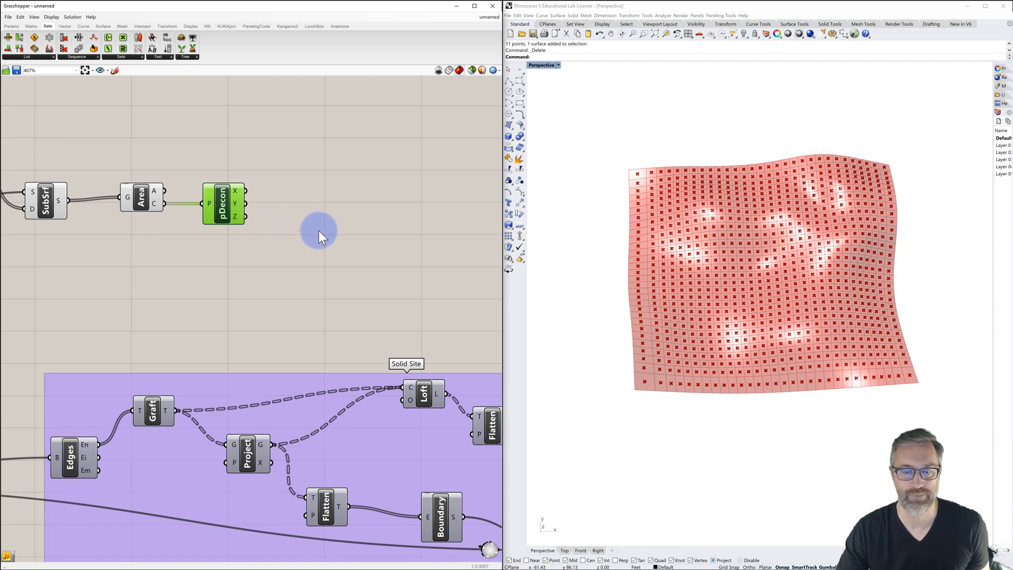
{"action": "double_click", "coordinate": [308, 226]}
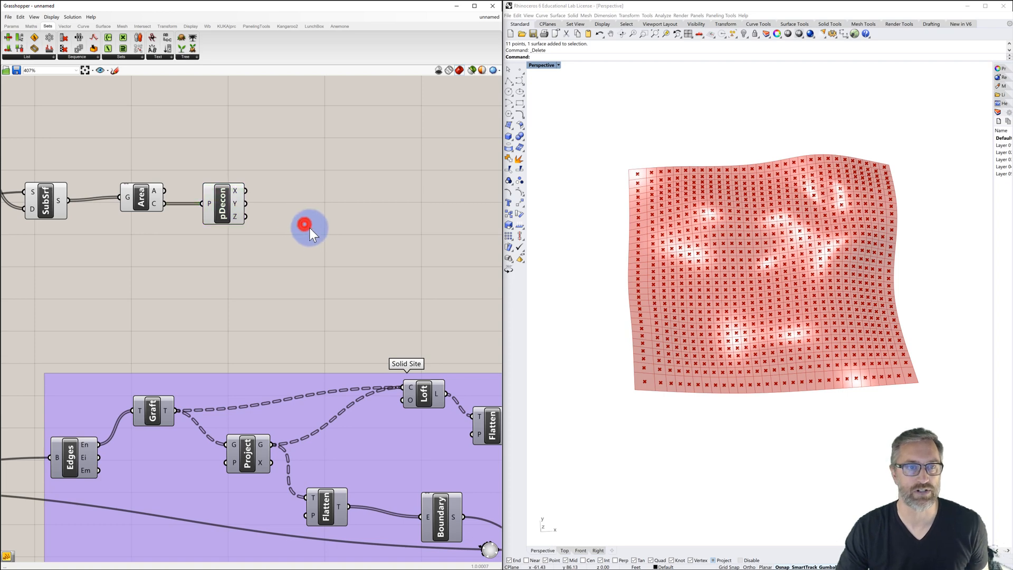
{"action": "type", "text": "bound"}
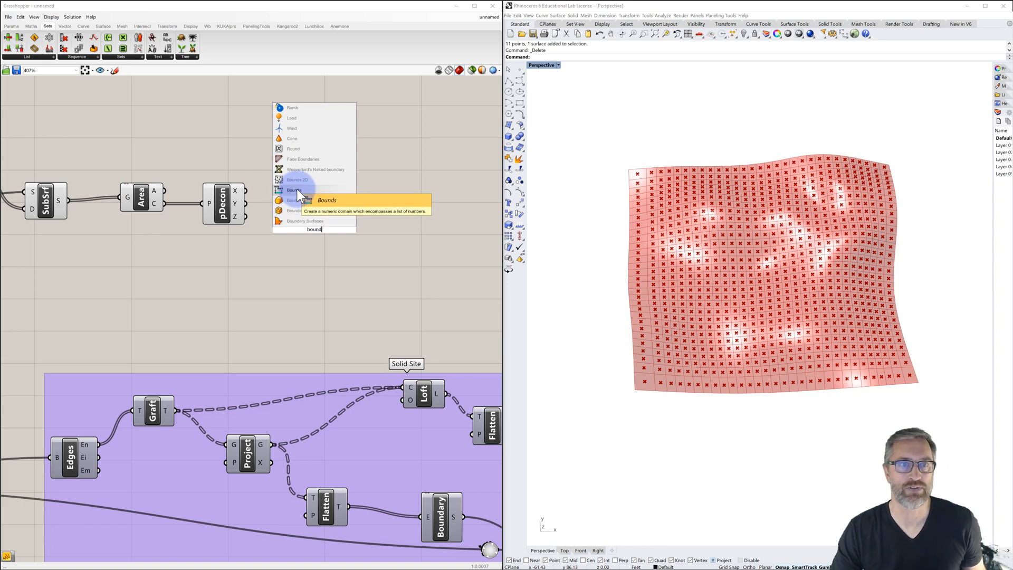
{"action": "left_click", "coordinate": [297, 190]}
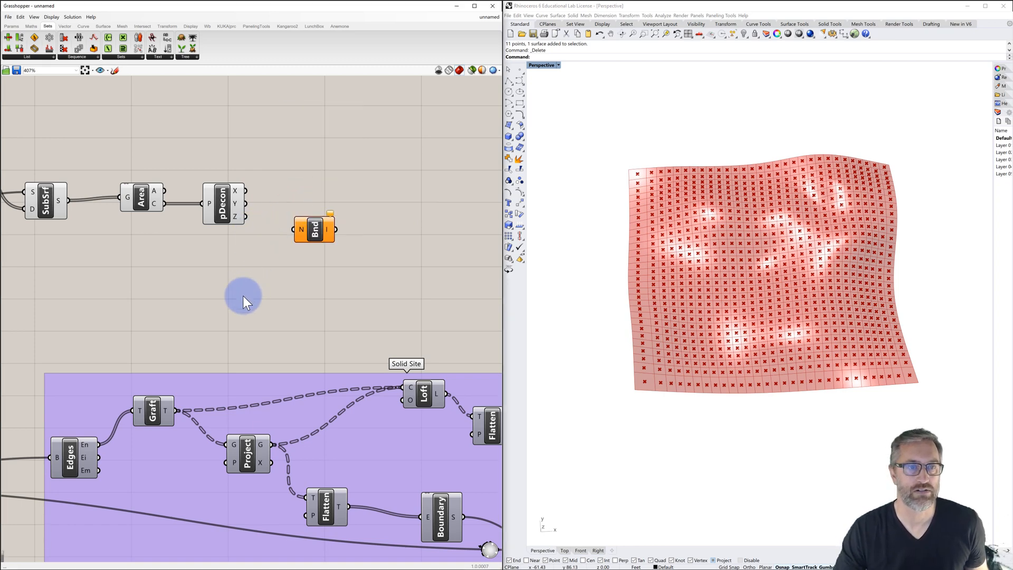
{"action": "double_click", "coordinate": [232, 305]}
{"action": "type", "text": "pan"}
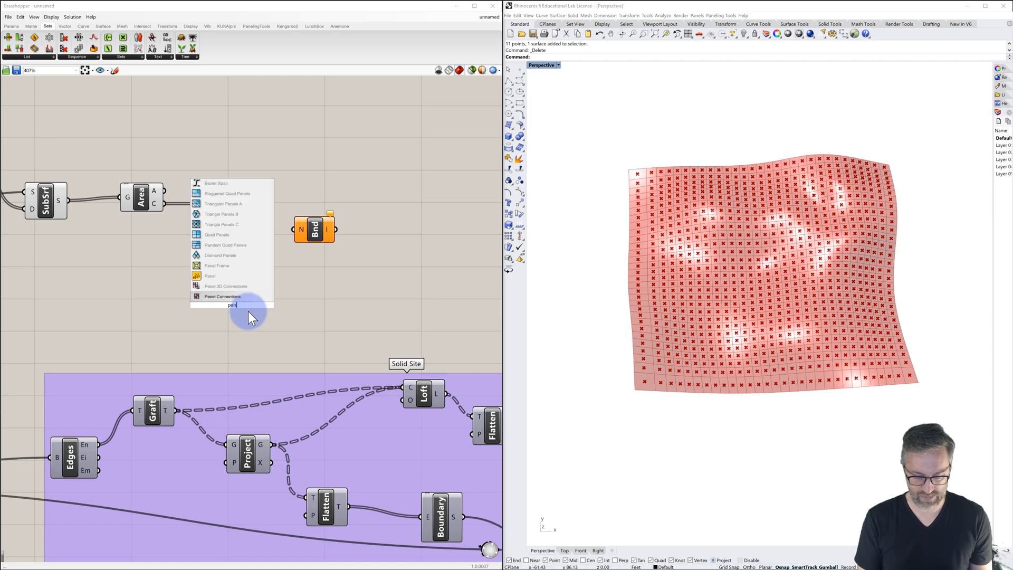
{"action": "type", "text": "els"}
{"action": "key", "text": "Return"}
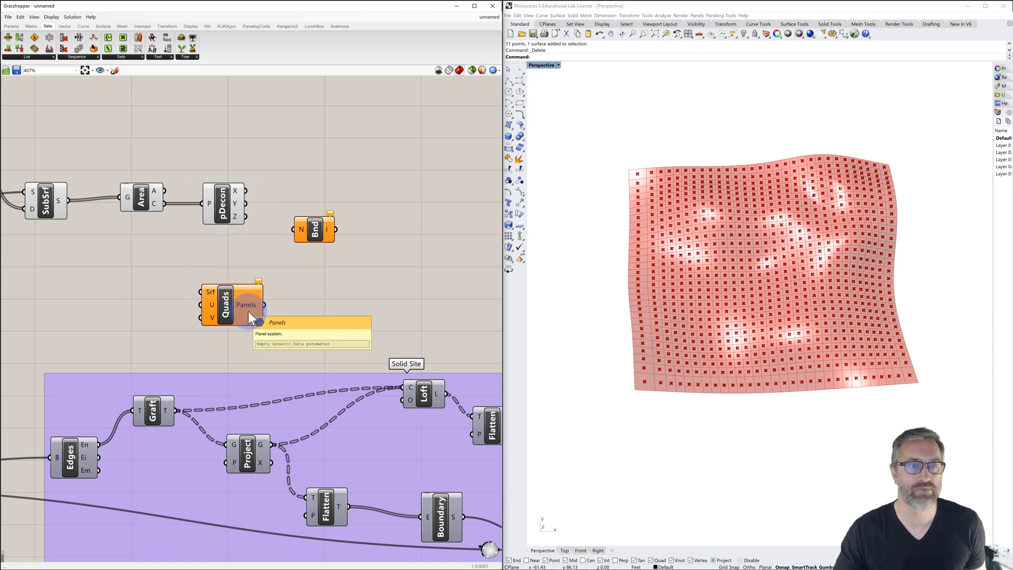
{"action": "left_click", "coordinate": [247, 306]}
{"action": "key", "text": "Delete"}
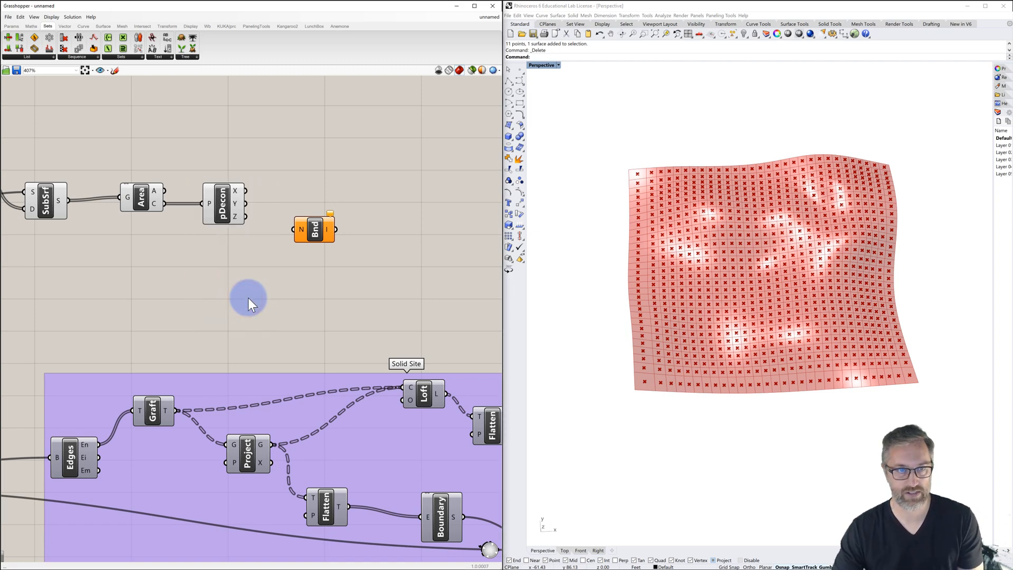
Add a text panel below Bounds showing pDecon's Z output, and stretch it taller to list more values.
{"action": "double_click", "coordinate": [248, 296]}
{"action": "type", "text": "panel"}
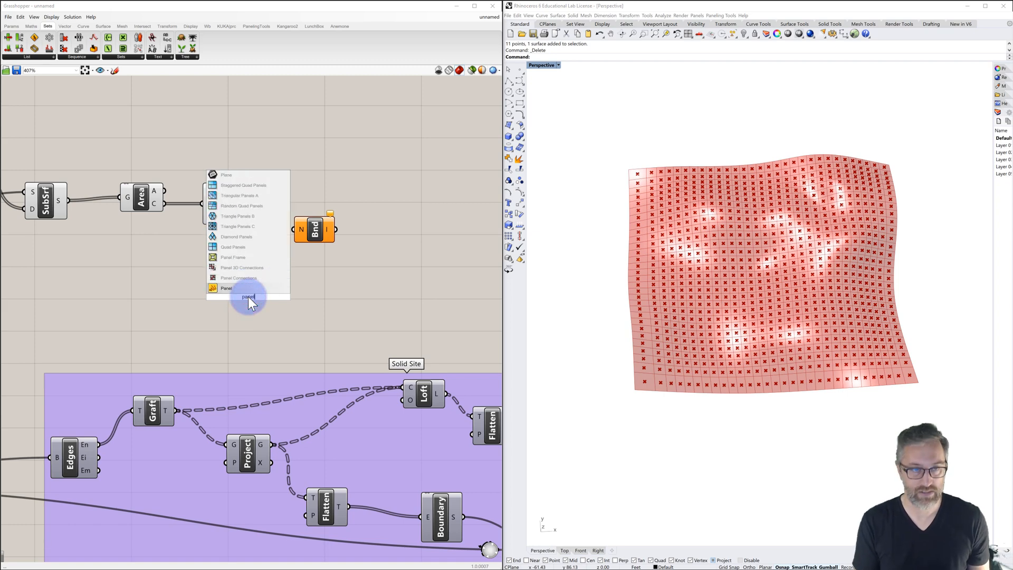
{"action": "left_click", "coordinate": [228, 288]}
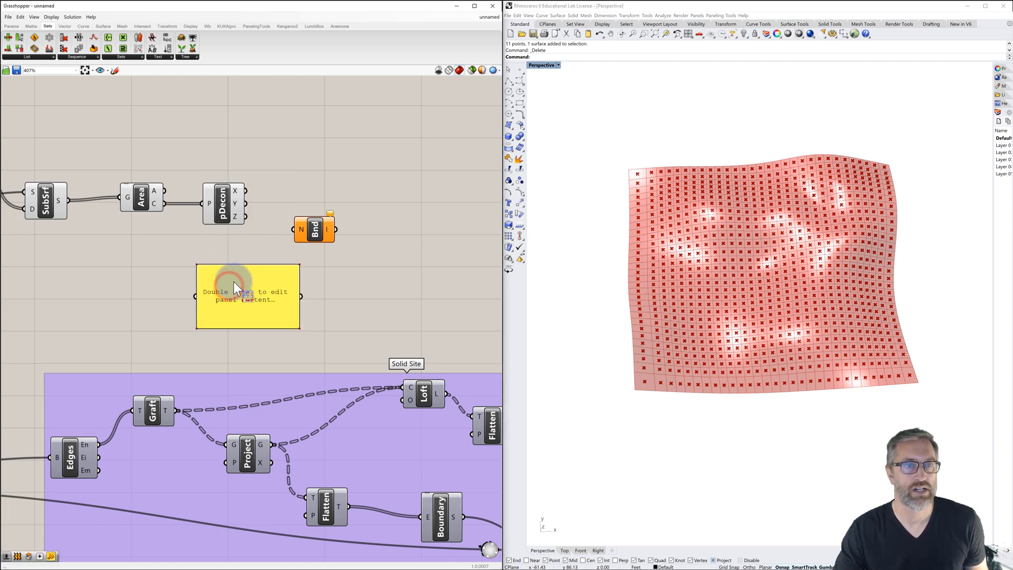
{"action": "left_click_drag", "start_coordinate": [240, 290], "coordinate": [298, 312]}
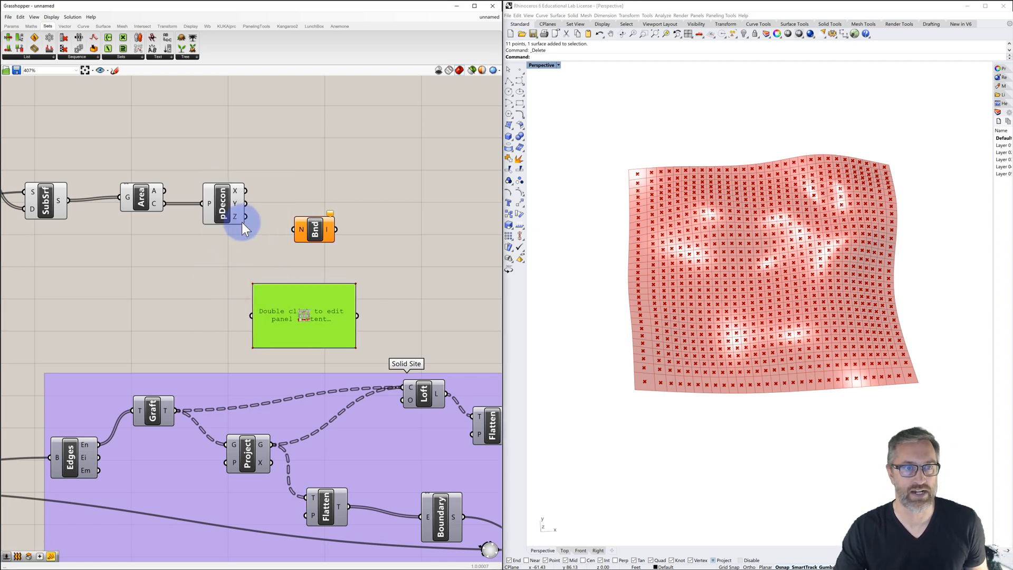
{"action": "left_click_drag", "start_coordinate": [244, 216], "coordinate": [251, 316]}
{"action": "left_click_drag", "start_coordinate": [284, 348], "coordinate": [299, 500]}
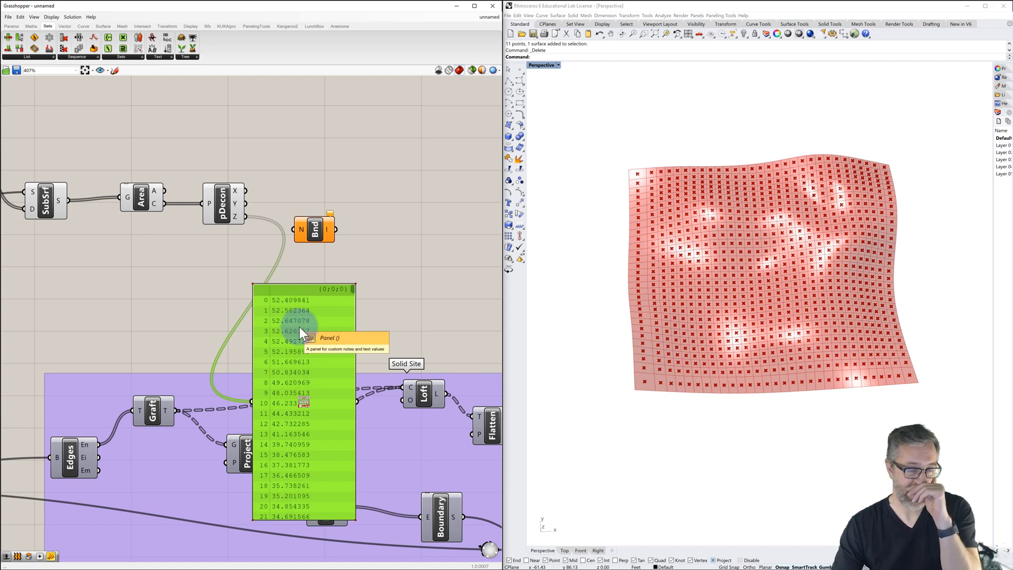
Examine the Domain start and Domain end sliders that feed the point construction group.
{"action": "scroll", "coordinate": [318, 296], "scroll_direction": "down", "scroll_amount": 3}
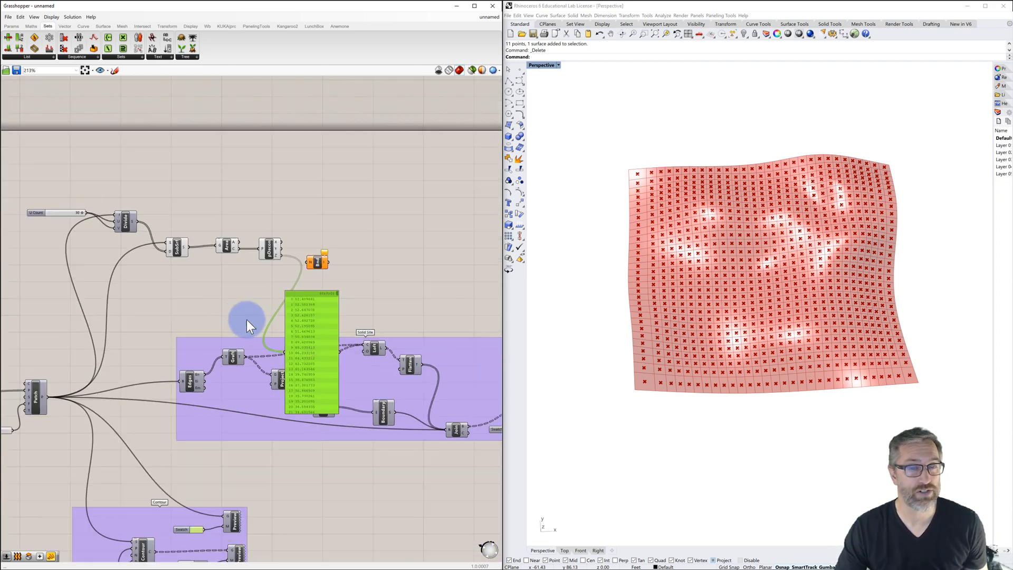
{"action": "right_click_drag", "start_coordinate": [373, 283], "coordinate": [401, 281]}
{"action": "right_click_drag", "start_coordinate": [225, 322], "coordinate": [382, 304]}
{"action": "scroll", "coordinate": [192, 354], "scroll_direction": "up", "scroll_amount": 2}
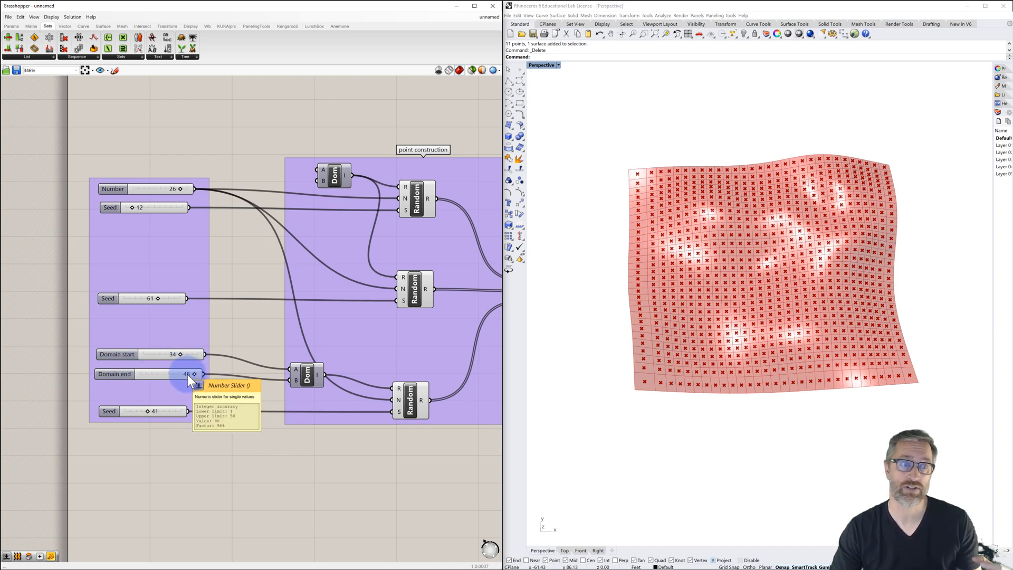
Stretch the panel listing the centroid Z heights taller so it shows more values.
{"action": "scroll", "coordinate": [186, 370], "scroll_direction": "down", "scroll_amount": 4}
{"action": "right_click_drag", "start_coordinate": [245, 344], "coordinate": [116, 343]}
{"action": "right_click_drag", "start_coordinate": [305, 328], "coordinate": [152, 349]}
{"action": "scroll", "coordinate": [392, 261], "scroll_direction": "up", "scroll_amount": 3}
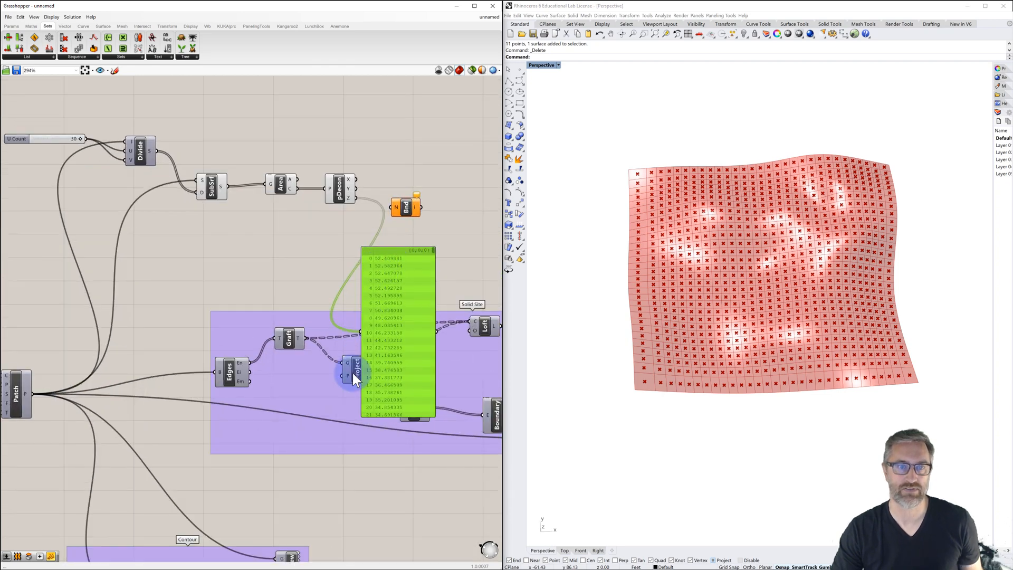
{"action": "left_click_drag", "start_coordinate": [385, 417], "coordinate": [384, 532]}
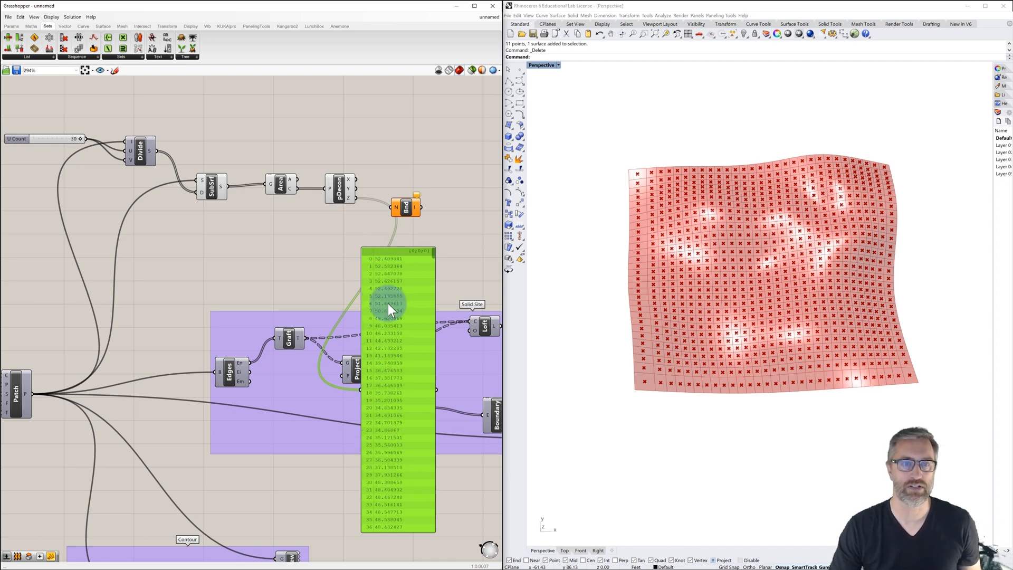
Copy the Z-height panel beside the original and feed the copy from the output of Bounds.
{"action": "right_click_drag", "start_coordinate": [410, 232], "coordinate": [312, 233]}
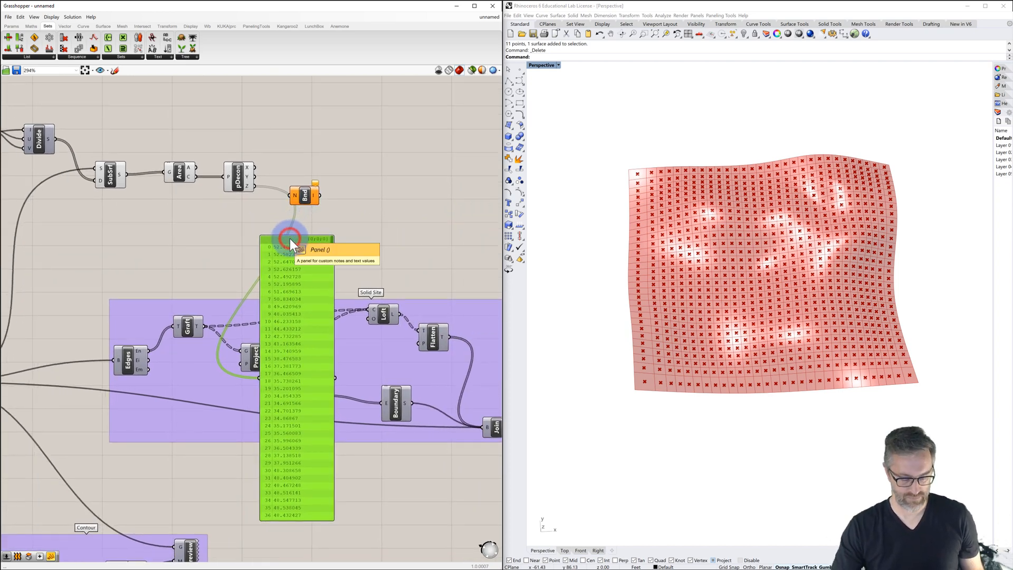
{"action": "left_click_drag", "start_coordinate": [289, 244], "coordinate": [383, 239], "text": "alt"}
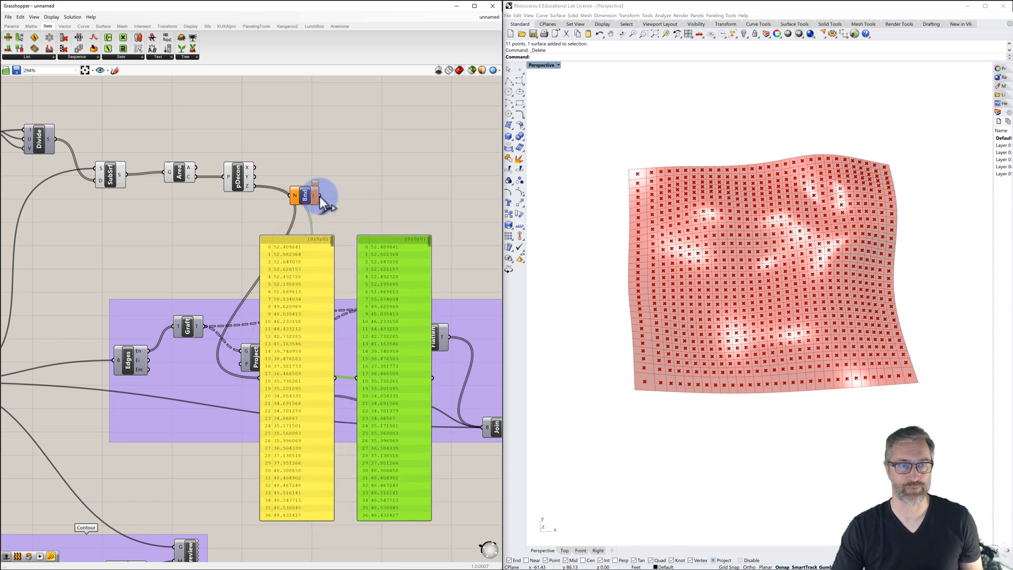
{"action": "left_click_drag", "start_coordinate": [319, 196], "coordinate": [353, 376]}
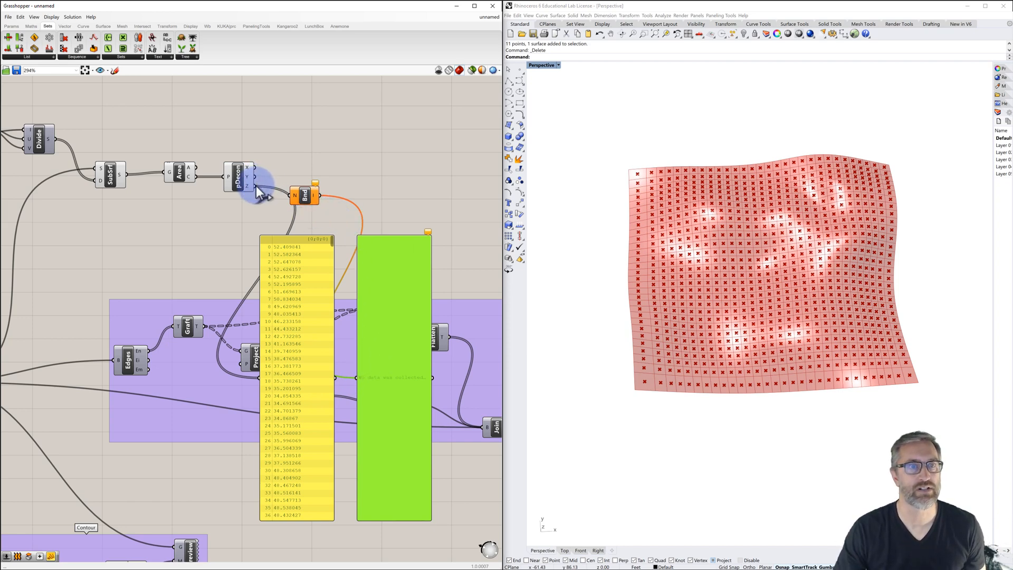
Connect pDecon's Z output to the N input of Bounds and shift Bounds slightly up the canvas.
{"action": "left_click_drag", "start_coordinate": [256, 185], "coordinate": [293, 198]}
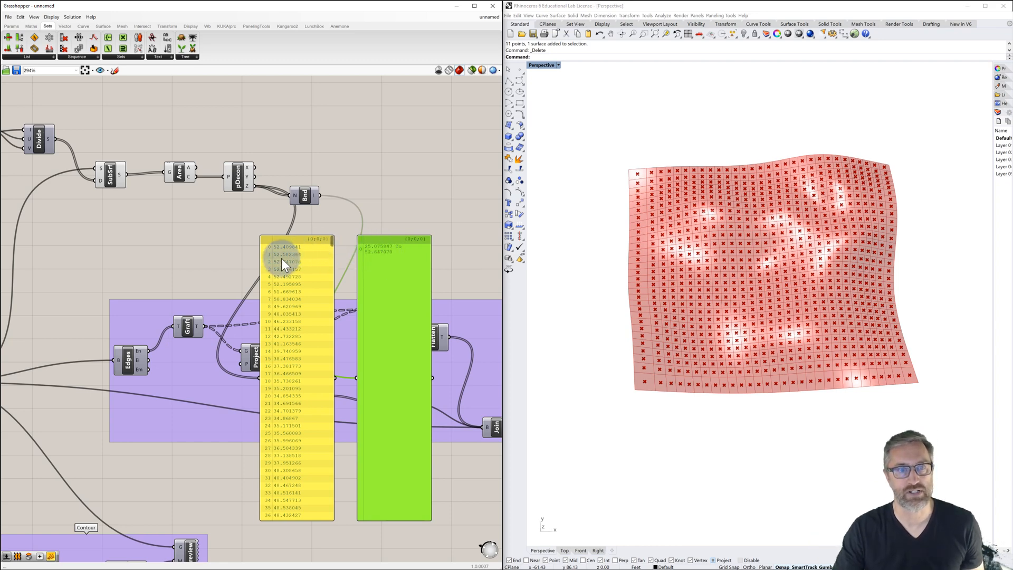
{"action": "mouse_move", "coordinate": [332, 243]}
{"action": "left_mouse_down"}
{"action": "mouse_move", "coordinate": [333, 492]}
{"action": "mouse_move", "coordinate": [343, 240]}
{"action": "left_mouse_up"}
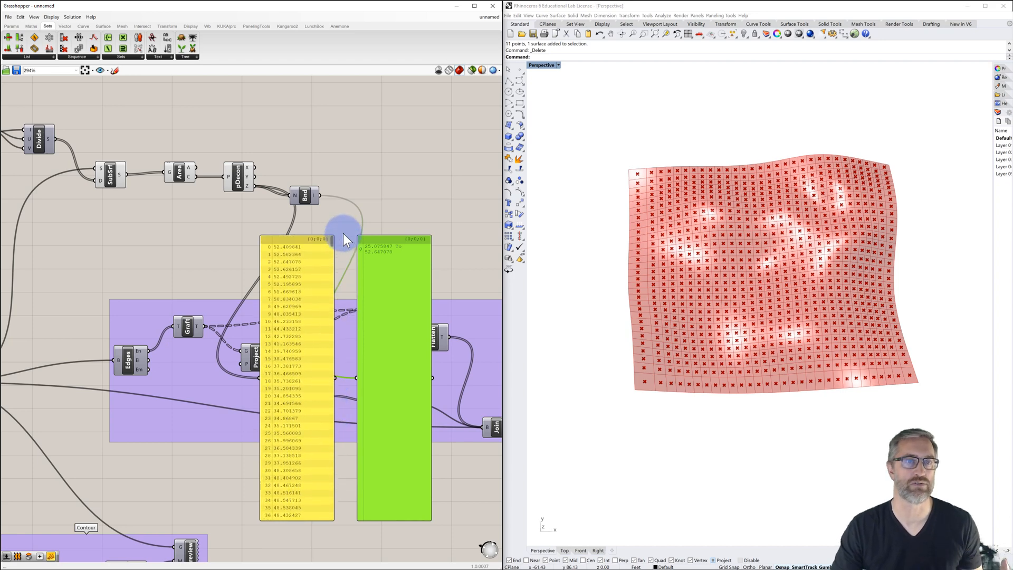
{"action": "mouse_move", "coordinate": [308, 194]}
{"action": "left_mouse_down"}
{"action": "mouse_move", "coordinate": [305, 176]}
{"action": "mouse_move", "coordinate": [316, 192]}
{"action": "left_mouse_up"}
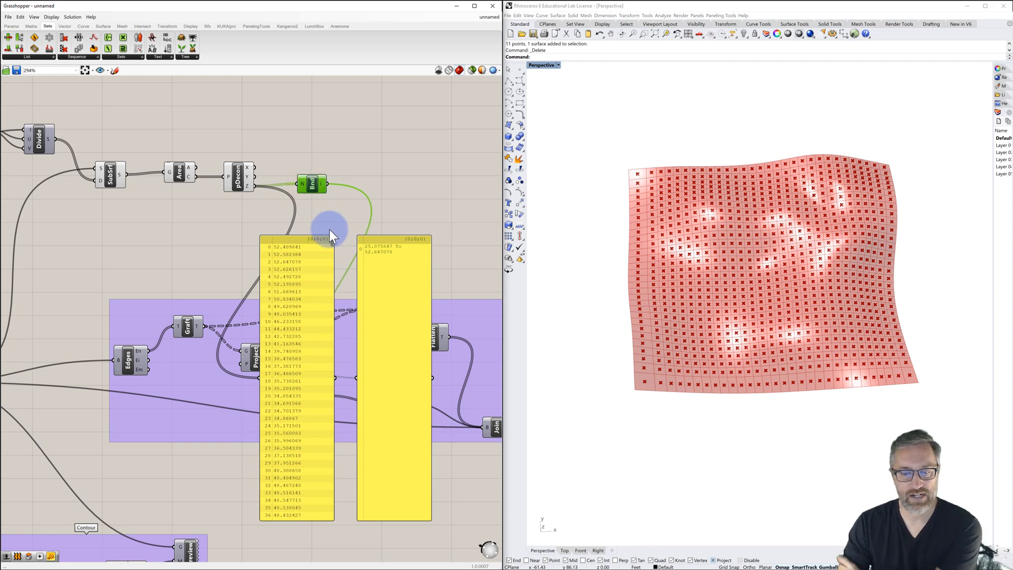
Try a Deconstruct Domain² component beside Bounds, with the Bounds output connected to its input.
{"action": "double_click", "coordinate": [393, 171]}
{"action": "type", "text": "deconst"}
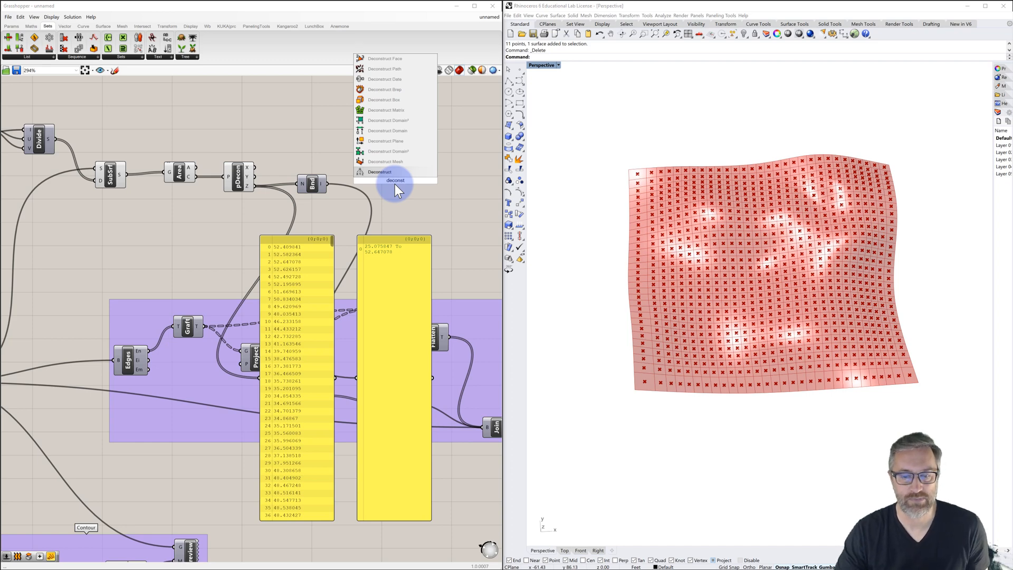
{"action": "left_click", "coordinate": [395, 152]}
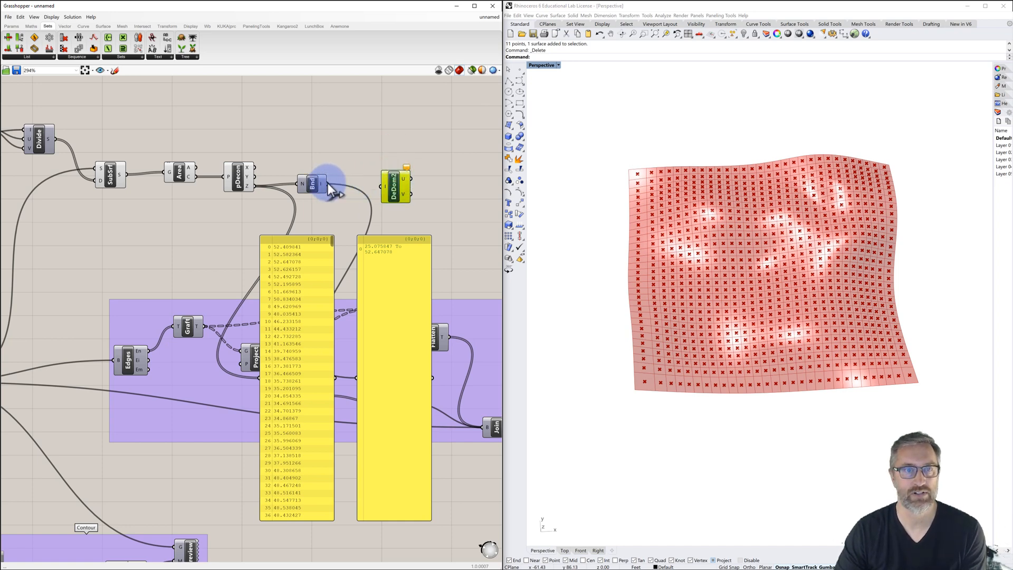
{"action": "left_click_drag", "start_coordinate": [327, 185], "coordinate": [379, 191]}
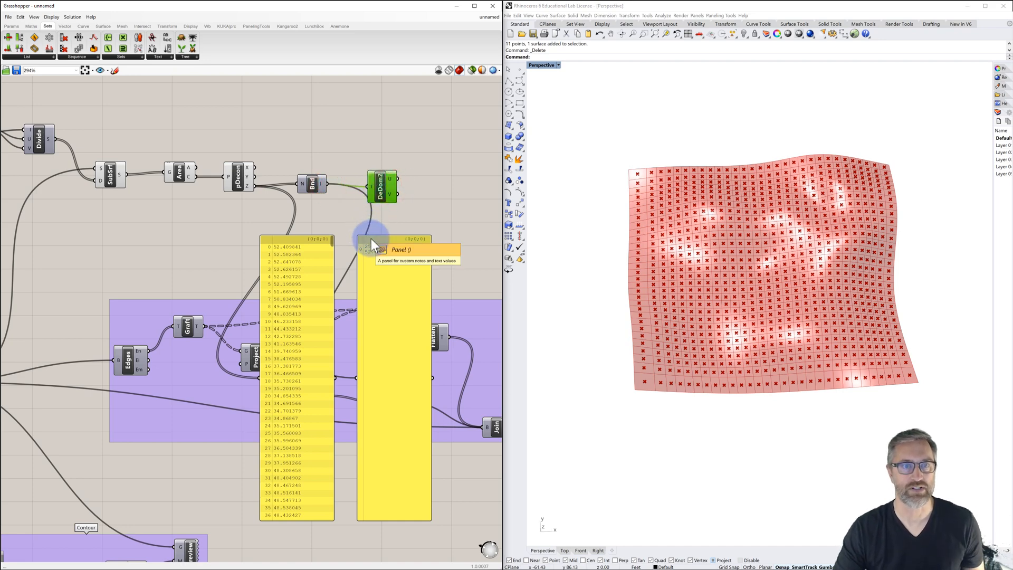
Copy the range panel beside the existing ones and feed the copy from Deconstruct Domain²'s U output, then its V output.
{"action": "left_click_drag", "start_coordinate": [371, 238], "coordinate": [334, 239]}
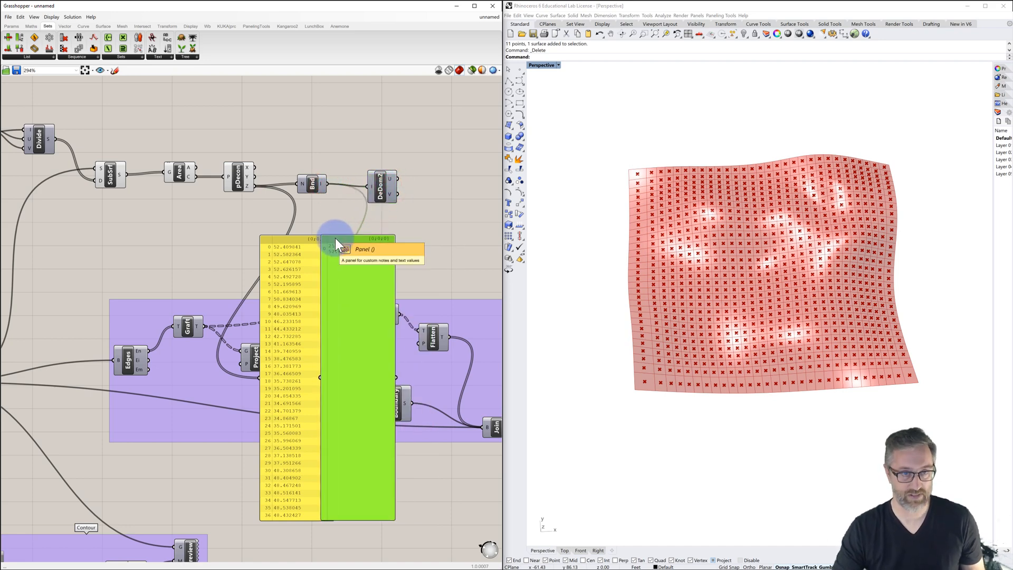
{"action": "left_click", "coordinate": [352, 240]}
{"action": "left_click_drag", "start_coordinate": [368, 241], "coordinate": [463, 235], "text": "alt"}
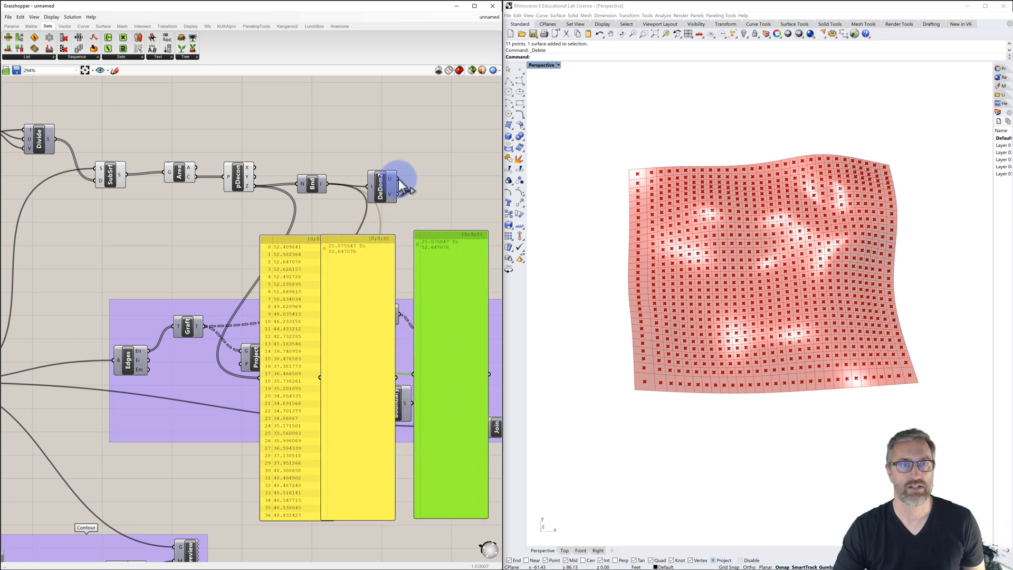
{"action": "left_click_drag", "start_coordinate": [398, 179], "coordinate": [410, 371]}
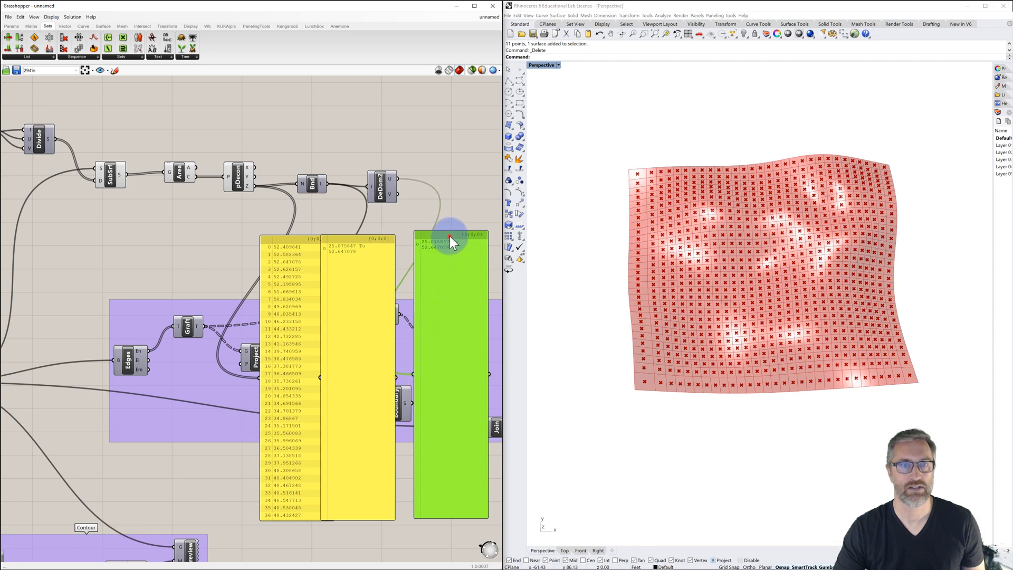
{"action": "mouse_move", "coordinate": [449, 236]}
{"action": "left_mouse_down"}
{"action": "mouse_move", "coordinate": [472, 228]}
{"action": "mouse_move", "coordinate": [449, 234]}
{"action": "left_mouse_up"}
{"action": "right_click_drag", "start_coordinate": [444, 213], "coordinate": [340, 224]}
{"action": "left_click_drag", "start_coordinate": [340, 227], "coordinate": [390, 229]}
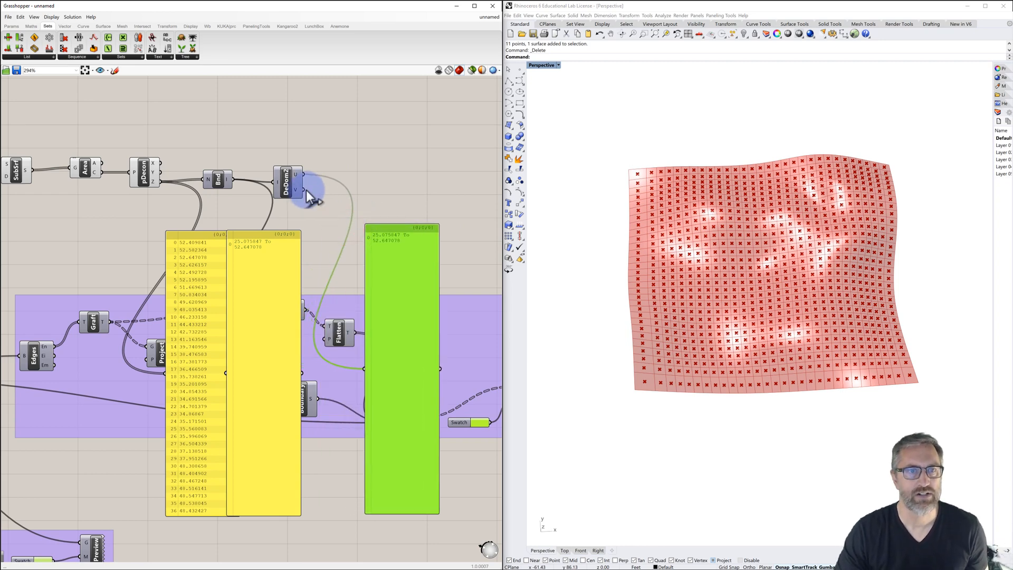
{"action": "left_click_drag", "start_coordinate": [304, 189], "coordinate": [360, 367], "text": "shift"}
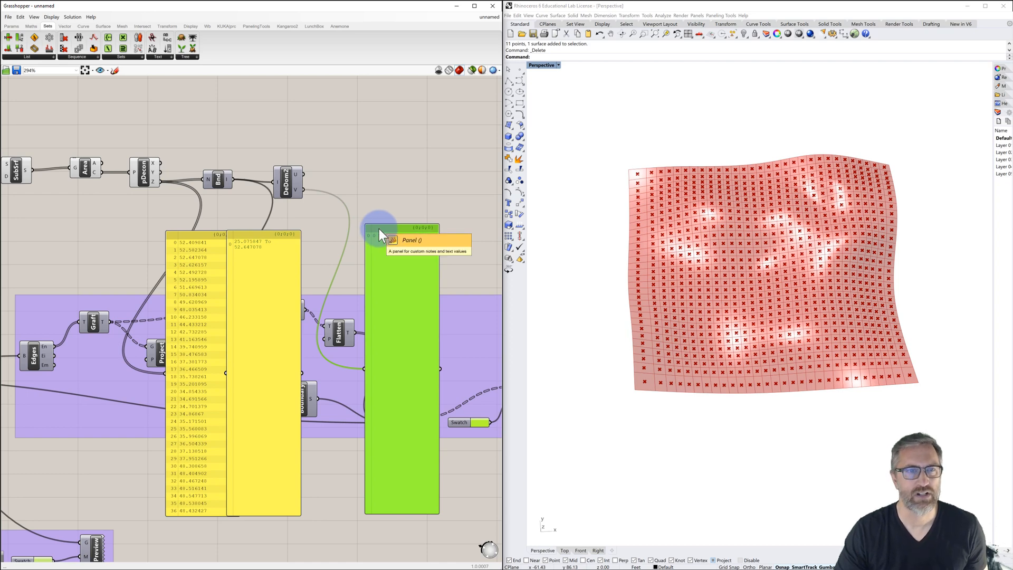
Replace the Deconstruct Domain² component with a one-dimensional Deconstruct Domain component beside Bounds.
{"action": "left_click_drag", "start_coordinate": [291, 191], "coordinate": [302, 182]}
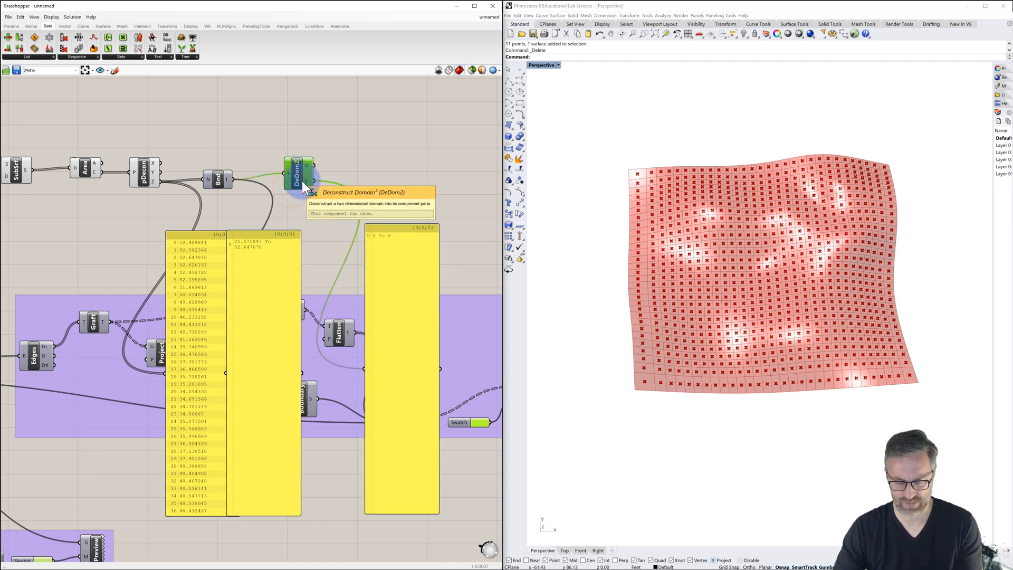
{"action": "key", "text": "Delete"}
{"action": "double_click", "coordinate": [290, 174]}
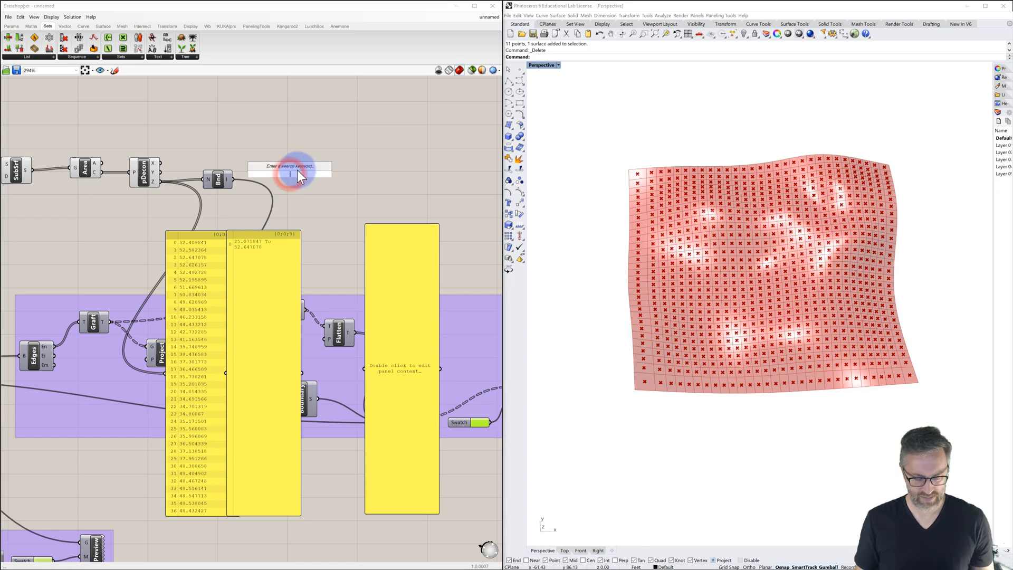
{"action": "type", "text": "deconstru"}
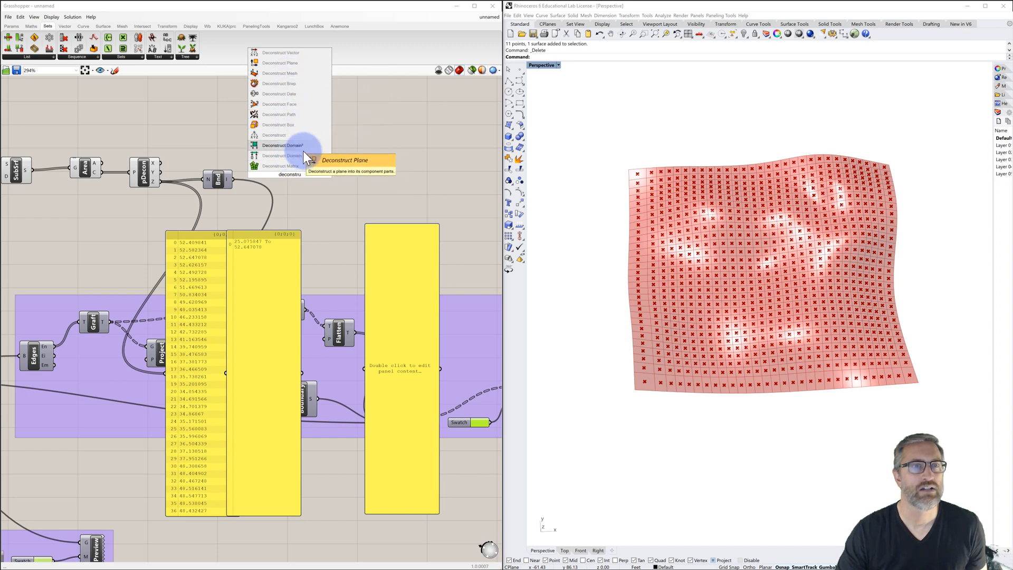
{"action": "left_click", "coordinate": [290, 155]}
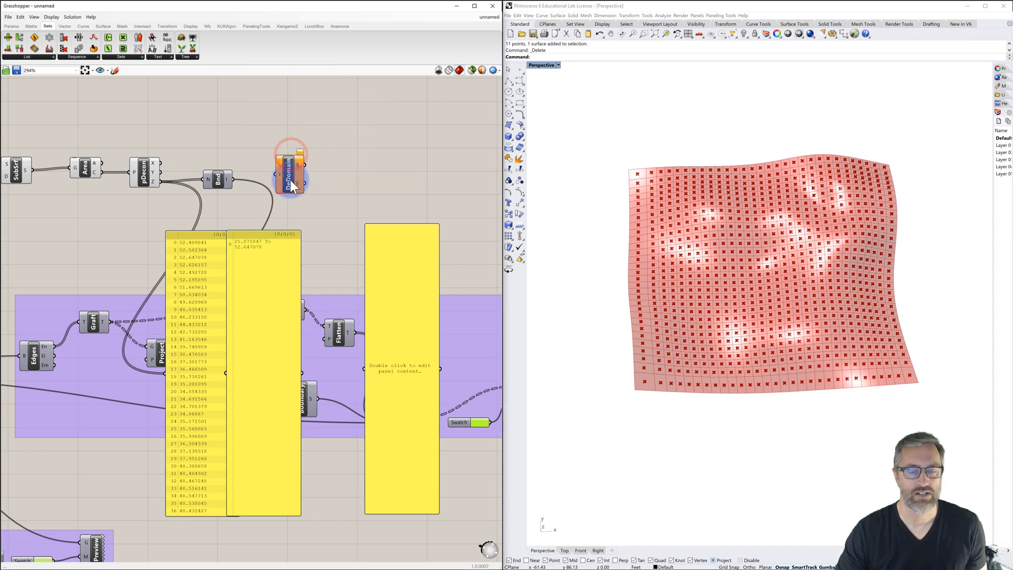
{"action": "left_click_drag", "start_coordinate": [290, 180], "coordinate": [296, 192]}
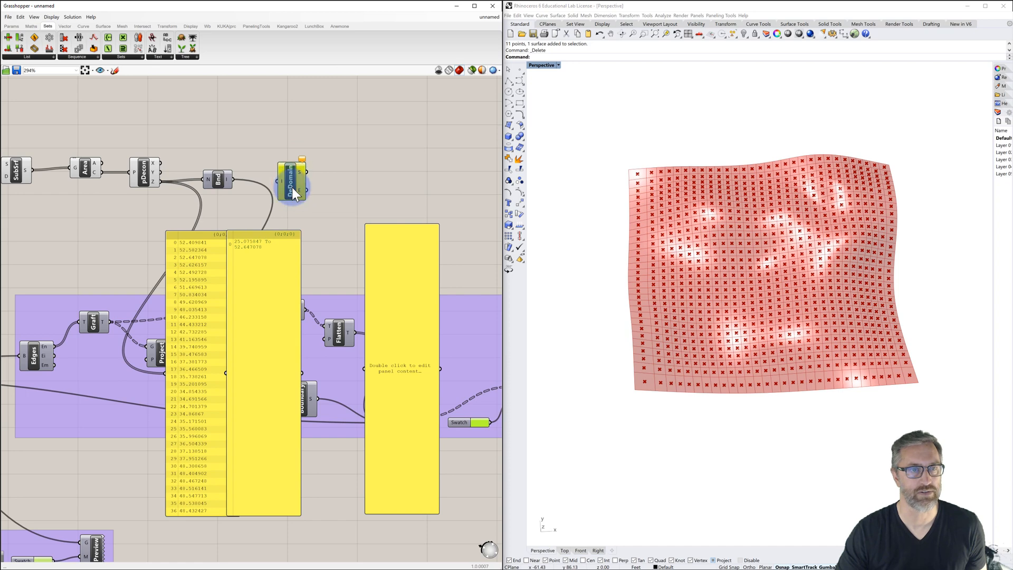
Connect Bounds to Deconstruct Domain's input and check its S output, then its E output, in the unconnected panel.
{"action": "left_click_drag", "start_coordinate": [232, 180], "coordinate": [364, 364]}
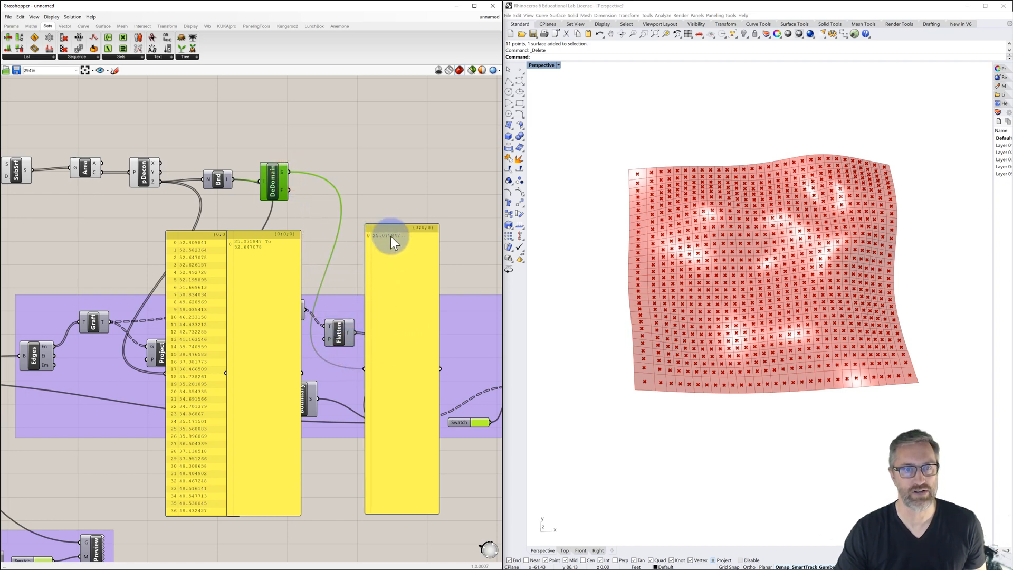
{"action": "left_click_drag", "start_coordinate": [293, 195], "coordinate": [366, 372]}
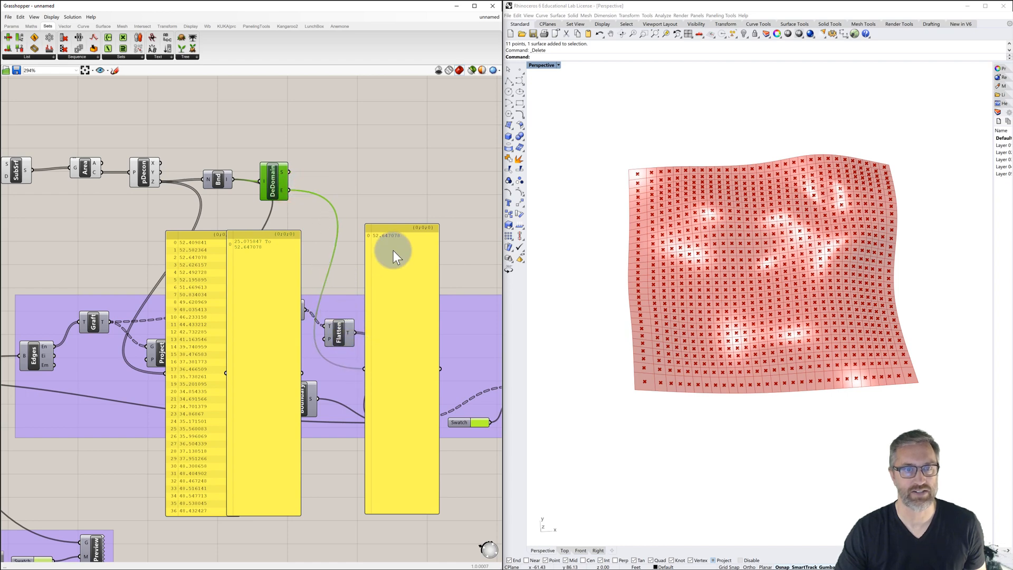
{"action": "left_click_drag", "start_coordinate": [393, 232], "coordinate": [338, 226]}
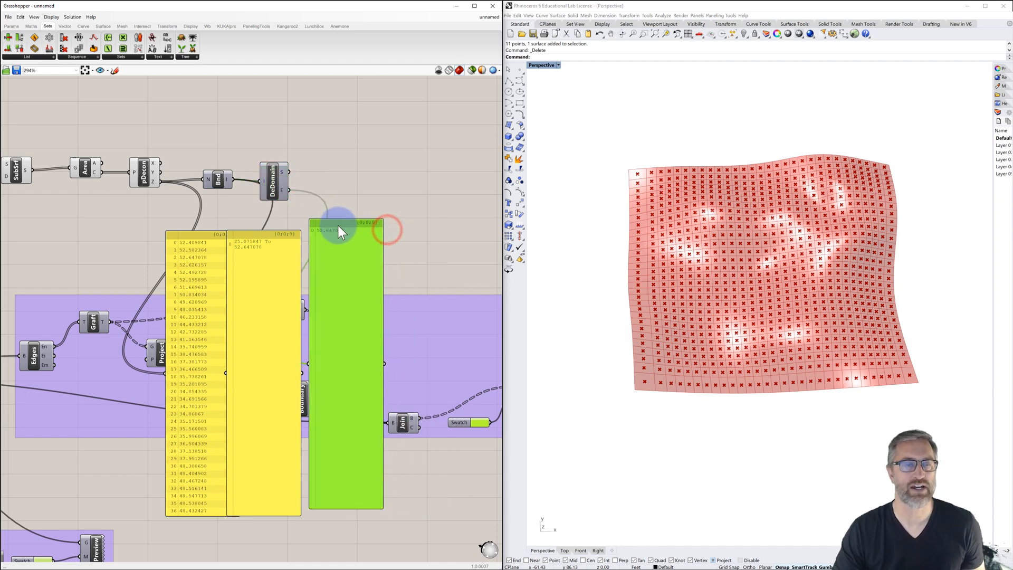
Delete the three text panels showing the Z heights, their range and the domain end.
{"action": "left_click", "coordinate": [267, 235]}
{"action": "key", "text": "Delete"}
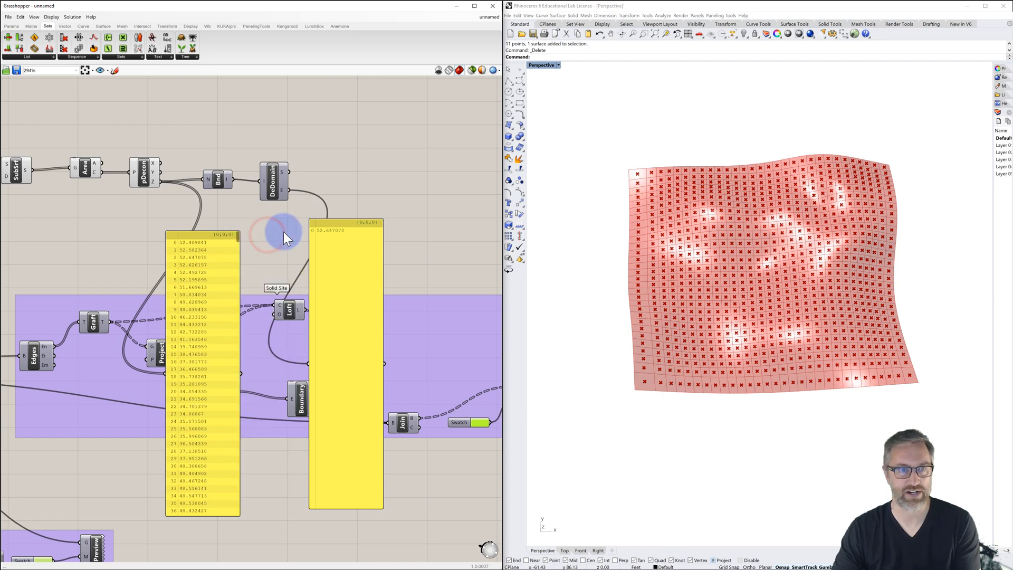
{"action": "left_click", "coordinate": [335, 226]}
{"action": "key", "text": "Delete"}
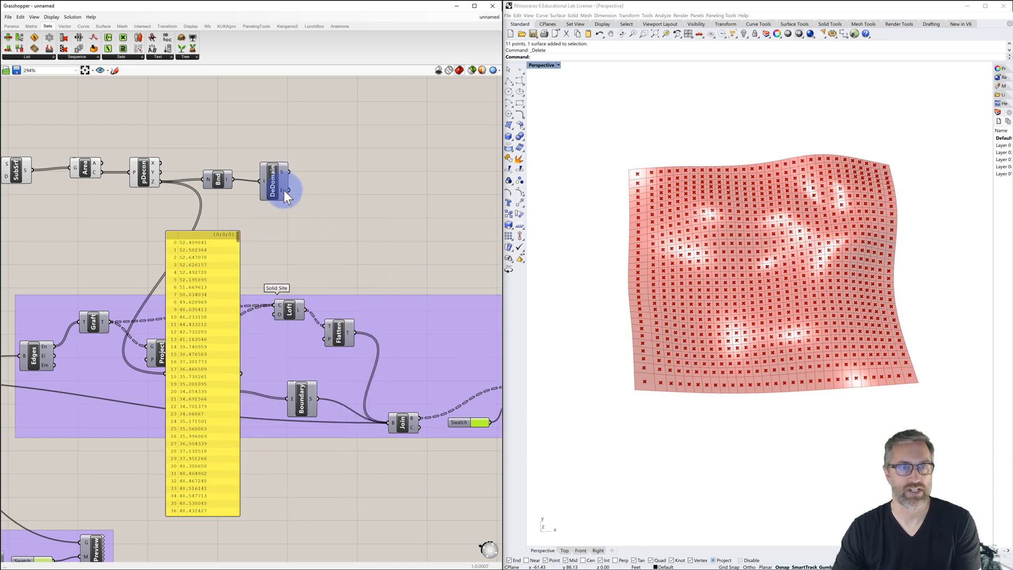
{"action": "left_click_drag", "start_coordinate": [207, 234], "coordinate": [249, 217]}
{"action": "key", "text": "Delete"}
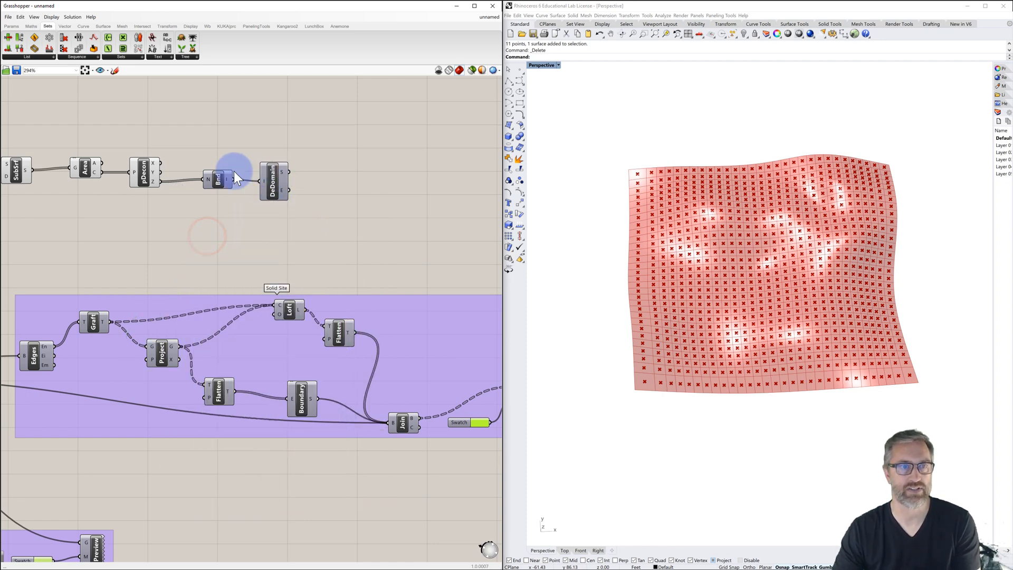
Add a Custom Preview component to the canvas beyond Deconstruct Domain, leaving space between them.
{"action": "right_click_drag", "start_coordinate": [159, 161], "coordinate": [218, 175]}
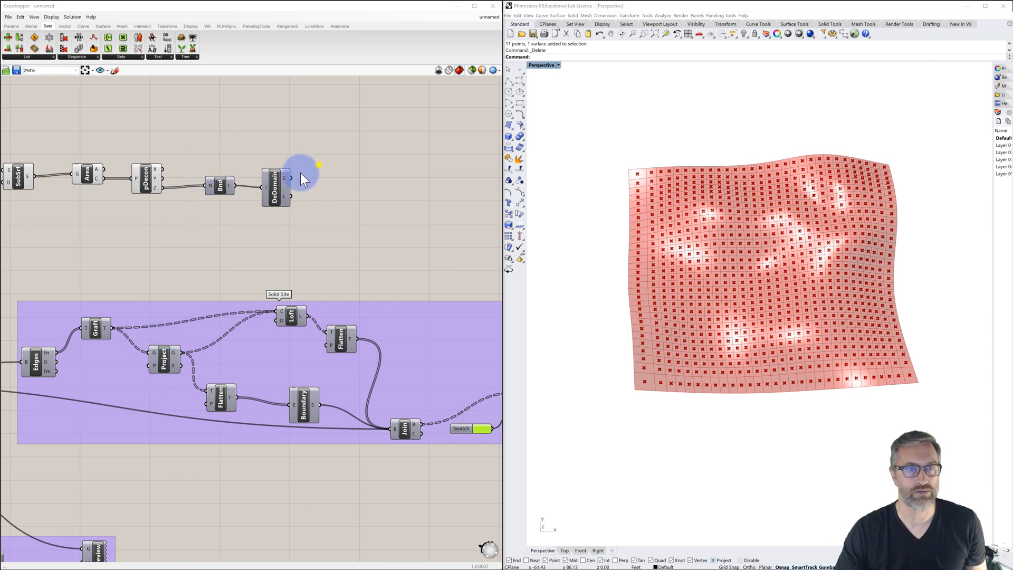
{"action": "right_click_drag", "start_coordinate": [301, 178], "coordinate": [262, 178]}
{"action": "double_click", "coordinate": [350, 170]}
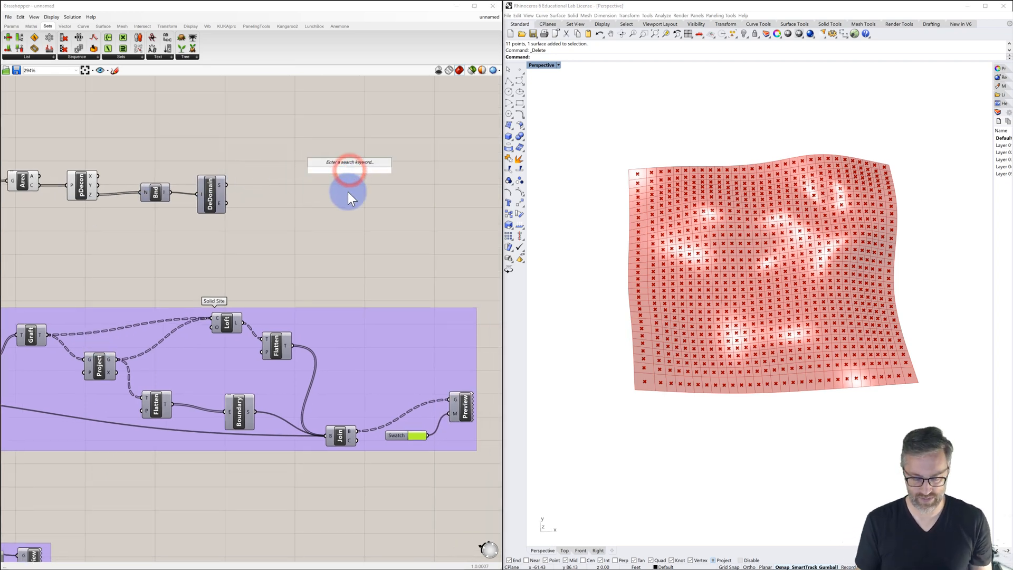
{"action": "left_click", "coordinate": [283, 128]}
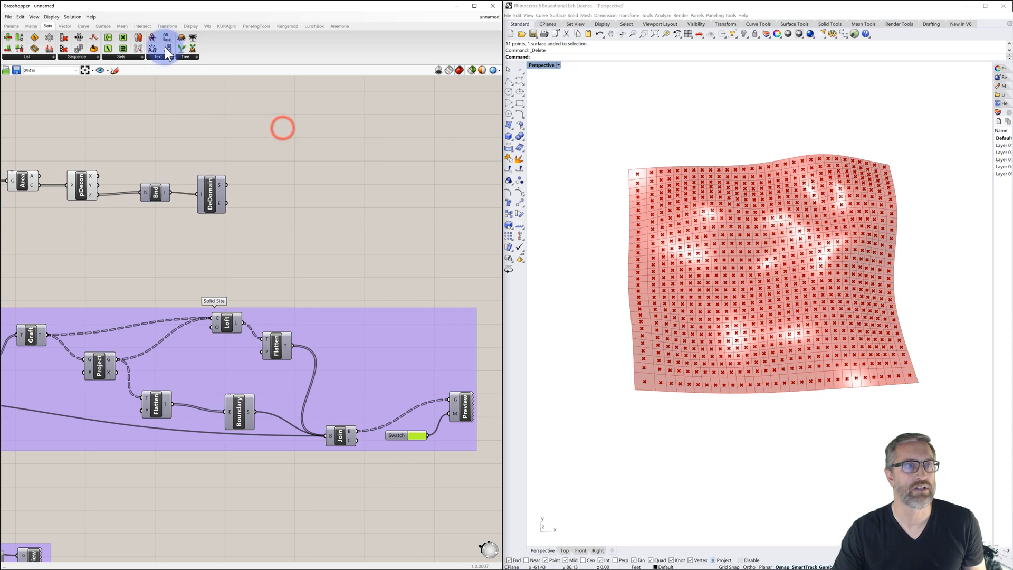
{"action": "left_click", "coordinate": [190, 26]}
{"action": "left_click", "coordinate": [182, 57]}
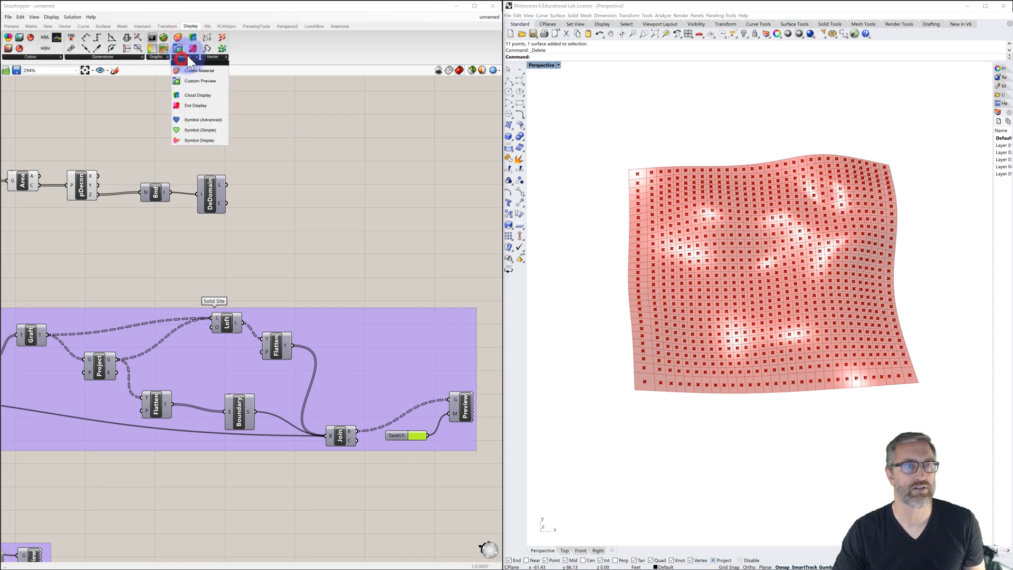
{"action": "left_click_drag", "start_coordinate": [197, 82], "coordinate": [375, 174]}
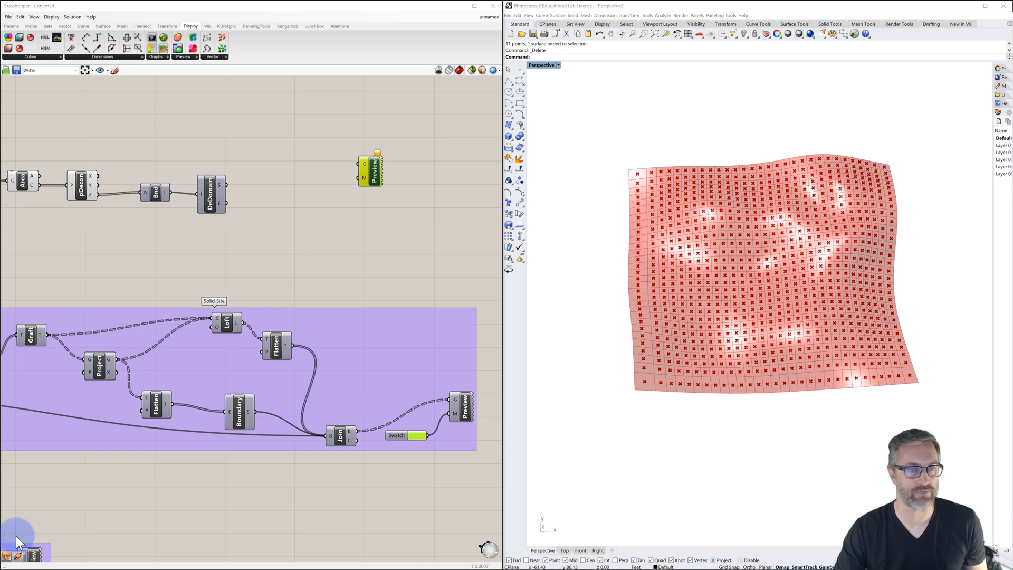
Connect SubSrf's surface output to the G input of the new Custom Preview and move that component higher.
{"action": "right_click_drag", "start_coordinate": [158, 284], "coordinate": [203, 297]}
{"action": "scroll", "coordinate": [305, 320], "scroll_direction": "down", "scroll_amount": 1}
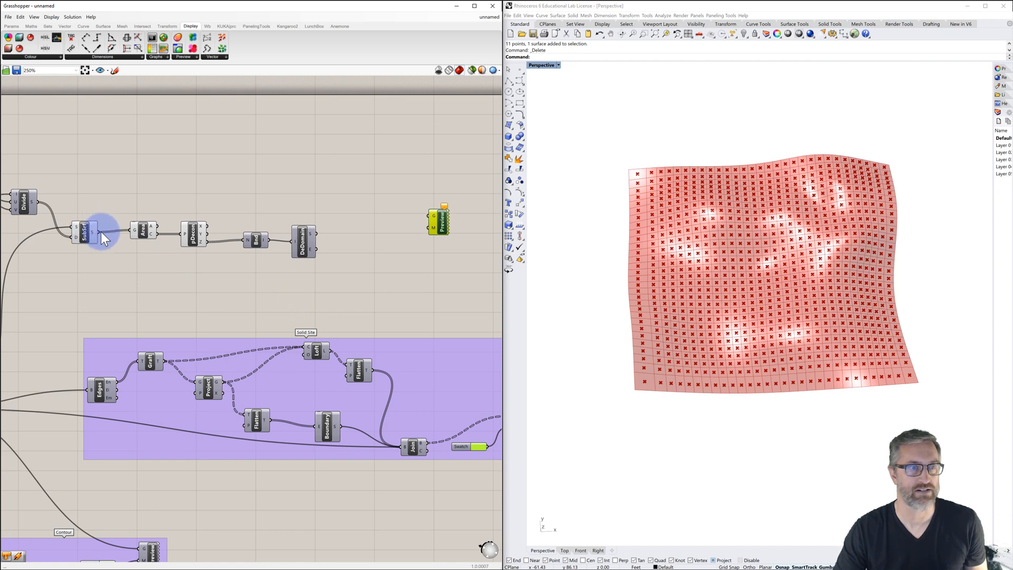
{"action": "left_click_drag", "start_coordinate": [99, 232], "coordinate": [441, 196]}
{"action": "left_click", "coordinate": [428, 211]}
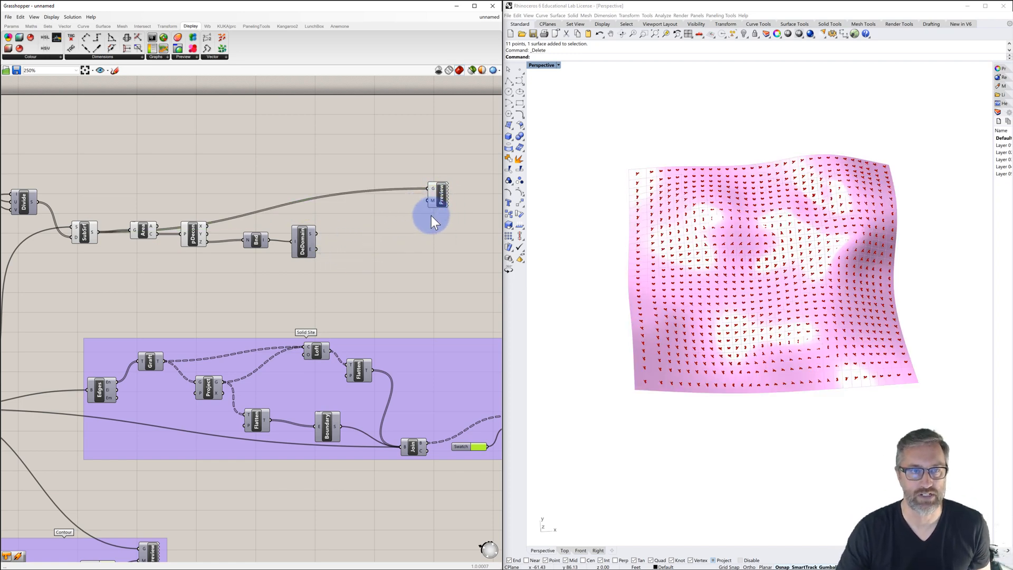
{"action": "left_click", "coordinate": [185, 56]}
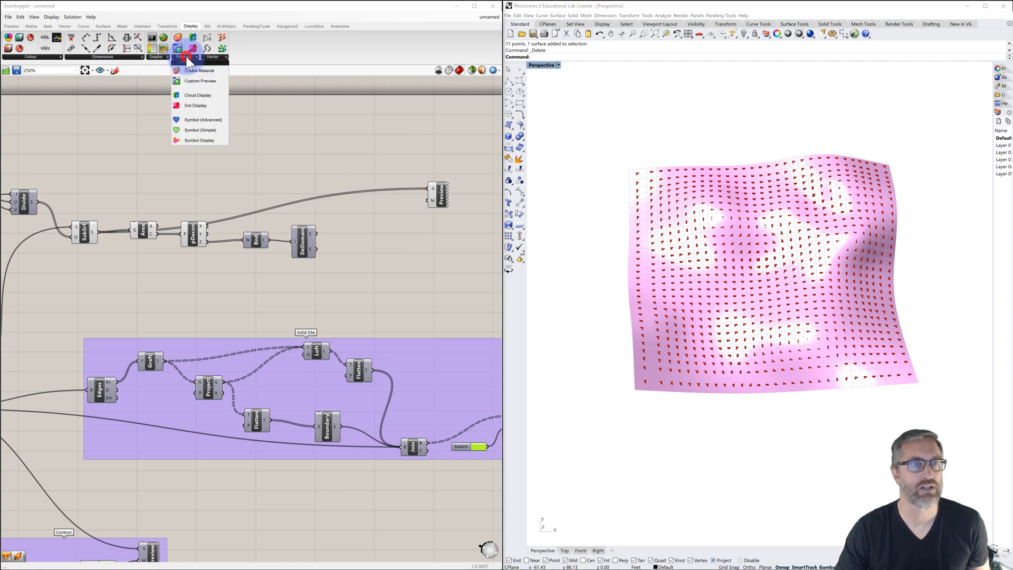
{"action": "left_click", "coordinate": [156, 56]}
{"action": "left_click", "coordinate": [51, 57]}
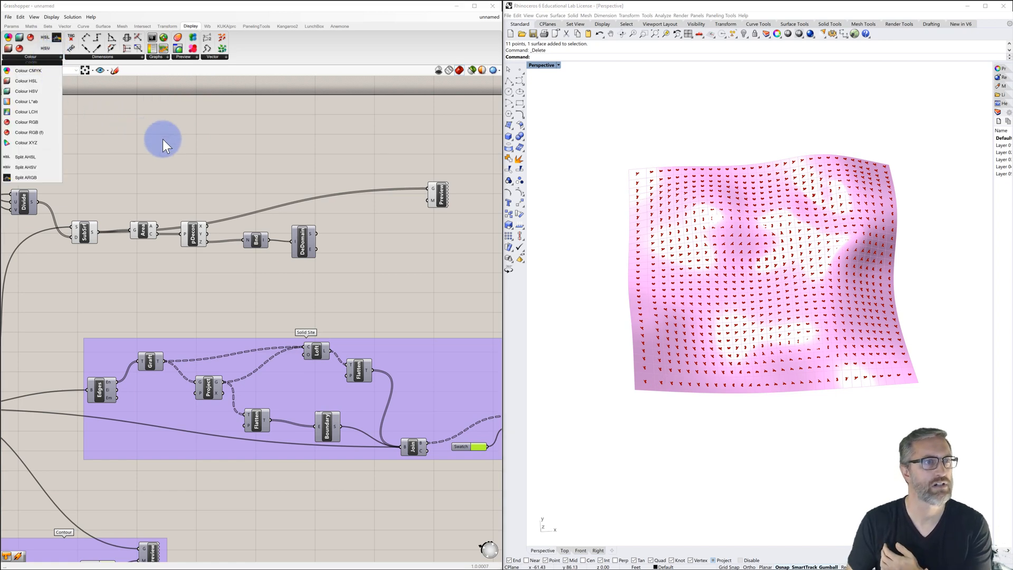
{"action": "scroll", "coordinate": [163, 138], "scroll_direction": "up", "scroll_amount": 1}
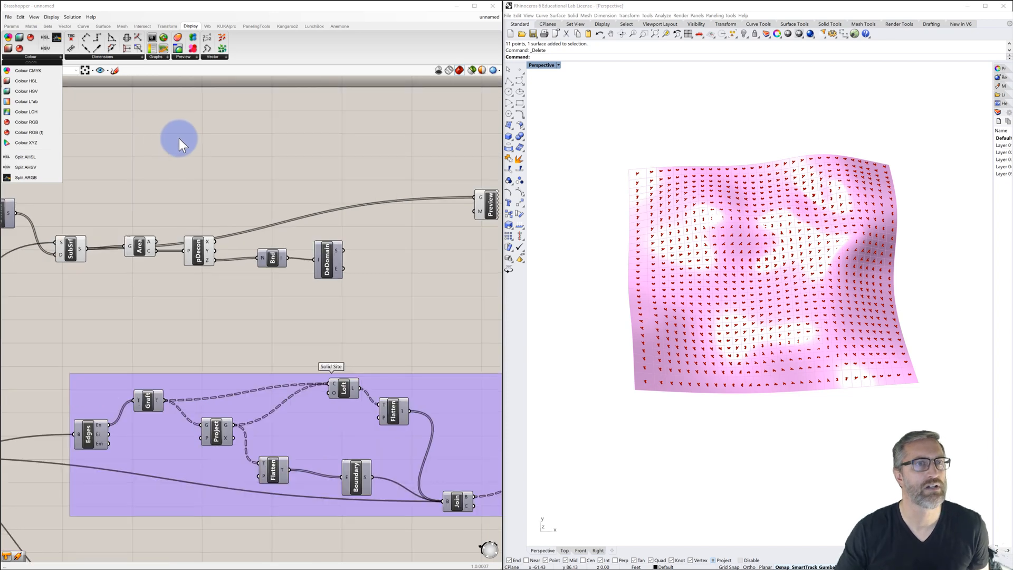
{"action": "left_click", "coordinate": [158, 56]}
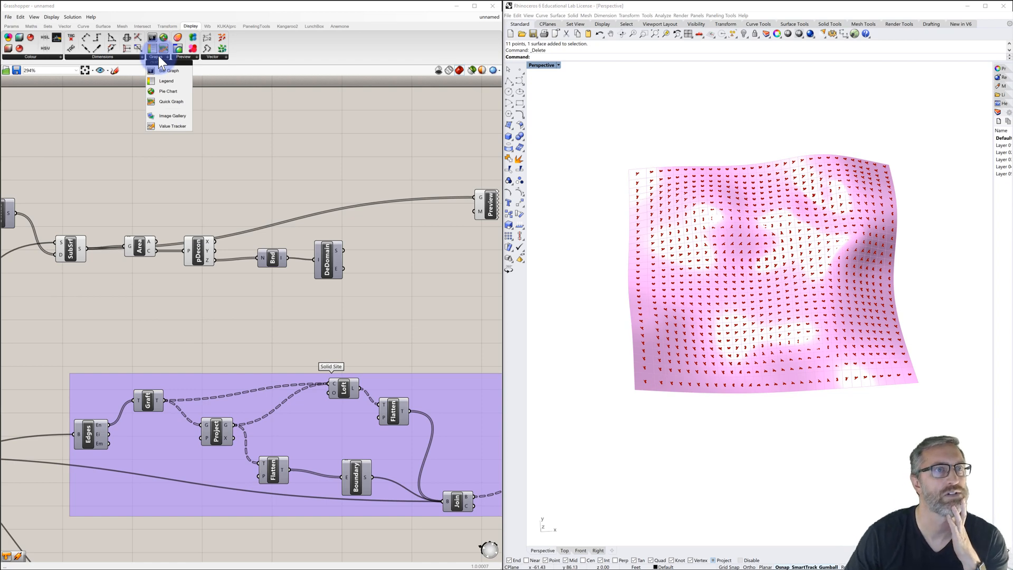
{"action": "left_click", "coordinate": [33, 25]}
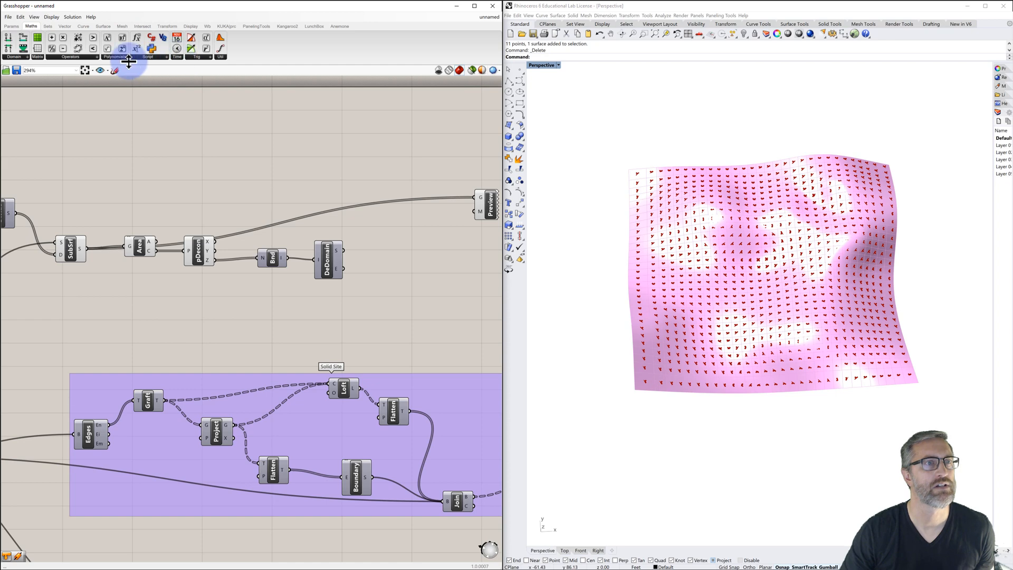
Add a Gradient component to the canvas between Deconstruct Domain and the new Custom Preview.
{"action": "left_click", "coordinate": [17, 27]}
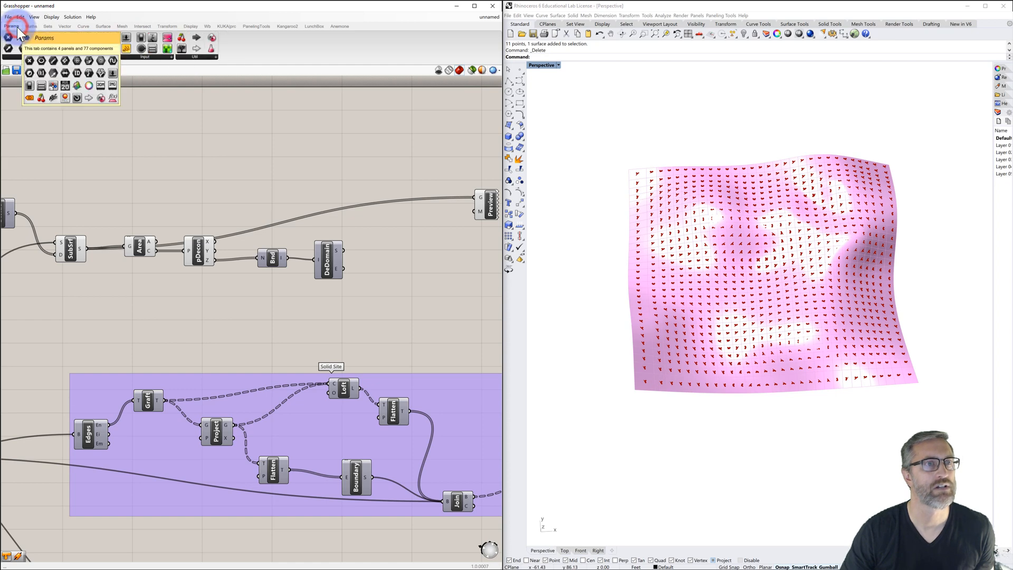
{"action": "left_click", "coordinate": [138, 55]}
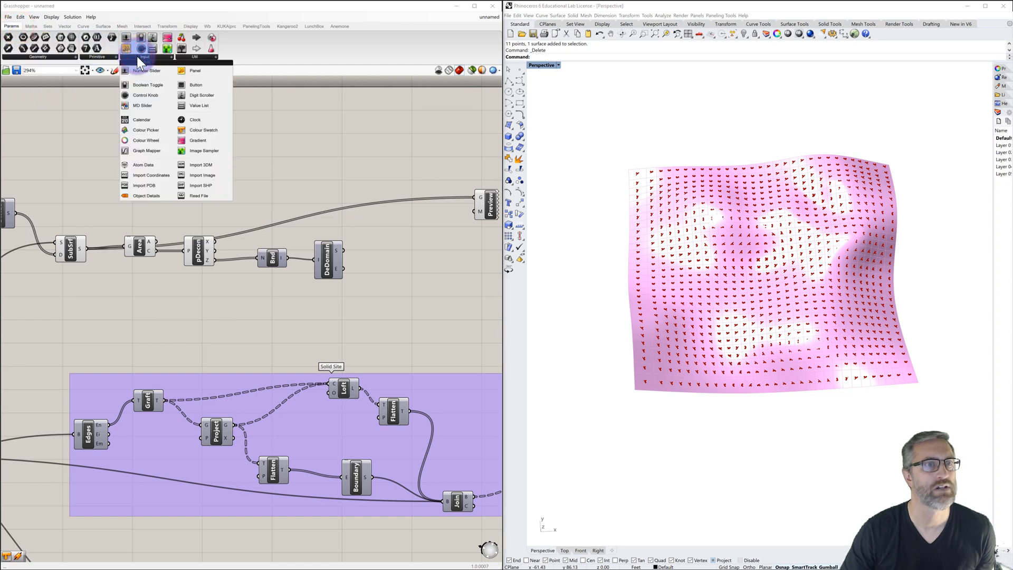
{"action": "left_click", "coordinate": [198, 141]}
{"action": "left_click", "coordinate": [411, 255]}
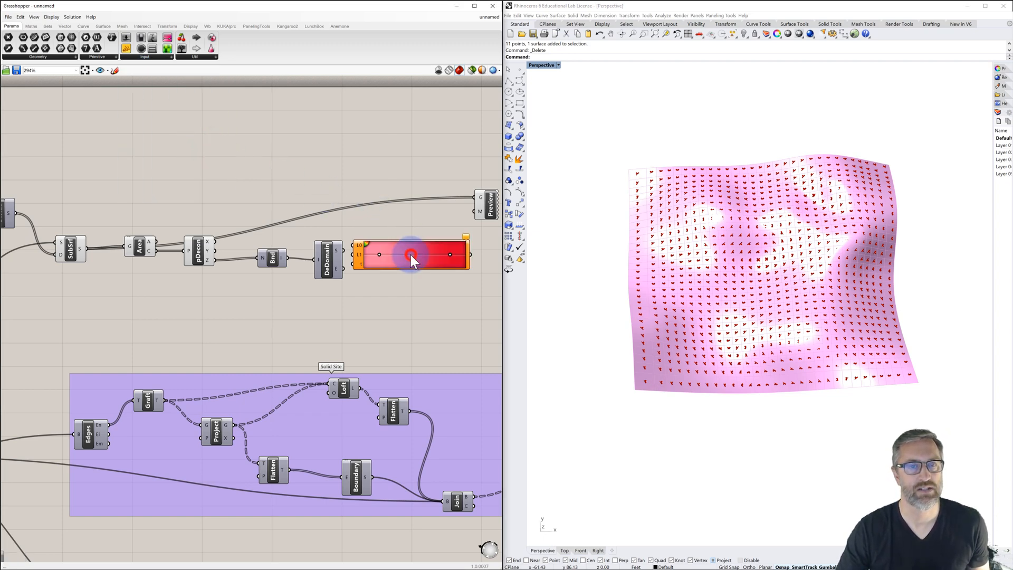
{"action": "left_click", "coordinate": [141, 55]}
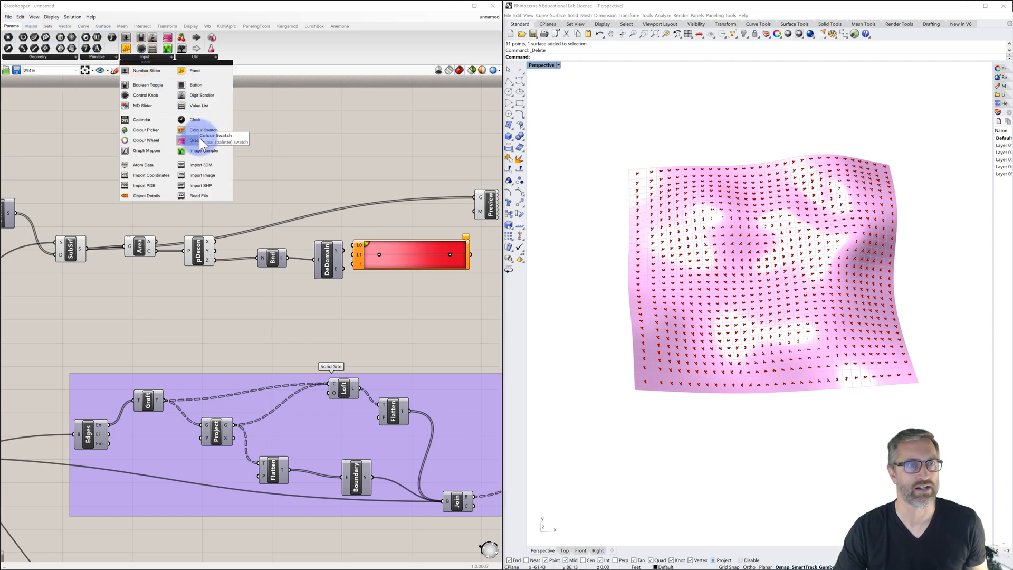
{"action": "left_click", "coordinate": [331, 168]}
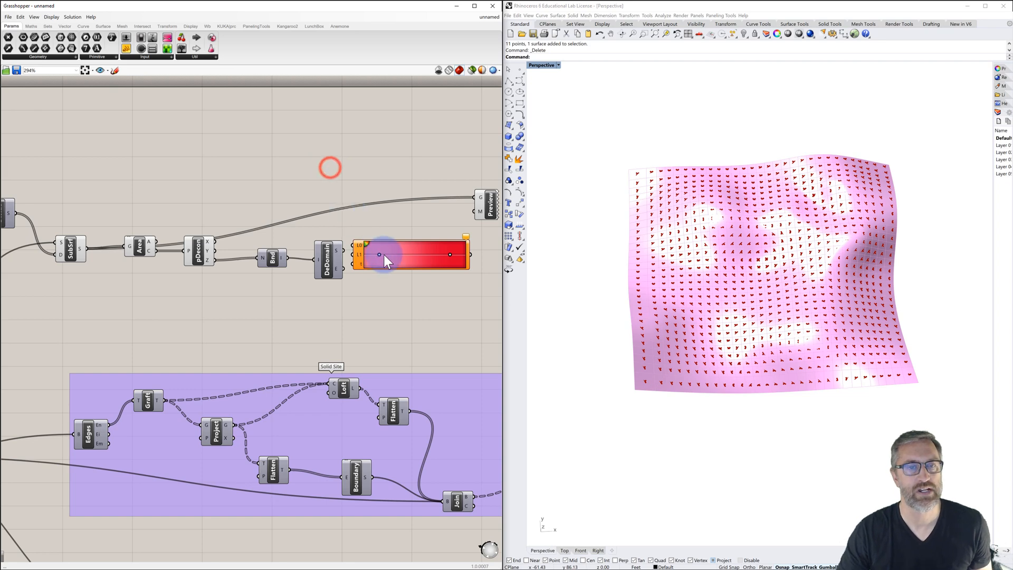
Connect the Gradient's output to the Custom Preview's M input and space both components apart from Deconstruct Domain.
{"action": "right_click_drag", "start_coordinate": [401, 228], "coordinate": [311, 221]}
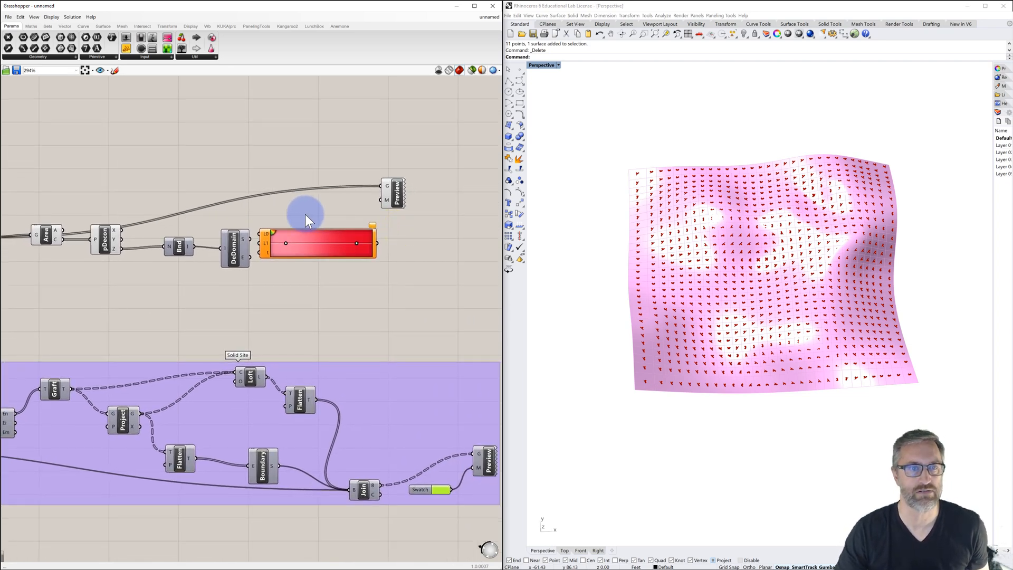
{"action": "left_click_drag", "start_coordinate": [378, 243], "coordinate": [420, 183]}
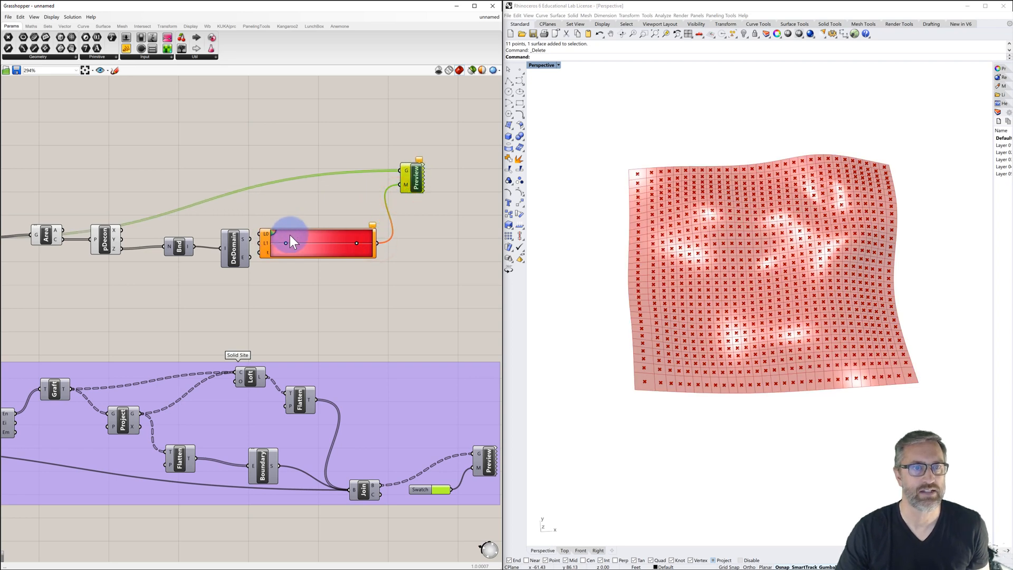
{"action": "left_click_drag", "start_coordinate": [290, 236], "coordinate": [303, 229]}
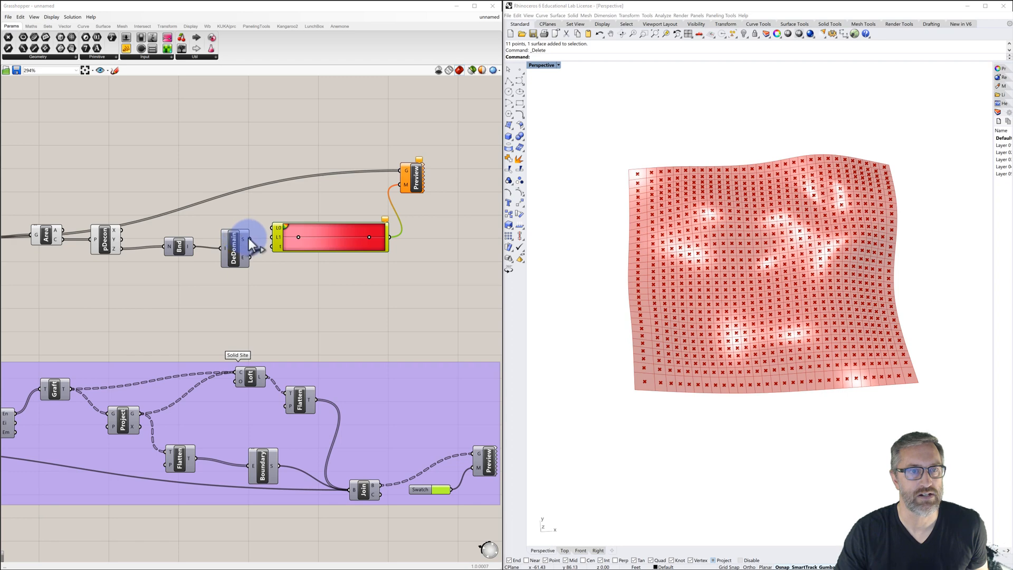
Connect Deconstruct Domain's S and E outputs to the Gradient's L0 and L1 inputs, and pDecon's Z output to its t input.
{"action": "left_click_drag", "start_coordinate": [249, 239], "coordinate": [283, 242]}
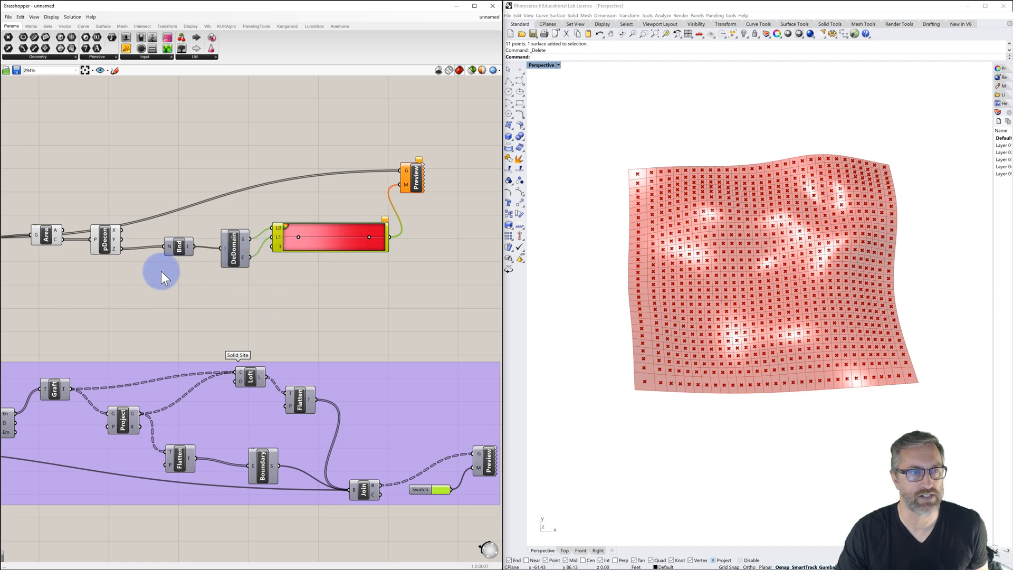
{"action": "left_click_drag", "start_coordinate": [121, 249], "coordinate": [273, 247]}
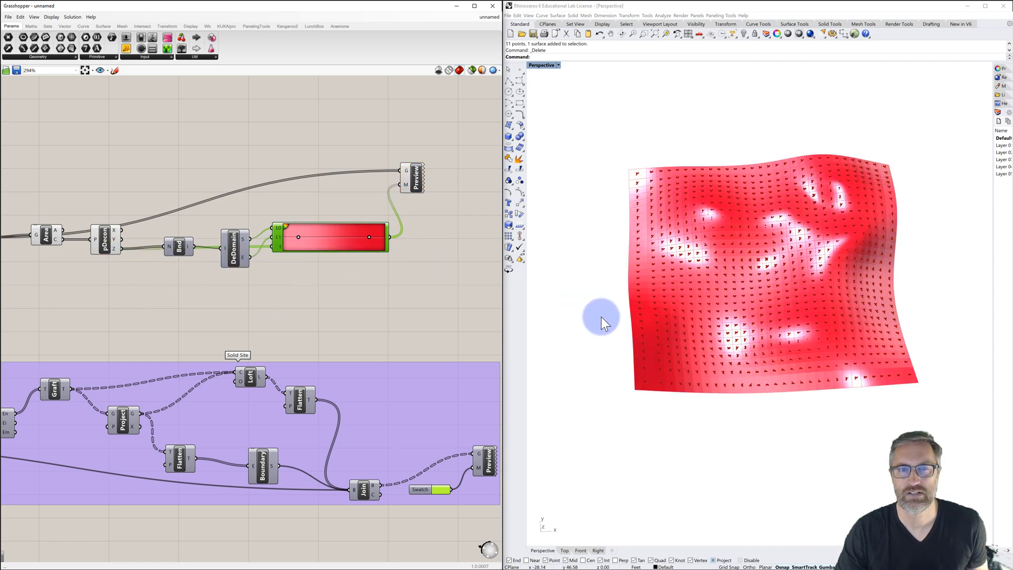
{"action": "right_click_drag", "start_coordinate": [600, 317], "coordinate": [531, 312]}
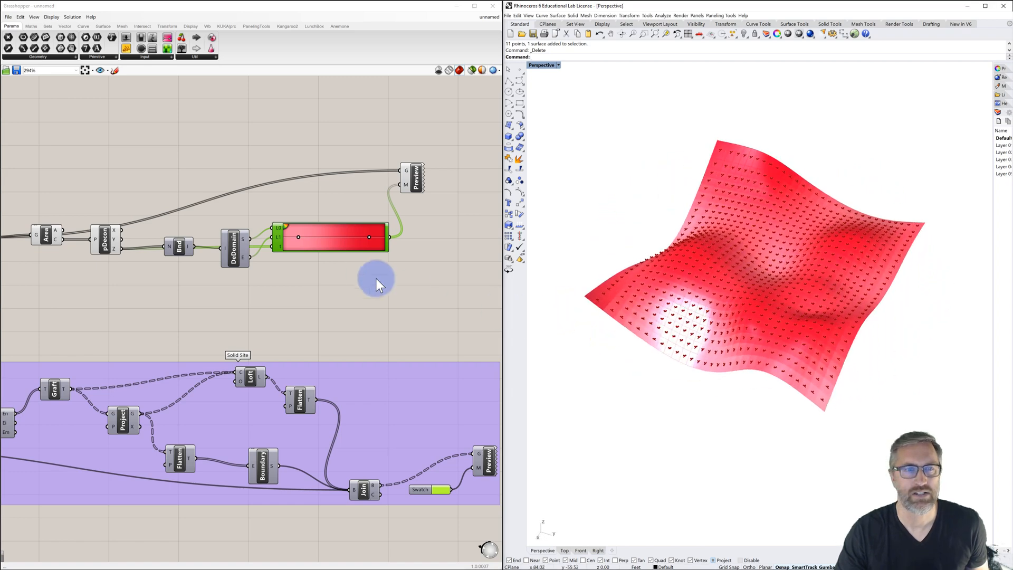
Change the colour of the Gradient's low-end grip from pink to light blue and commit the change.
{"action": "right_click", "coordinate": [296, 236]}
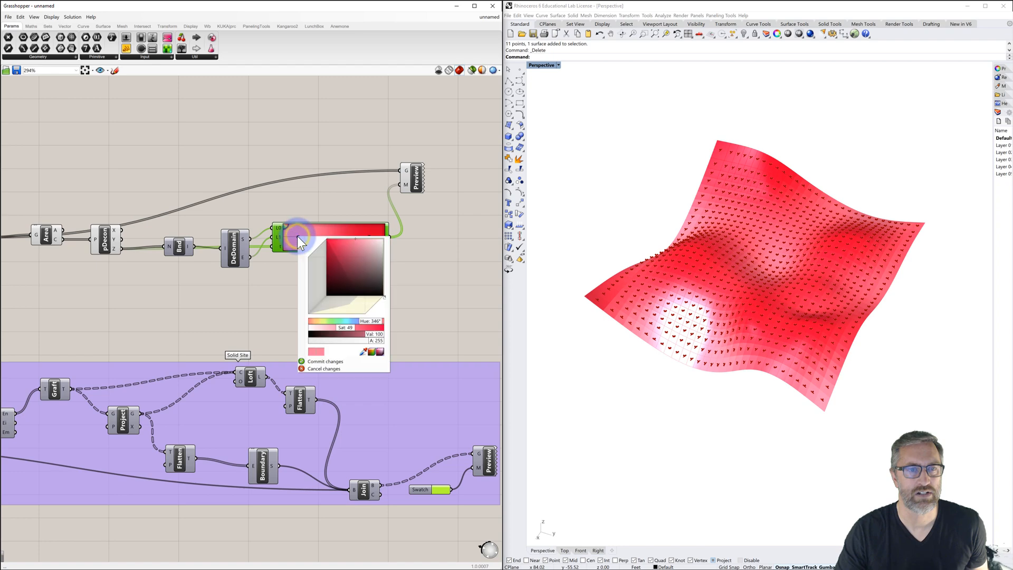
{"action": "left_click", "coordinate": [303, 203]}
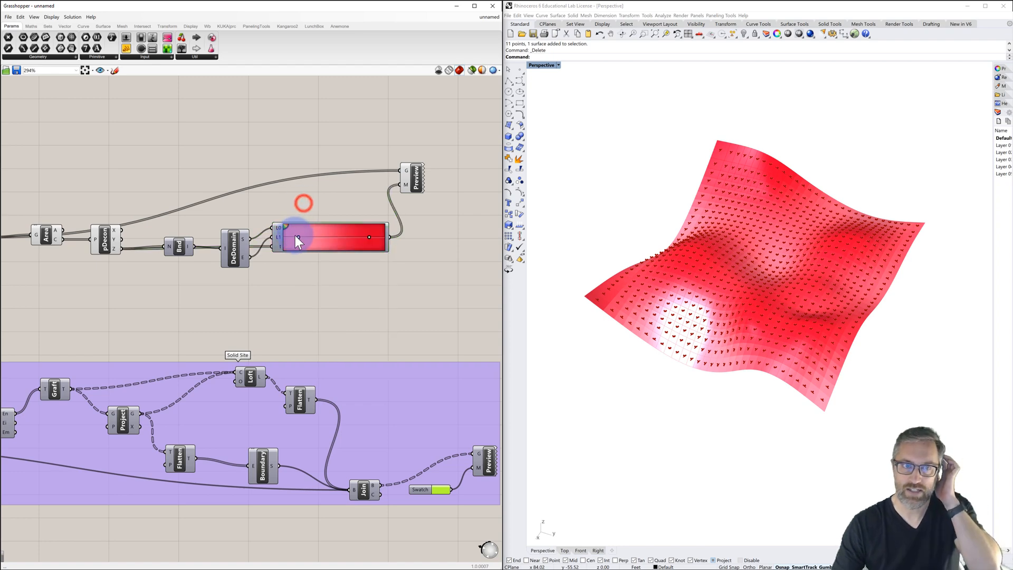
{"action": "right_click", "coordinate": [298, 238]}
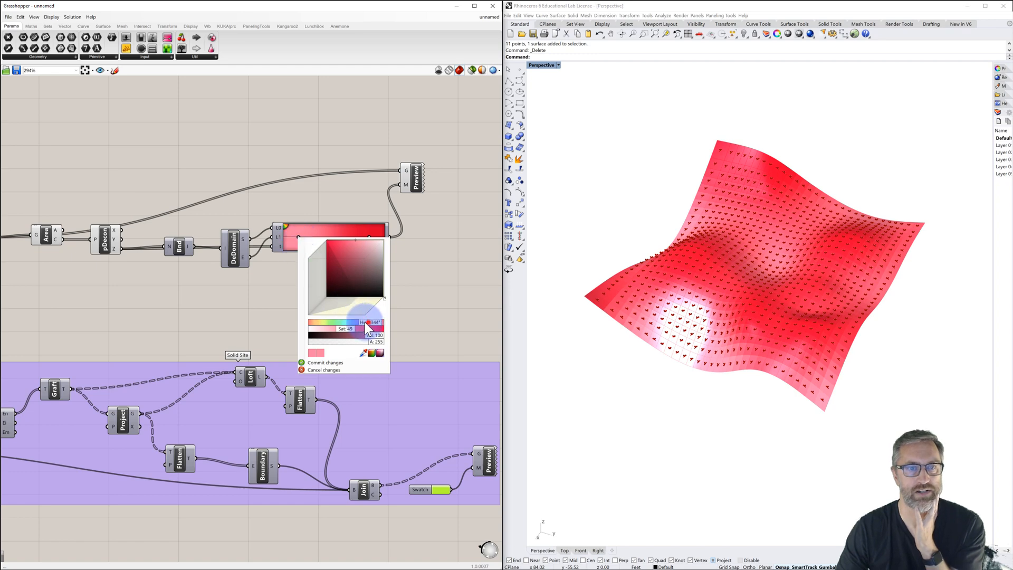
{"action": "left_click_drag", "start_coordinate": [359, 318], "coordinate": [332, 324]}
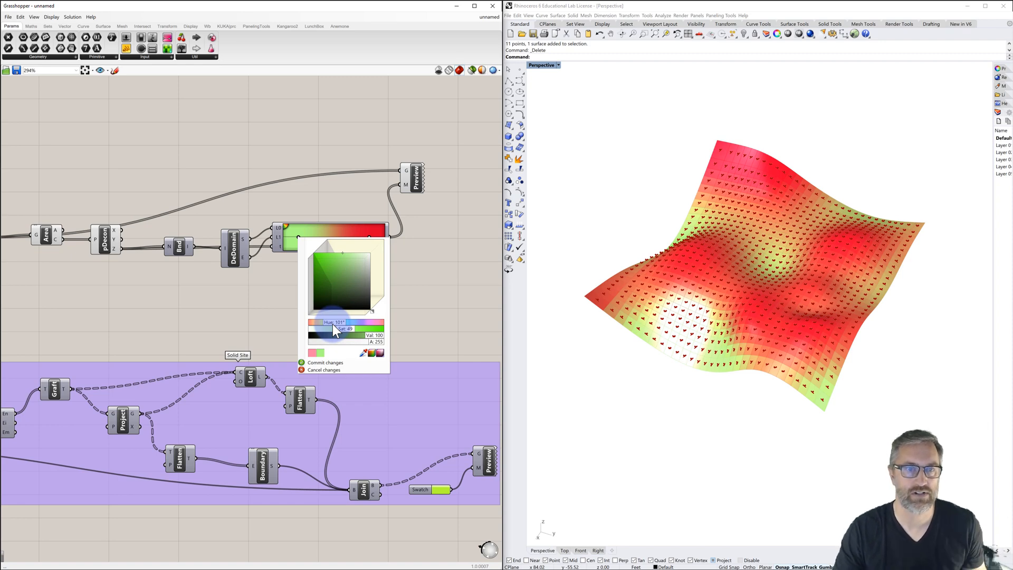
{"action": "left_click_drag", "start_coordinate": [332, 324], "coordinate": [348, 324]}
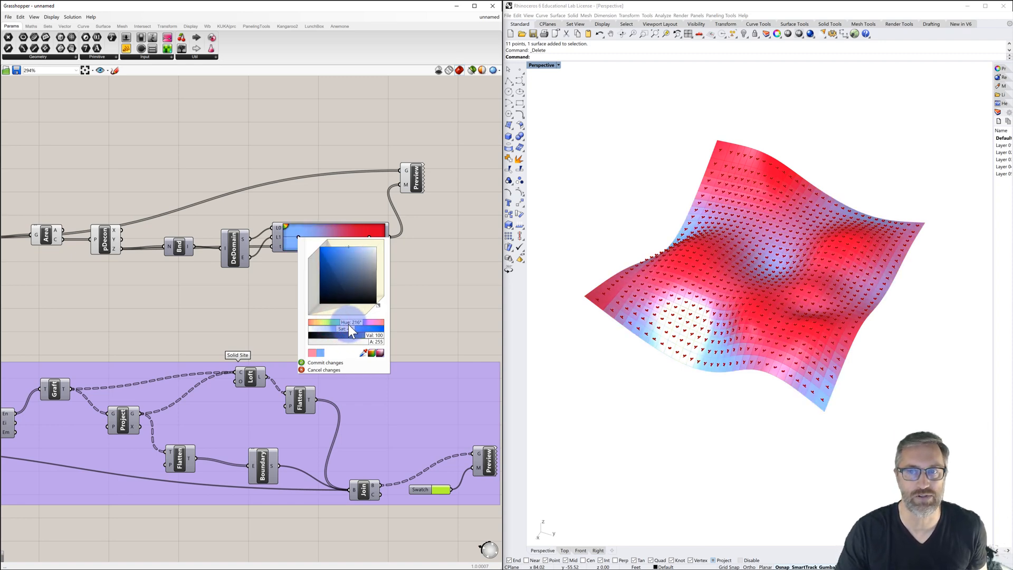
{"action": "left_click", "coordinate": [316, 363]}
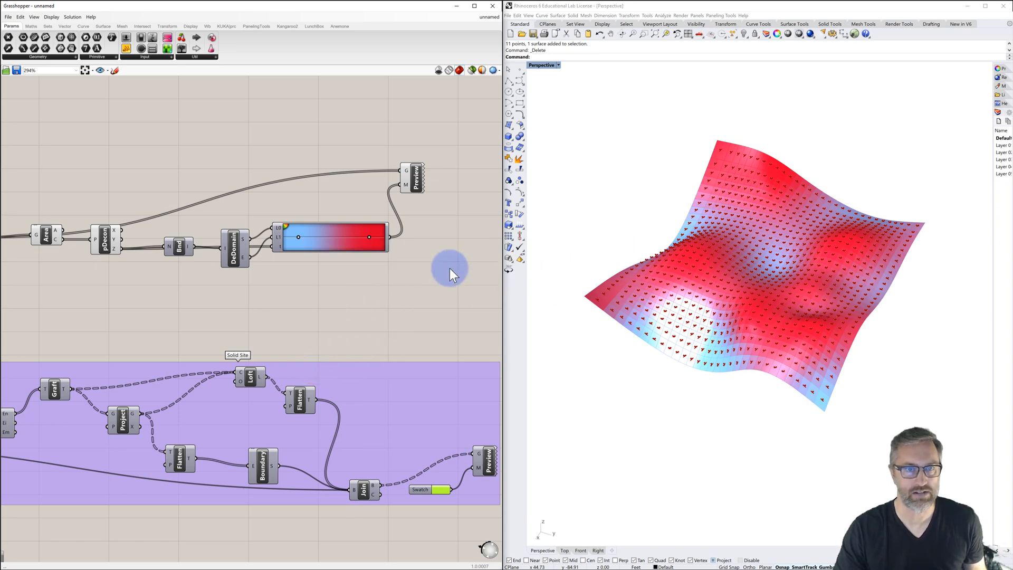
Turn off the viewport preview of the SubSrf, Area and pDecon components so only the coloured cells are displayed.
{"action": "mouse_move", "coordinate": [582, 257]}
{"action": "right_mouse_down"}
{"action": "mouse_move", "coordinate": [641, 250]}
{"action": "mouse_move", "coordinate": [599, 262]}
{"action": "right_mouse_up"}
{"action": "scroll", "coordinate": [341, 257], "scroll_direction": "down", "scroll_amount": 2}
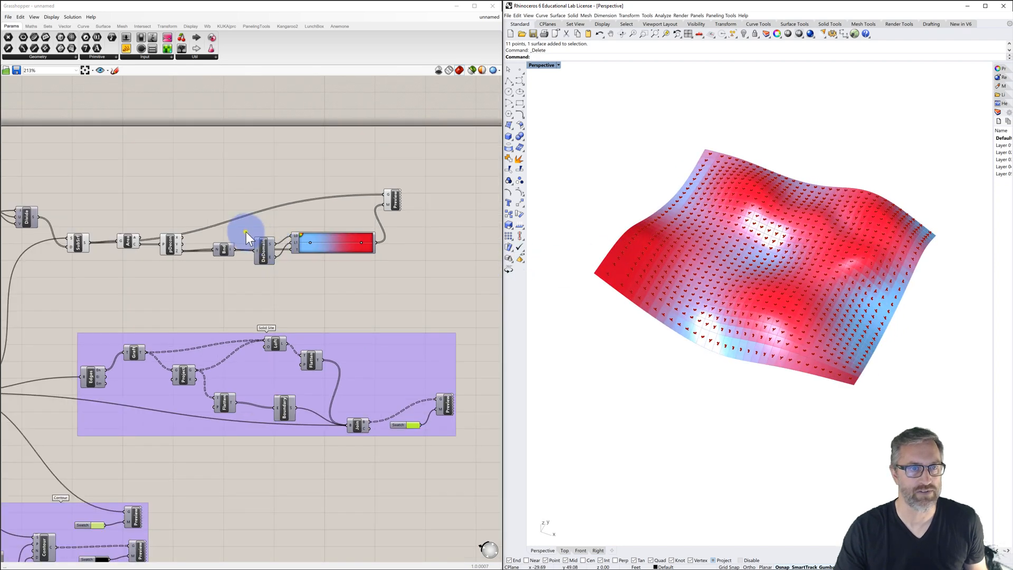
{"action": "right_click_drag", "start_coordinate": [245, 232], "coordinate": [347, 217]}
{"action": "left_click_drag", "start_coordinate": [149, 205], "coordinate": [280, 251]}
{"action": "middle_click", "coordinate": [233, 241]}
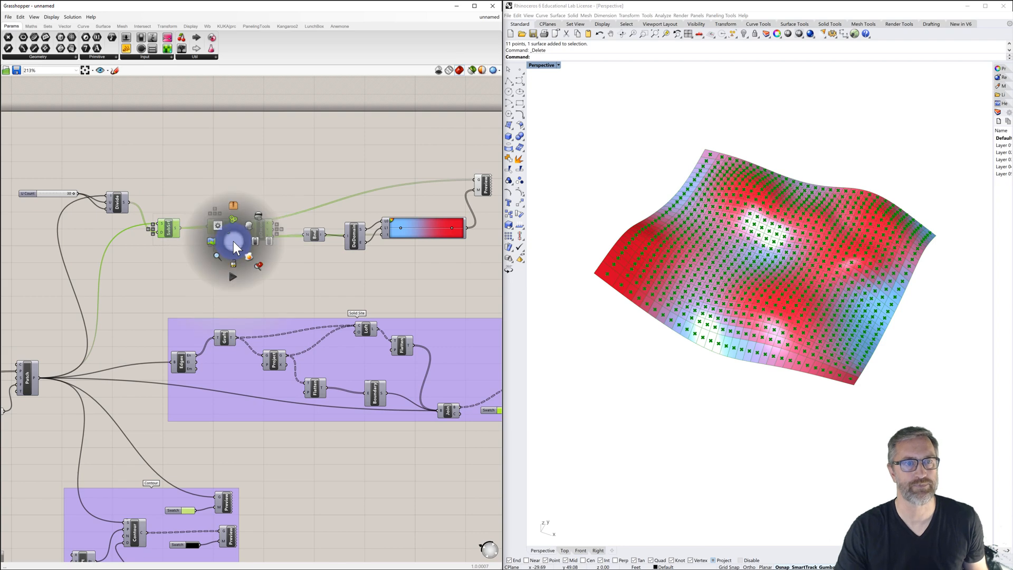
{"action": "left_click", "coordinate": [262, 217]}
{"action": "left_click", "coordinate": [288, 166]}
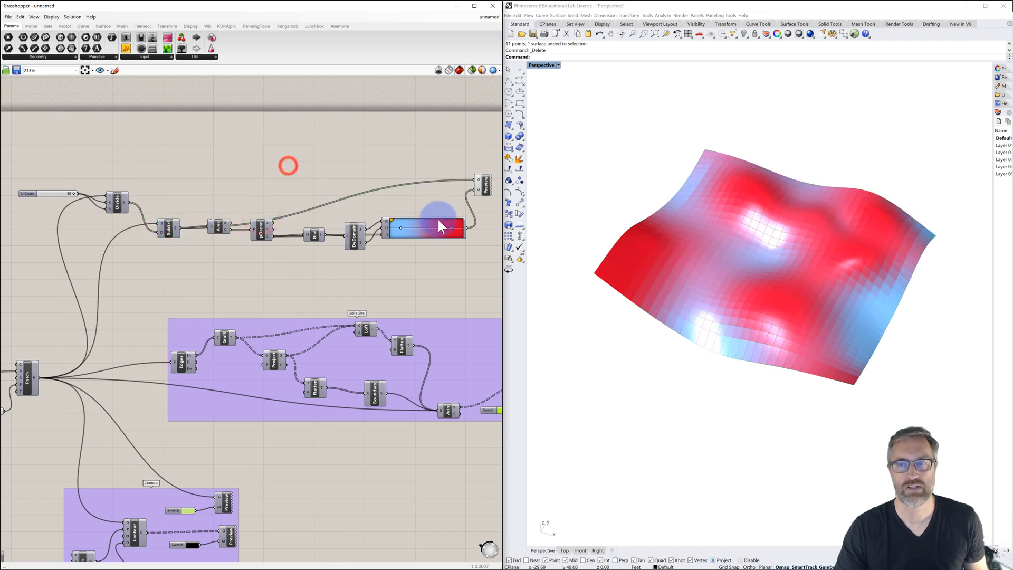
{"action": "right_click_drag", "start_coordinate": [675, 290], "coordinate": [628, 280]}
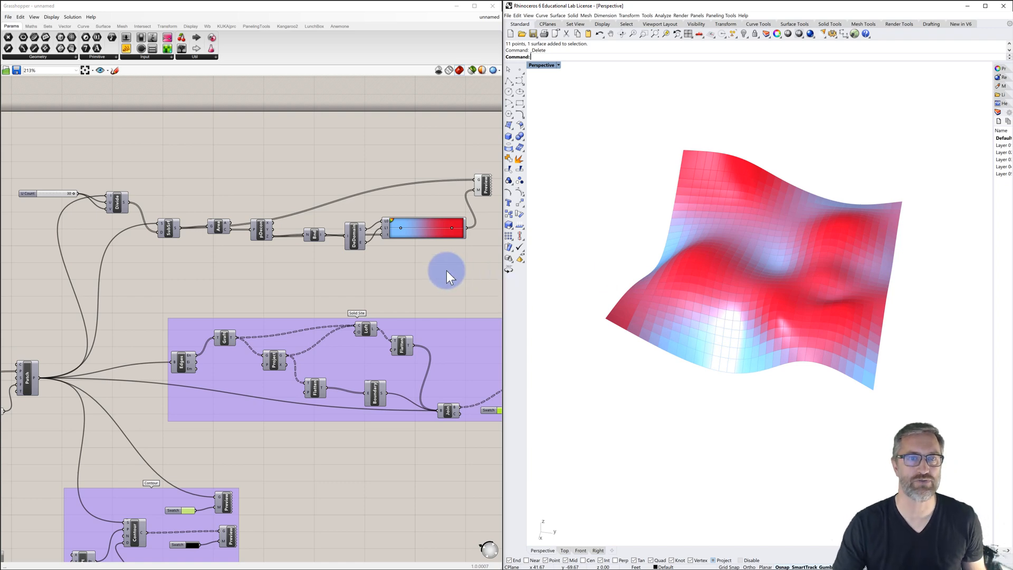
Move the Gradient's red grip right beside the blue grip for an abrupt transition, about a quarter of the way along.
{"action": "scroll", "coordinate": [446, 270], "scroll_direction": "down", "scroll_amount": 2}
{"action": "right_click_drag", "start_coordinate": [443, 274], "coordinate": [389, 274]}
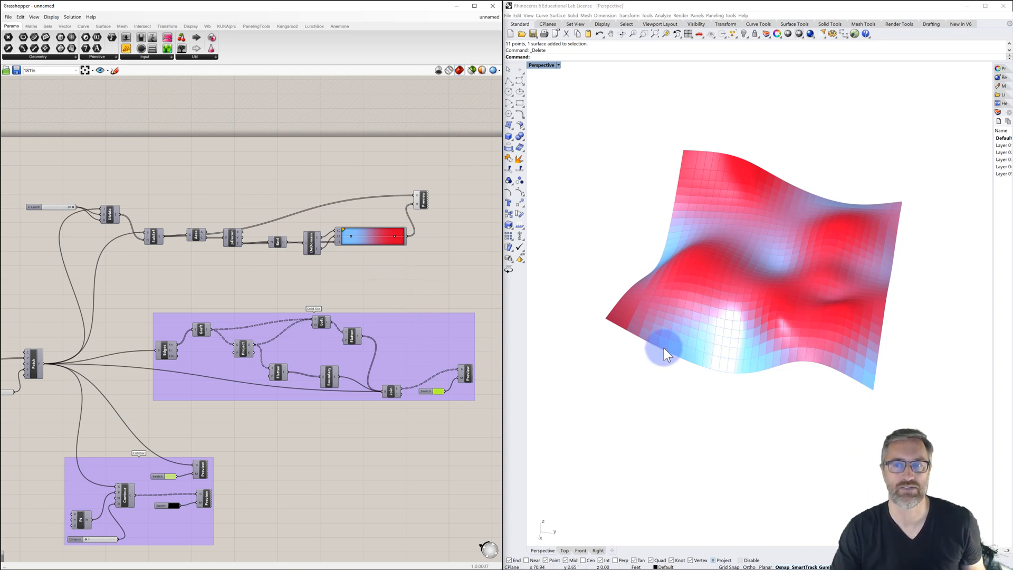
{"action": "right_click_drag", "start_coordinate": [674, 330], "coordinate": [736, 319]}
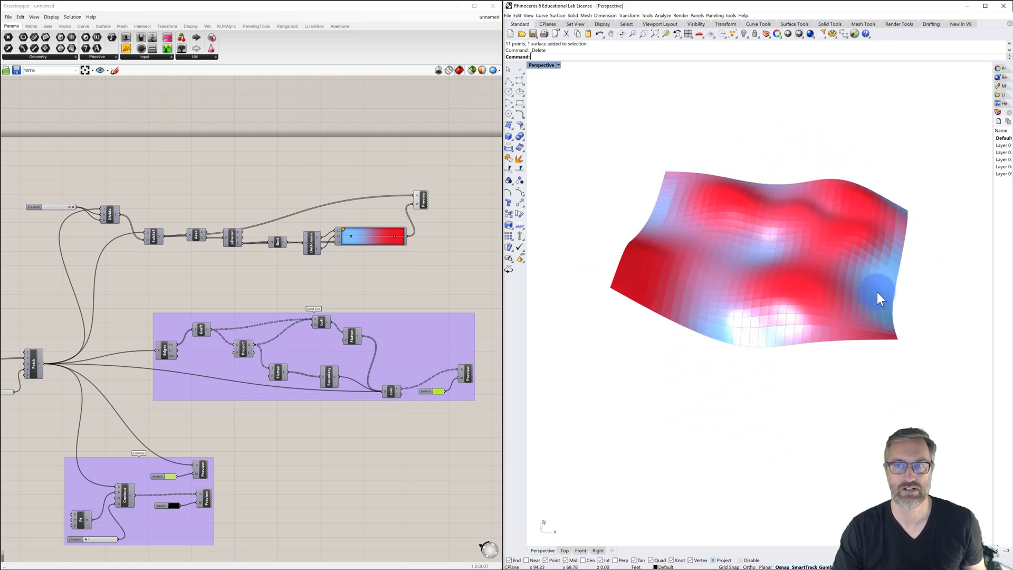
{"action": "right_click_drag", "start_coordinate": [877, 292], "coordinate": [777, 279]}
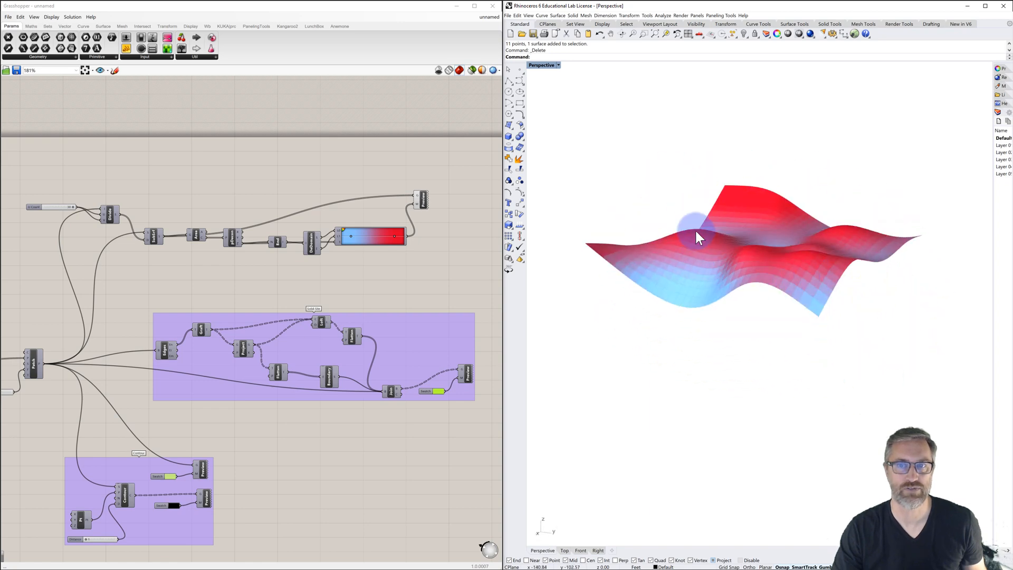
{"action": "scroll", "coordinate": [397, 223], "scroll_direction": "up", "scroll_amount": 3}
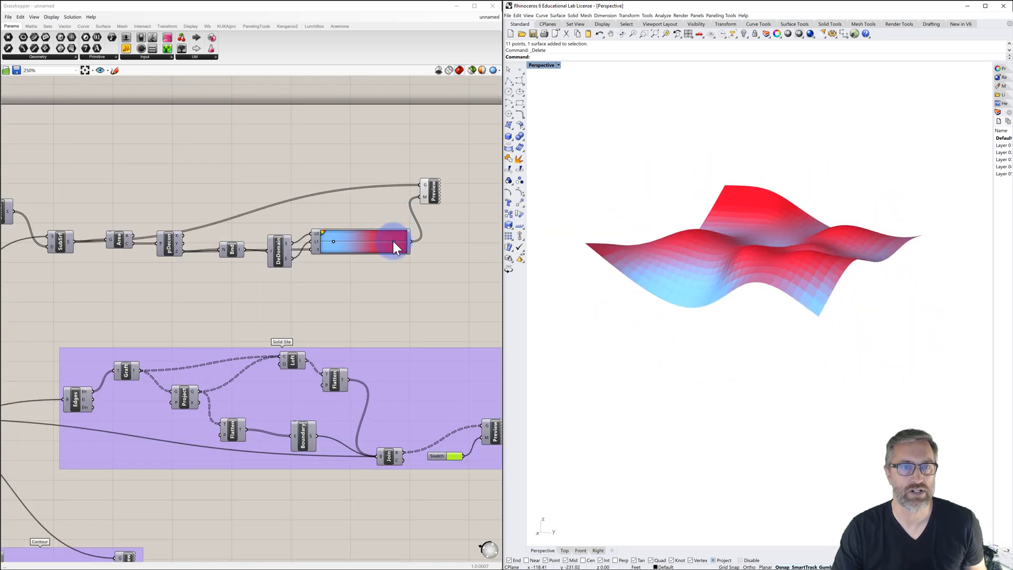
{"action": "left_click", "coordinate": [393, 244]}
{"action": "left_click_drag", "start_coordinate": [382, 242], "coordinate": [339, 242]}
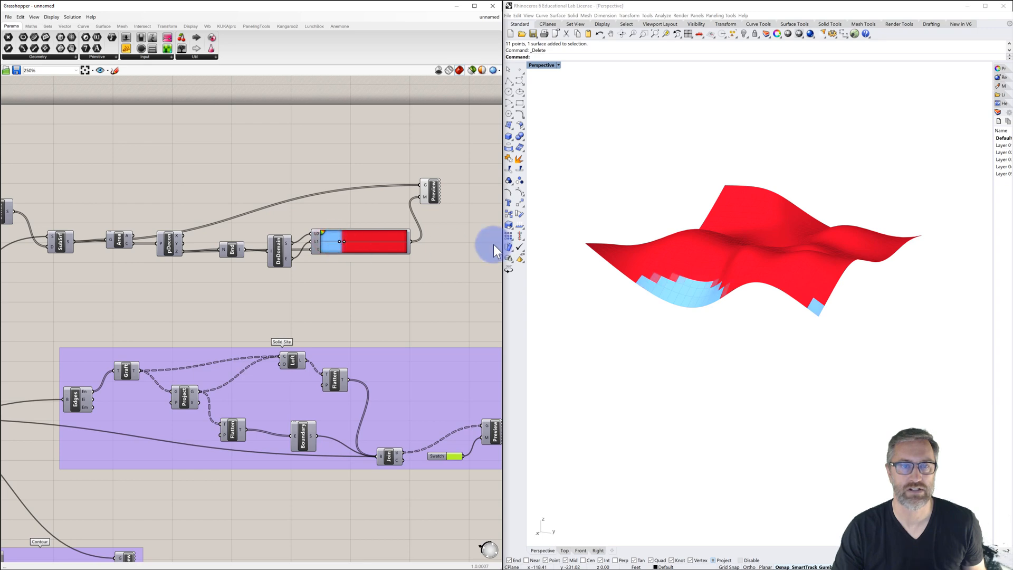
{"action": "right_click_drag", "start_coordinate": [615, 237], "coordinate": [676, 272]}
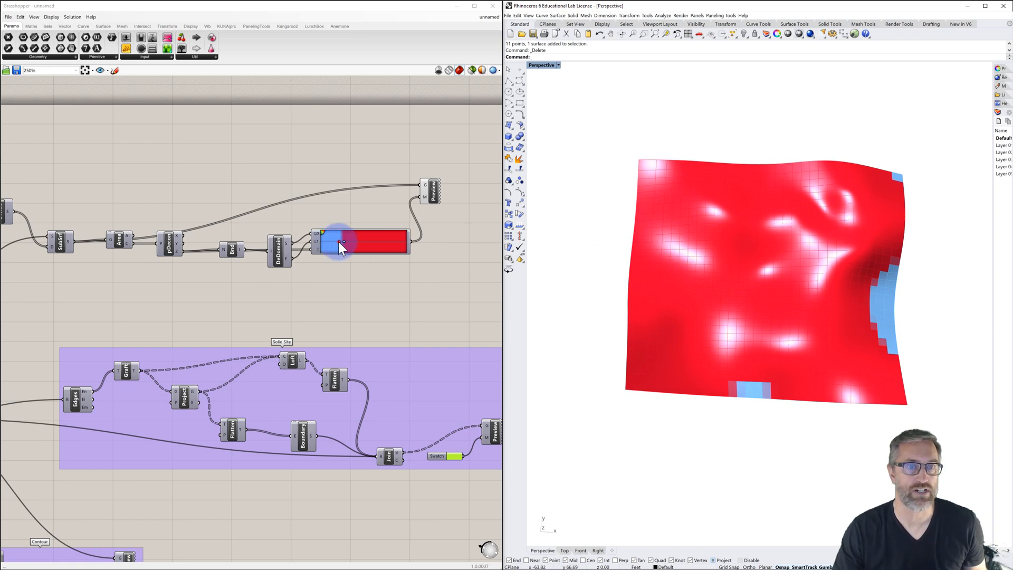
Shift the Gradient's blue and red grips closer to the low end so only the lowest terrain cells are blue.
{"action": "left_click_drag", "start_coordinate": [337, 242], "coordinate": [324, 241]}
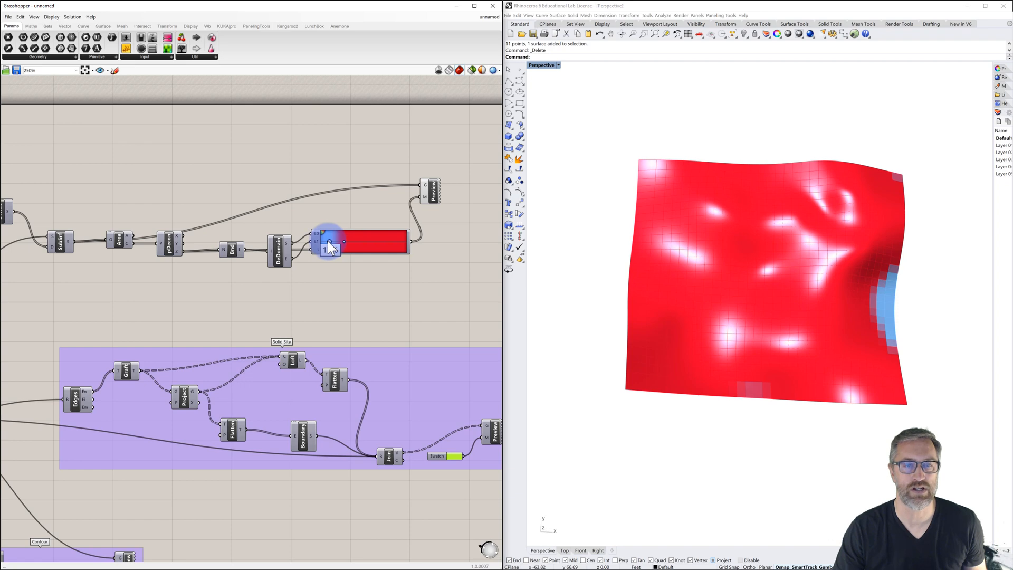
{"action": "left_click_drag", "start_coordinate": [328, 241], "coordinate": [333, 241]}
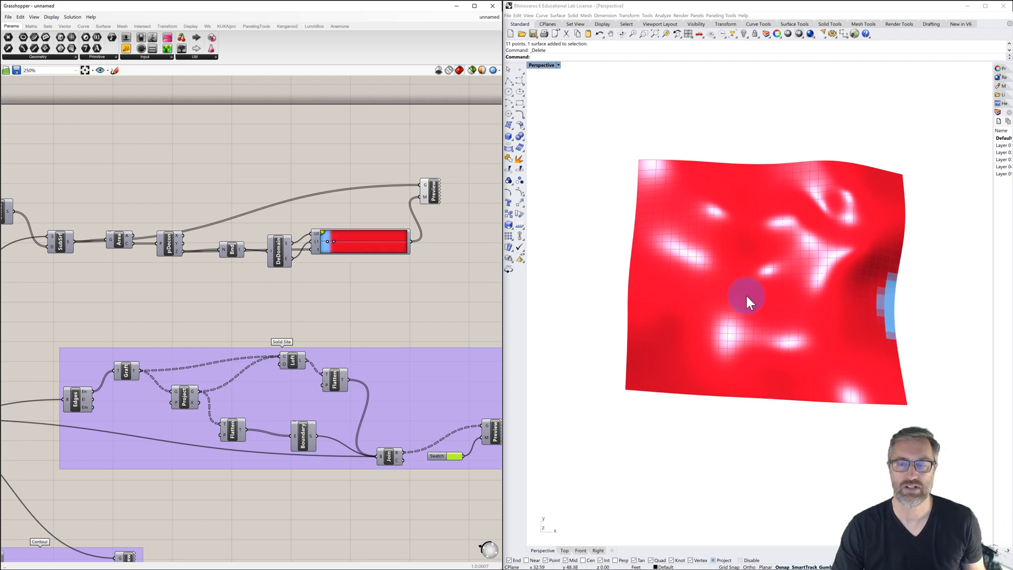
{"action": "right_click_drag", "start_coordinate": [746, 294], "coordinate": [647, 288]}
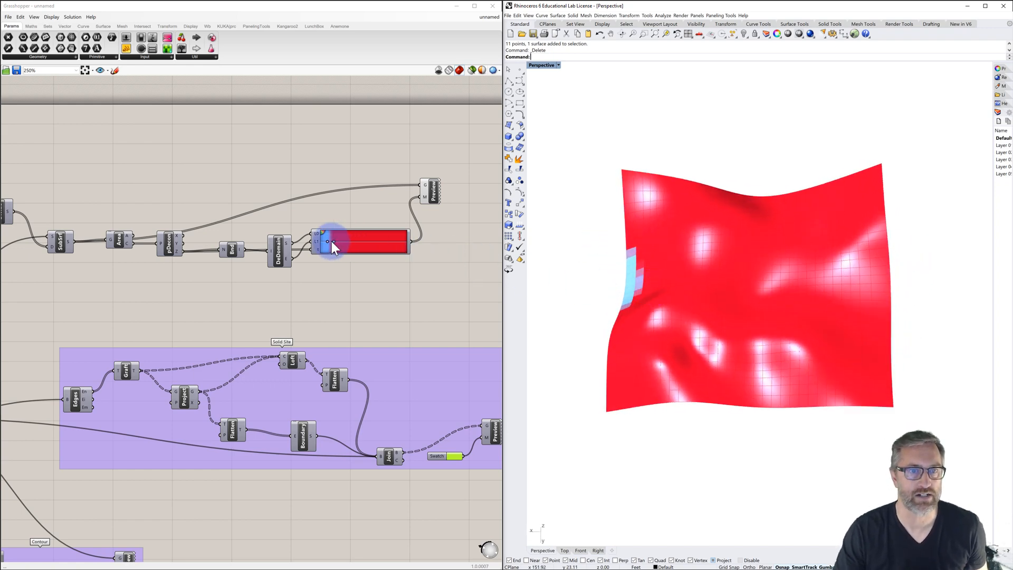
Move the Gradient's red grip back to the high end for a gradual blue-to-red transition across the full range.
{"action": "left_click_drag", "start_coordinate": [333, 242], "coordinate": [433, 244]}
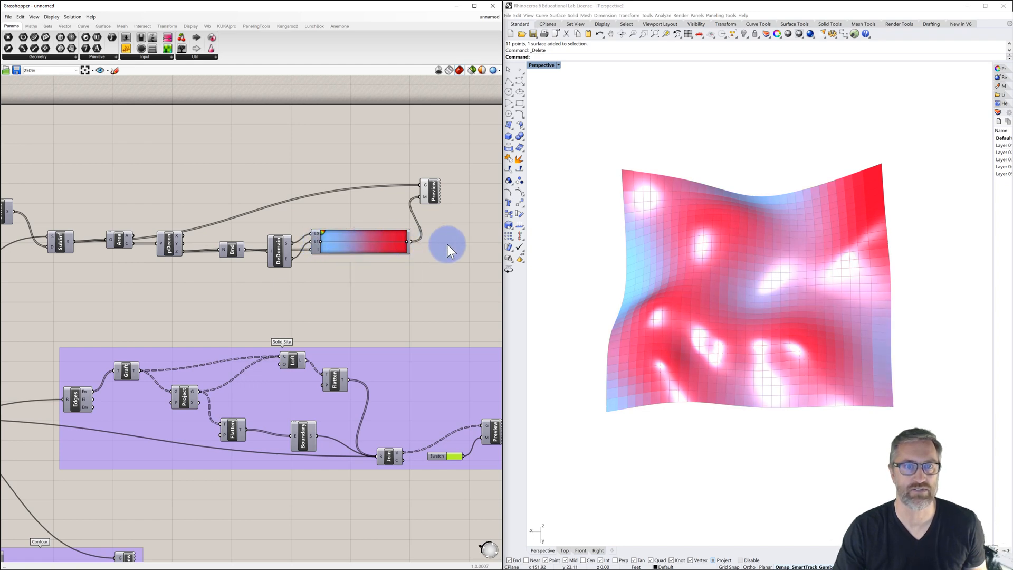
{"action": "right_click_drag", "start_coordinate": [565, 264], "coordinate": [626, 261]}
Set the topmost Seed slider, feeding the first Random component of the point construction group, to 59.
{"action": "scroll", "coordinate": [435, 281], "scroll_direction": "down", "scroll_amount": 5}
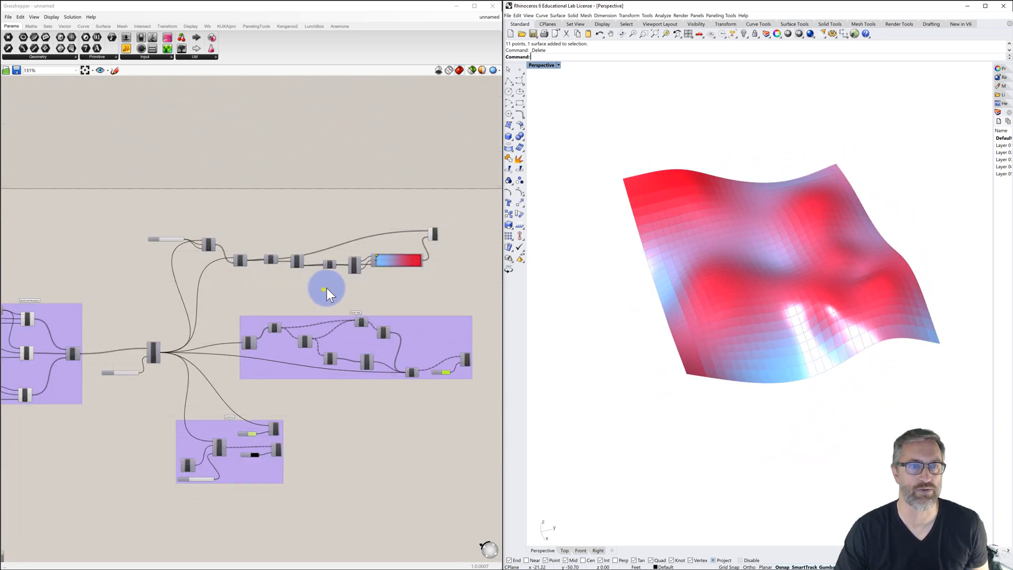
{"action": "right_click_drag", "start_coordinate": [323, 289], "coordinate": [427, 245]}
{"action": "scroll", "coordinate": [424, 247], "scroll_direction": "down", "scroll_amount": 2}
{"action": "right_click_drag", "start_coordinate": [277, 280], "coordinate": [376, 259]}
{"action": "scroll", "coordinate": [255, 274], "scroll_direction": "up", "scroll_amount": 4}
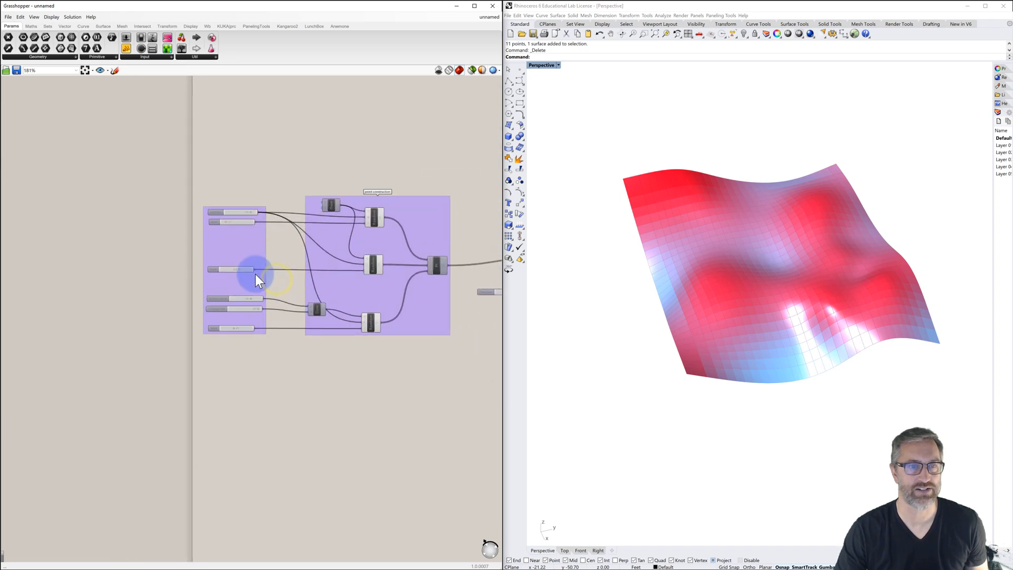
{"action": "scroll", "coordinate": [255, 274], "scroll_direction": "up", "scroll_amount": 3}
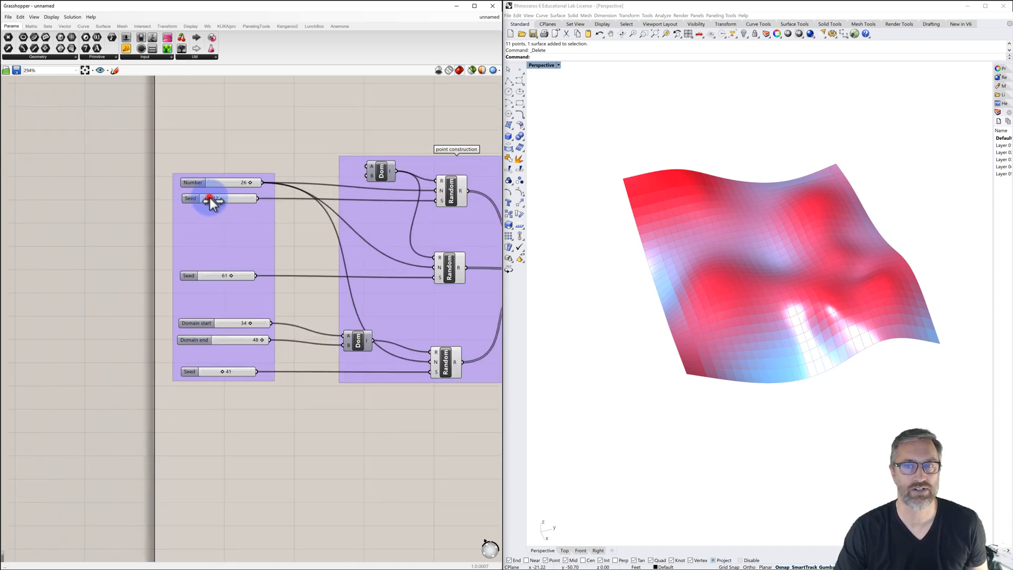
{"action": "left_click_drag", "start_coordinate": [220, 199], "coordinate": [233, 199]}
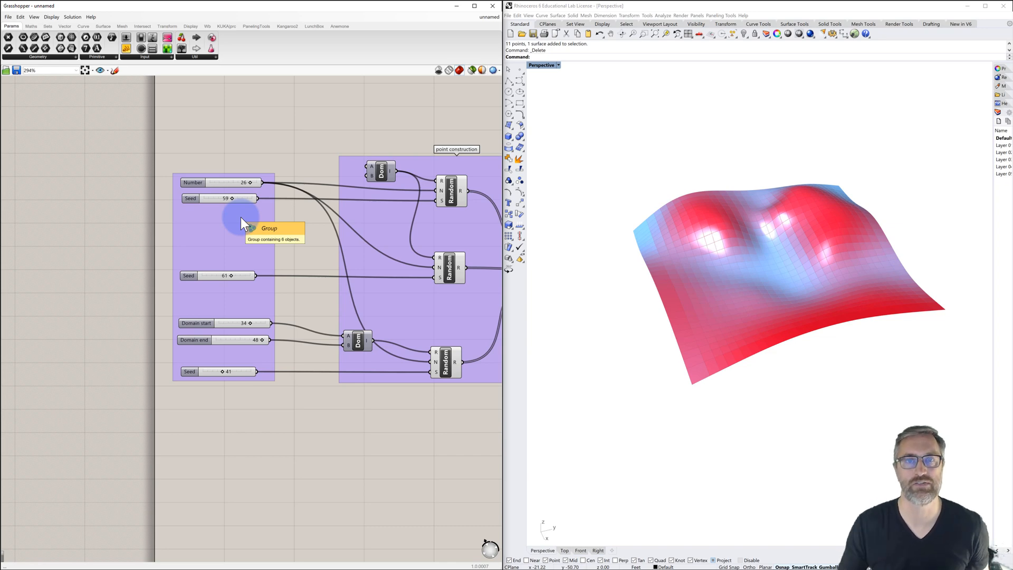
Trace the height data through the pDecon and Bnd components, and move DeDomain closer to Bnd.
{"action": "right_click_drag", "start_coordinate": [462, 269], "coordinate": [313, 266]}
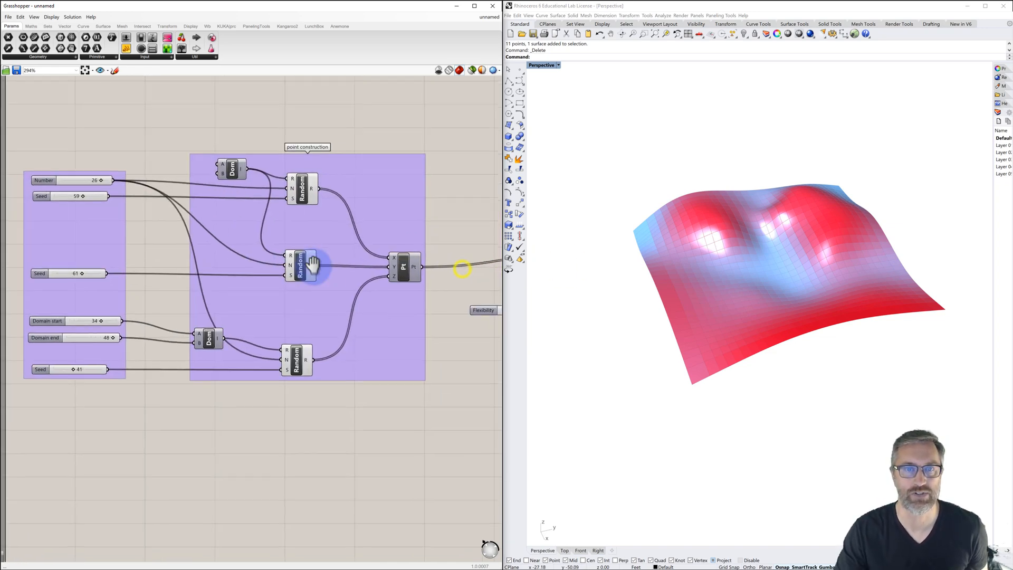
{"action": "scroll", "coordinate": [313, 265], "scroll_direction": "down", "scroll_amount": 3}
{"action": "right_click_drag", "start_coordinate": [415, 274], "coordinate": [231, 272]}
{"action": "right_click_drag", "start_coordinate": [380, 267], "coordinate": [356, 243]}
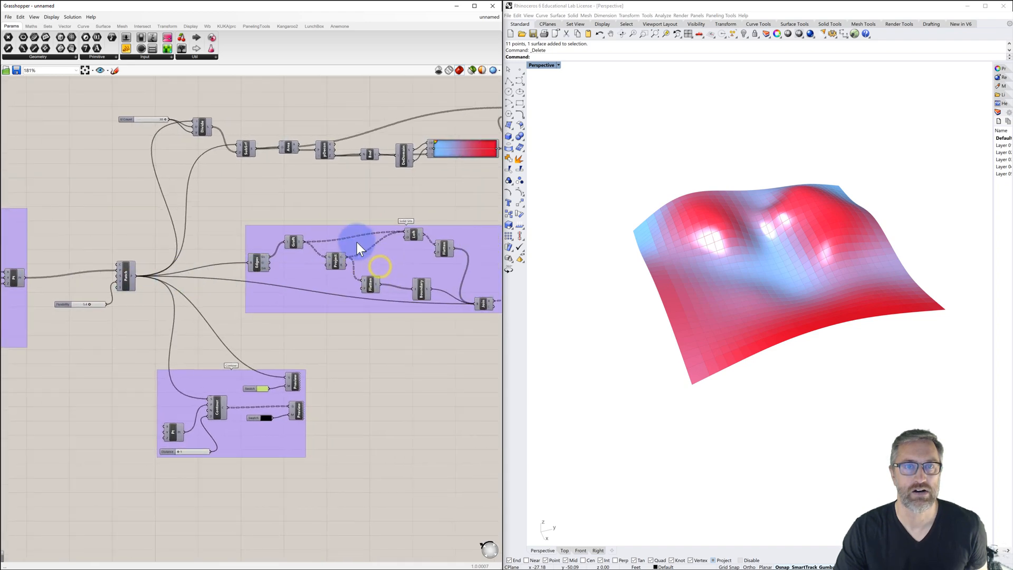
{"action": "scroll", "coordinate": [369, 154], "scroll_direction": "up", "scroll_amount": 3}
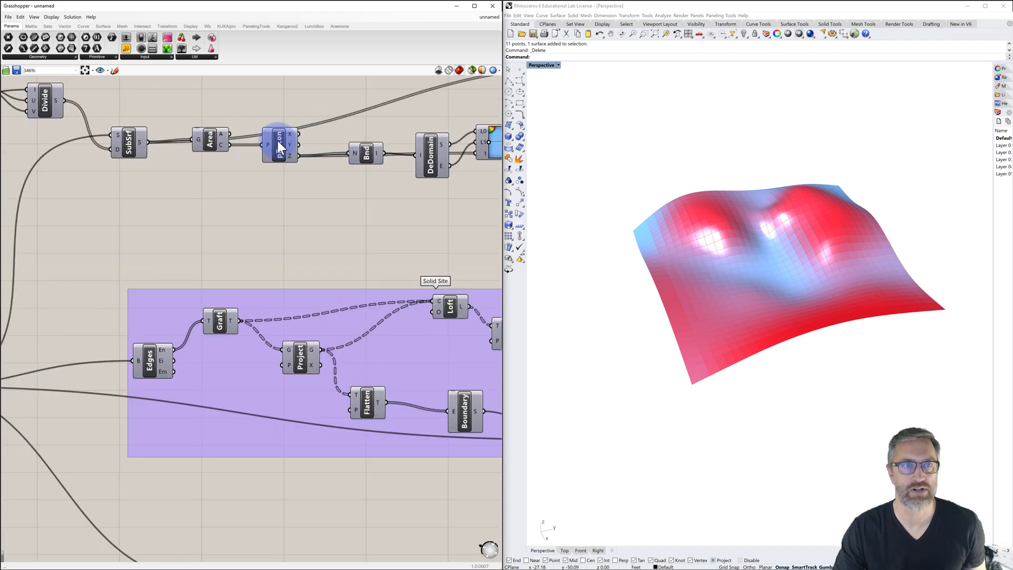
{"action": "left_click", "coordinate": [274, 140]}
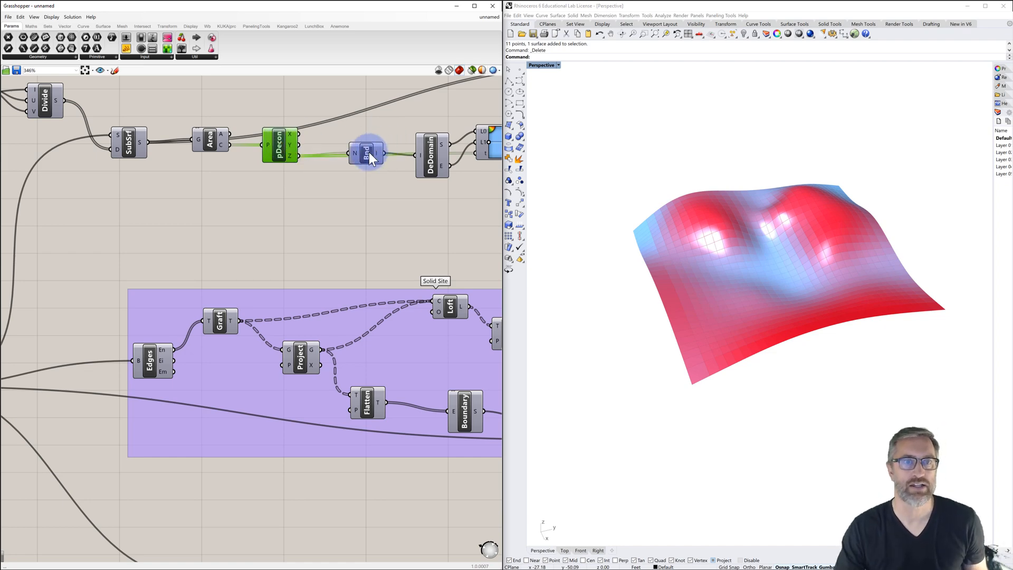
{"action": "left_click", "coordinate": [368, 153]}
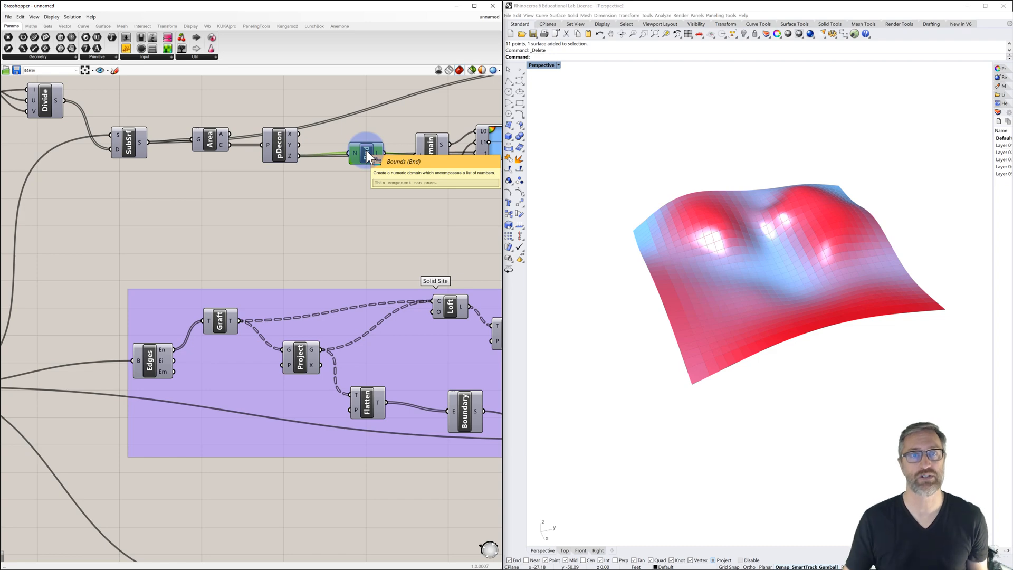
{"action": "left_click_drag", "start_coordinate": [432, 151], "coordinate": [409, 139]}
{"action": "right_click_drag", "start_coordinate": [447, 137], "coordinate": [372, 144]}
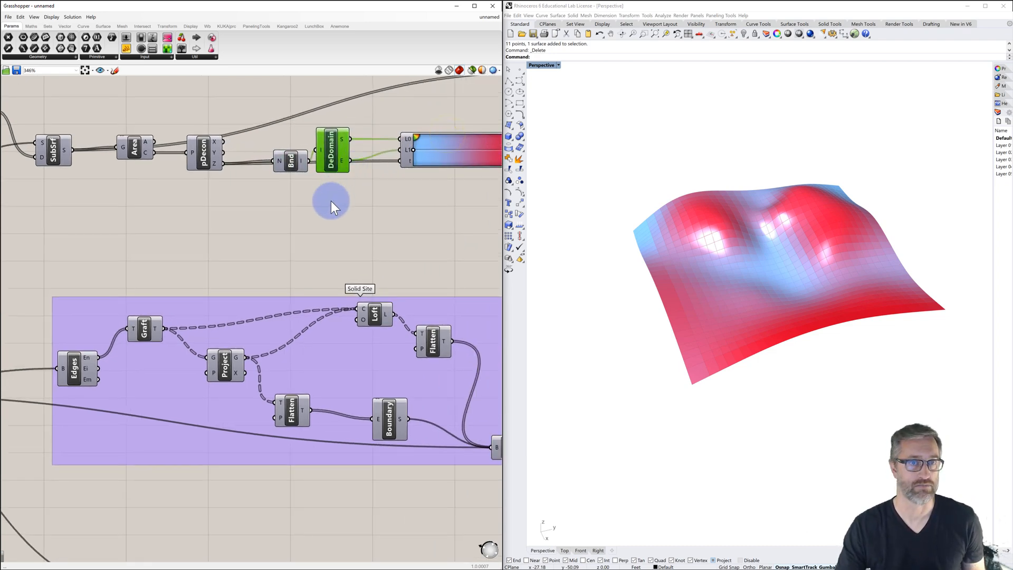
Disconnect DeDomain's S output from the Gradient's lower limit (L0) input.
{"action": "right_click", "coordinate": [408, 138]}
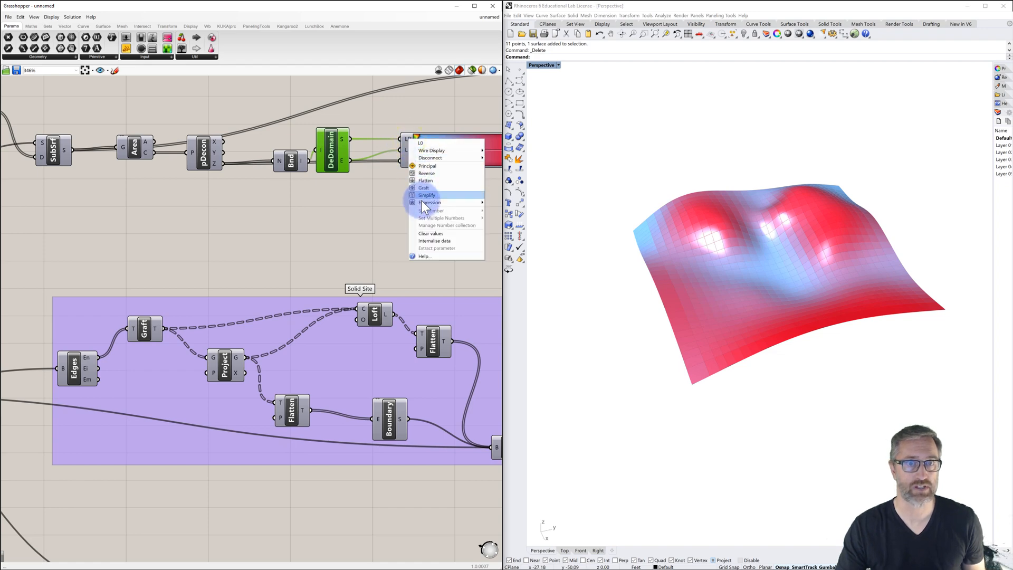
{"action": "mouse_move", "coordinate": [422, 201]}
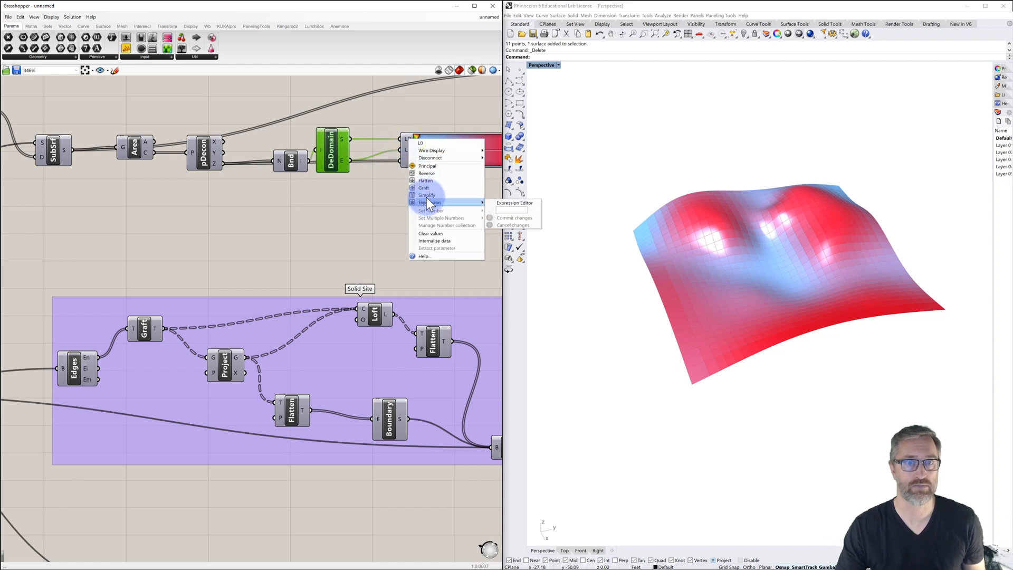
{"action": "left_click", "coordinate": [434, 156]}
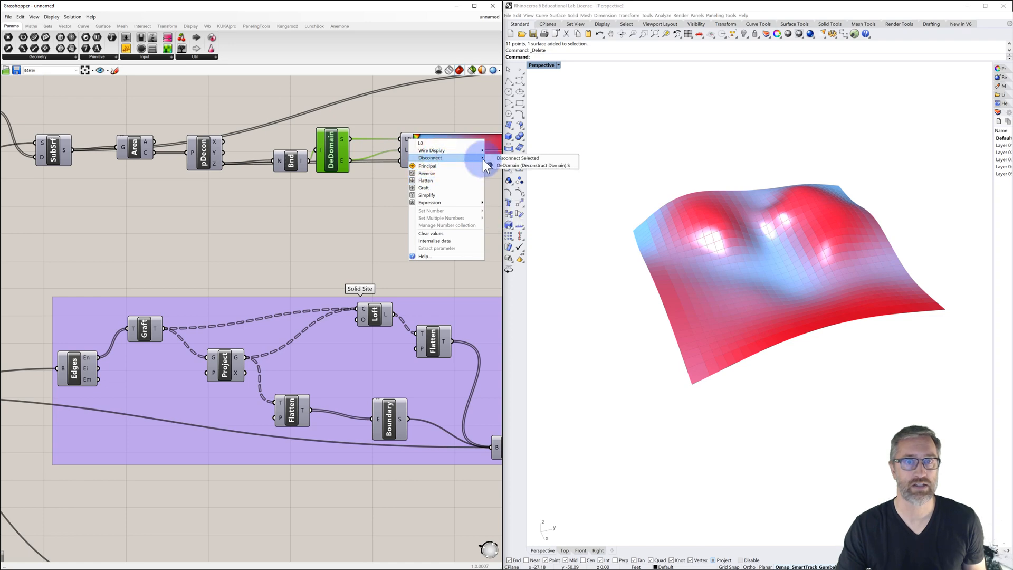
{"action": "left_click", "coordinate": [504, 165]}
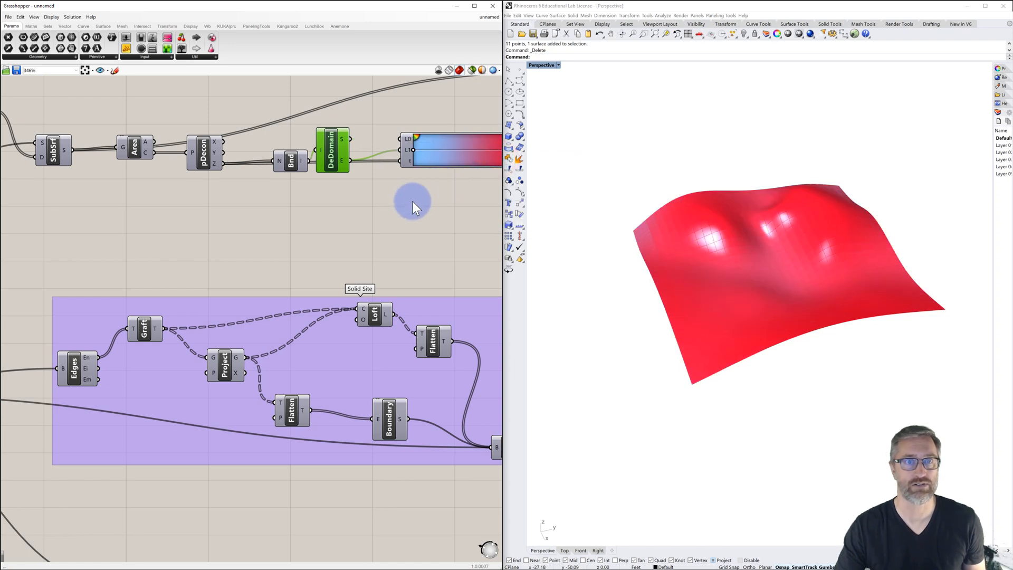
Open the fixed-number setting of the Gradient's lower limit (L0) and commit its value.
{"action": "right_click", "coordinate": [406, 138]}
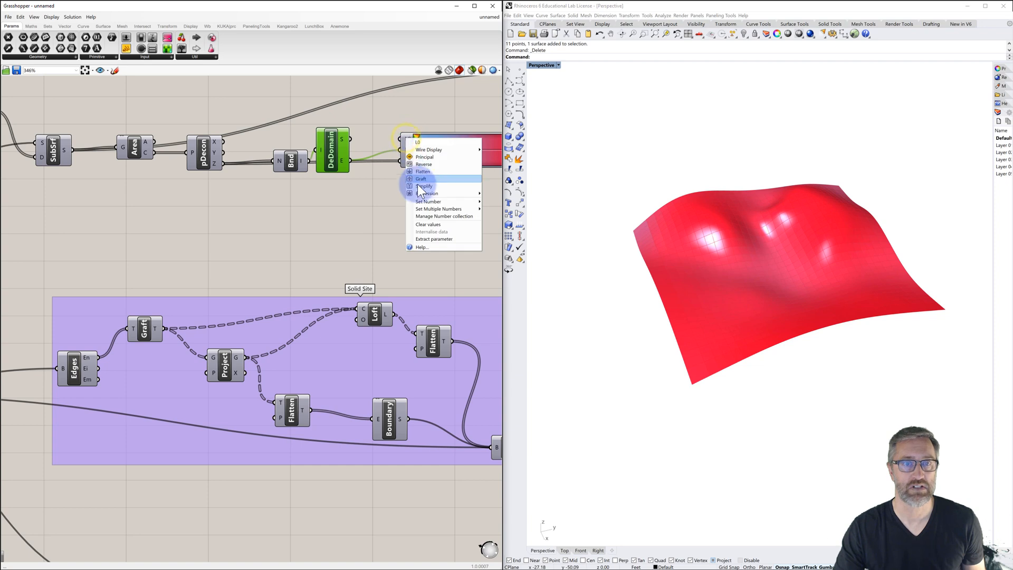
{"action": "left_click", "coordinate": [419, 201]}
{"action": "left_click", "coordinate": [501, 203]}
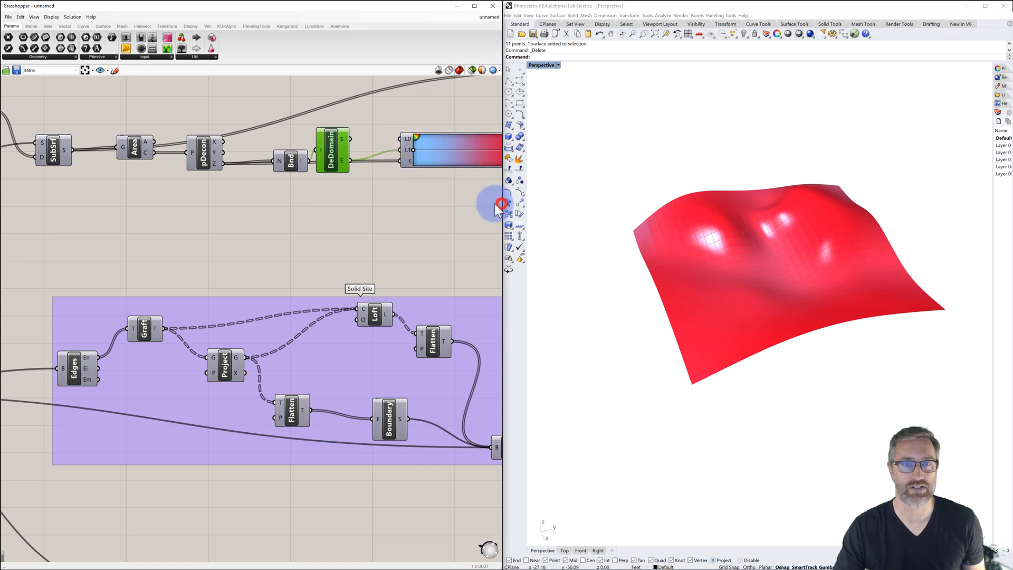
{"action": "right_click", "coordinate": [406, 140]}
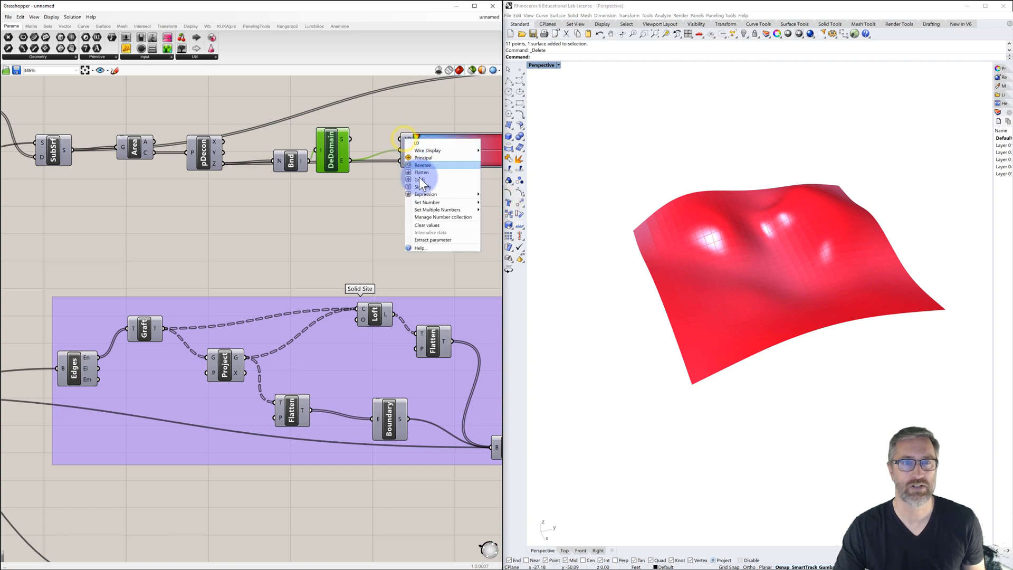
{"action": "left_click", "coordinate": [424, 201]}
{"action": "left_click", "coordinate": [495, 211]}
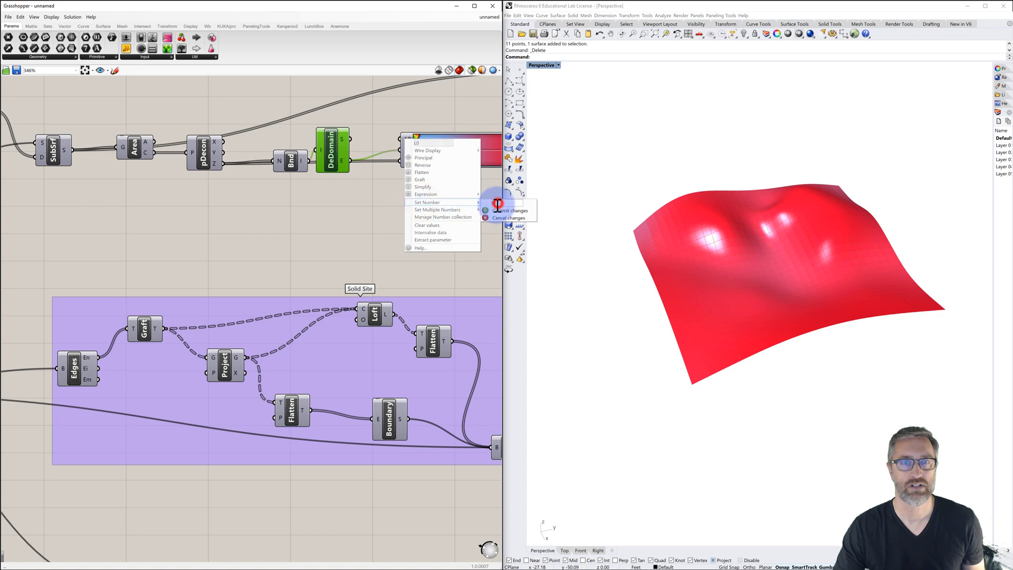
{"action": "left_click", "coordinate": [411, 215]}
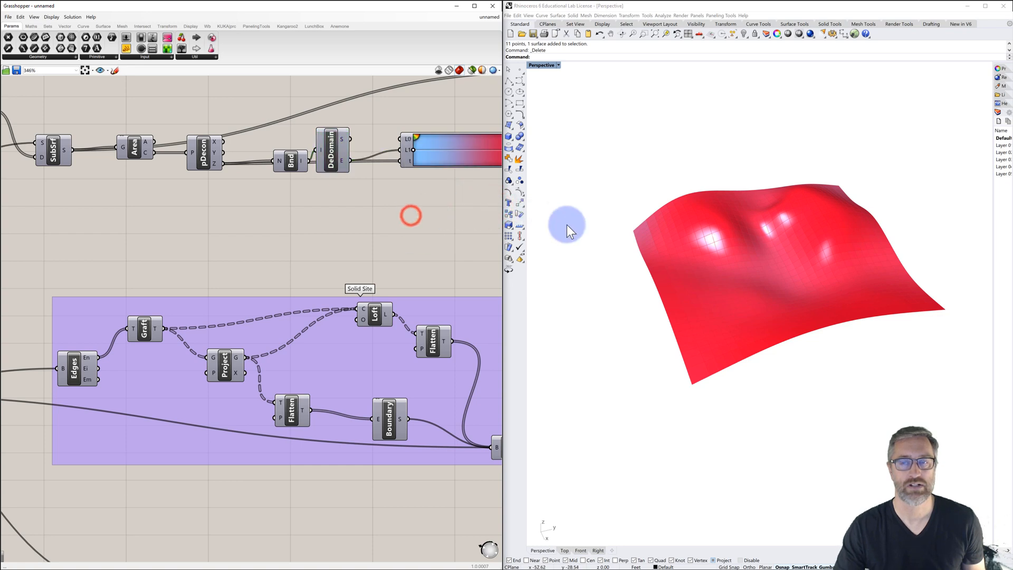
Turn on the viewport preview of the Solid Site group's Preview component.
{"action": "right_click_drag", "start_coordinate": [675, 275], "coordinate": [652, 292]}
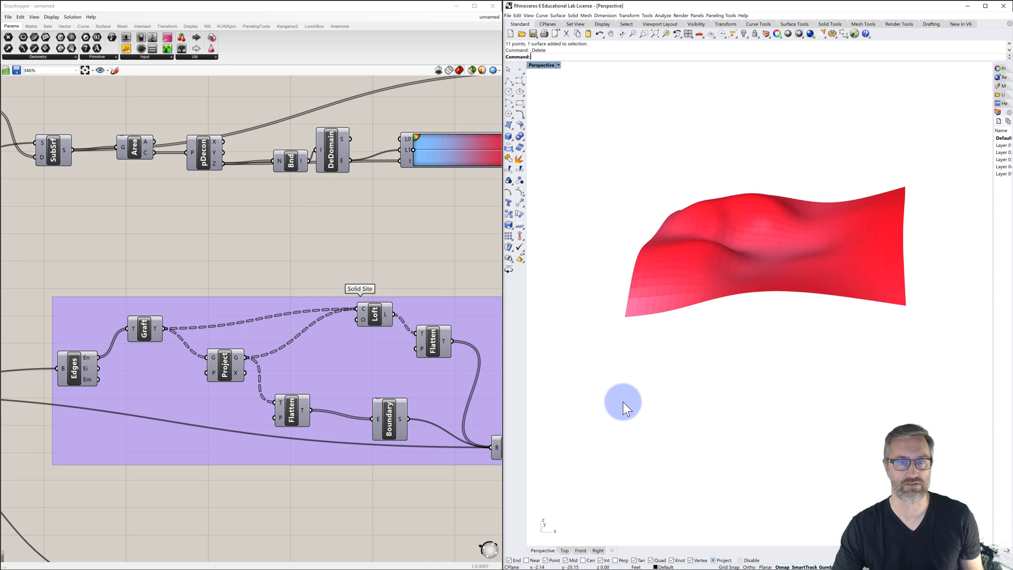
{"action": "scroll", "coordinate": [404, 255], "scroll_direction": "down", "scroll_amount": 3}
{"action": "right_click_drag", "start_coordinate": [403, 256], "coordinate": [291, 243]}
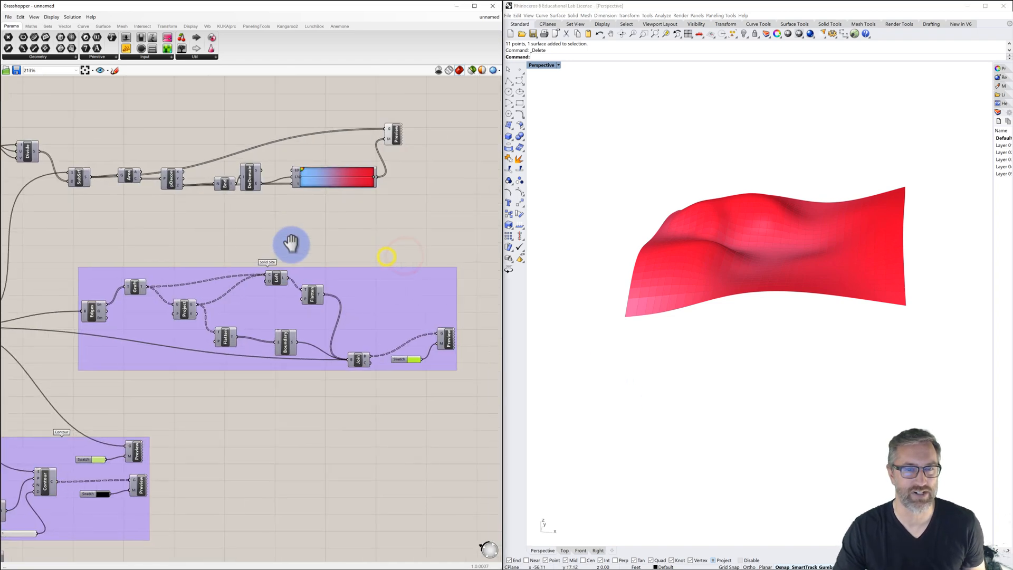
{"action": "right_click", "coordinate": [446, 337]}
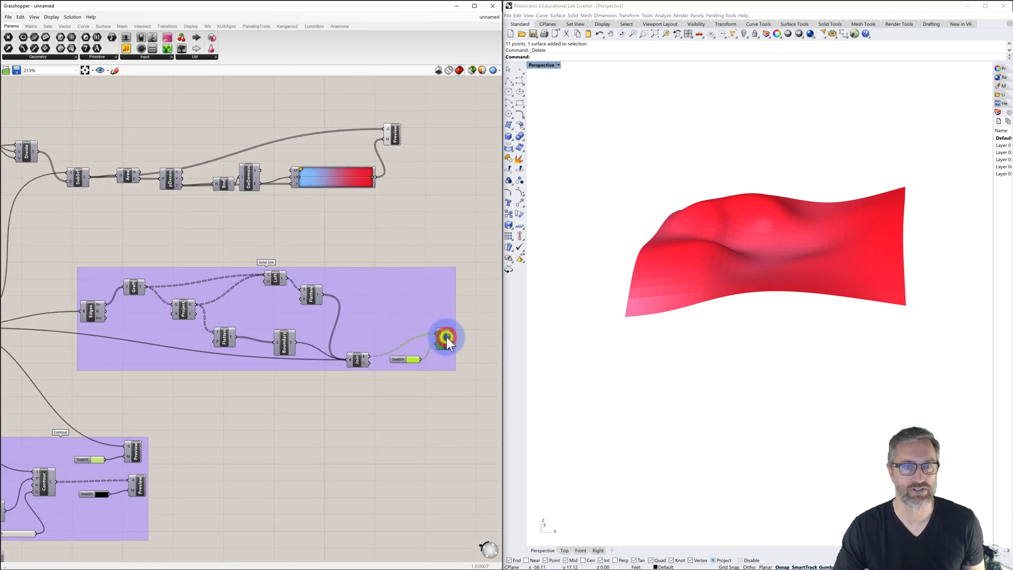
{"action": "left_click", "coordinate": [464, 350]}
{"action": "right_click_drag", "start_coordinate": [569, 353], "coordinate": [686, 355]}
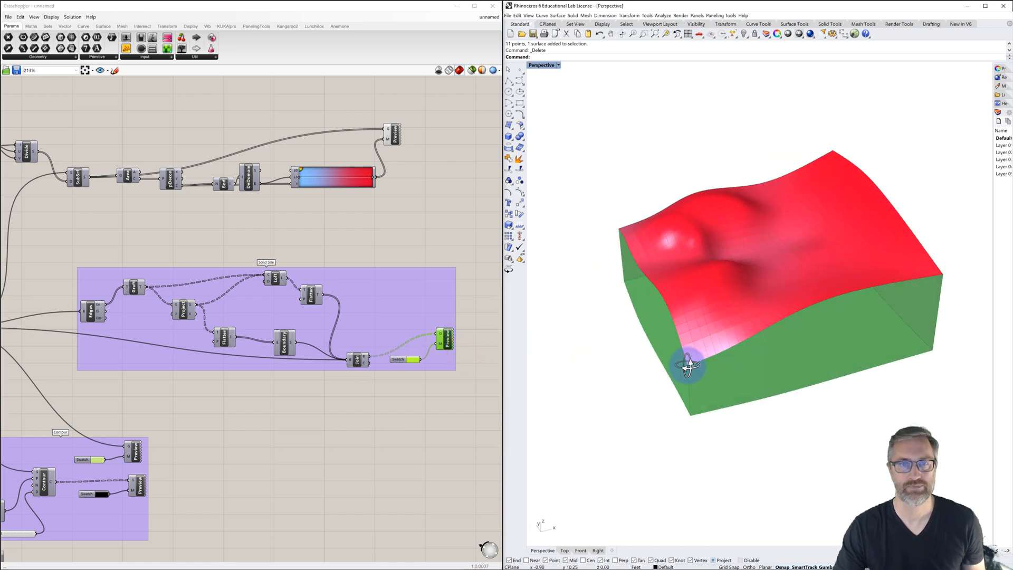
Move the Gradient's blue grip to 47% and deselect the Solid Site Preview component.
{"action": "scroll", "coordinate": [285, 177], "scroll_direction": "up", "scroll_amount": 2}
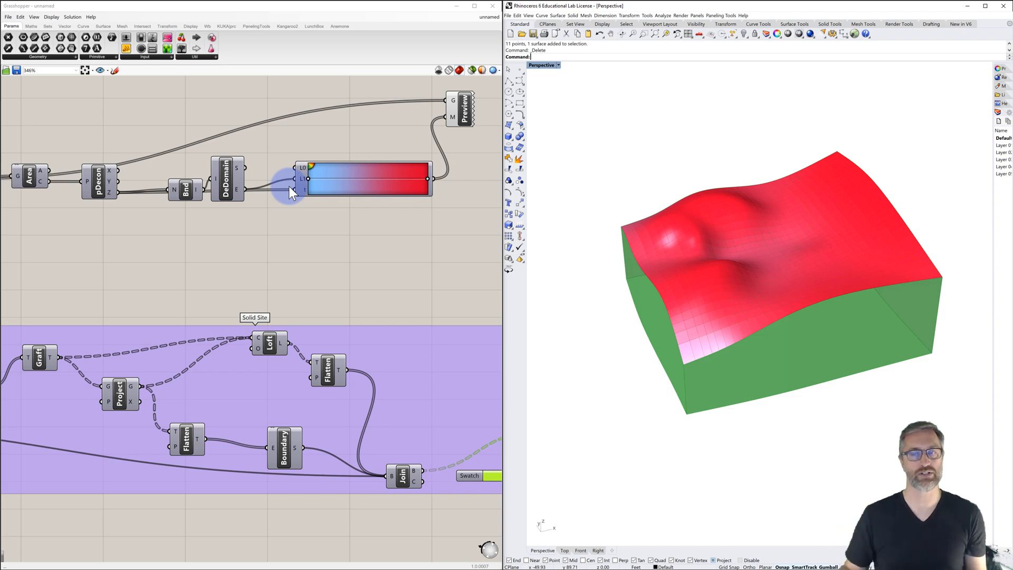
{"action": "scroll", "coordinate": [292, 153], "scroll_direction": "up", "scroll_amount": 1}
{"action": "left_click_drag", "start_coordinate": [316, 175], "coordinate": [394, 179]}
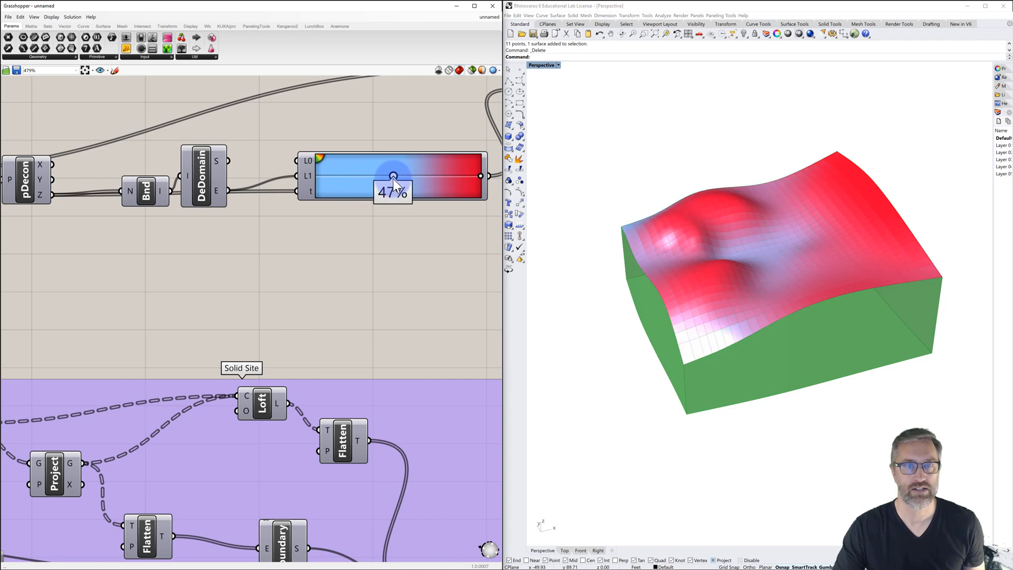
{"action": "left_click", "coordinate": [353, 235]}
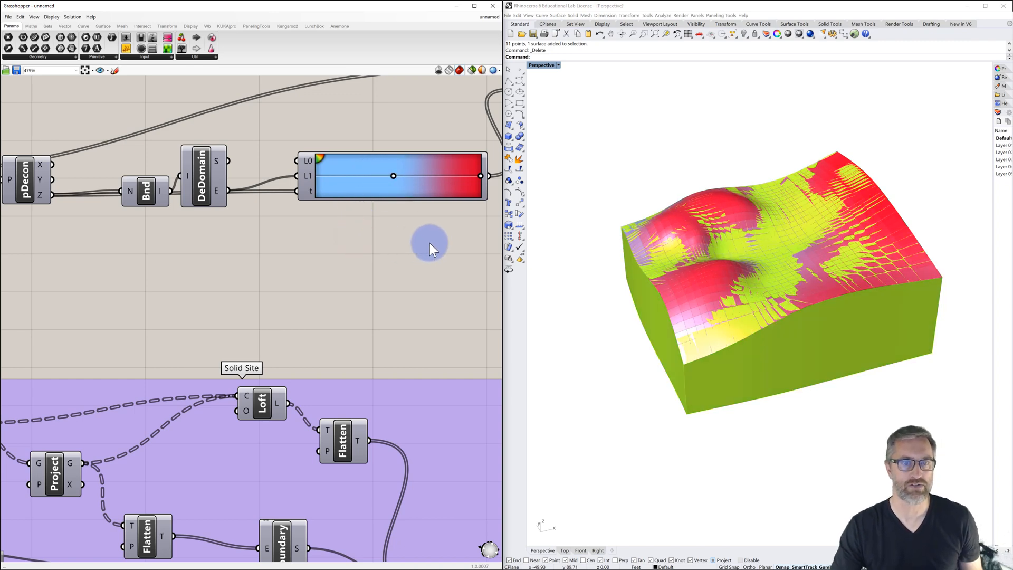
Turn off the viewport preview of the Solid Site group's Preview component so only the coloured cells are displayed.
{"action": "left_click", "coordinate": [430, 243]}
{"action": "scroll", "coordinate": [411, 245], "scroll_direction": "down", "scroll_amount": 3}
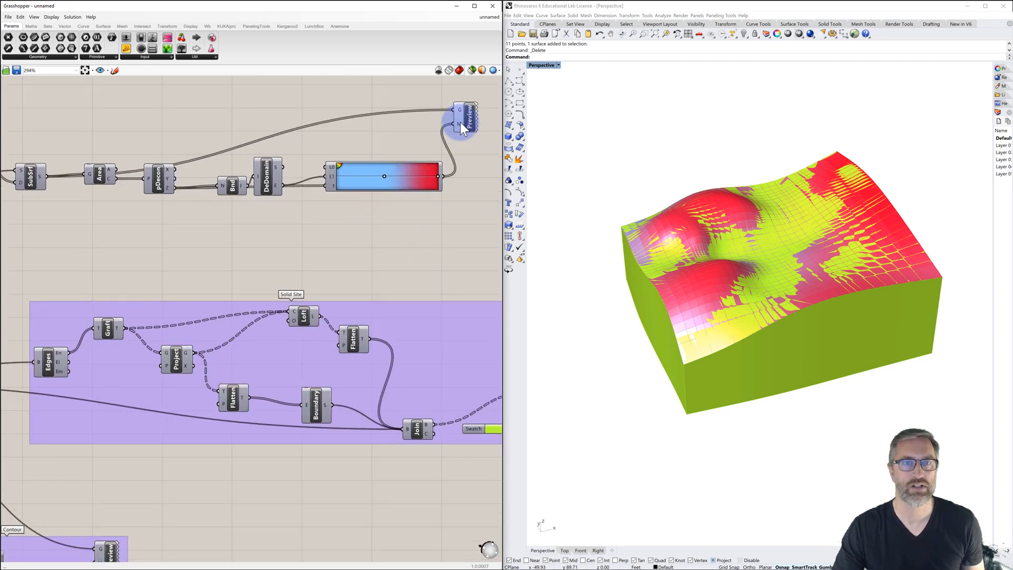
{"action": "left_click", "coordinate": [464, 116]}
{"action": "left_click", "coordinate": [438, 215]}
{"action": "right_click_drag", "start_coordinate": [438, 247], "coordinate": [296, 196]}
{"action": "right_click", "coordinate": [425, 354]}
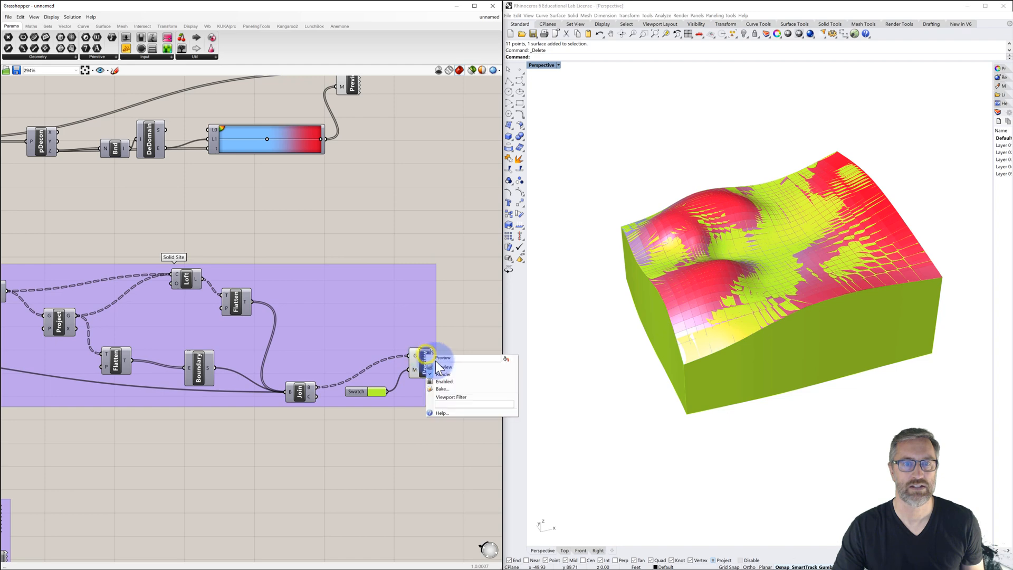
{"action": "left_click", "coordinate": [443, 367]}
{"action": "left_click", "coordinate": [429, 235]}
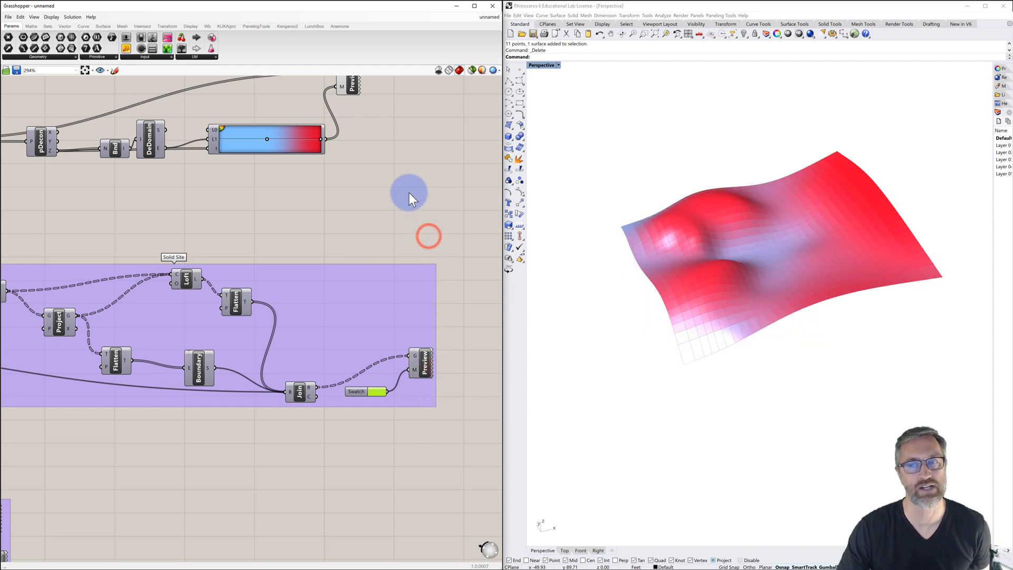
Disconnect DeDomain's E output from the Gradient's upper limit (L1) input.
{"action": "scroll", "coordinate": [391, 194], "scroll_direction": "down", "scroll_amount": 2}
{"action": "right_click_drag", "start_coordinate": [387, 191], "coordinate": [453, 198]}
{"action": "scroll", "coordinate": [452, 198], "scroll_direction": "down", "scroll_amount": 1}
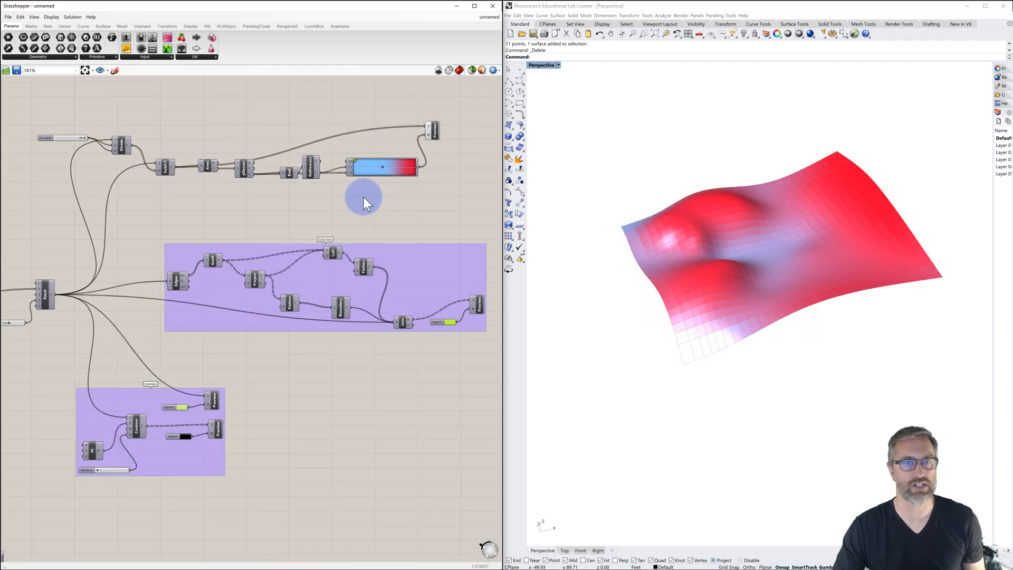
{"action": "right_click_drag", "start_coordinate": [363, 196], "coordinate": [397, 194]}
{"action": "scroll", "coordinate": [388, 166], "scroll_direction": "up", "scroll_amount": 1}
{"action": "scroll", "coordinate": [388, 166], "scroll_direction": "up", "scroll_amount": 2}
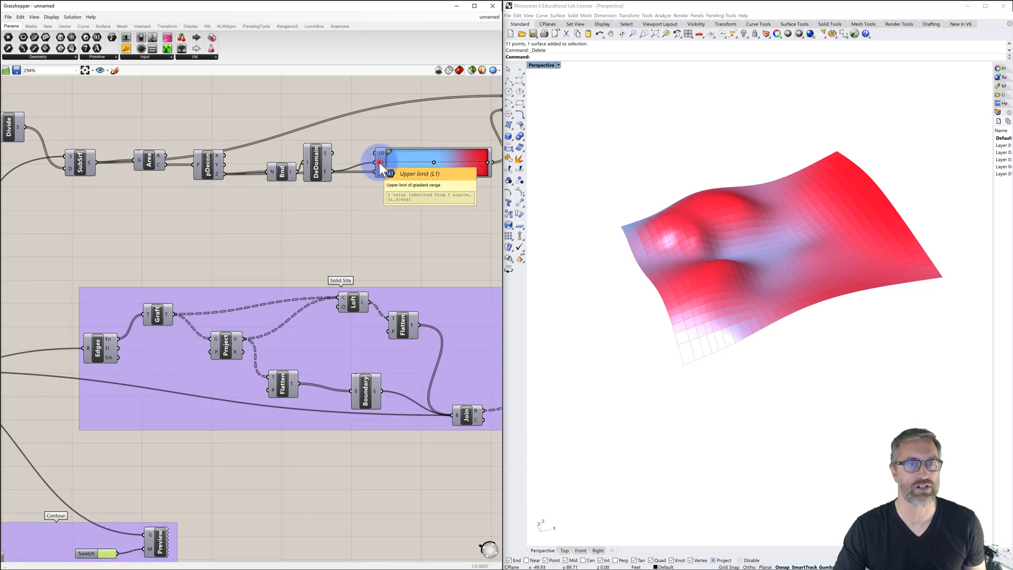
{"action": "right_click", "coordinate": [380, 164]}
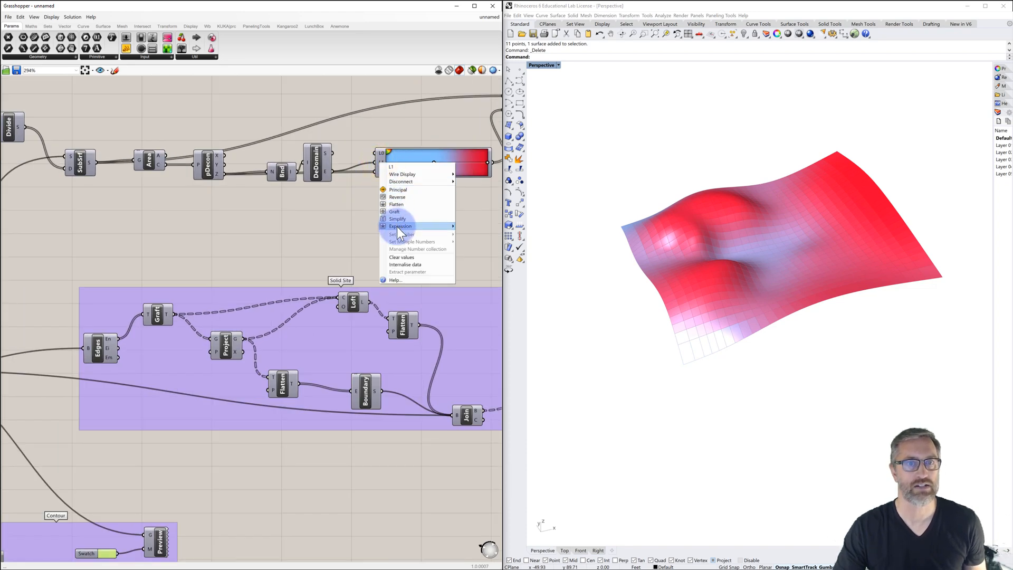
{"action": "mouse_move", "coordinate": [399, 182]}
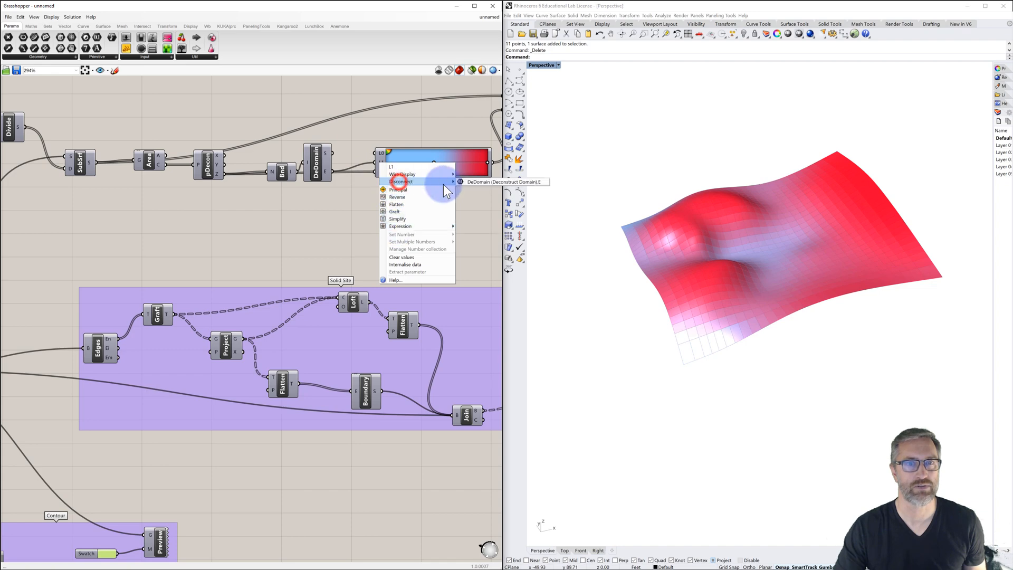
{"action": "left_click", "coordinate": [465, 182]}
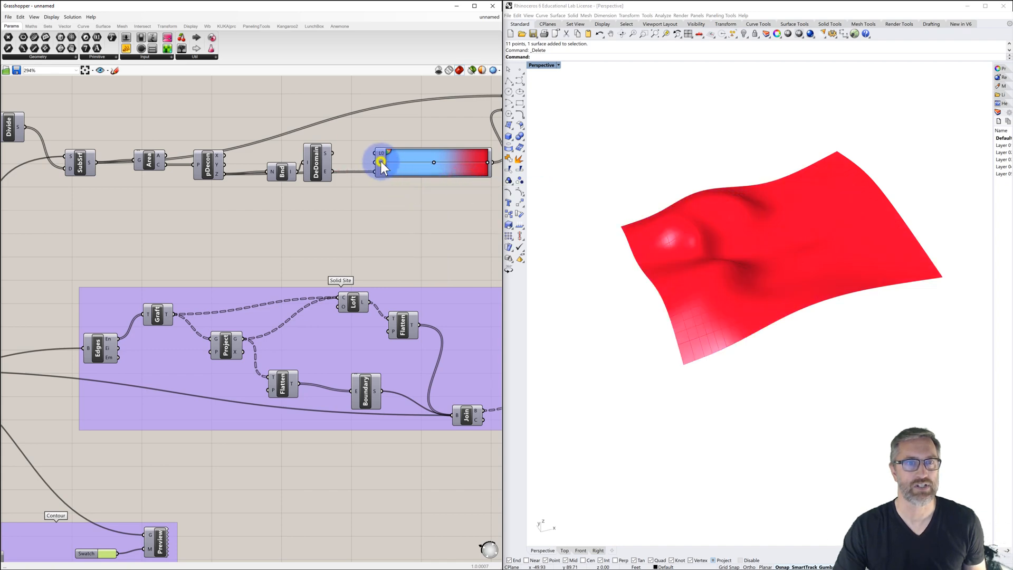
Set the Gradient's upper limit (L1) input to a fixed value of 40.
{"action": "right_click", "coordinate": [381, 163]}
{"action": "left_click", "coordinate": [397, 226]}
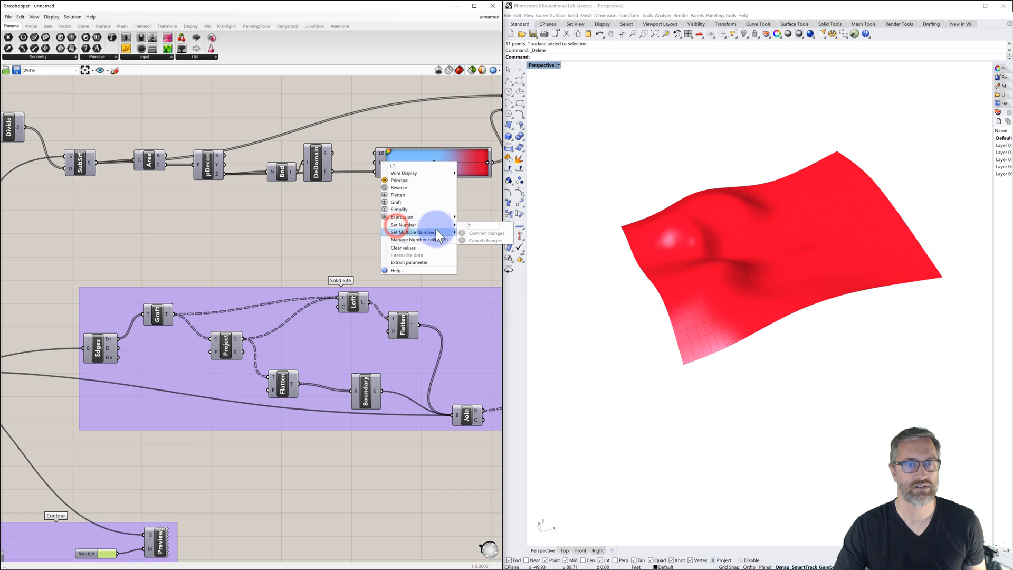
{"action": "left_click", "coordinate": [462, 226]}
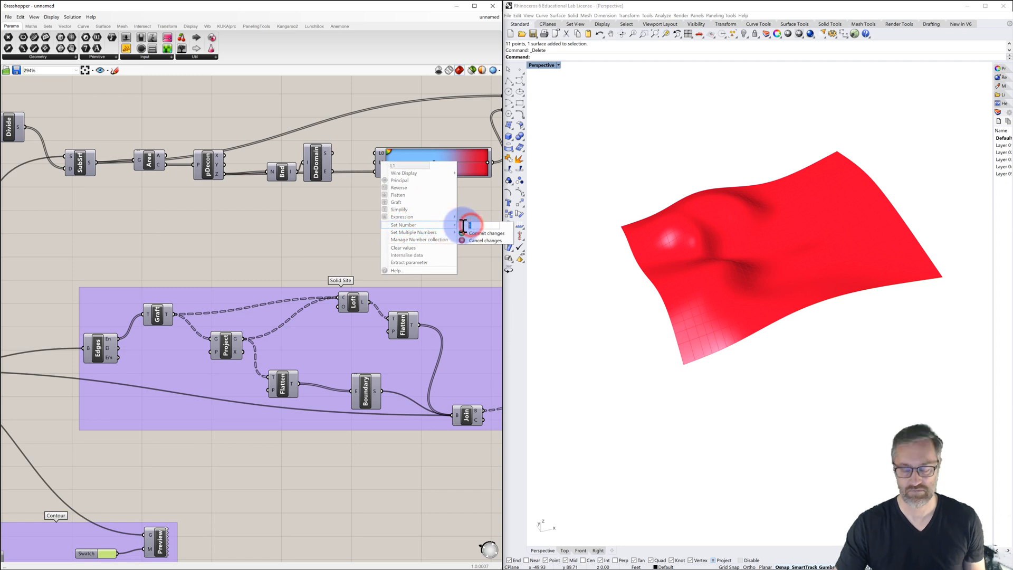
{"action": "type", "text": "40"}
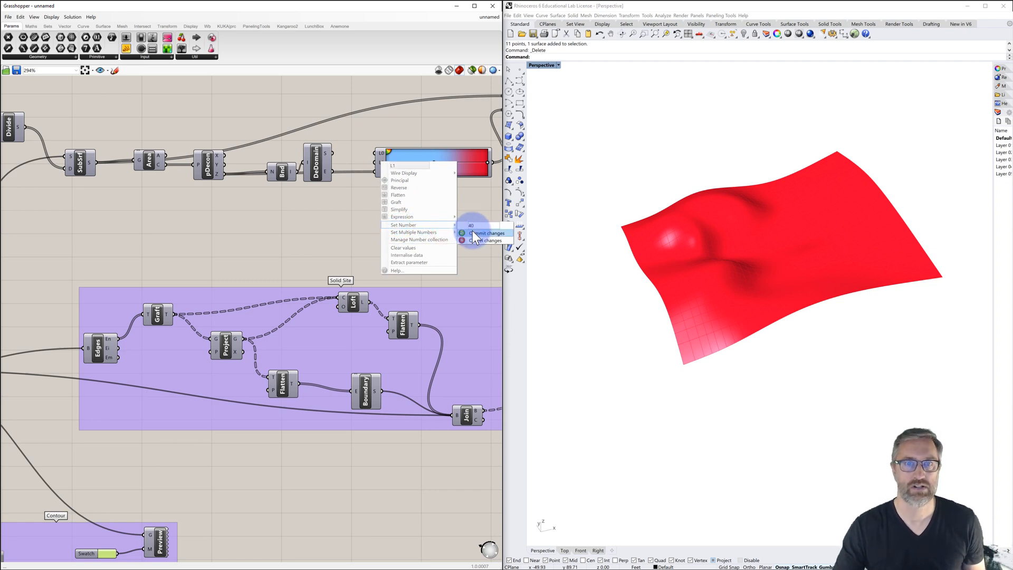
{"action": "left_click", "coordinate": [473, 230]}
{"action": "left_click", "coordinate": [439, 230]}
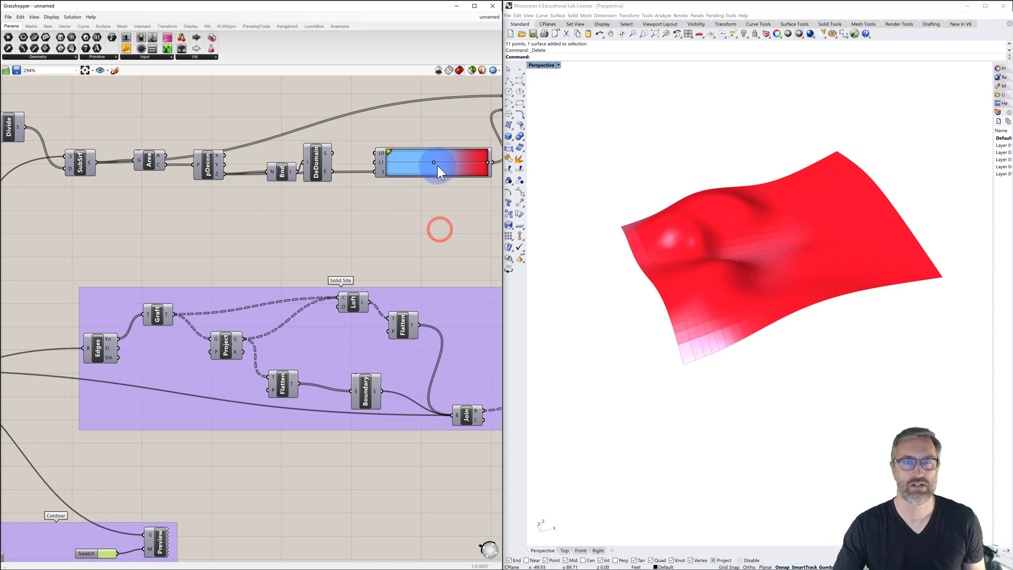
Move the Gradient's blue grip to about 27% and inspect the recoloured terrain from the side.
{"action": "left_click_drag", "start_coordinate": [435, 162], "coordinate": [413, 163]}
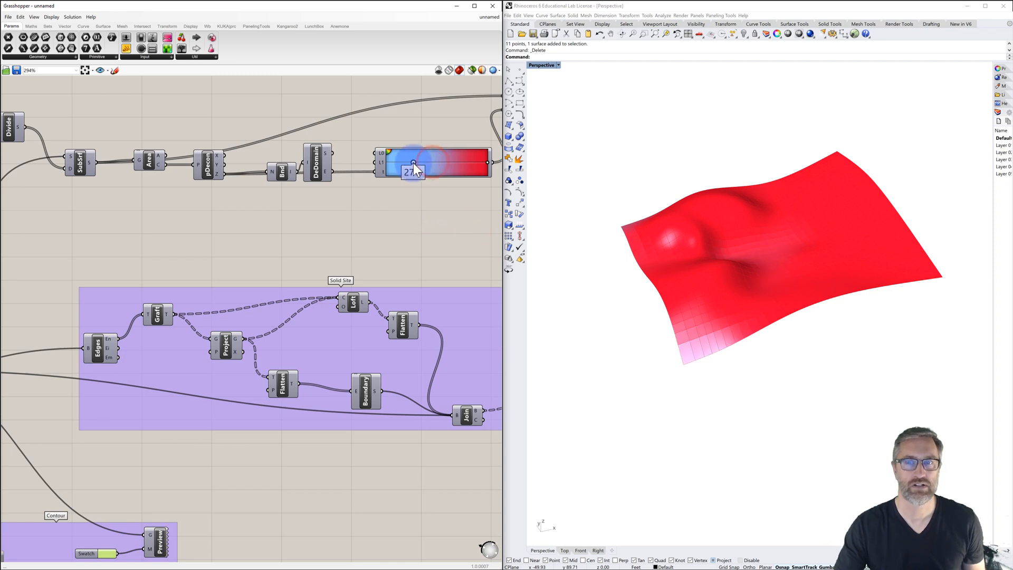
{"action": "mouse_move", "coordinate": [483, 163]}
{"action": "left_mouse_down"}
{"action": "mouse_move", "coordinate": [461, 164]}
{"action": "mouse_move", "coordinate": [489, 163]}
{"action": "left_mouse_up"}
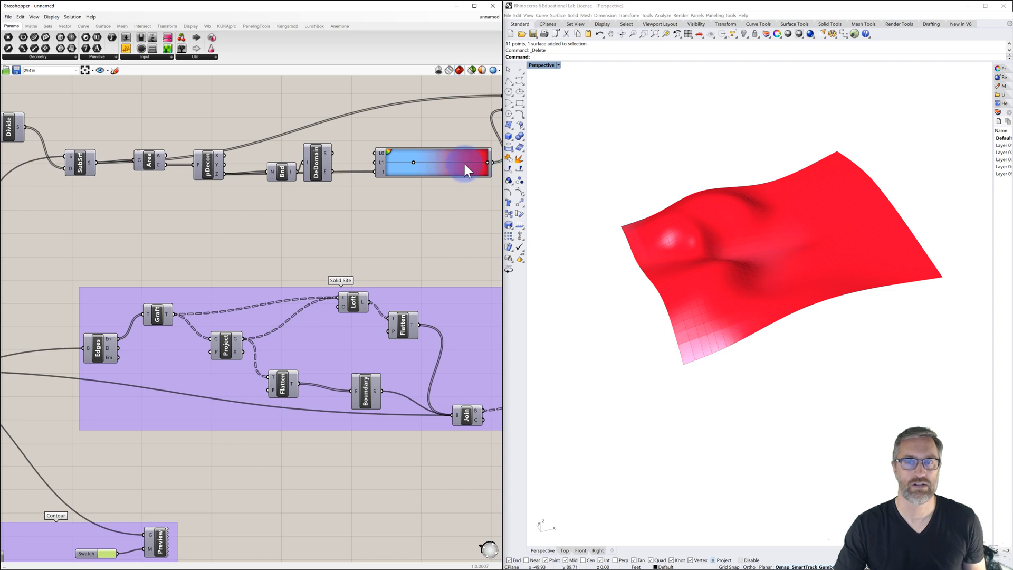
{"action": "right_click_drag", "start_coordinate": [781, 287], "coordinate": [776, 271]}
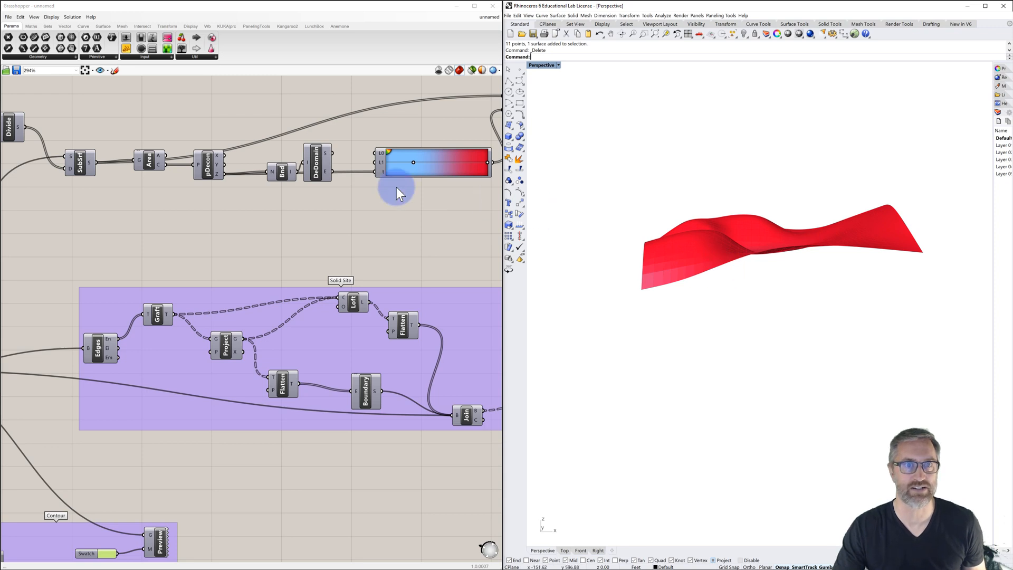
Set the Gradient's upper limit (L1) input to a fixed value of 70 and inspect the terrain colours.
{"action": "right_click", "coordinate": [382, 162]}
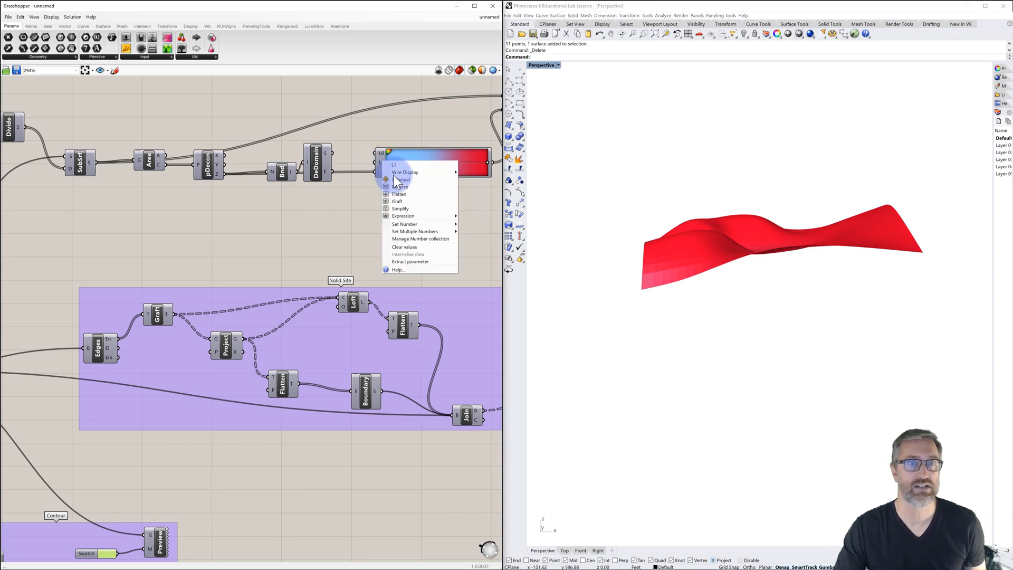
{"action": "left_click", "coordinate": [404, 225]}
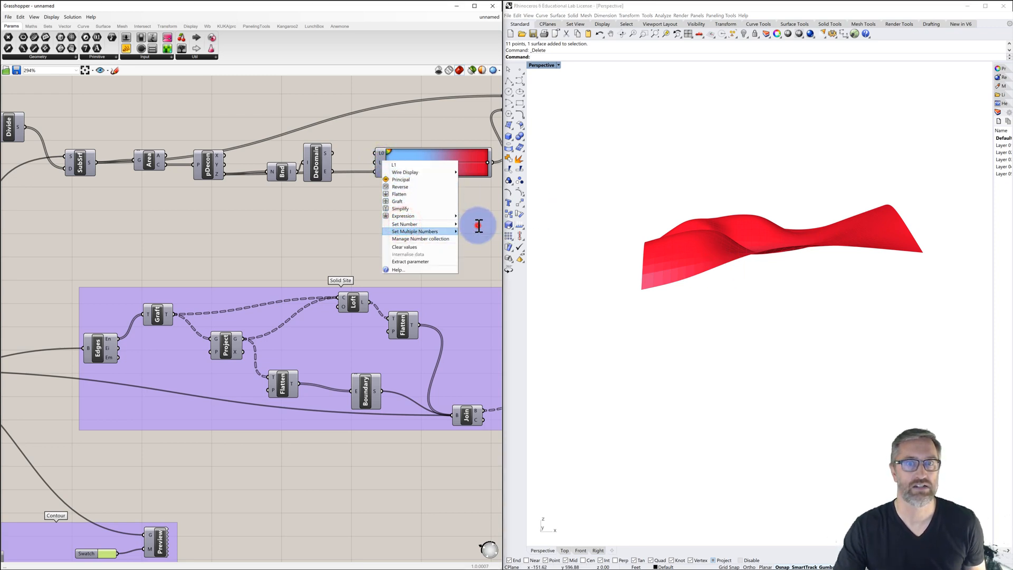
{"action": "left_click_drag", "start_coordinate": [478, 226], "coordinate": [470, 226]}
{"action": "right_click", "coordinate": [381, 162]}
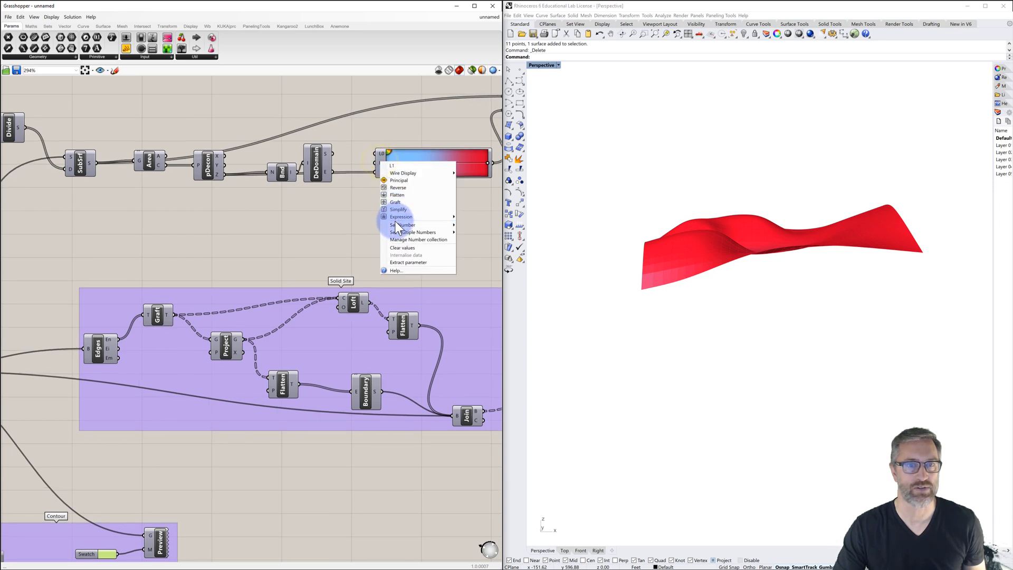
{"action": "left_click", "coordinate": [394, 220]}
{"action": "right_click", "coordinate": [381, 162]}
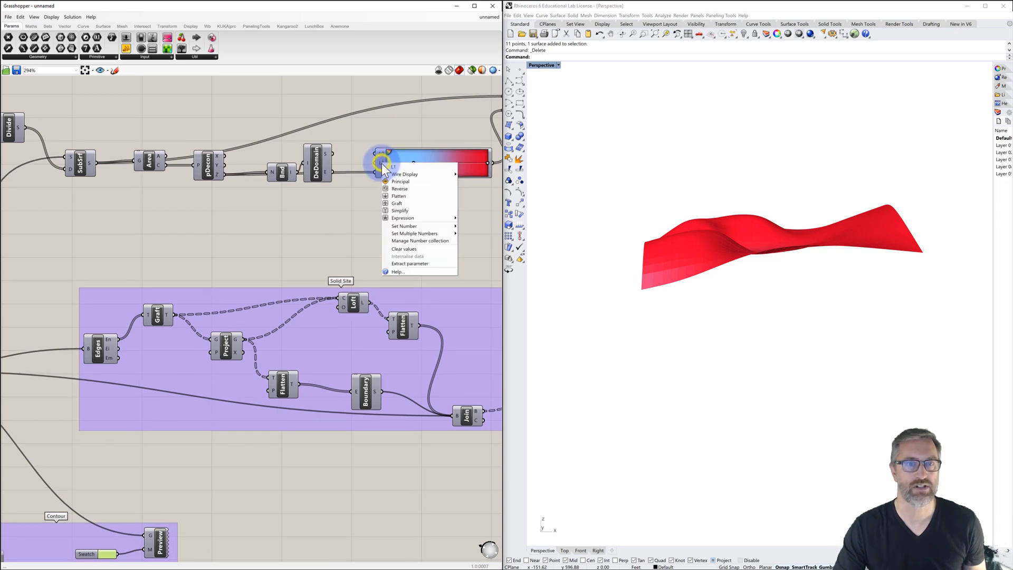
{"action": "mouse_move", "coordinate": [394, 226]}
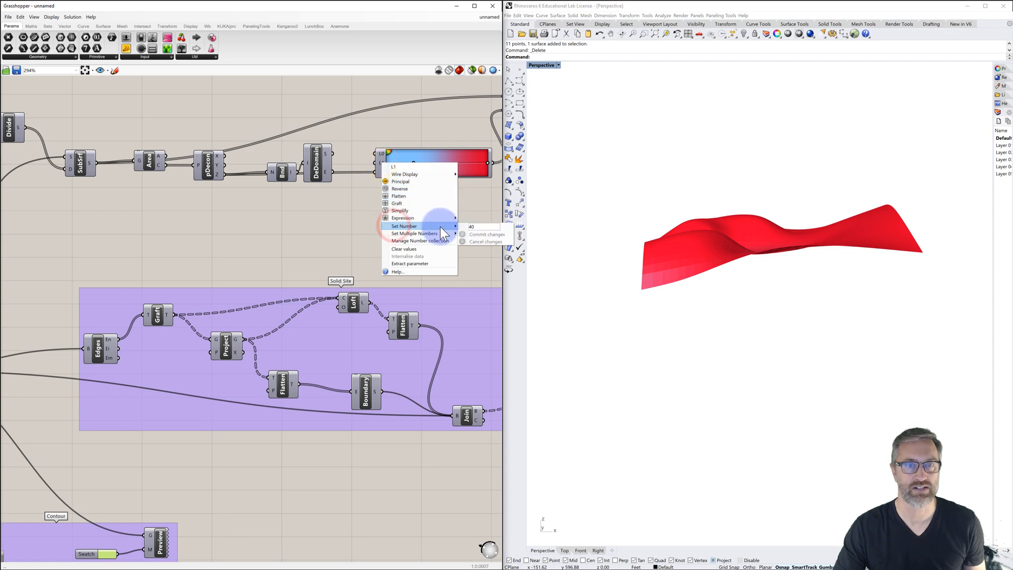
{"action": "double_click", "coordinate": [473, 228]}
{"action": "type", "text": "70"}
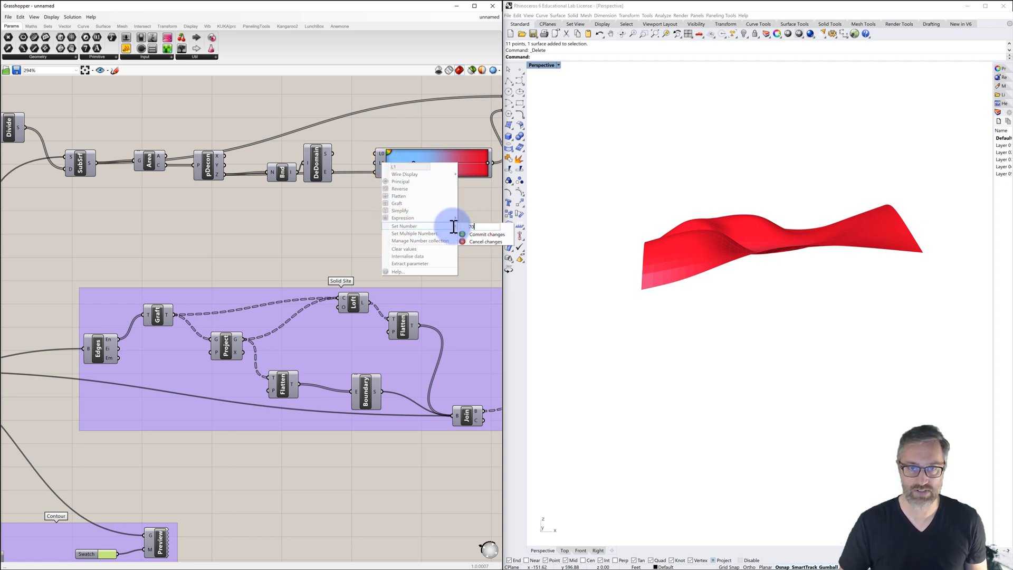
{"action": "left_click", "coordinate": [477, 234]}
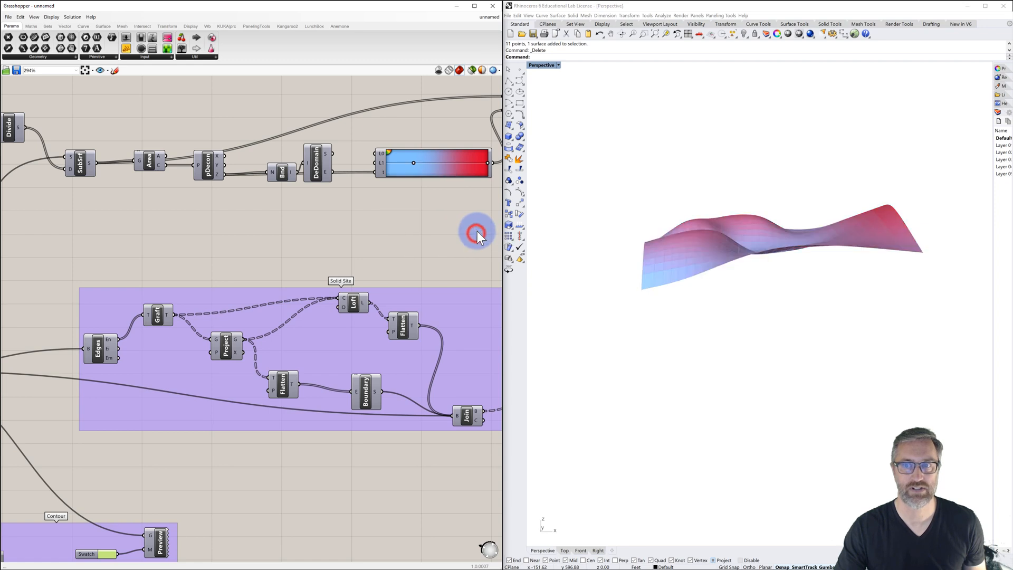
{"action": "right_click_drag", "start_coordinate": [575, 247], "coordinate": [606, 253]}
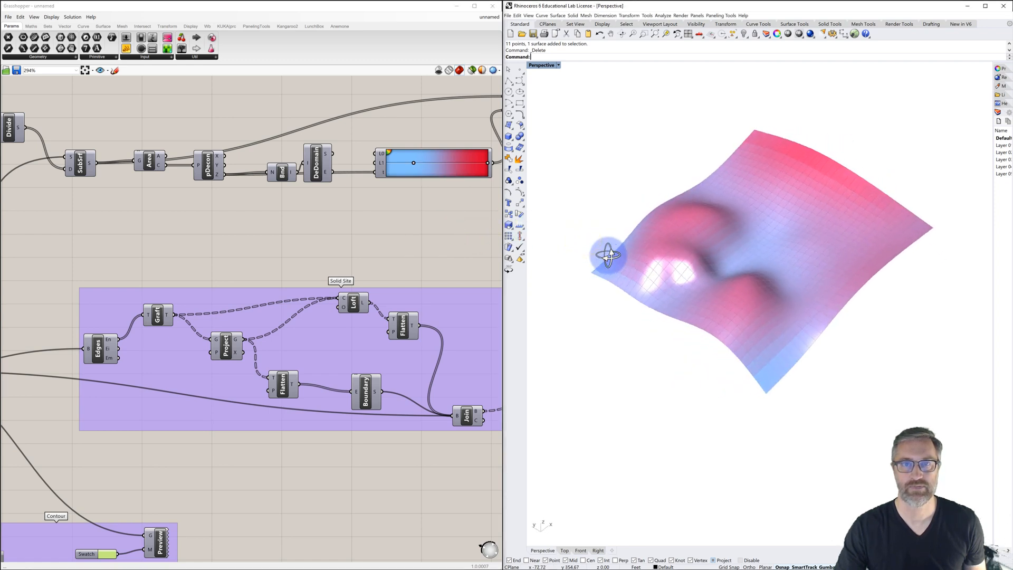
Move the Gradient's blue grip to the start of the gradient and reconnect DeDomain's S and E outputs to its L0 and L1 inputs.
{"action": "left_click_drag", "start_coordinate": [412, 162], "coordinate": [382, 161]}
{"action": "mouse_move", "coordinate": [673, 267]}
{"action": "right_mouse_down"}
{"action": "mouse_move", "coordinate": [651, 240]}
{"action": "mouse_move", "coordinate": [672, 256]}
{"action": "right_mouse_up"}
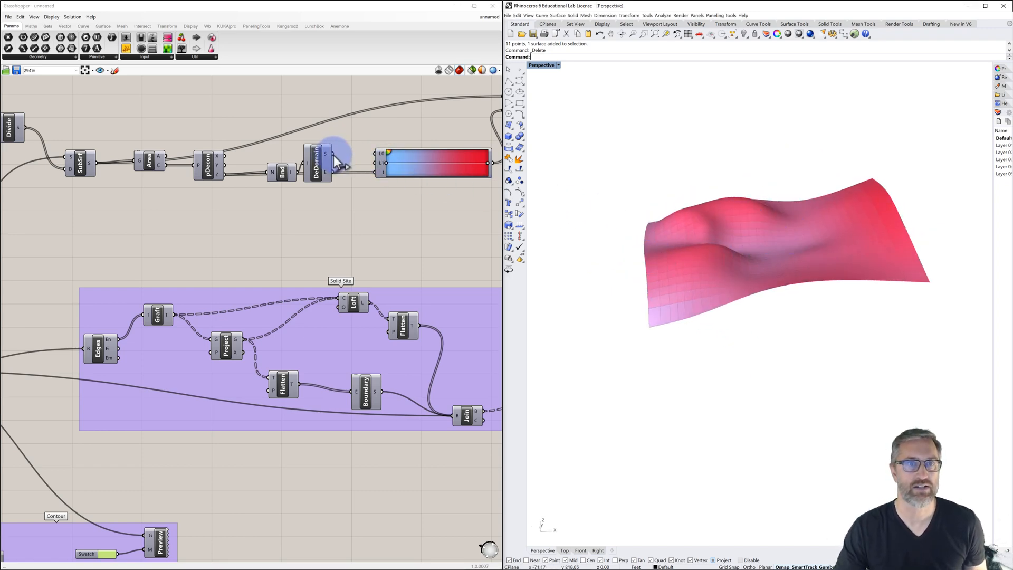
{"action": "left_click_drag", "start_coordinate": [333, 155], "coordinate": [376, 166]}
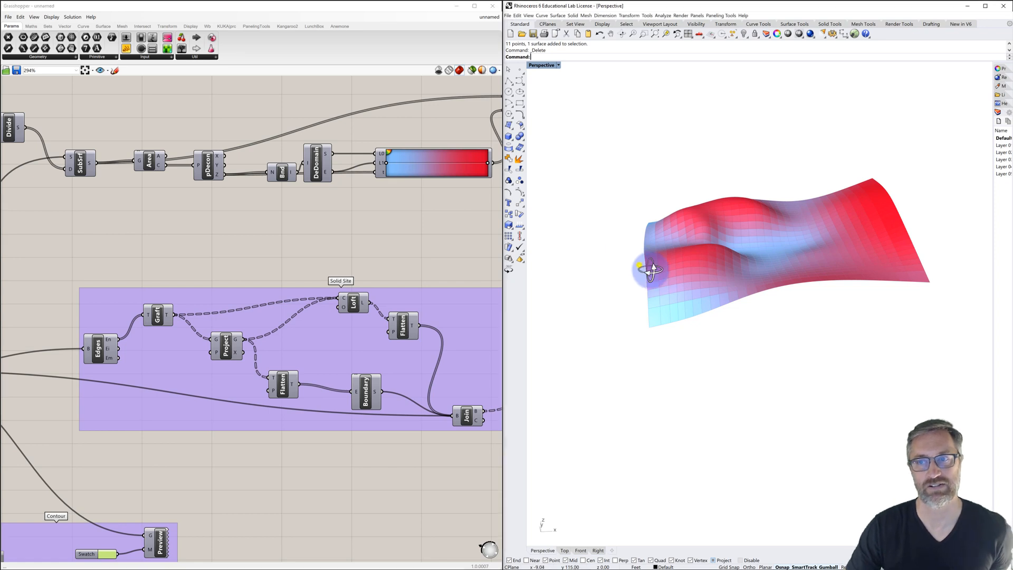
{"action": "right_click_drag", "start_coordinate": [649, 267], "coordinate": [712, 245]}
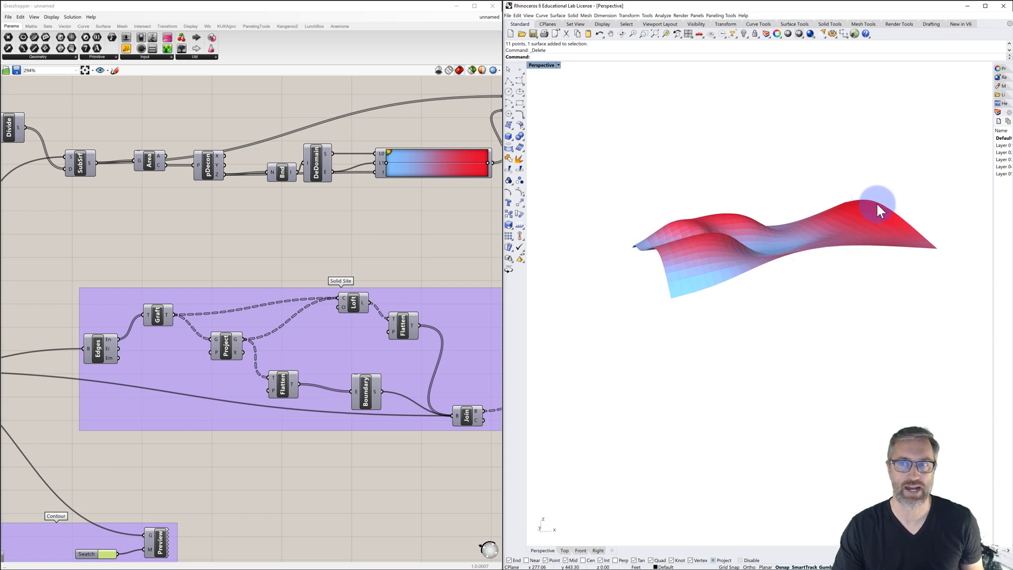
{"action": "mouse_move", "coordinate": [756, 234]}
{"action": "right_mouse_down"}
{"action": "mouse_move", "coordinate": [784, 255]}
{"action": "mouse_move", "coordinate": [738, 255]}
{"action": "right_mouse_up"}
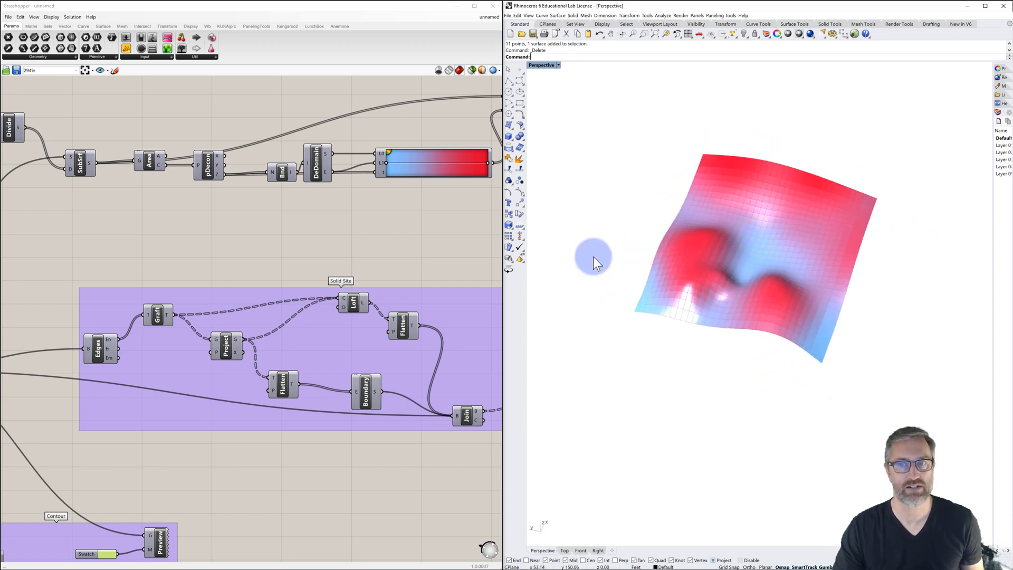
Set the Seed sliders feeding the first and second Random components of the point construction to 44 and 24.
{"action": "scroll", "coordinate": [442, 236], "scroll_direction": "down", "scroll_amount": 3}
{"action": "right_click_drag", "start_coordinate": [270, 251], "coordinate": [422, 244]}
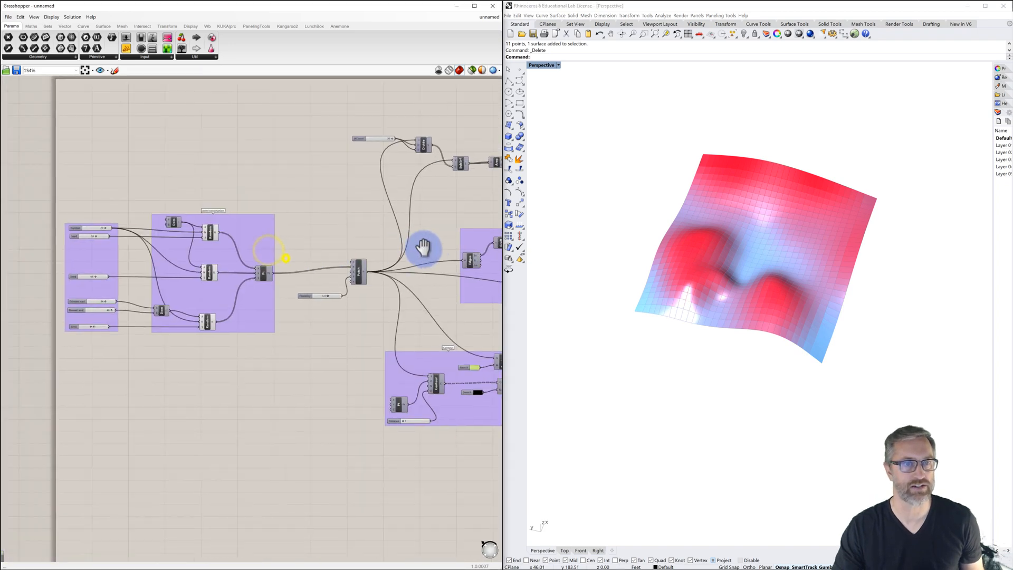
{"action": "scroll", "coordinate": [255, 262], "scroll_direction": "up", "scroll_amount": 5}
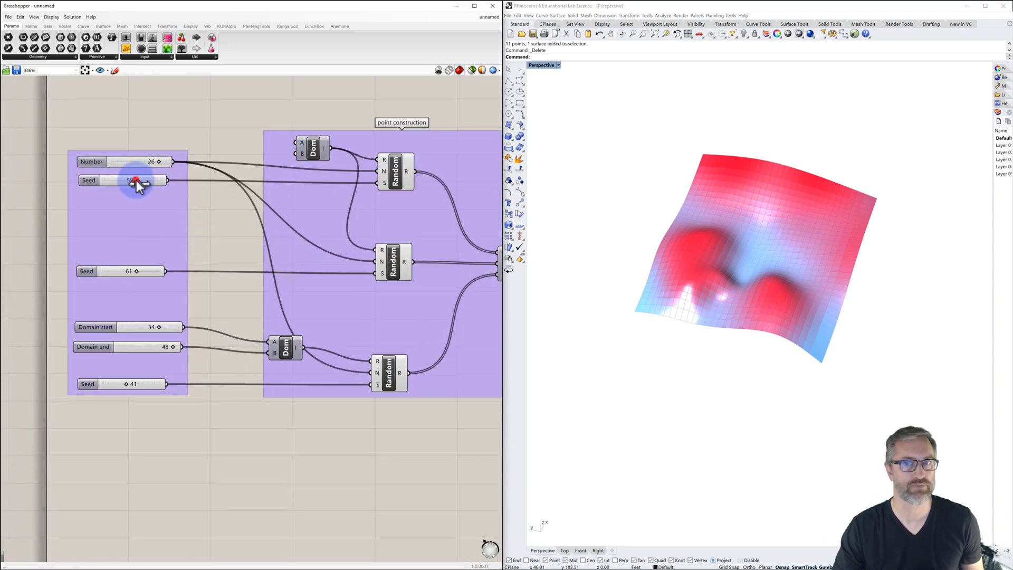
{"action": "left_click_drag", "start_coordinate": [128, 180], "coordinate": [129, 179]}
{"action": "right_click_drag", "start_coordinate": [616, 299], "coordinate": [555, 291]}
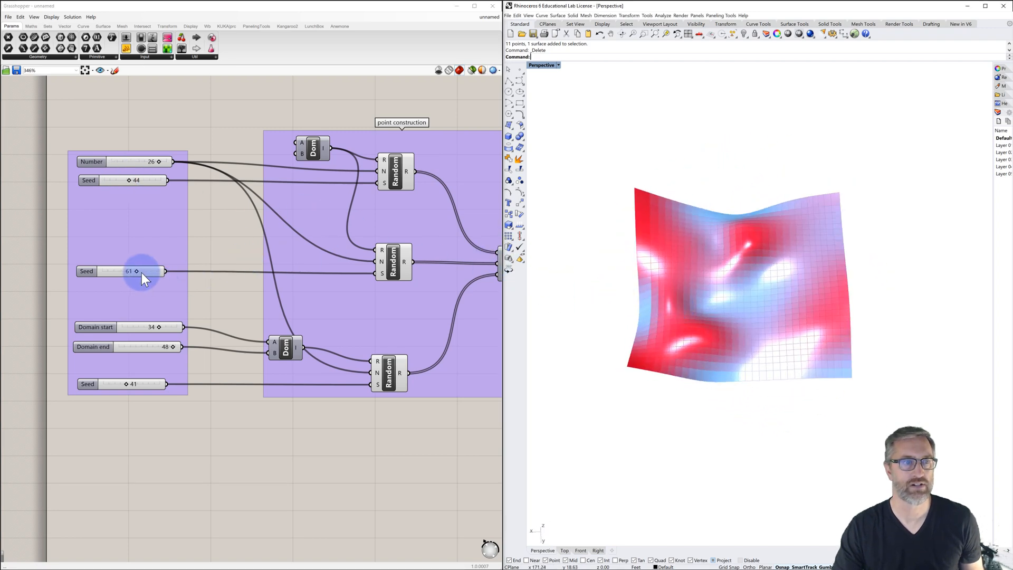
{"action": "left_click_drag", "start_coordinate": [138, 270], "coordinate": [116, 270]}
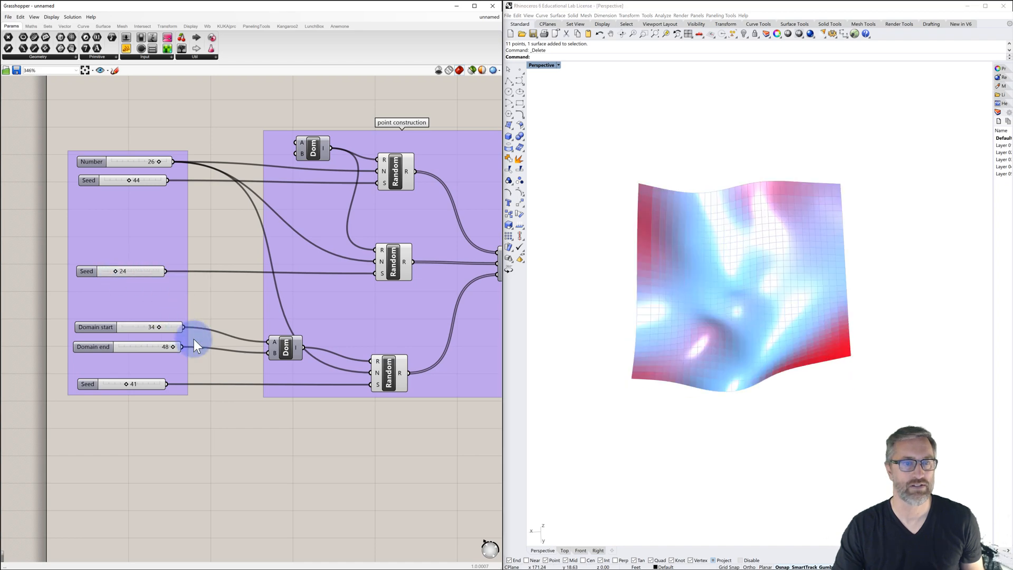
{"action": "right_click_drag", "start_coordinate": [606, 339], "coordinate": [670, 340]}
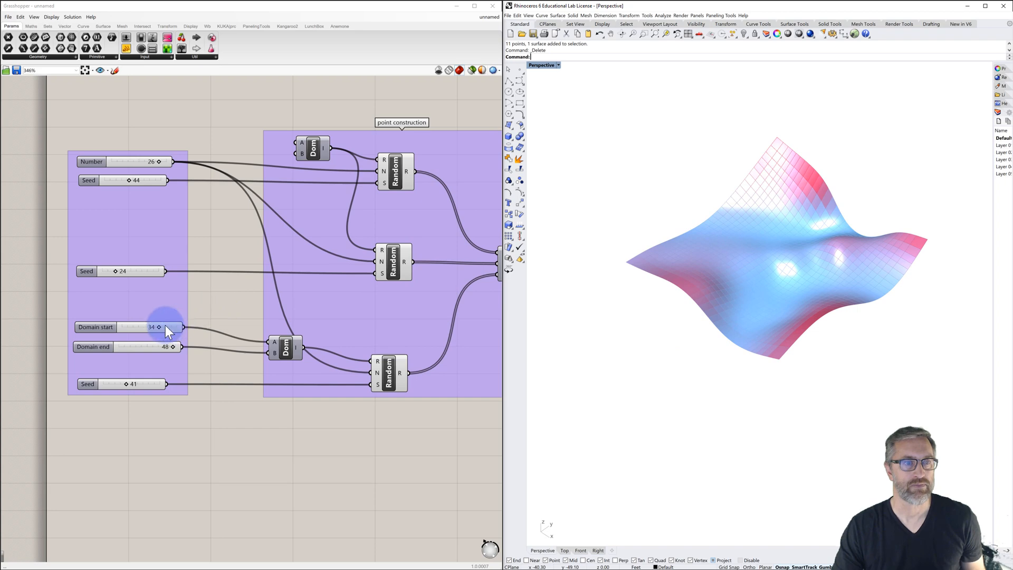
Set the Domain start slider to 38 and the Seed slider of the third Random component to 73.
{"action": "left_click_drag", "start_coordinate": [159, 328], "coordinate": [164, 329]}
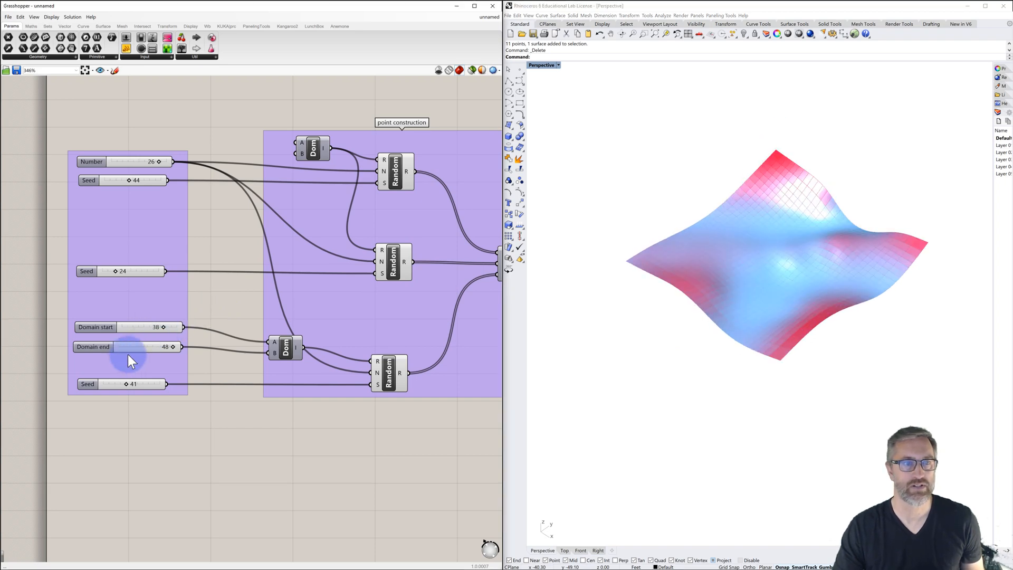
{"action": "left_click_drag", "start_coordinate": [138, 384], "coordinate": [152, 385]}
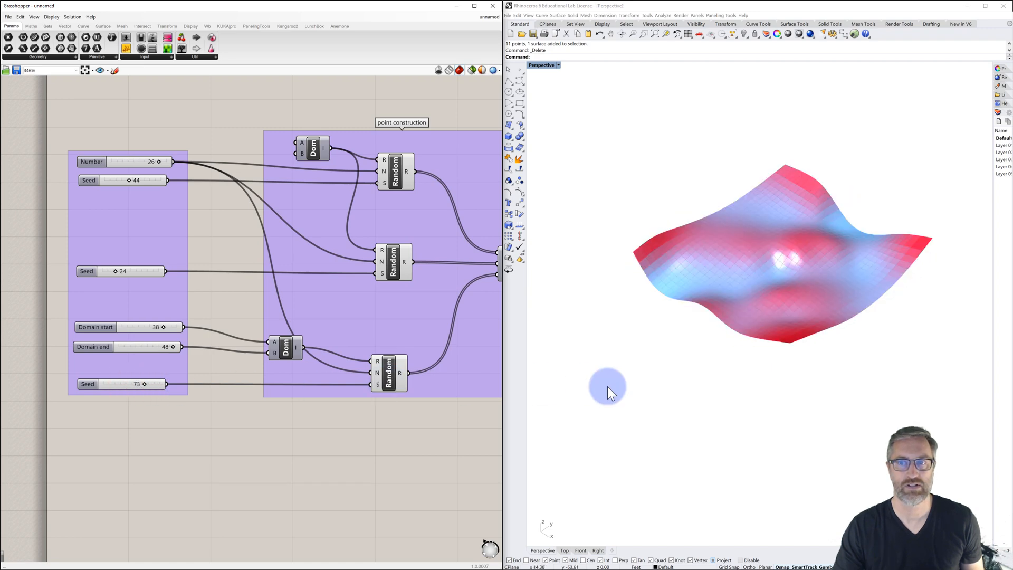
{"action": "right_click_drag", "start_coordinate": [670, 366], "coordinate": [714, 376]}
Group the terrain colouring components, from the subdivision slider through the Gradient to its preview component.
{"action": "scroll", "coordinate": [425, 391], "scroll_direction": "down", "scroll_amount": 2}
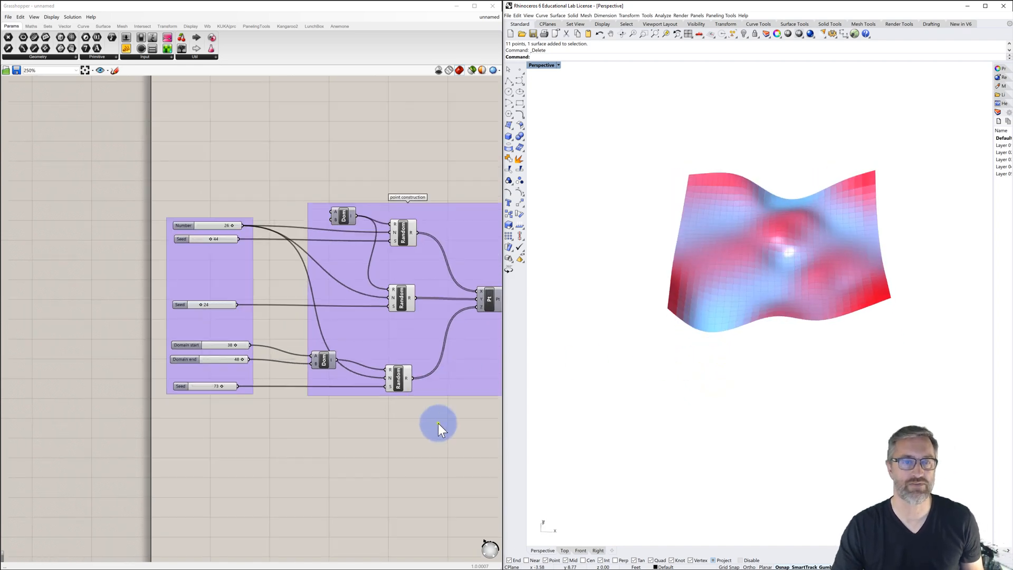
{"action": "right_click_drag", "start_coordinate": [438, 423], "coordinate": [167, 381]}
{"action": "scroll", "coordinate": [302, 371], "scroll_direction": "down", "scroll_amount": 2}
{"action": "right_click_drag", "start_coordinate": [302, 372], "coordinate": [189, 375]}
{"action": "scroll", "coordinate": [188, 374], "scroll_direction": "down", "scroll_amount": 1}
{"action": "mouse_move", "coordinate": [255, 346]}
{"action": "right_mouse_down"}
{"action": "mouse_move", "coordinate": [227, 357]}
{"action": "mouse_move", "coordinate": [230, 345]}
{"action": "right_mouse_up"}
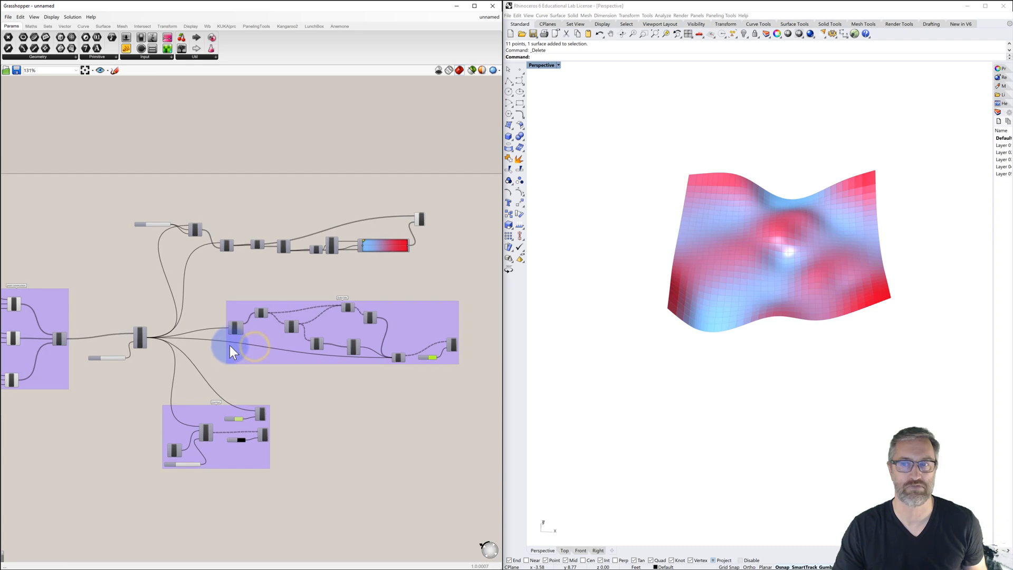
{"action": "left_click_drag", "start_coordinate": [110, 200], "coordinate": [450, 268]}
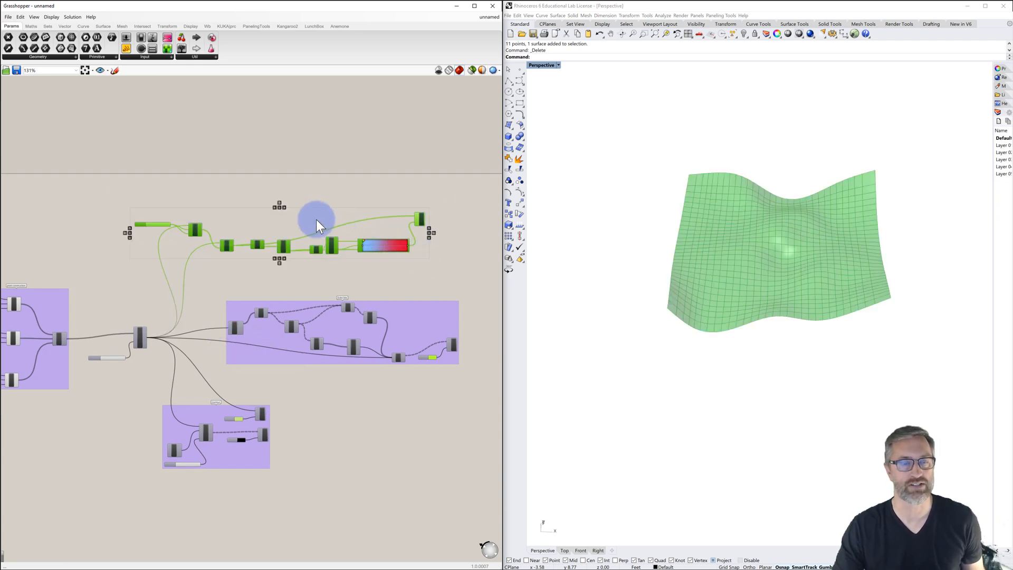
{"action": "middle_click", "coordinate": [315, 220]}
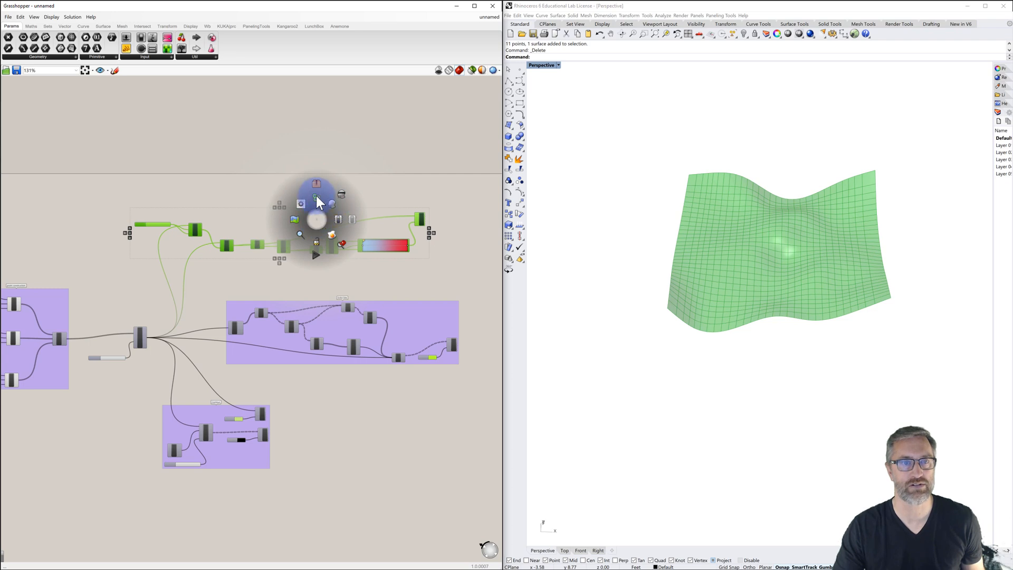
{"action": "left_click", "coordinate": [316, 198]}
{"action": "left_click", "coordinate": [320, 195]}
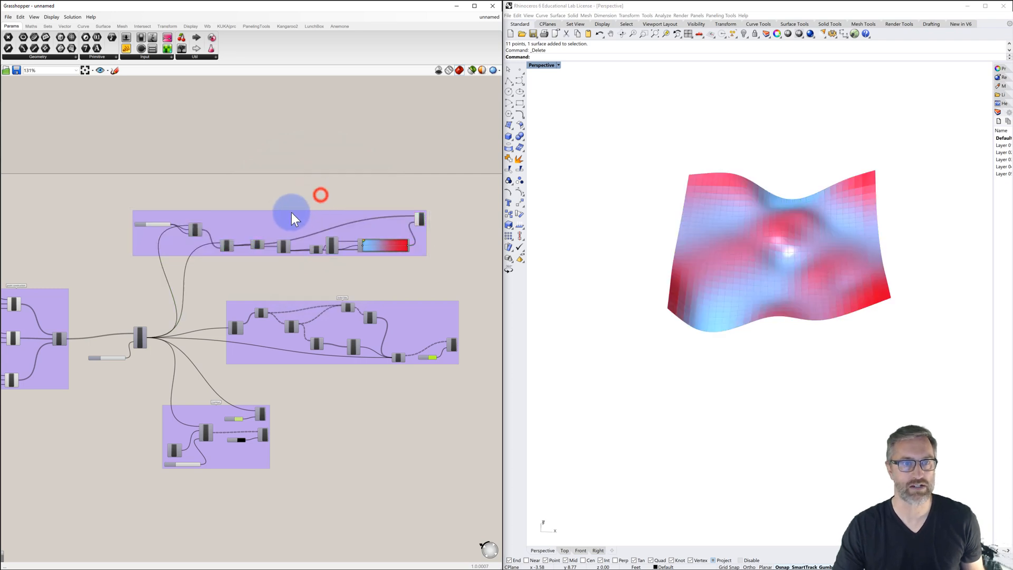
Name the new group of terrain colouring components "Gradient".
{"action": "scroll", "coordinate": [290, 214], "scroll_direction": "up", "scroll_amount": 2}
{"action": "right_click", "coordinate": [290, 218]}
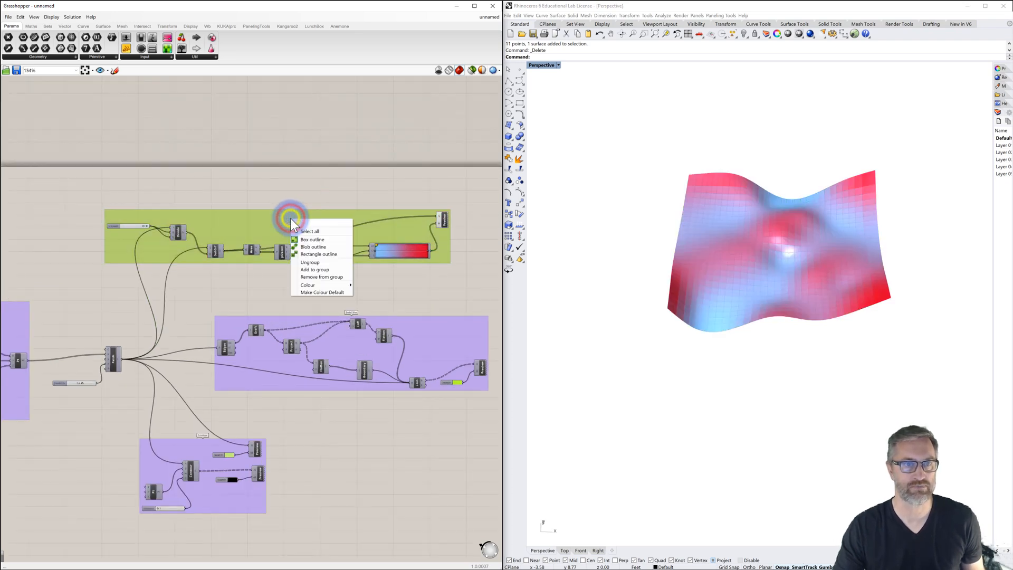
{"action": "left_click", "coordinate": [310, 222]}
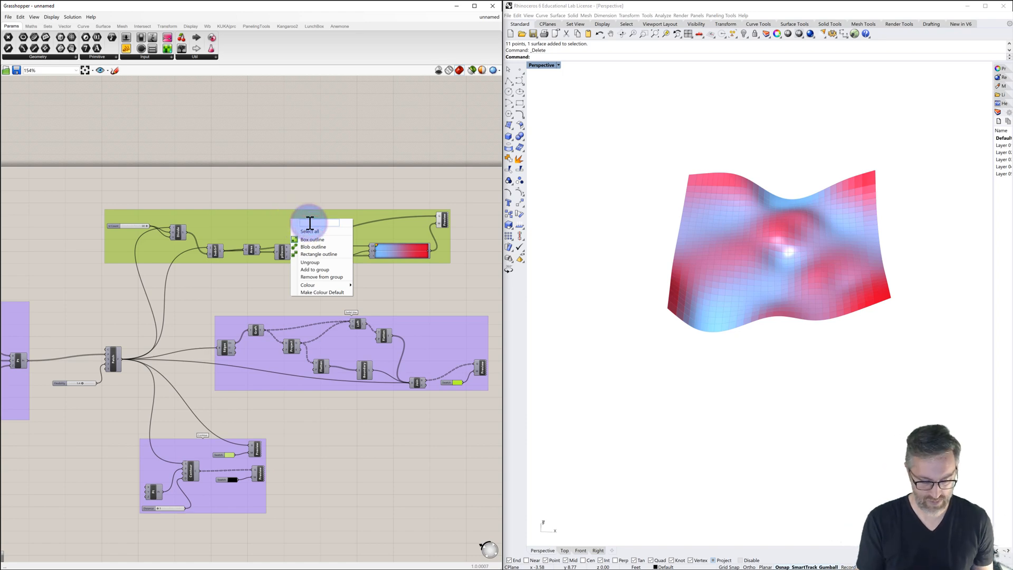
{"action": "type", "text": "Gradient"}
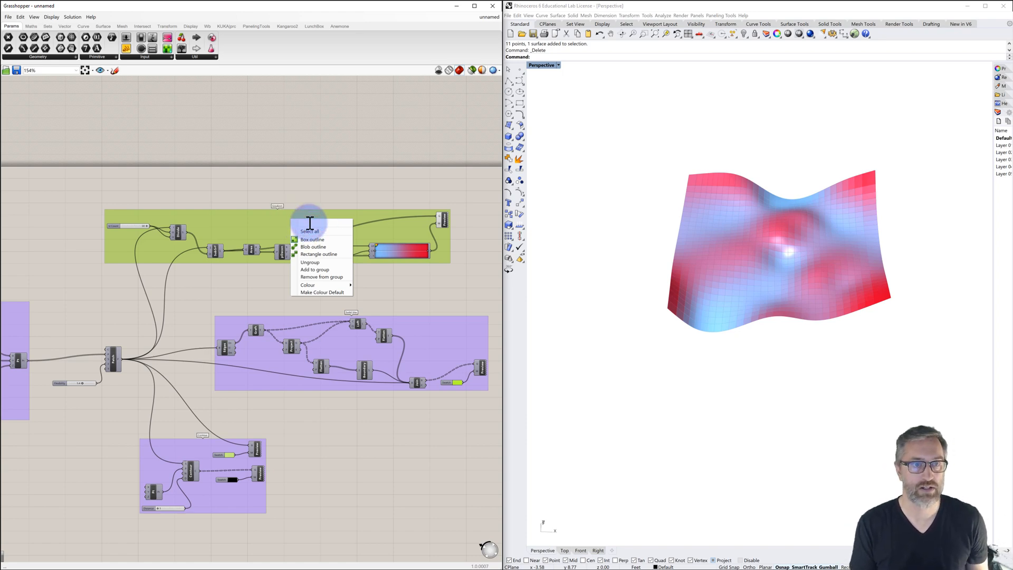
{"action": "key", "text": "Return"}
{"action": "left_click", "coordinate": [324, 197]}
{"action": "scroll", "coordinate": [328, 230], "scroll_direction": "down", "scroll_amount": 4}
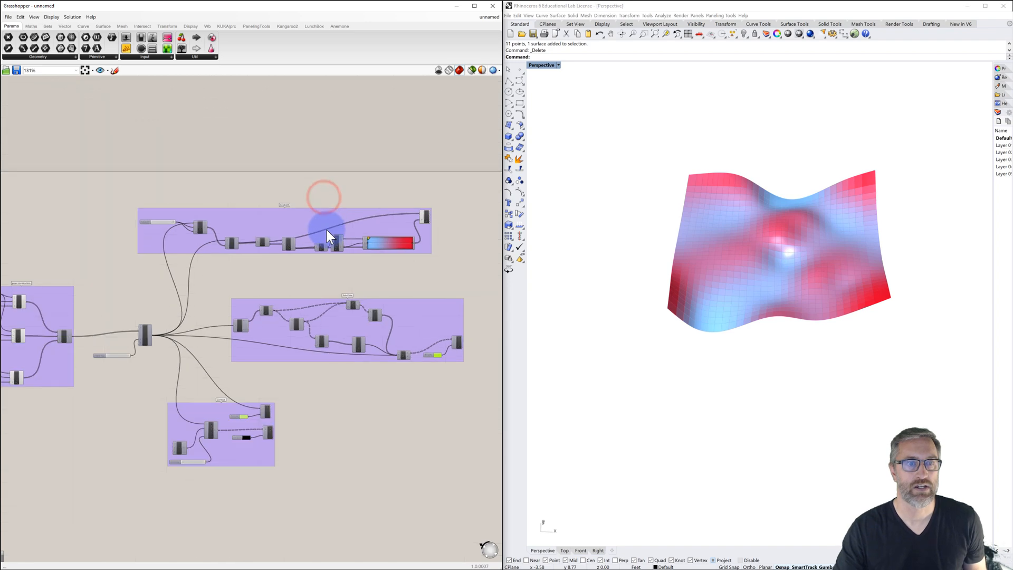
Set the Seed slider feeding the first Random component of the point construction to 17.
{"action": "right_click_drag", "start_coordinate": [320, 245], "coordinate": [355, 239]}
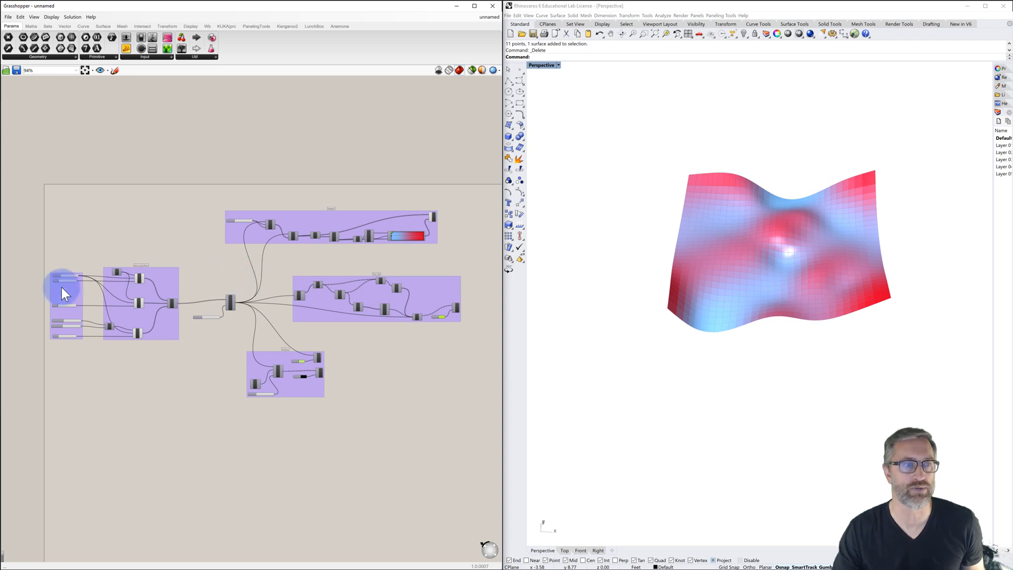
{"action": "scroll", "coordinate": [59, 306], "scroll_direction": "up", "scroll_amount": 5}
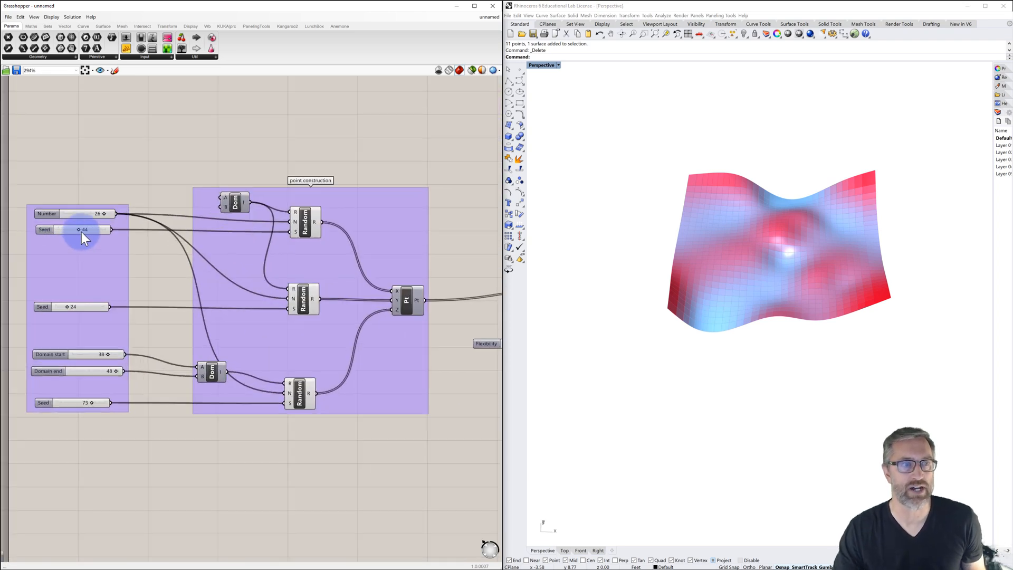
{"action": "left_click_drag", "start_coordinate": [82, 233], "coordinate": [101, 232]}
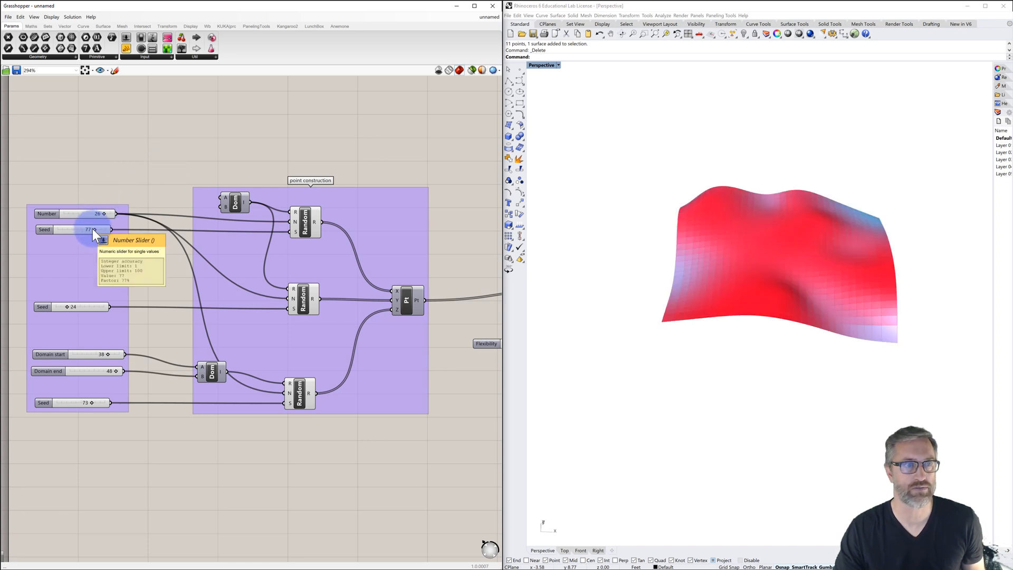
{"action": "left_click_drag", "start_coordinate": [84, 230], "coordinate": [66, 231]}
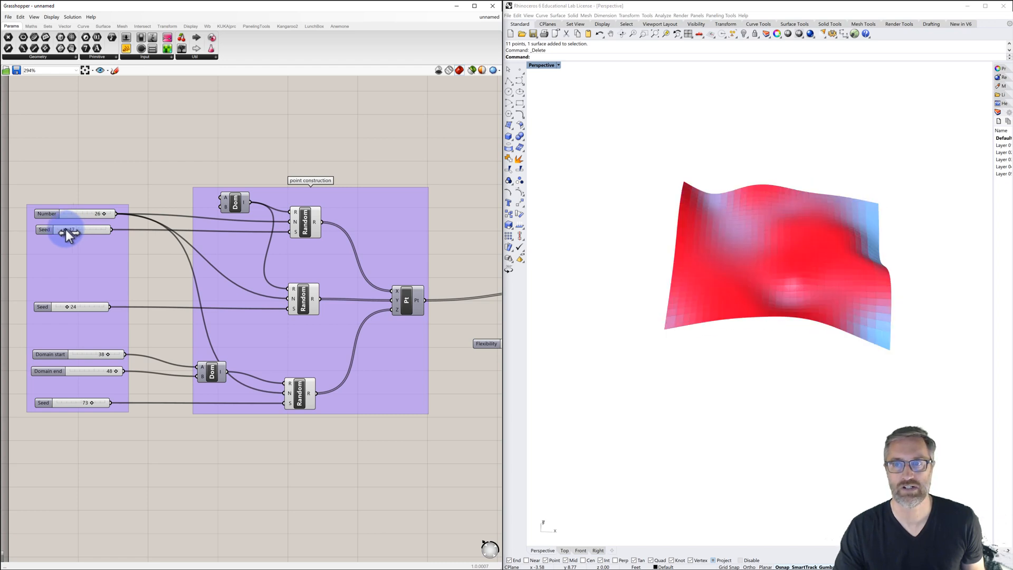
{"action": "left_click", "coordinate": [714, 339]}
{"action": "right_click_drag", "start_coordinate": [713, 339], "coordinate": [580, 316]}
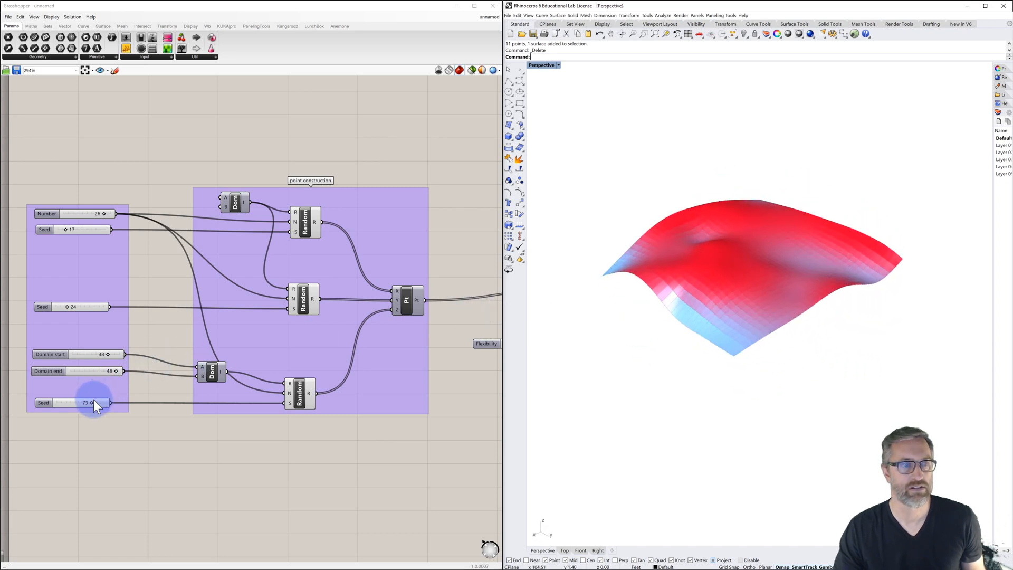
Set the Seed slider of the third Random component to 29 and the Domain end slider to 50.
{"action": "left_click_drag", "start_coordinate": [94, 402], "coordinate": [69, 401]}
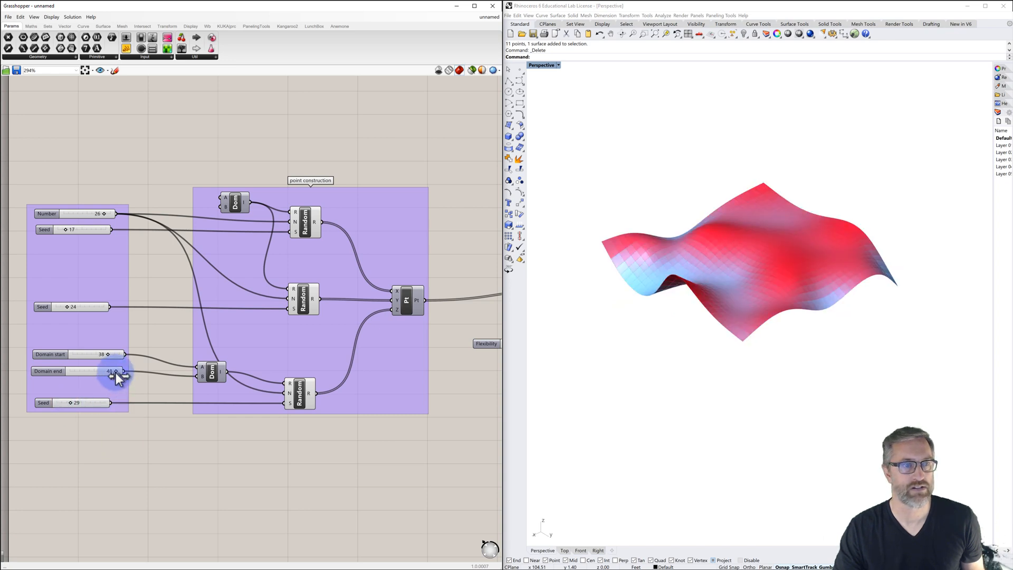
{"action": "left_click_drag", "start_coordinate": [116, 371], "coordinate": [131, 373]}
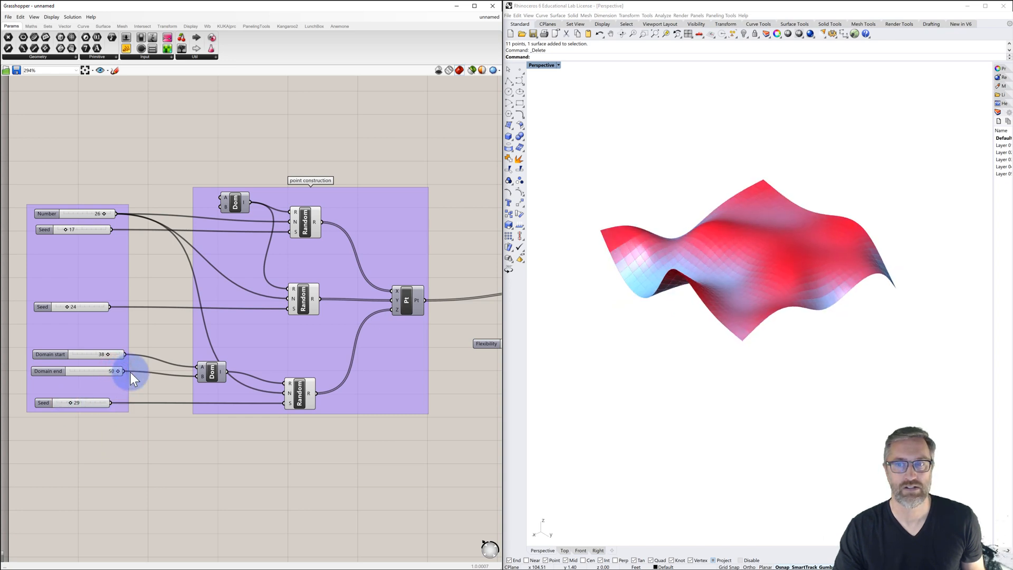
{"action": "right_click_drag", "start_coordinate": [627, 380], "coordinate": [699, 388]}
Turn off the preview of the Gradient group's preview component and turn on that of the Solid Site group.
{"action": "scroll", "coordinate": [388, 386], "scroll_direction": "down", "scroll_amount": 4}
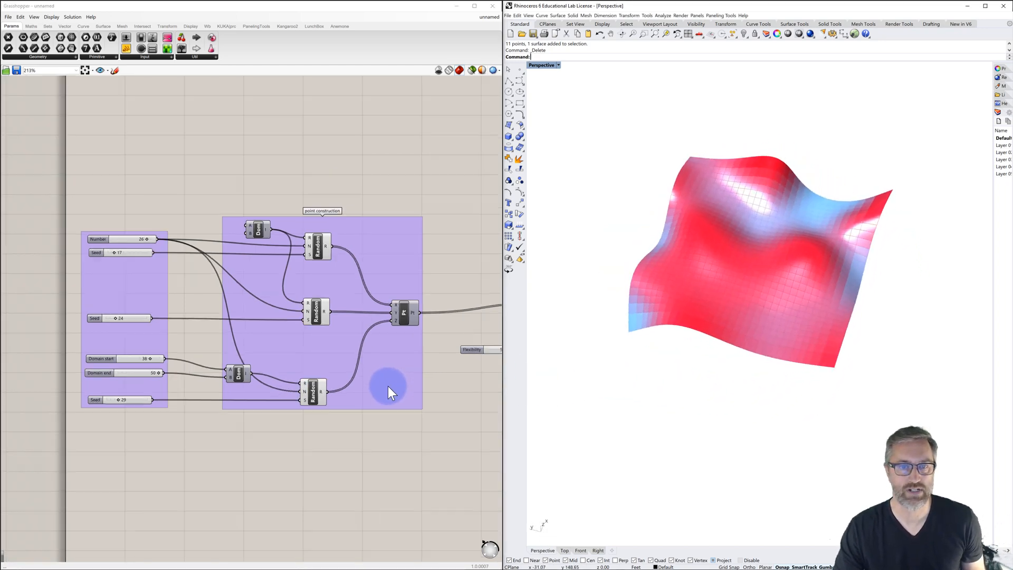
{"action": "right_click_drag", "start_coordinate": [420, 381], "coordinate": [124, 352]}
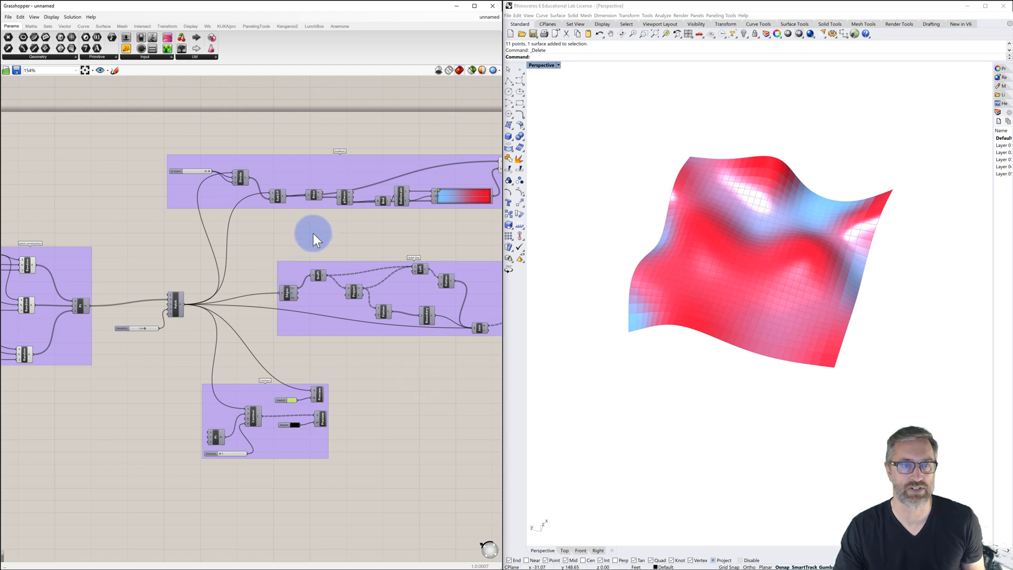
{"action": "right_click_drag", "start_coordinate": [312, 233], "coordinate": [198, 233]}
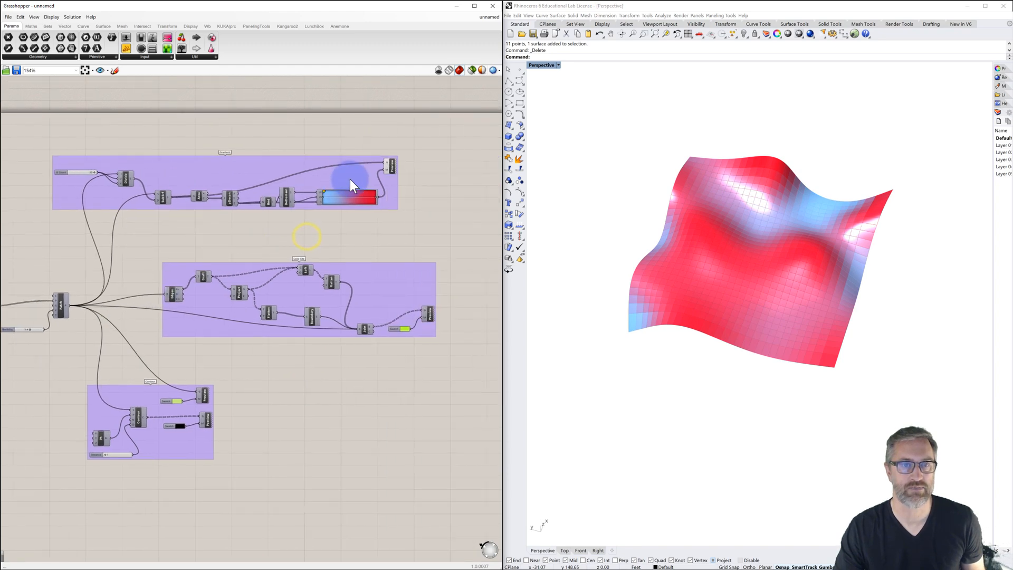
{"action": "right_click", "coordinate": [392, 167]}
{"action": "left_click", "coordinate": [406, 181]}
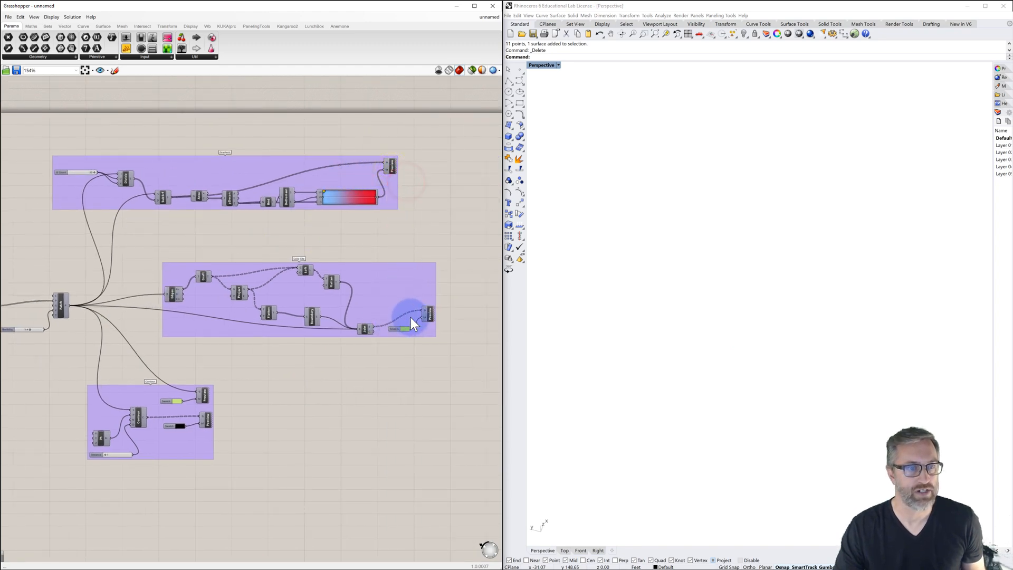
{"action": "right_click", "coordinate": [428, 315]}
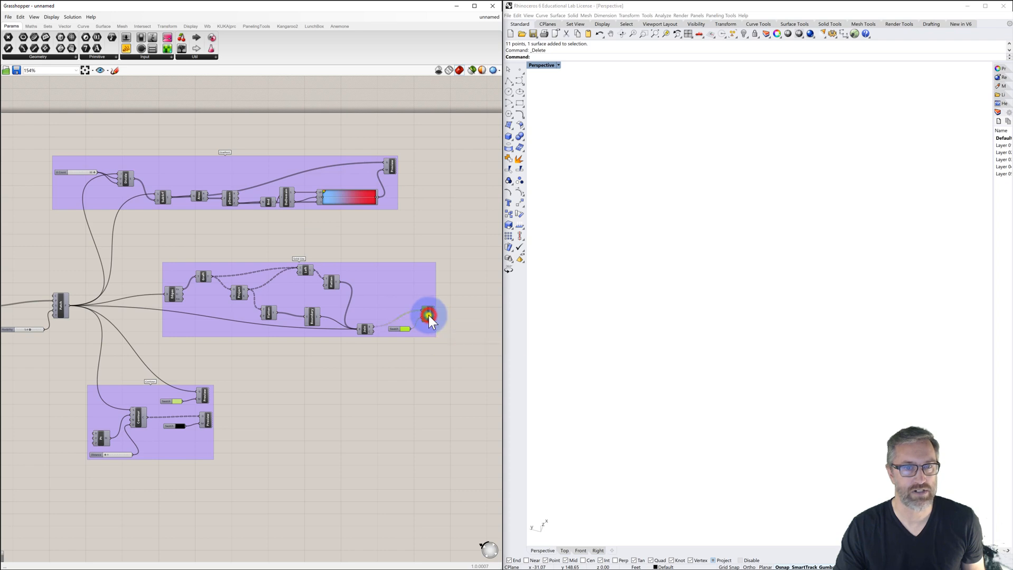
{"action": "left_click", "coordinate": [445, 328]}
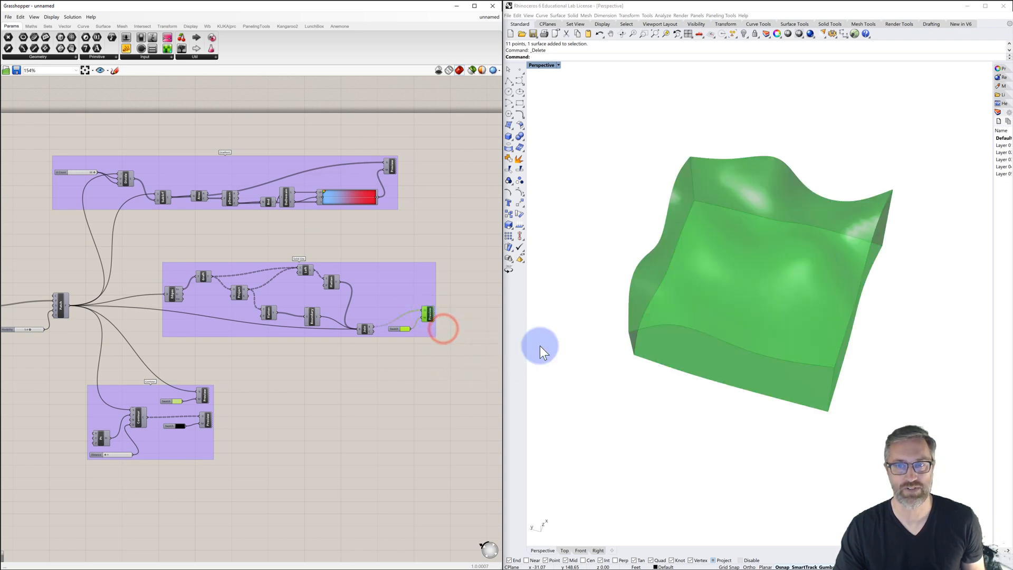
{"action": "right_click_drag", "start_coordinate": [585, 341], "coordinate": [643, 348]}
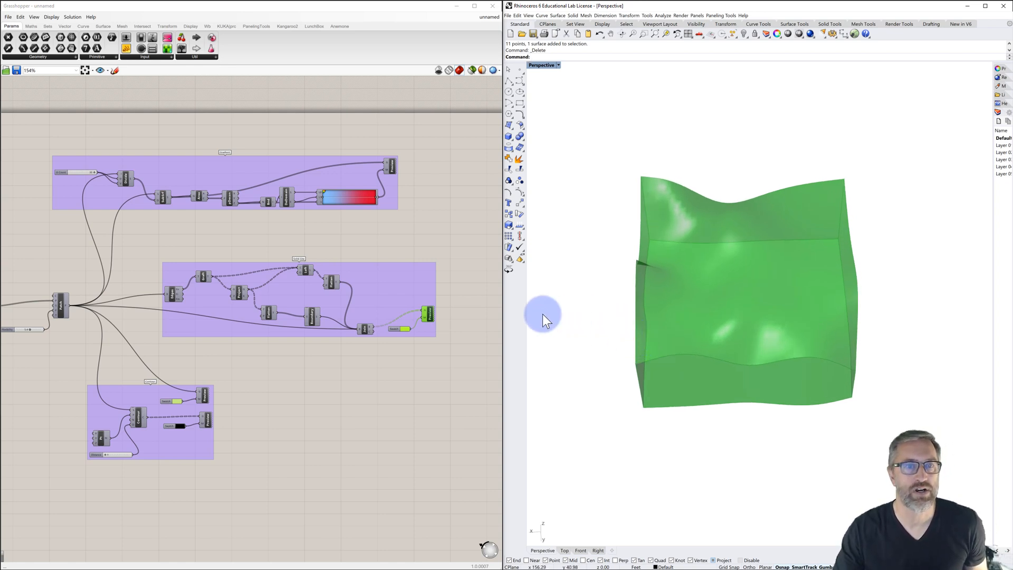
Bake the Solid Site group's Join component to the Default layer with its geometry grouped.
{"action": "left_click", "coordinate": [363, 328]}
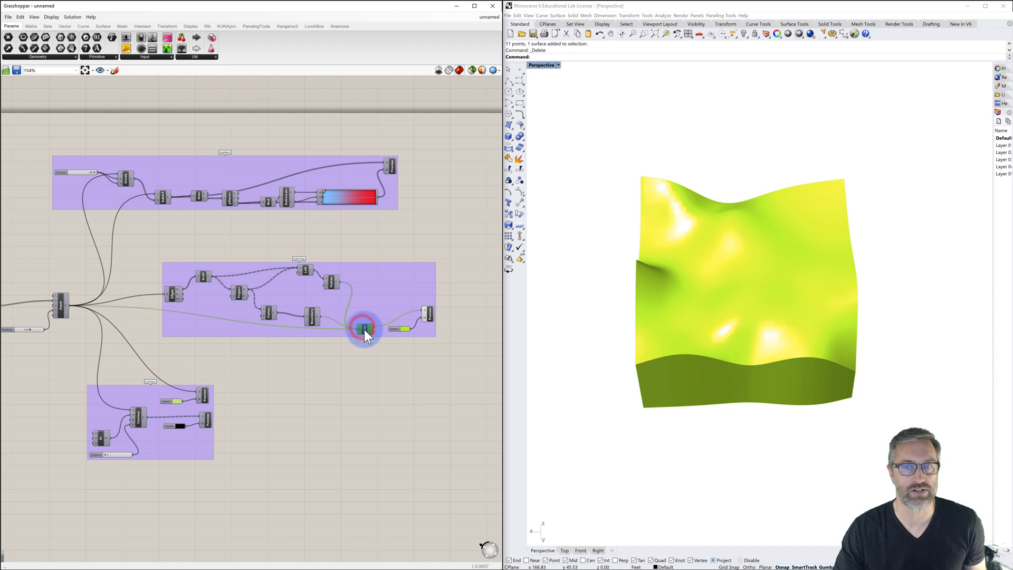
{"action": "scroll", "coordinate": [364, 329], "scroll_direction": "up", "scroll_amount": 3}
{"action": "right_click", "coordinate": [366, 331]}
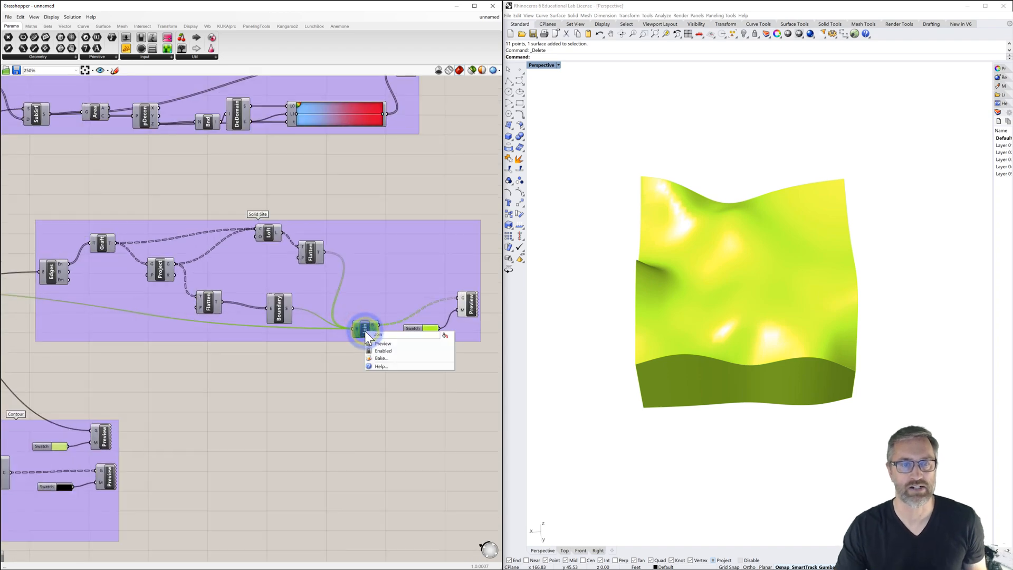
{"action": "left_click", "coordinate": [379, 358]}
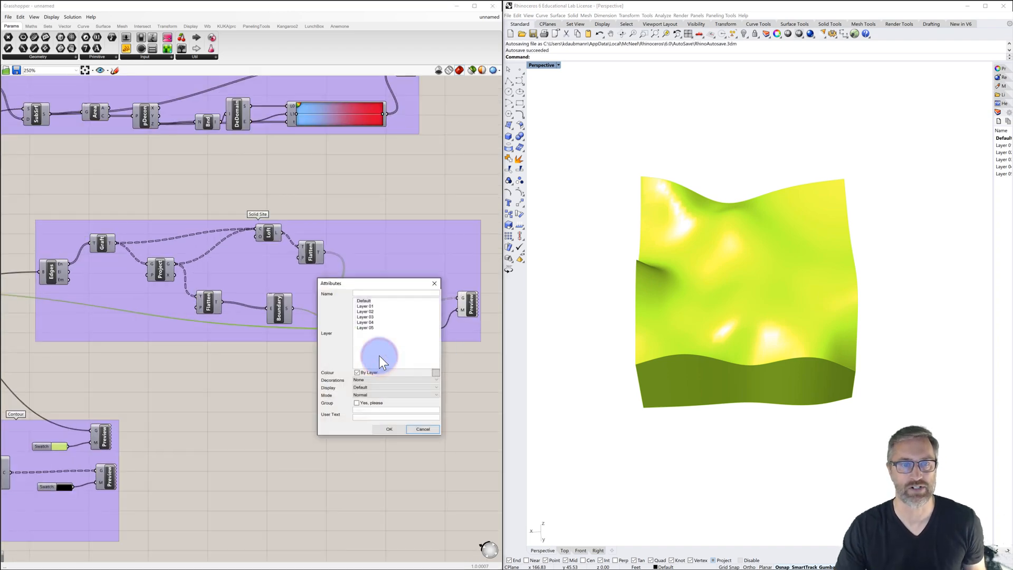
{"action": "left_click", "coordinate": [364, 300]}
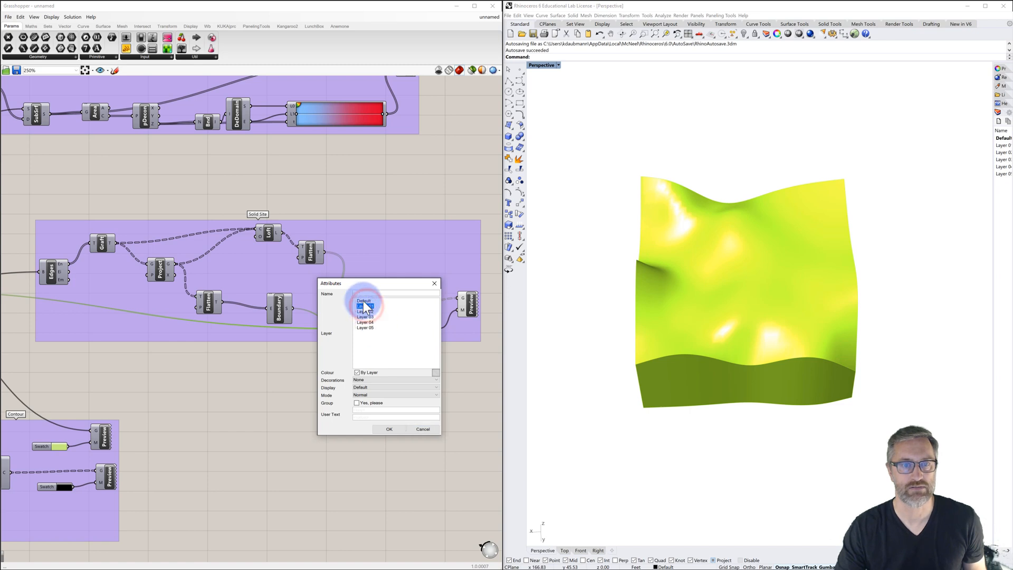
{"action": "left_click", "coordinate": [364, 403]}
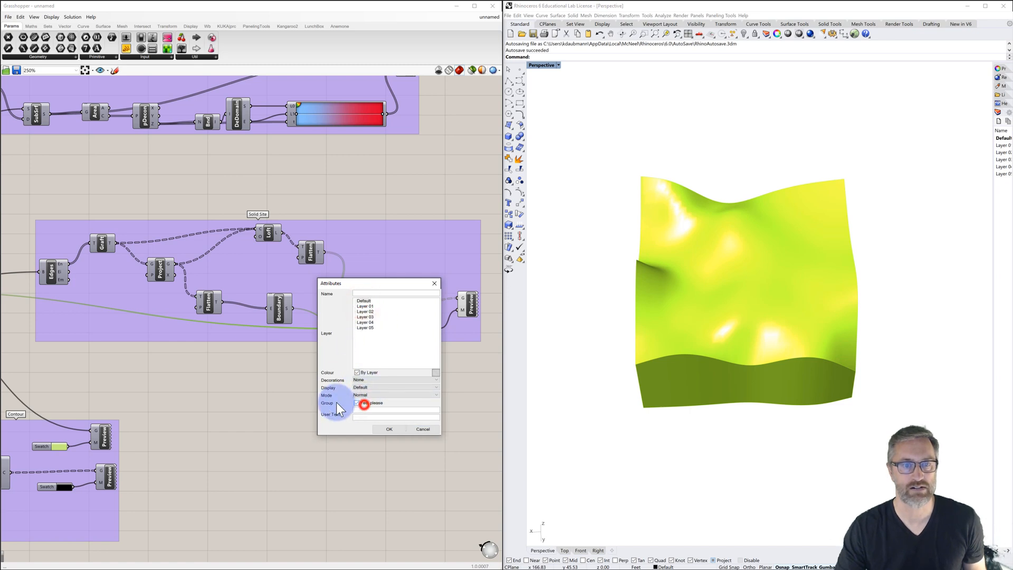
{"action": "left_click", "coordinate": [388, 428]}
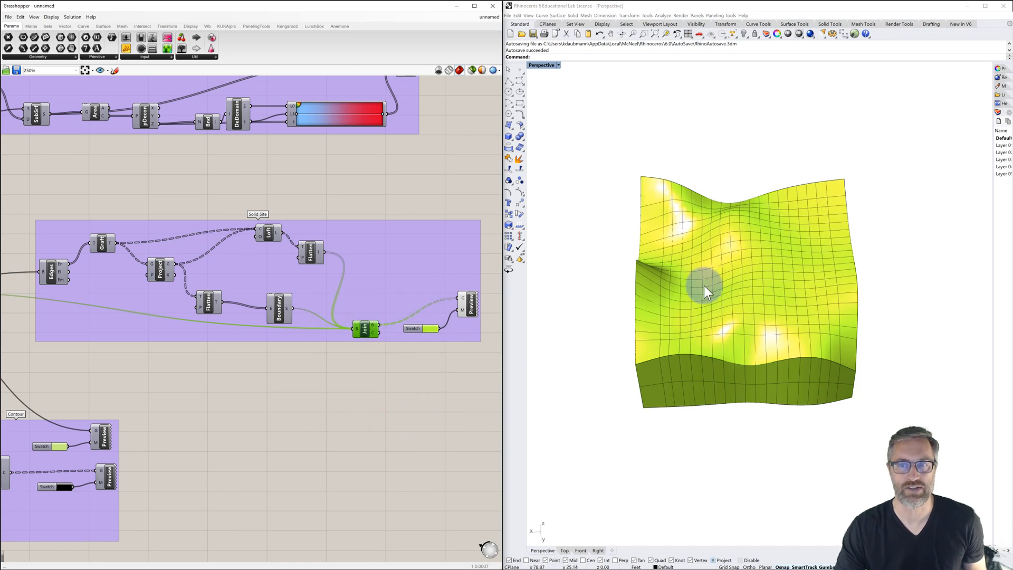
Move the baked terrain solid sideways into the empty space beside the live preview, then deselect it.
{"action": "scroll", "coordinate": [724, 255], "scroll_direction": "down", "scroll_amount": 5}
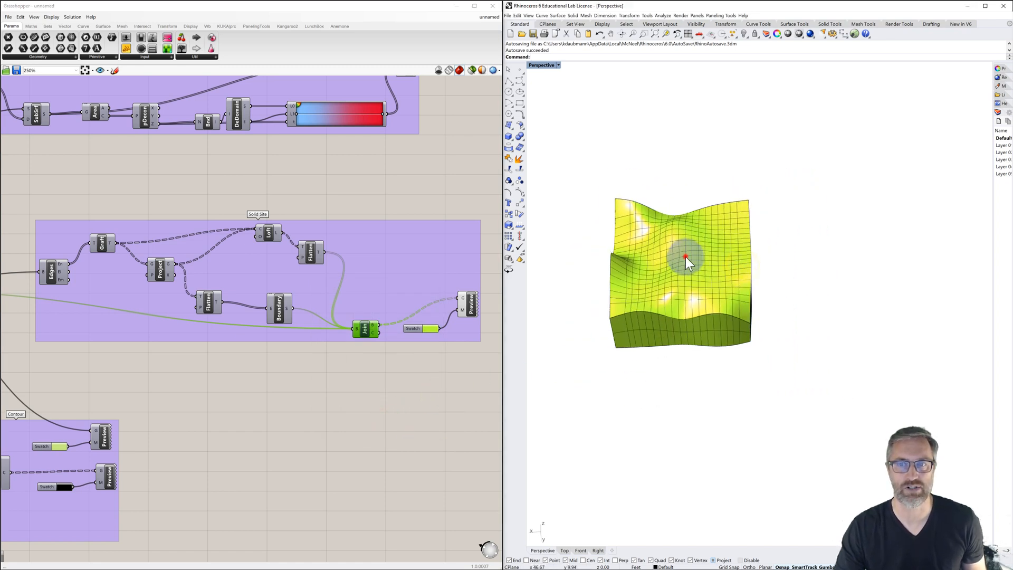
{"action": "left_click", "coordinate": [685, 257]}
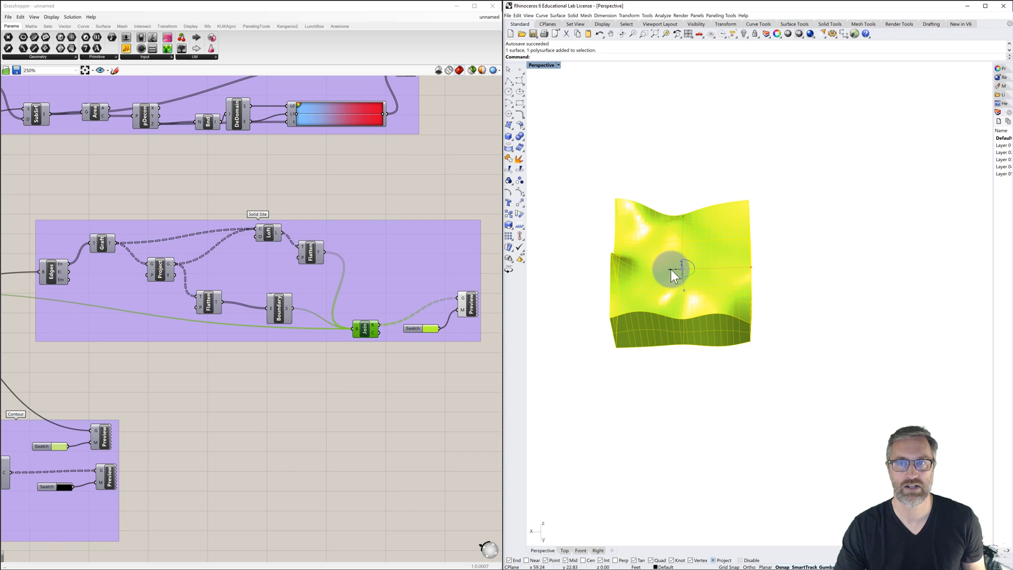
{"action": "left_click_drag", "start_coordinate": [670, 270], "coordinate": [877, 274]}
{"action": "left_click", "coordinate": [828, 373]}
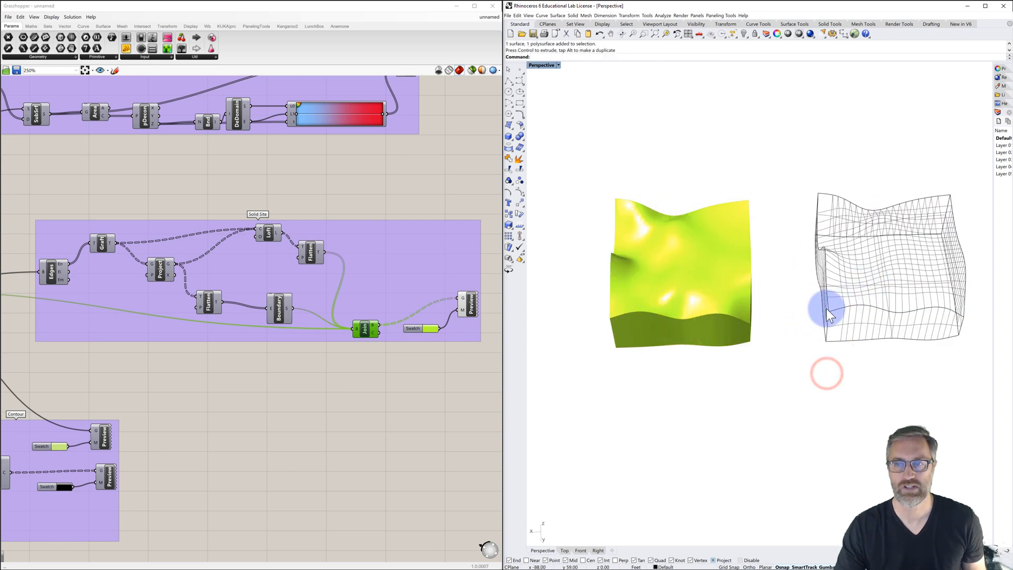
{"action": "left_click", "coordinate": [778, 325]}
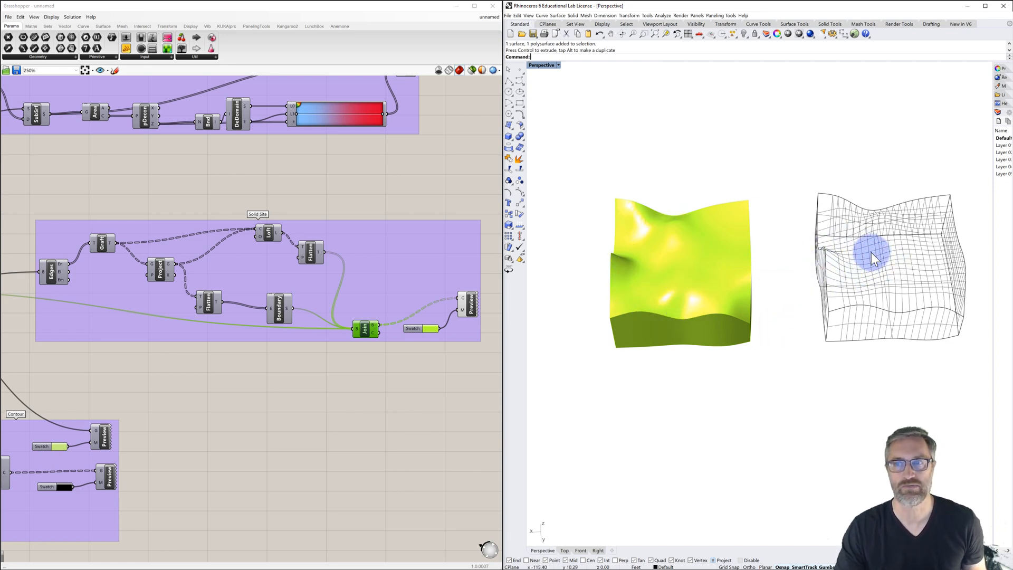
{"action": "right_click_drag", "start_coordinate": [853, 179], "coordinate": [853, 268]}
{"action": "left_click", "coordinate": [849, 275]}
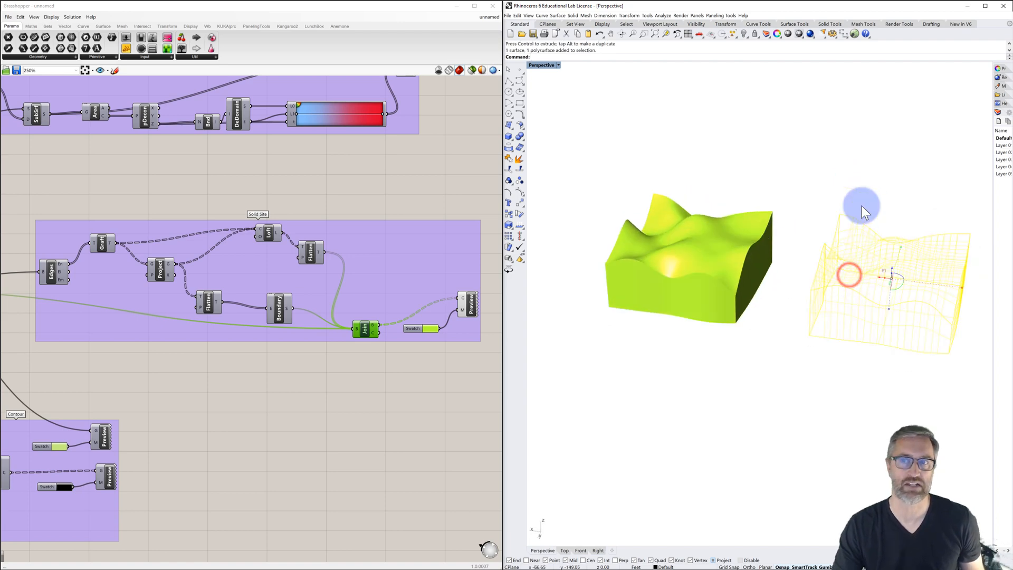
{"action": "left_click", "coordinate": [872, 194]}
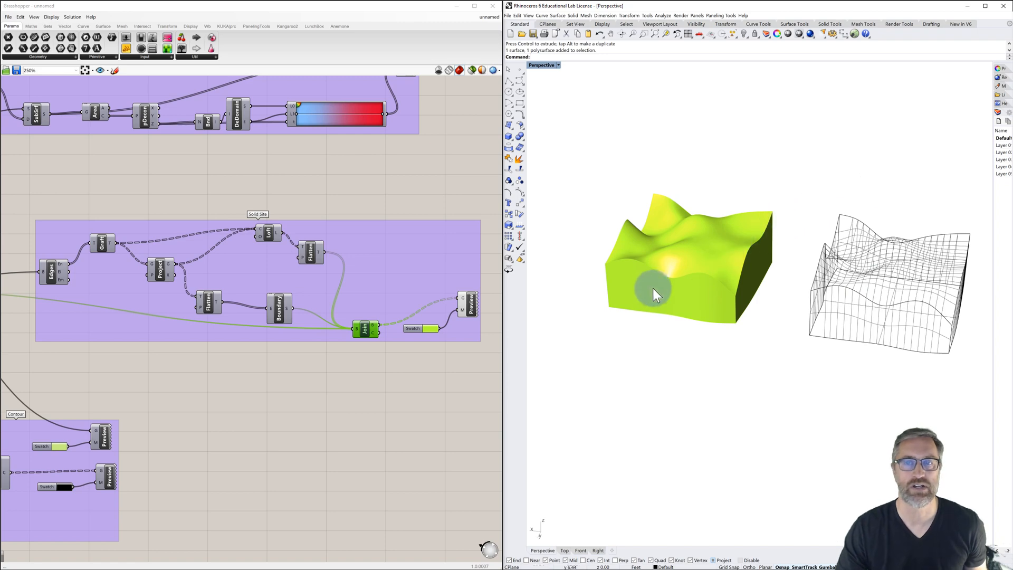
Set the Seed slider feeding the first Random component to 3 for a new terrain variation.
{"action": "scroll", "coordinate": [438, 255], "scroll_direction": "down", "scroll_amount": 3}
{"action": "right_click_drag", "start_coordinate": [255, 272], "coordinate": [440, 265]}
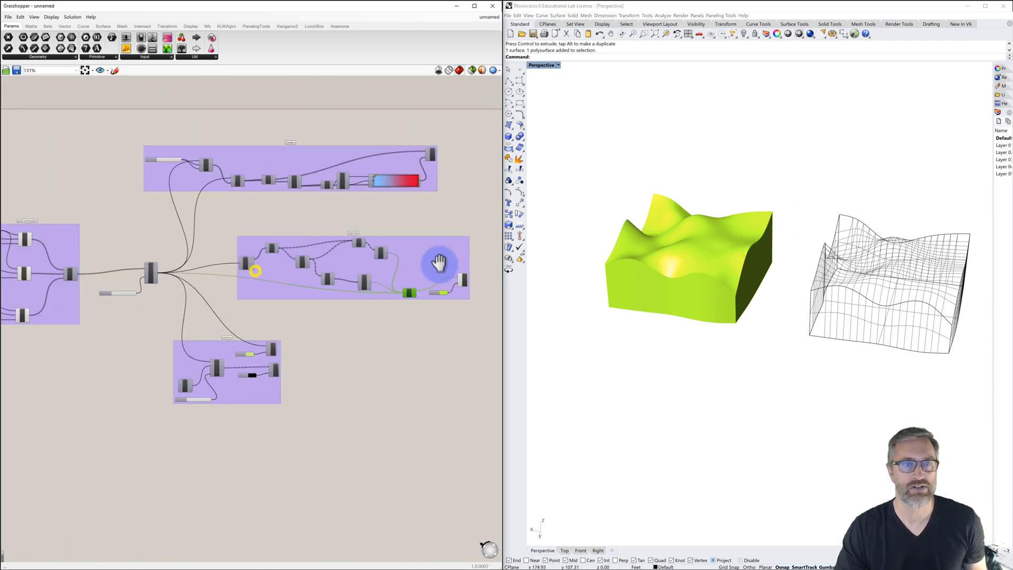
{"action": "right_click_drag", "start_coordinate": [94, 279], "coordinate": [95, 191], "text": "ctrl"}
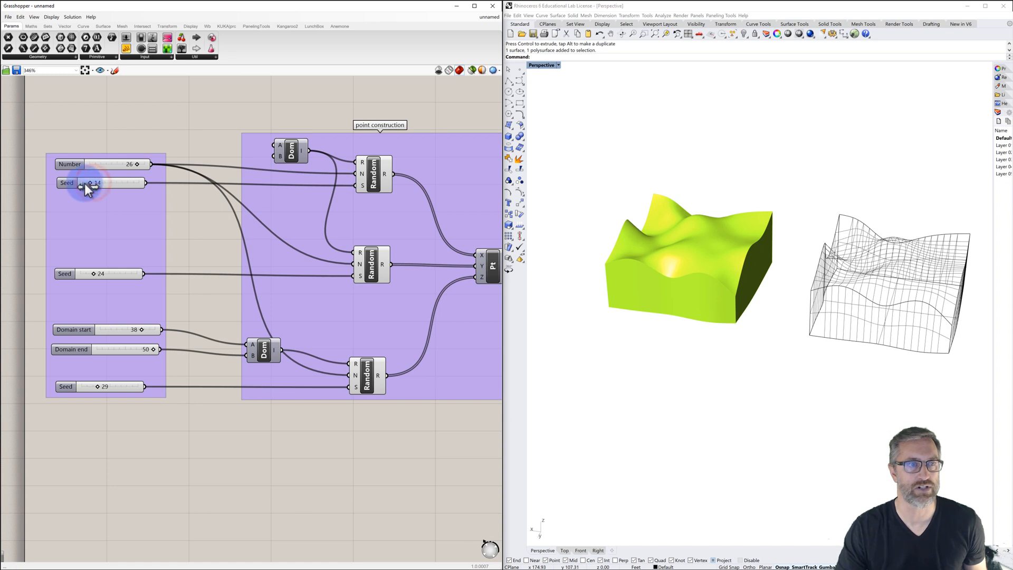
{"action": "left_click_drag", "start_coordinate": [84, 183], "coordinate": [83, 183]}
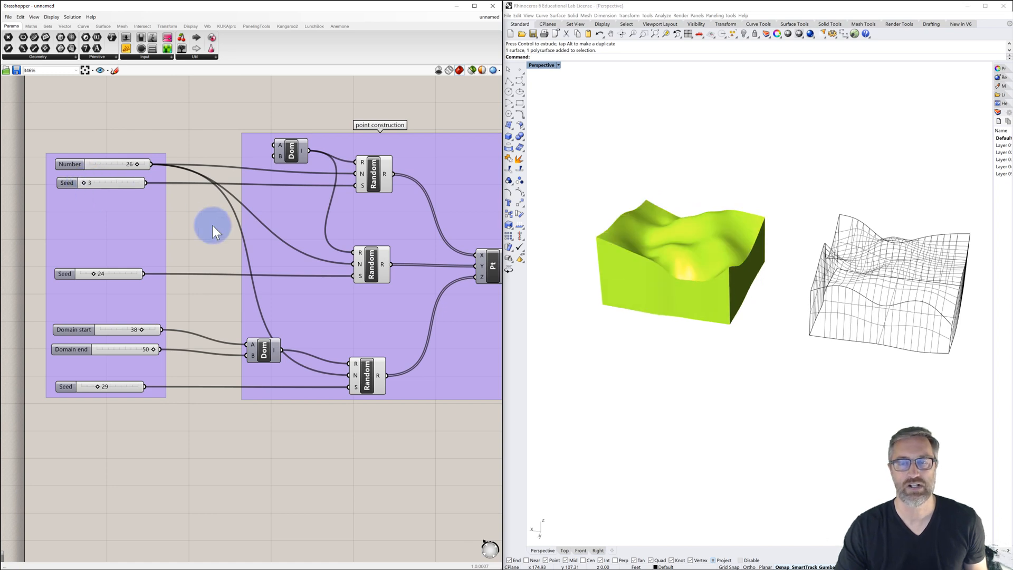
Bake the new terrain variation from the Solid Site group's Join component, accepting the attributes as offered.
{"action": "scroll", "coordinate": [445, 349], "scroll_direction": "down", "scroll_amount": 2}
{"action": "right_click_drag", "start_coordinate": [464, 350], "coordinate": [121, 346]}
{"action": "scroll", "coordinate": [159, 350], "scroll_direction": "down", "scroll_amount": 1}
{"action": "scroll", "coordinate": [159, 350], "scroll_direction": "down", "scroll_amount": 2}
{"action": "right_click_drag", "start_coordinate": [303, 363], "coordinate": [159, 344]}
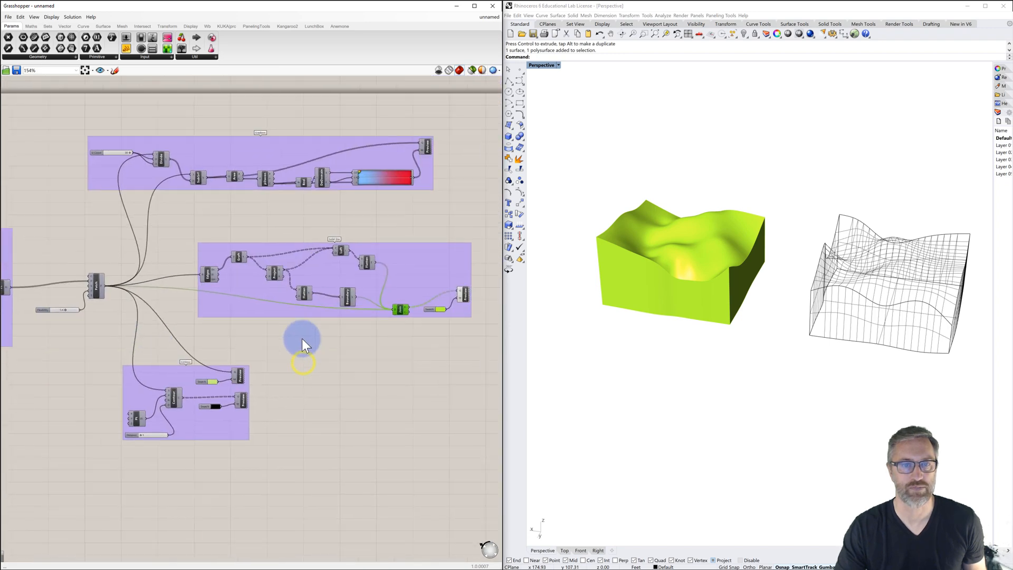
{"action": "scroll", "coordinate": [375, 310], "scroll_direction": "up", "scroll_amount": 2}
{"action": "right_click_drag", "start_coordinate": [410, 320], "coordinate": [335, 312]}
{"action": "scroll", "coordinate": [334, 304], "scroll_direction": "up", "scroll_amount": 2}
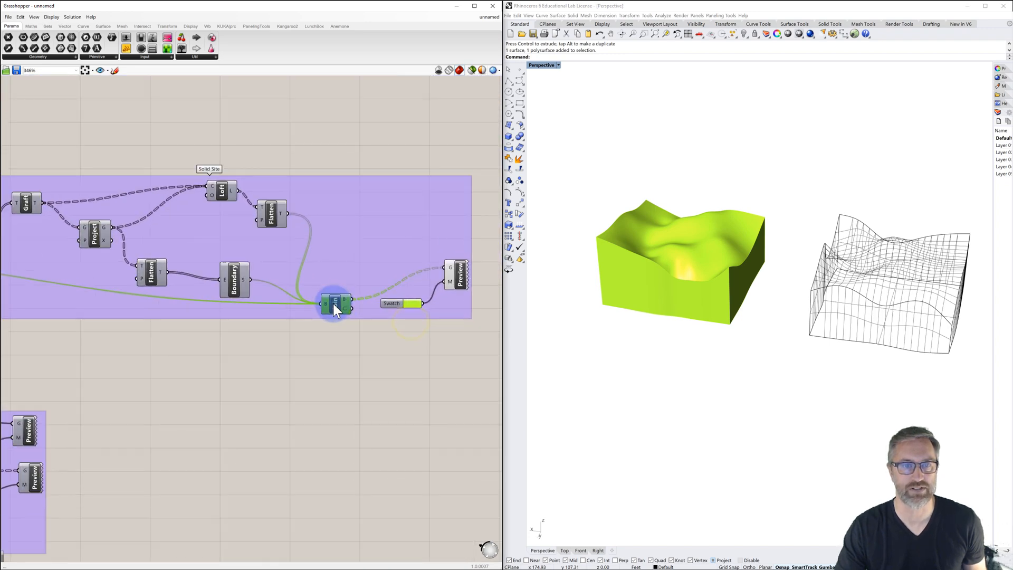
{"action": "right_click", "coordinate": [336, 305]}
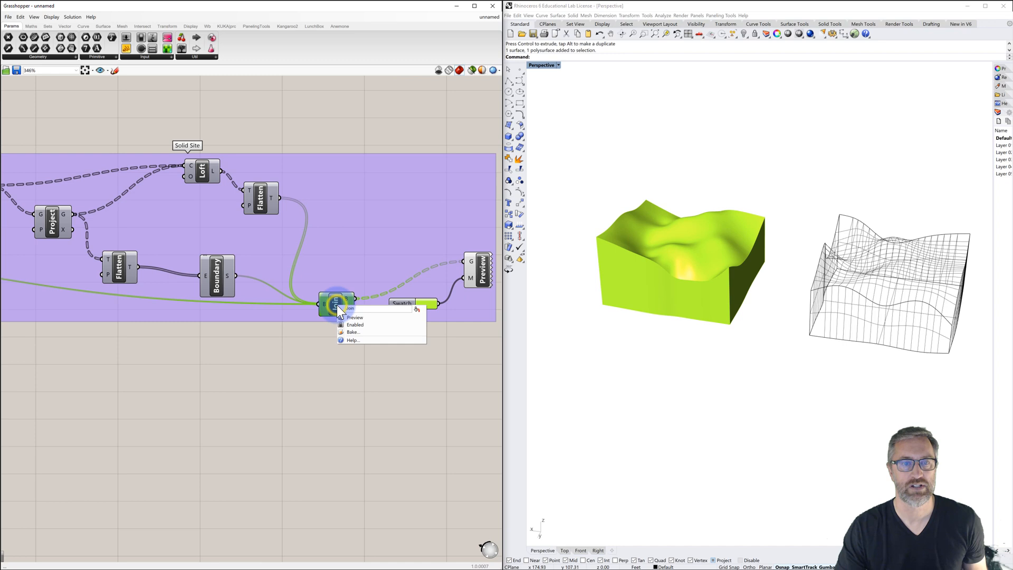
{"action": "left_click", "coordinate": [352, 333]}
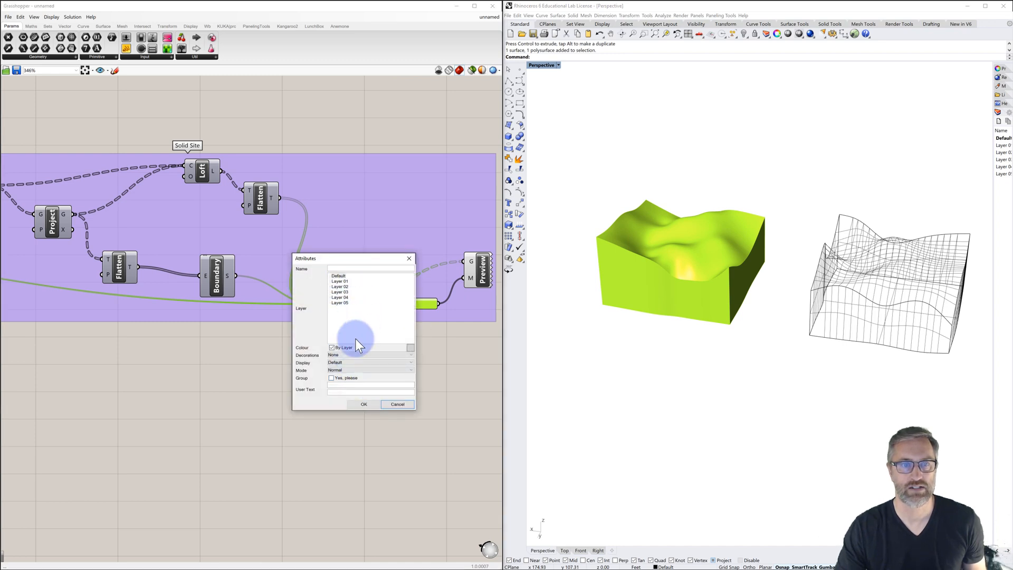
{"action": "left_click", "coordinate": [357, 403]}
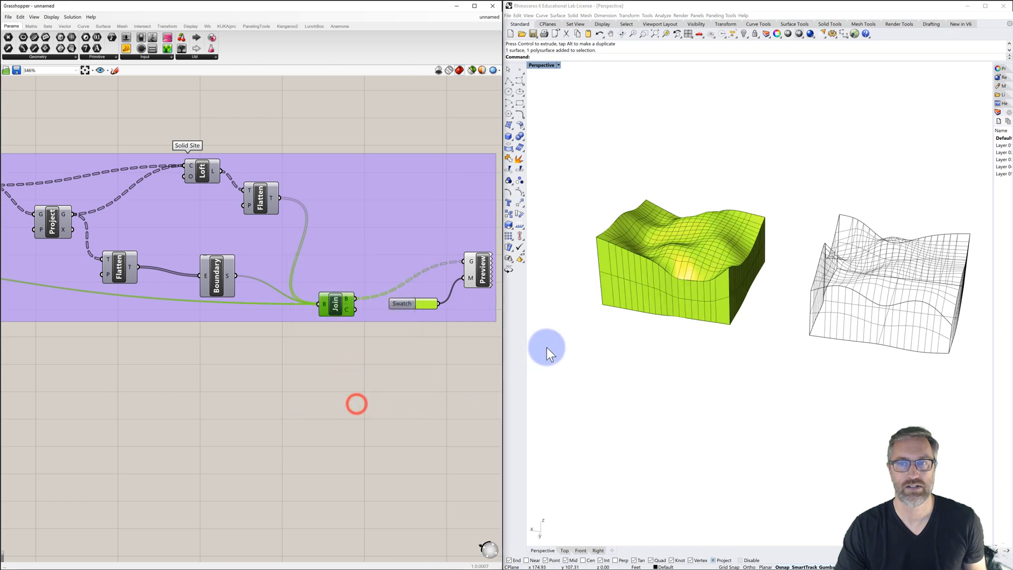
Move the second baked terrain solid out of the live preview to the far side of the first baked solid, then deselect it.
{"action": "left_click", "coordinate": [646, 292]}
{"action": "scroll", "coordinate": [645, 294], "scroll_direction": "down", "scroll_amount": 4}
{"action": "right_click_drag", "start_coordinate": [650, 297], "coordinate": [587, 289], "text": "shift"}
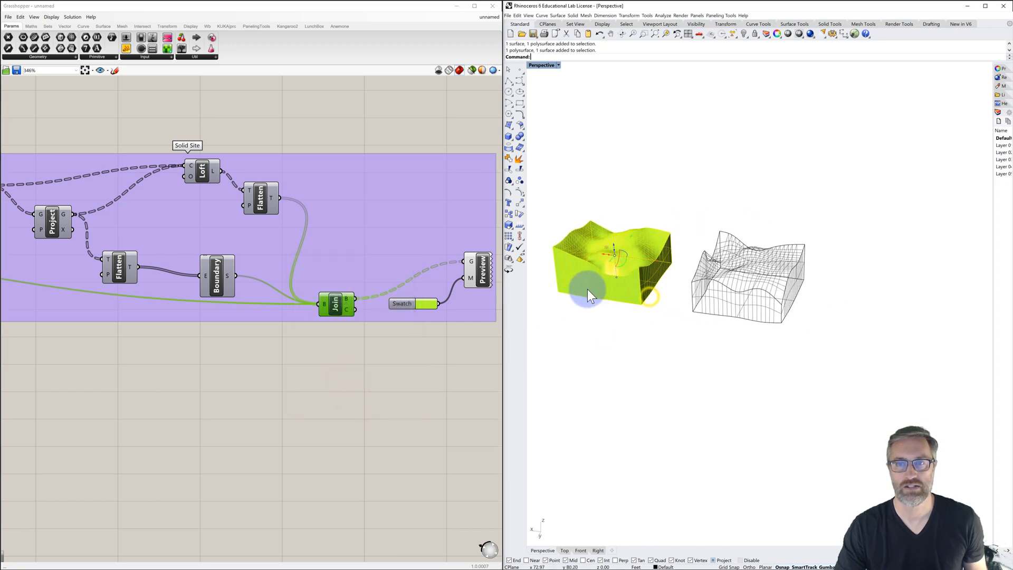
{"action": "left_click_drag", "start_coordinate": [603, 253], "coordinate": [860, 290]}
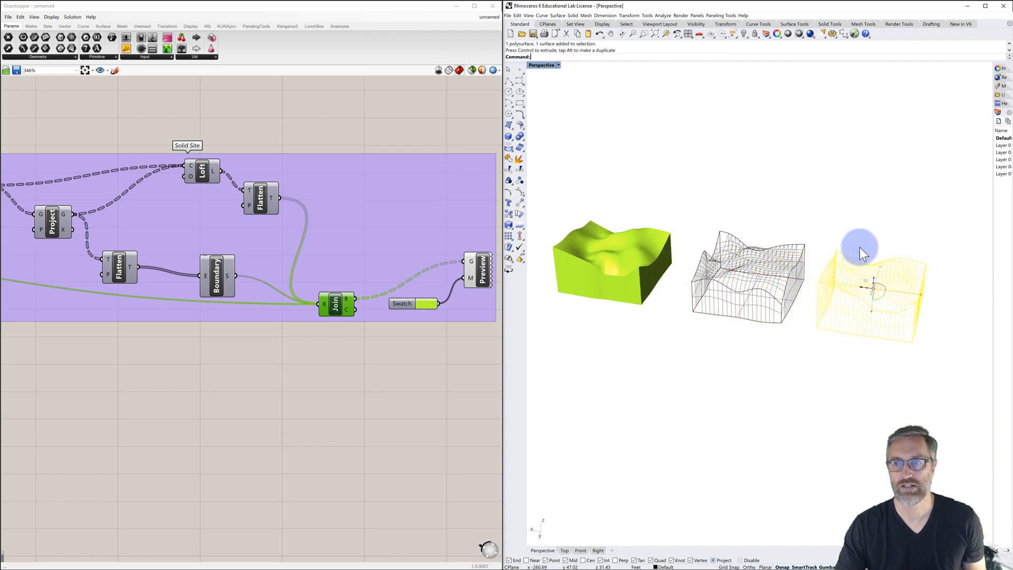
{"action": "left_click", "coordinate": [860, 228]}
{"action": "mouse_move", "coordinate": [841, 252]}
{"action": "right_mouse_down"}
{"action": "mouse_move", "coordinate": [841, 274]}
{"action": "mouse_move", "coordinate": [843, 252]}
{"action": "mouse_move", "coordinate": [802, 249]}
{"action": "mouse_move", "coordinate": [846, 262]}
{"action": "right_mouse_up"}
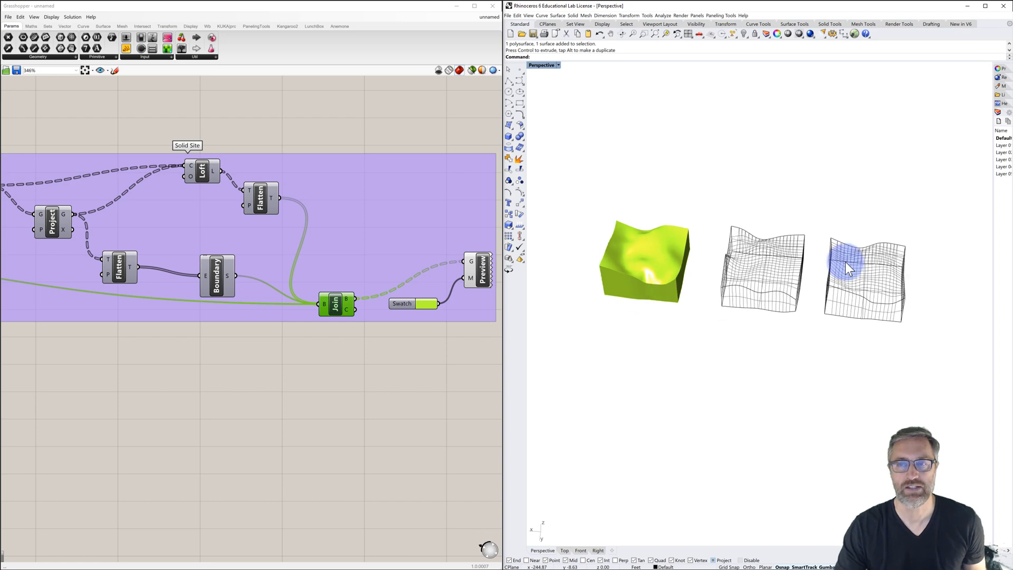
Set the Seed slider feeding the first Random component to 91 for another terrain variation.
{"action": "scroll", "coordinate": [845, 262], "scroll_direction": "down", "scroll_amount": 2}
{"action": "right_click_drag", "start_coordinate": [239, 348], "coordinate": [384, 340]}
{"action": "scroll", "coordinate": [385, 340], "scroll_direction": "down", "scroll_amount": 2}
{"action": "right_click_drag", "start_coordinate": [203, 331], "coordinate": [381, 320]}
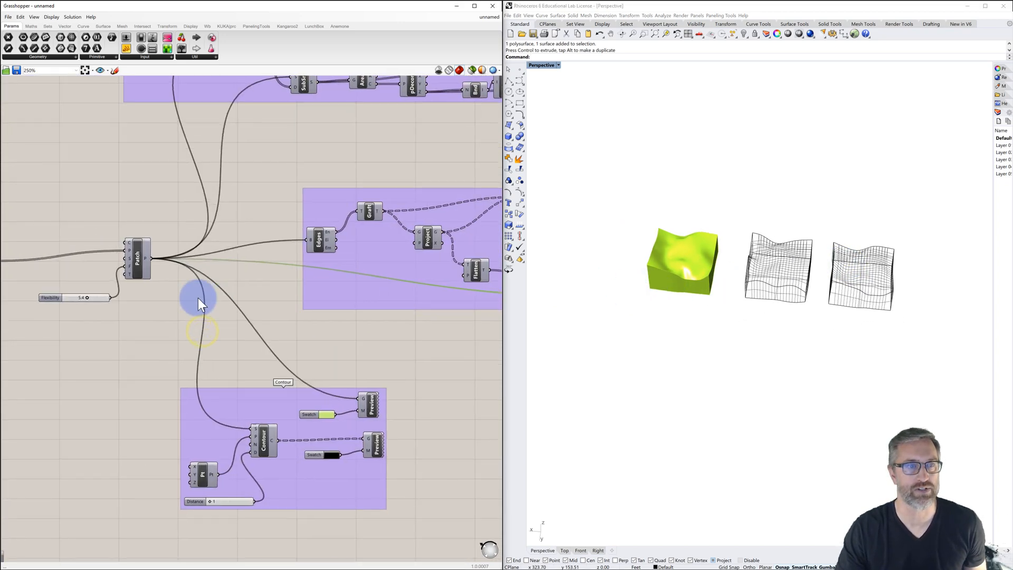
{"action": "right_click_drag", "start_coordinate": [163, 299], "coordinate": [344, 308]}
{"action": "scroll", "coordinate": [334, 311], "scroll_direction": "down", "scroll_amount": 2}
{"action": "right_click_drag", "start_coordinate": [244, 325], "coordinate": [379, 301]}
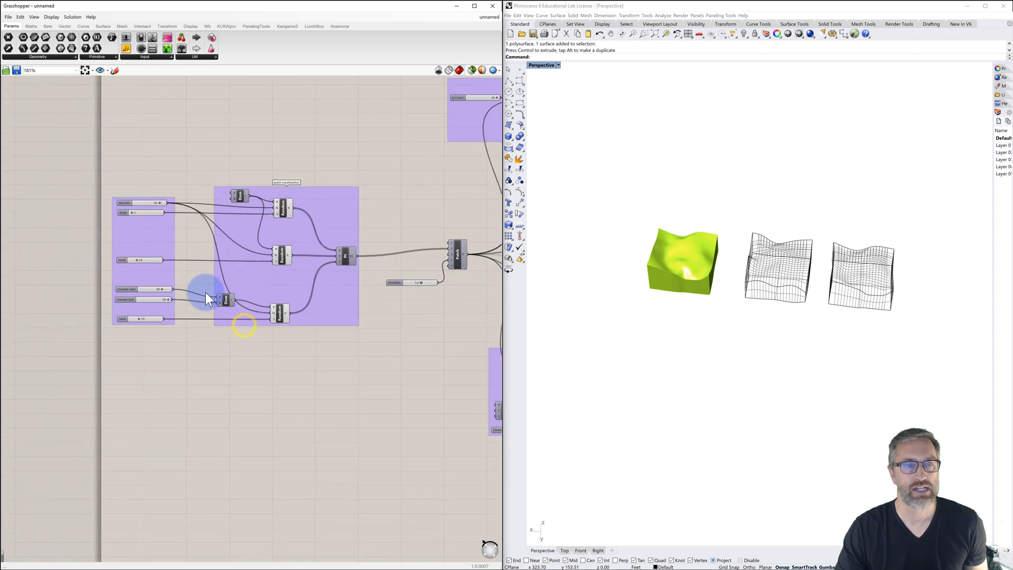
{"action": "scroll", "coordinate": [163, 289], "scroll_direction": "up", "scroll_amount": 3}
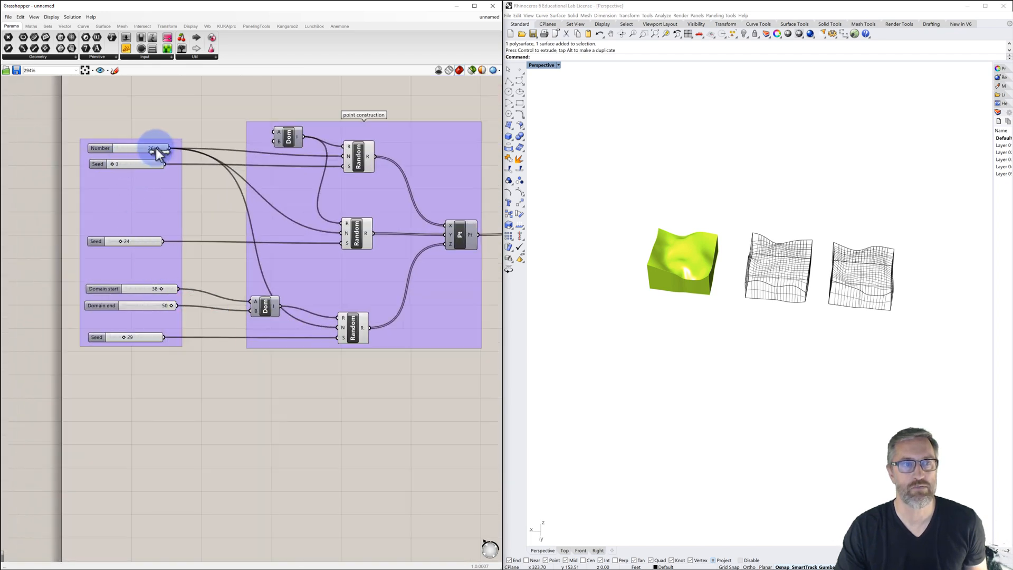
{"action": "left_click_drag", "start_coordinate": [133, 166], "coordinate": [156, 163]}
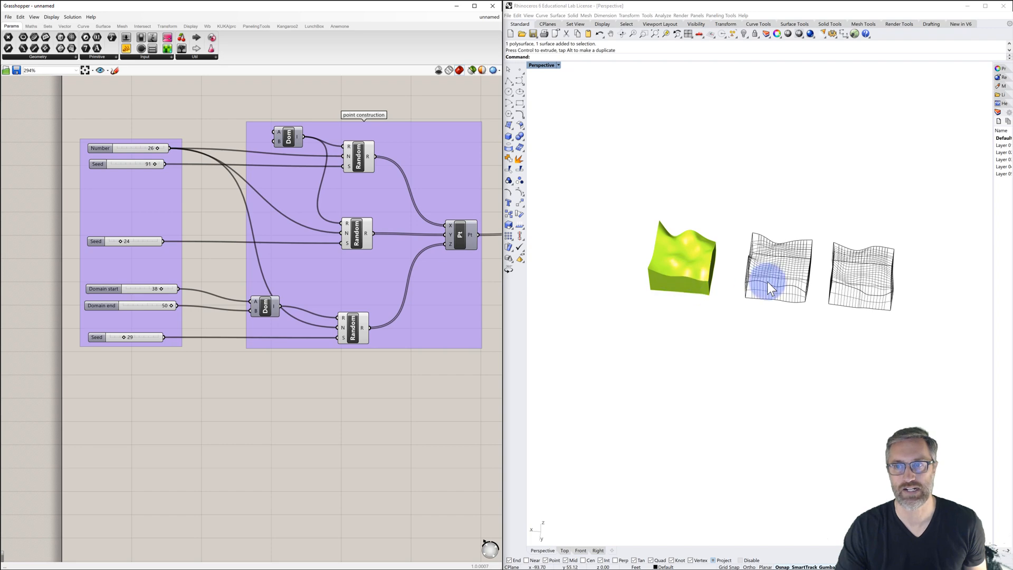
Bake the third terrain variation from the Solid Site group's Join component with its geometry grouped.
{"action": "right_click_drag", "start_coordinate": [767, 282], "coordinate": [821, 293]}
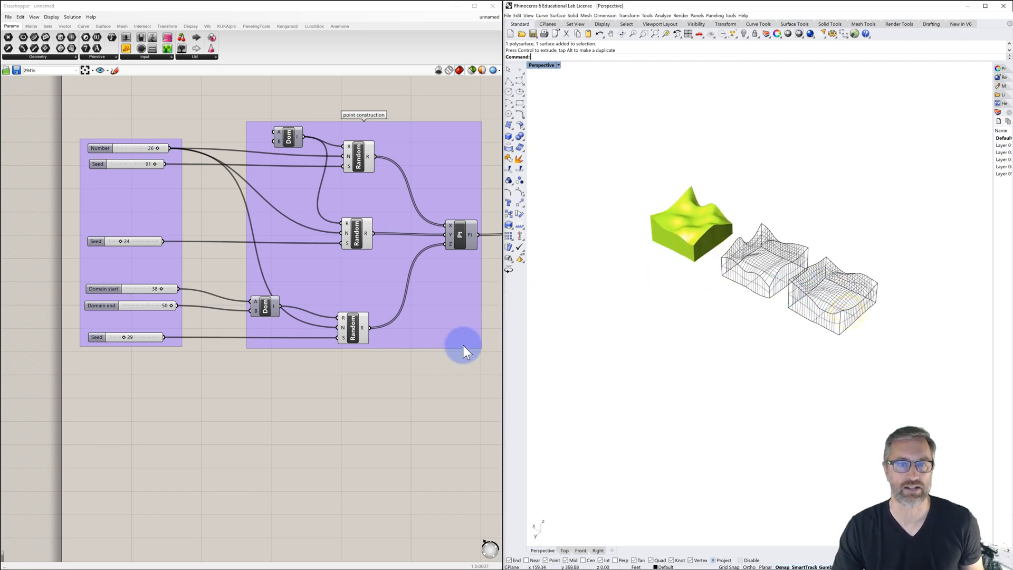
{"action": "scroll", "coordinate": [429, 392], "scroll_direction": "down", "scroll_amount": 2}
{"action": "right_click_drag", "start_coordinate": [430, 391], "coordinate": [193, 373]}
{"action": "right_click_drag", "start_coordinate": [366, 385], "coordinate": [172, 378]}
{"action": "right_click_drag", "start_coordinate": [374, 348], "coordinate": [170, 355]}
{"action": "right_click_drag", "start_coordinate": [314, 346], "coordinate": [293, 350]}
{"action": "right_click", "coordinate": [352, 296]}
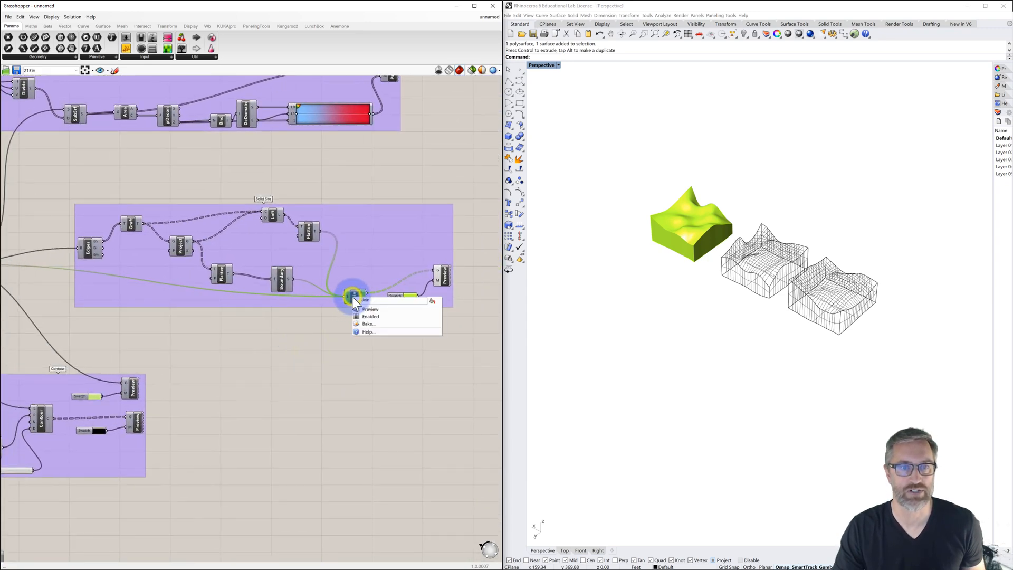
{"action": "left_click", "coordinate": [366, 322]}
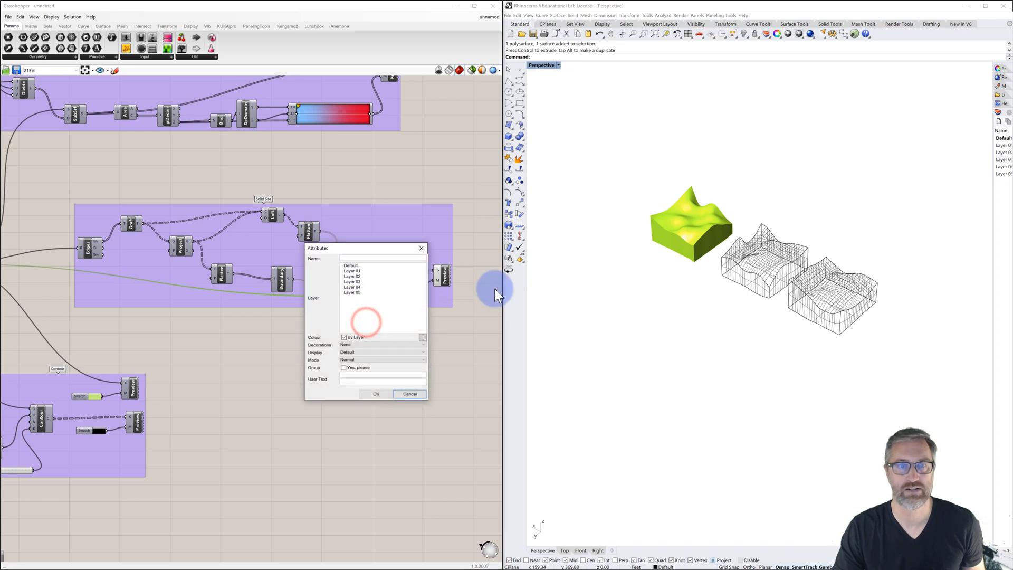
{"action": "left_click", "coordinate": [344, 367]}
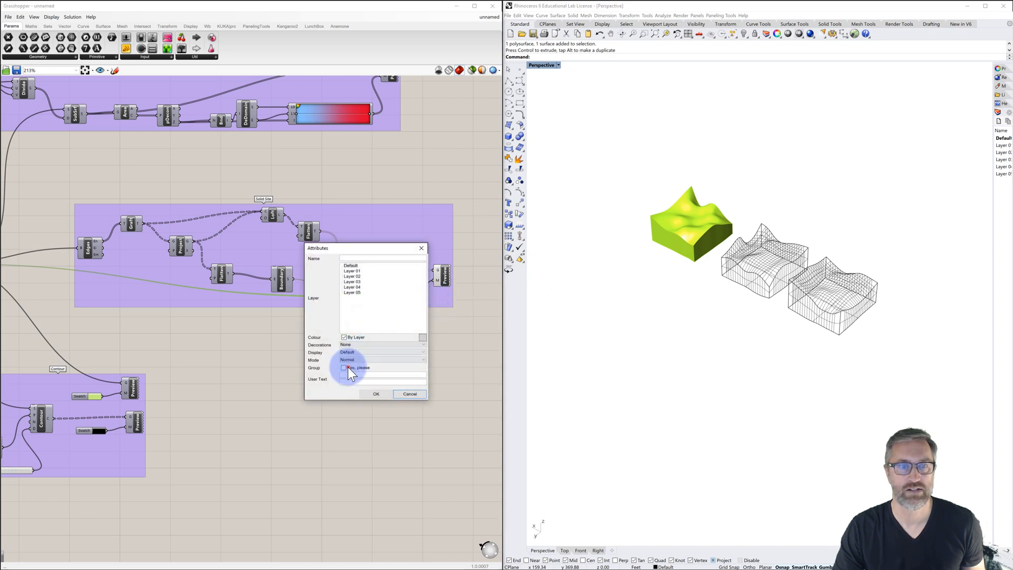
{"action": "left_click", "coordinate": [372, 394]}
Move the third baked terrain solid to the far end of the row of baked variations, then deselect it.
{"action": "left_click_drag", "start_coordinate": [678, 219], "coordinate": [900, 339]}
{"action": "left_click", "coordinate": [900, 271]}
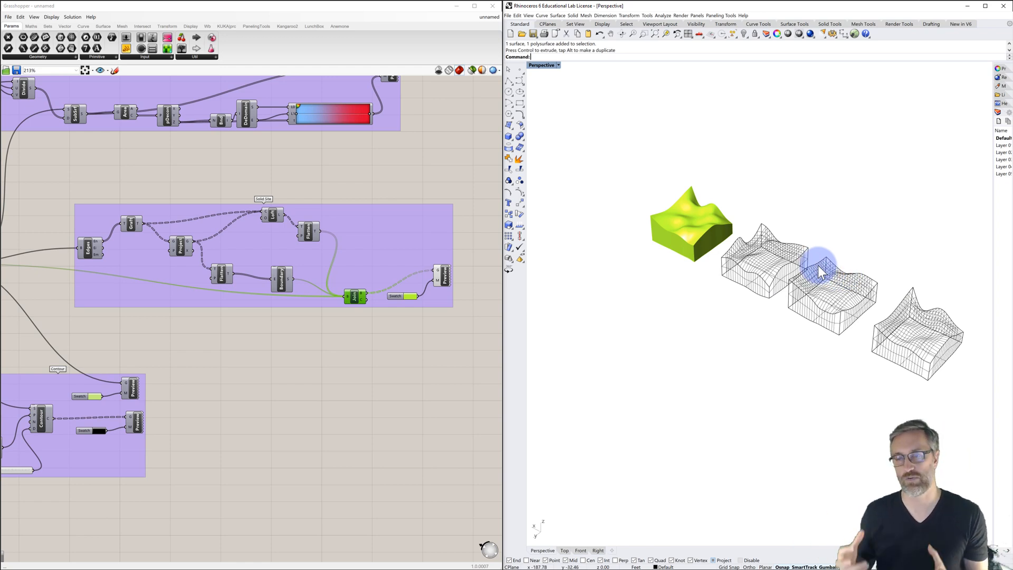
Compare the three baked terrain solids with the live preview from several angles, leaving nothing selected in the model or the definition.
{"action": "right_click_drag", "start_coordinate": [868, 320], "coordinate": [802, 325]}
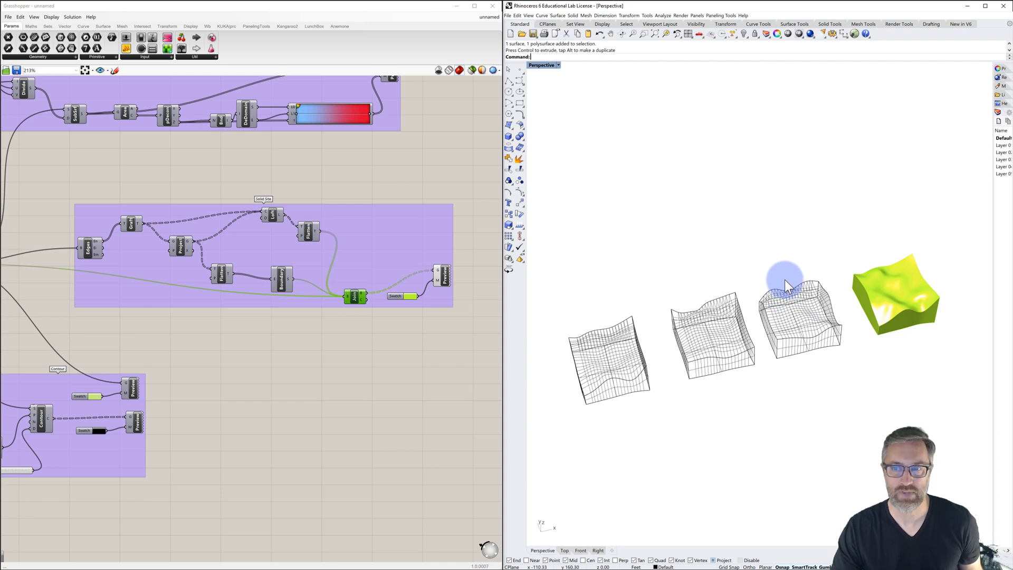
{"action": "right_click_drag", "start_coordinate": [795, 268], "coordinate": [780, 325], "text": "shift"}
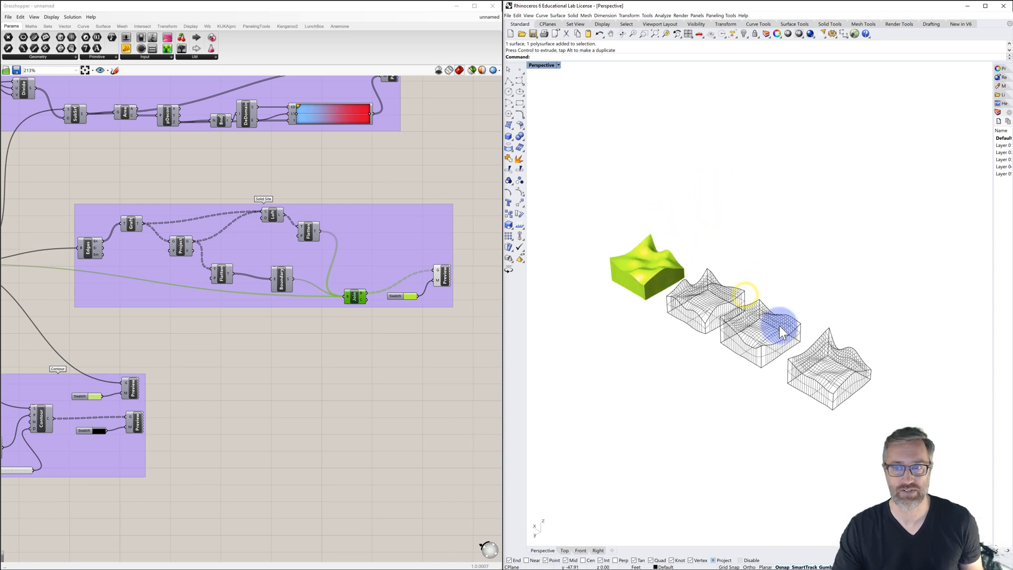
{"action": "left_click", "coordinate": [772, 336]}
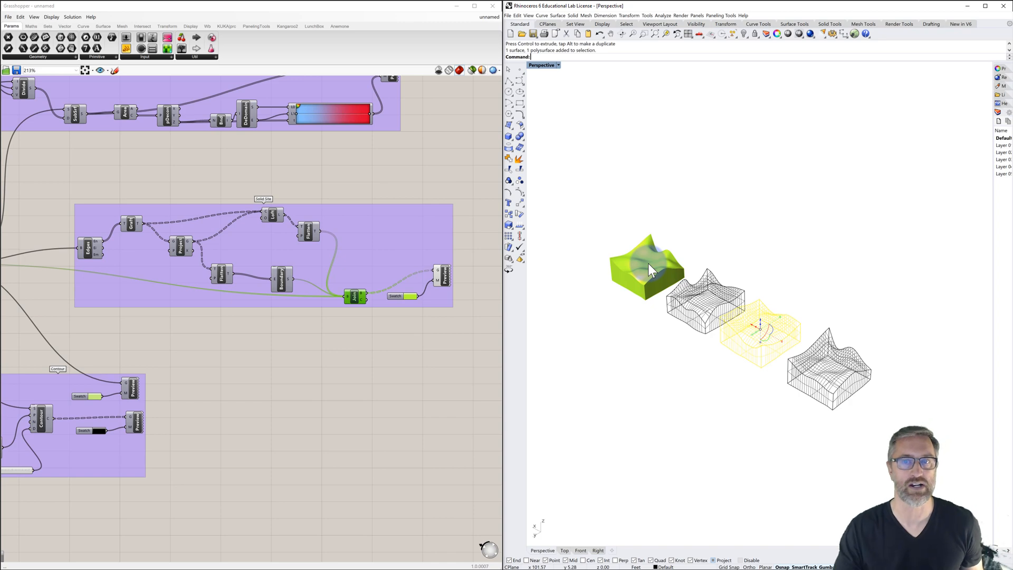
{"action": "left_click", "coordinate": [692, 242]}
{"action": "right_click_drag", "start_coordinate": [738, 242], "coordinate": [749, 283]}
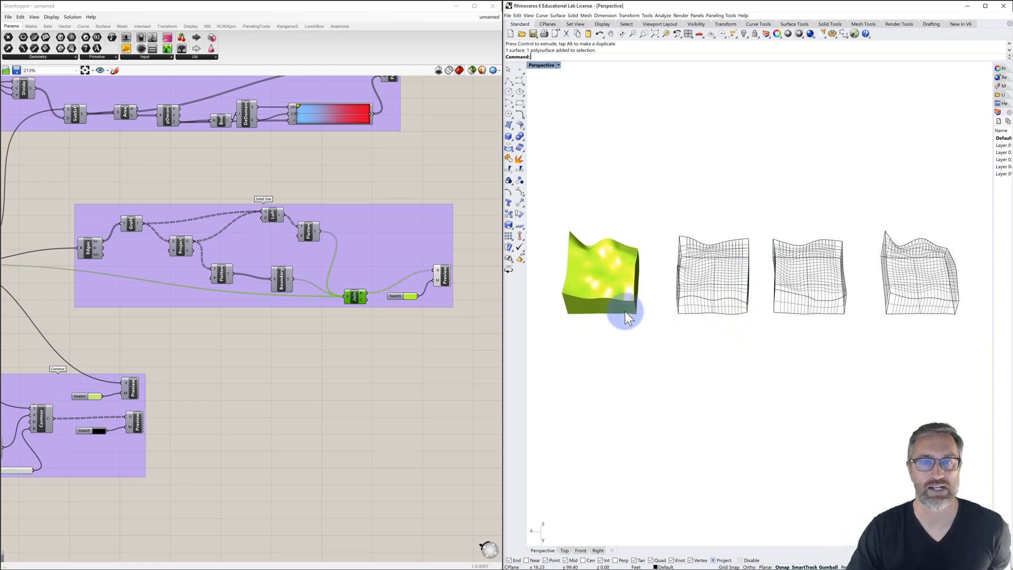
{"action": "left_click", "coordinate": [442, 336]}
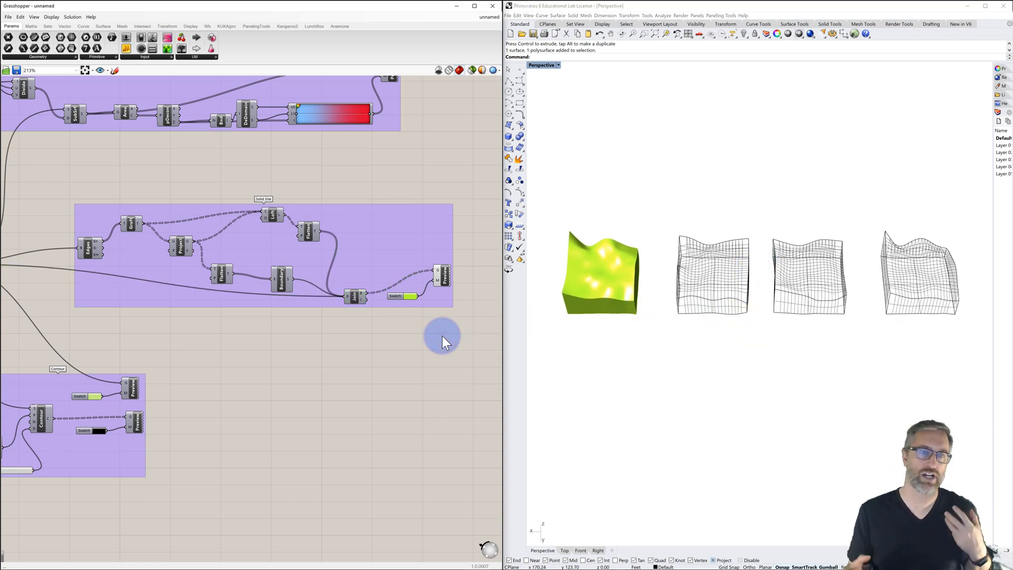